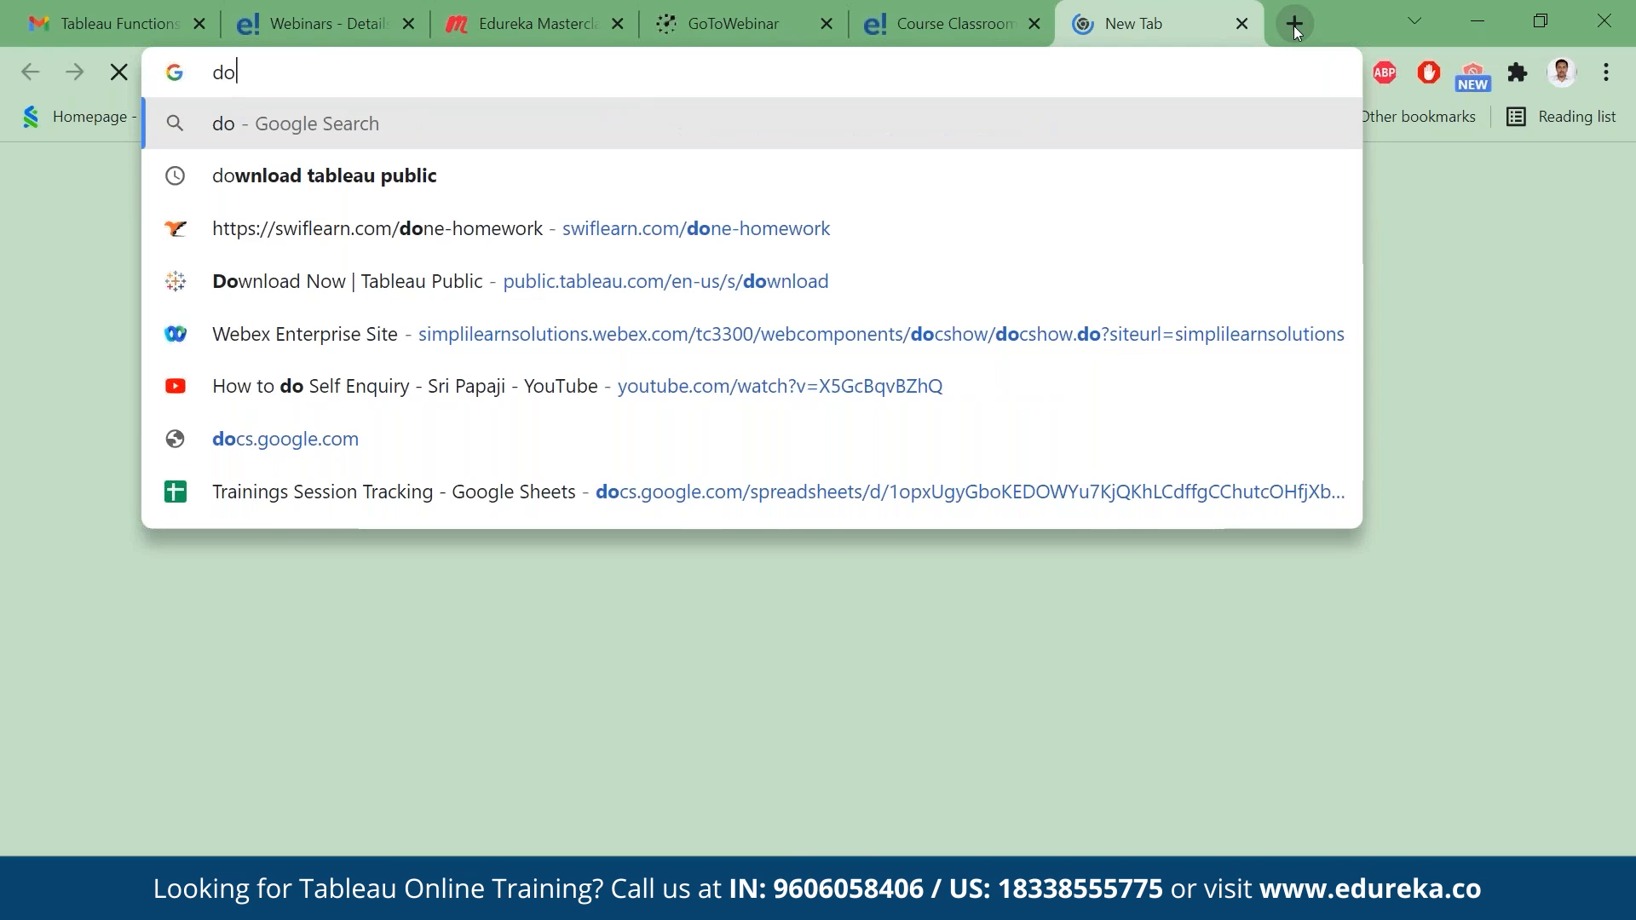
- Switch to Chrome, search the web for "download tableau public", open the Tableau Public download page and select its address
type("wn")
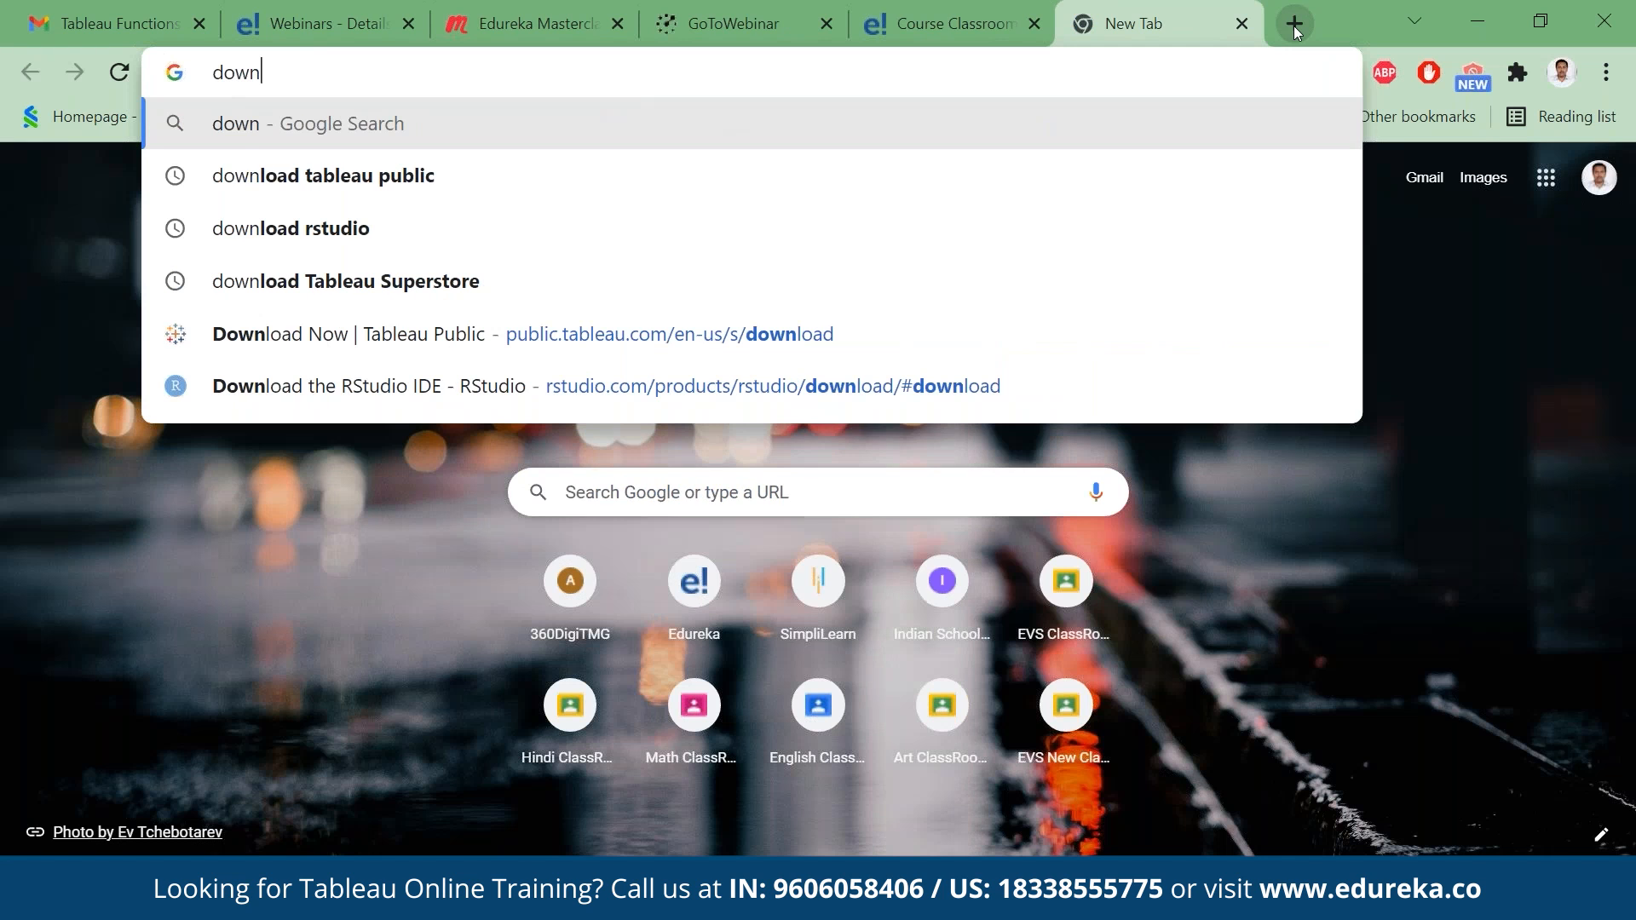
key("Down")
key("Return")
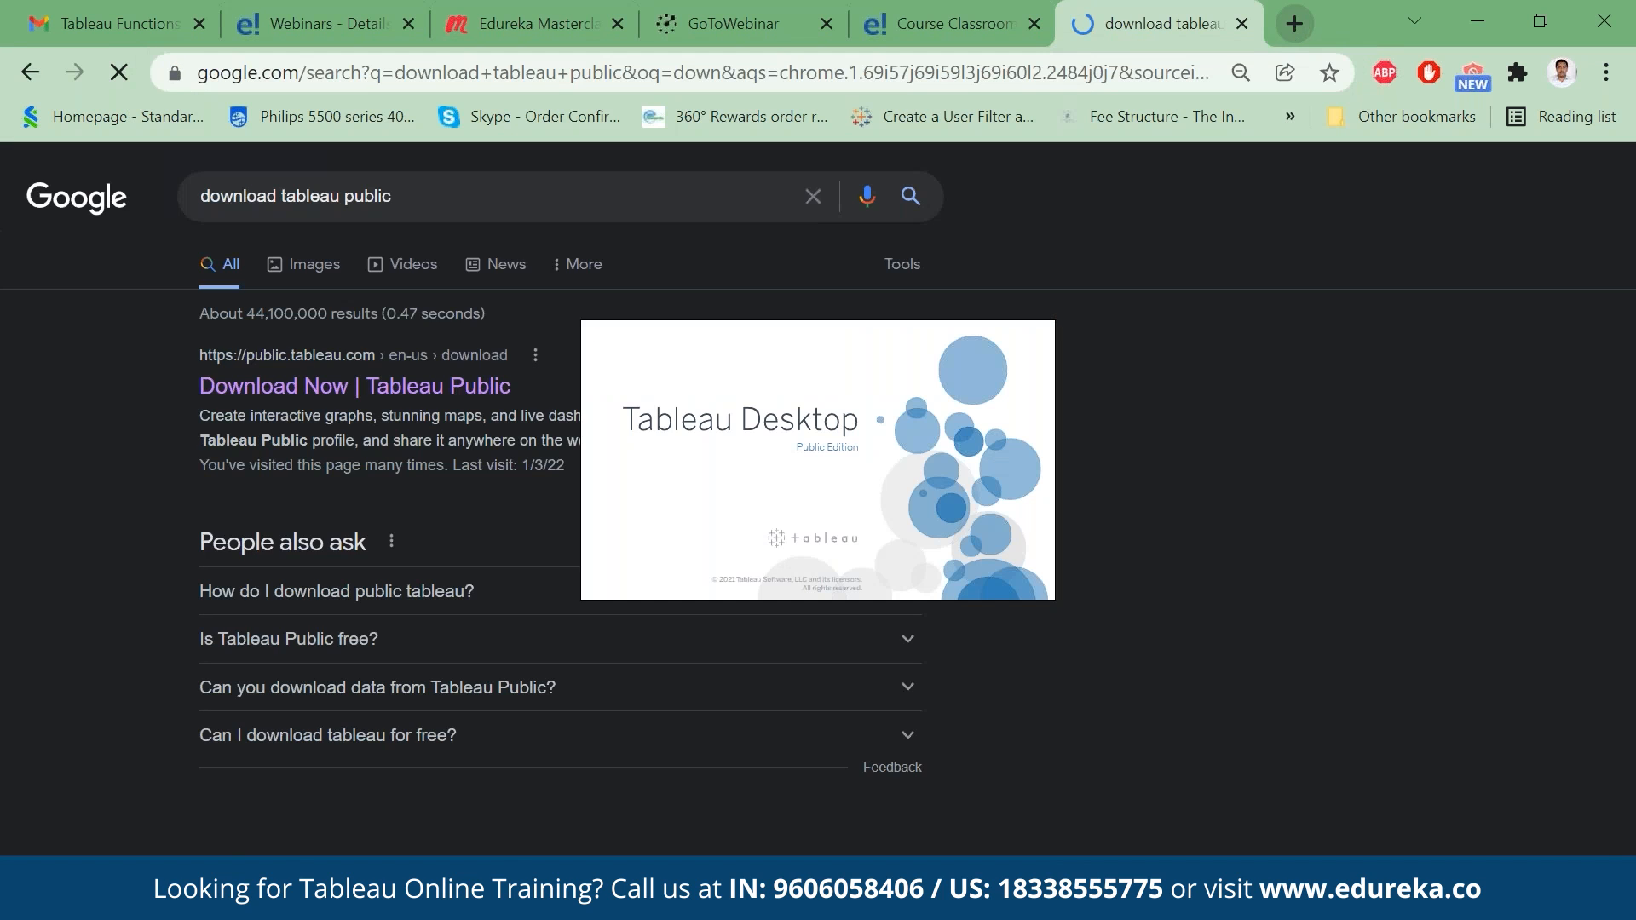
left_click(370, 392)
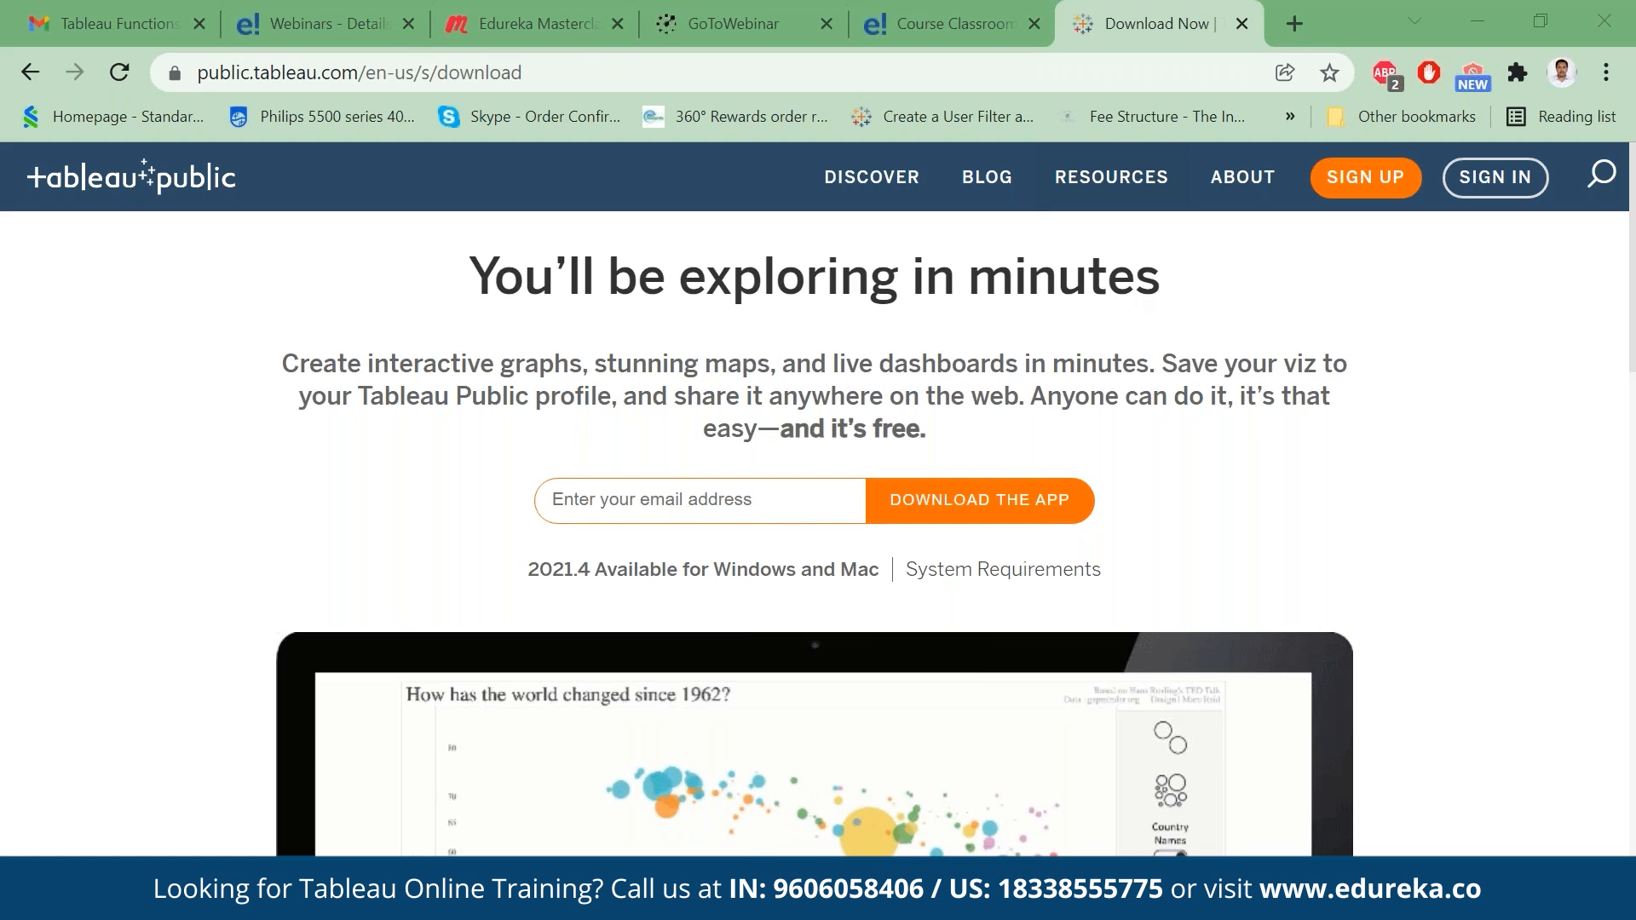
key("ctrl+l")
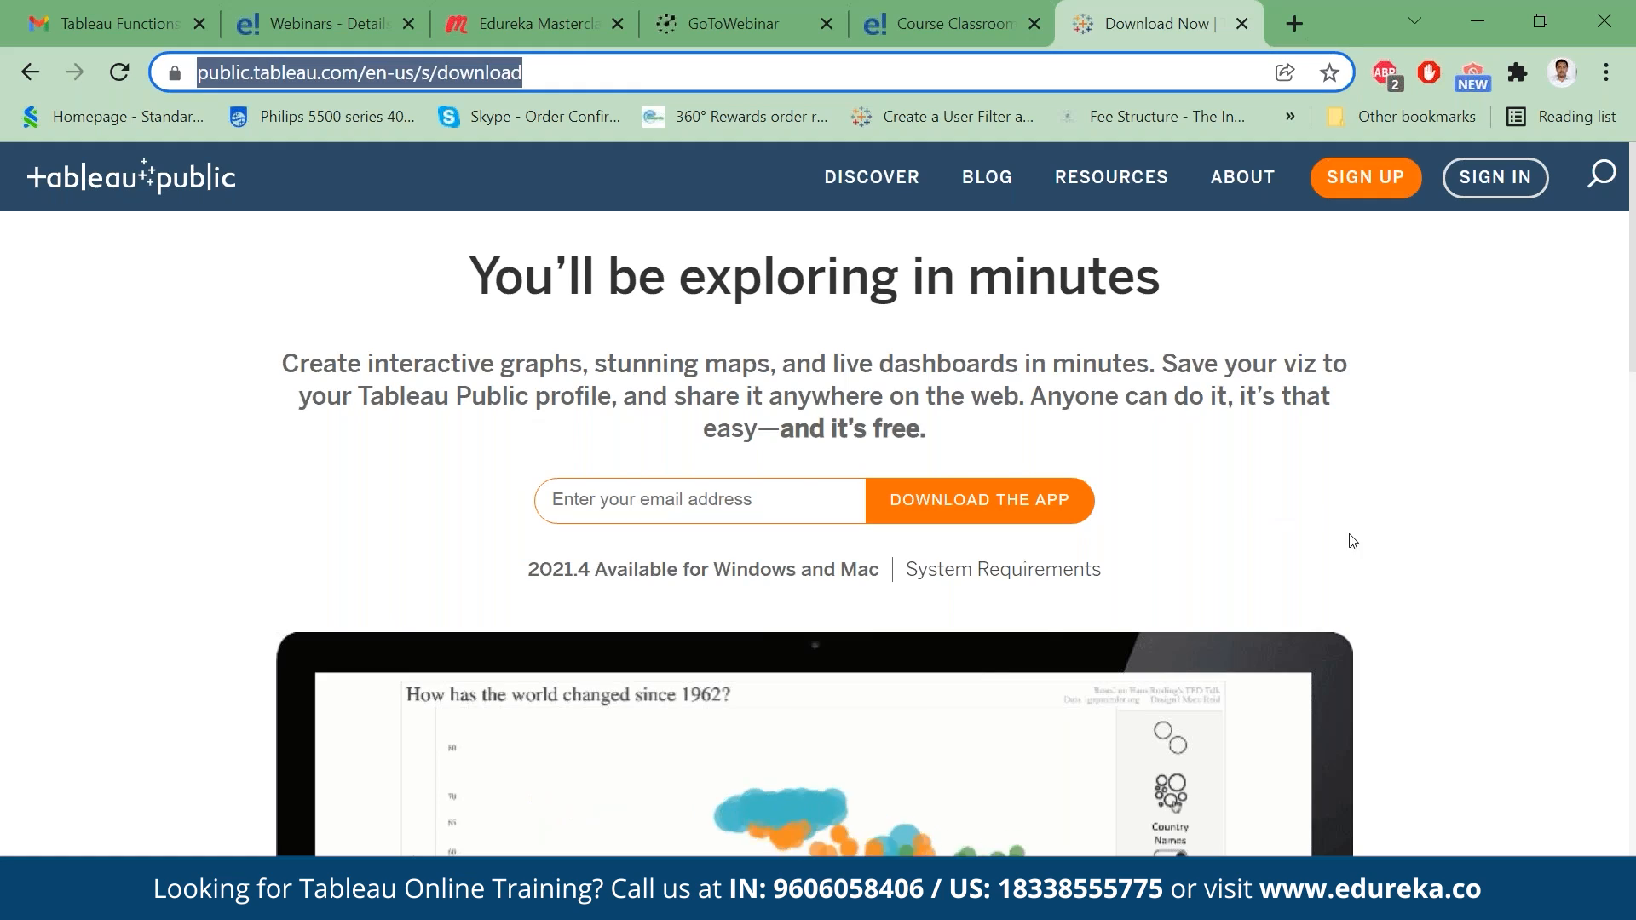
- Switch to Tableau Public and connect to the Excel workbook Sample_-_Superstore in the Tableau folder
left_click(1147, 903)
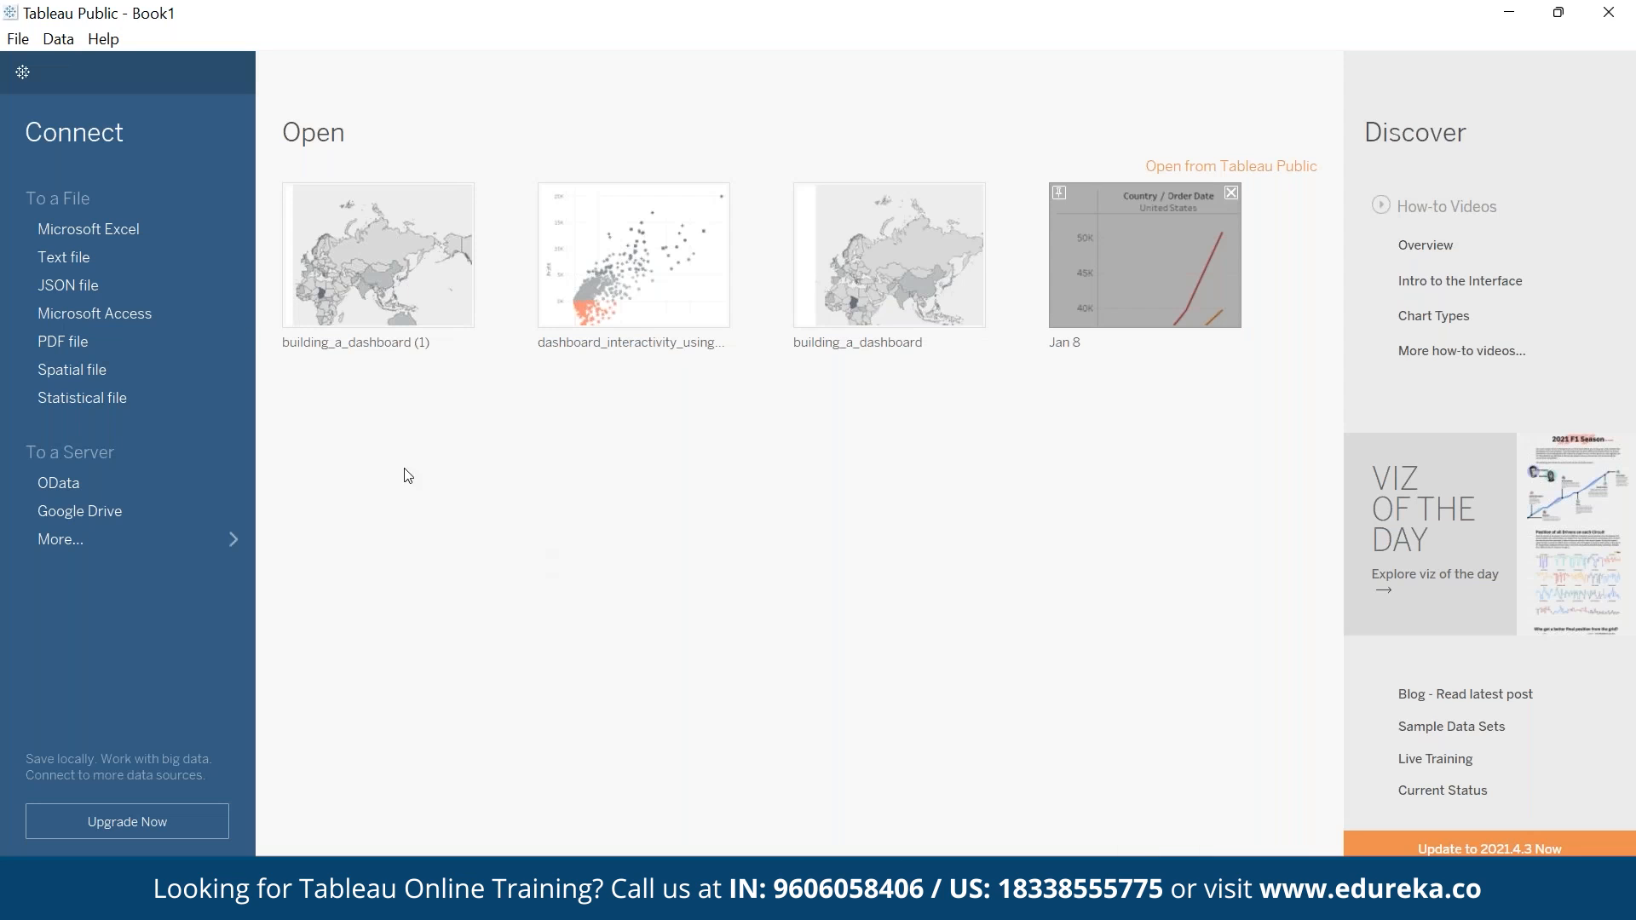
left_click(157, 227)
left_click(641, 432)
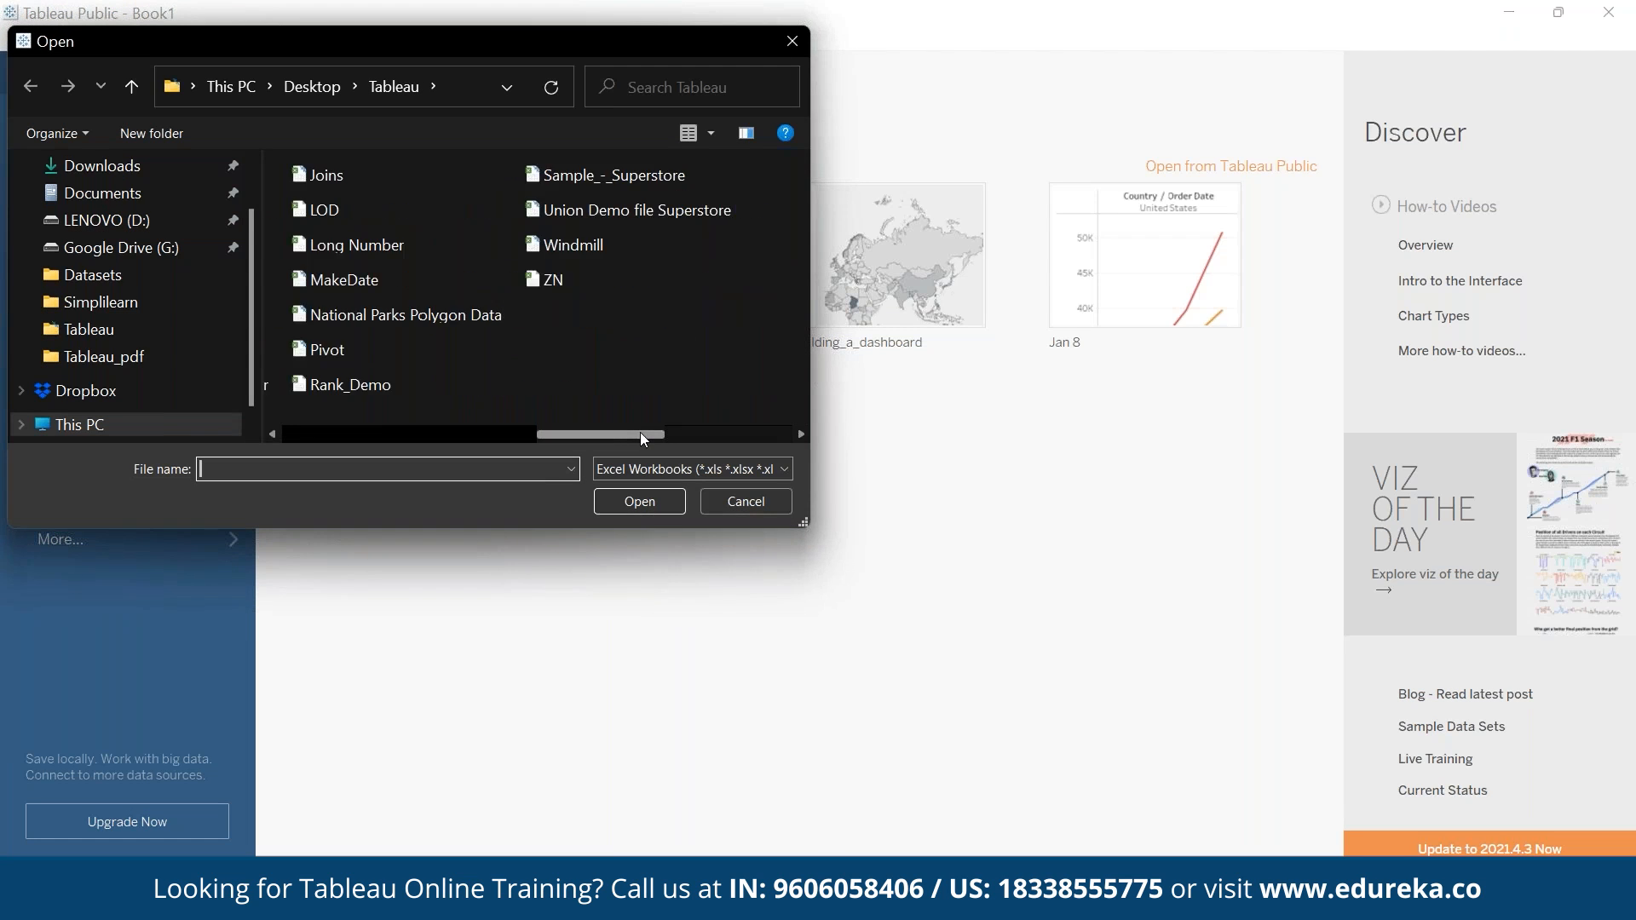
left_click(586, 181)
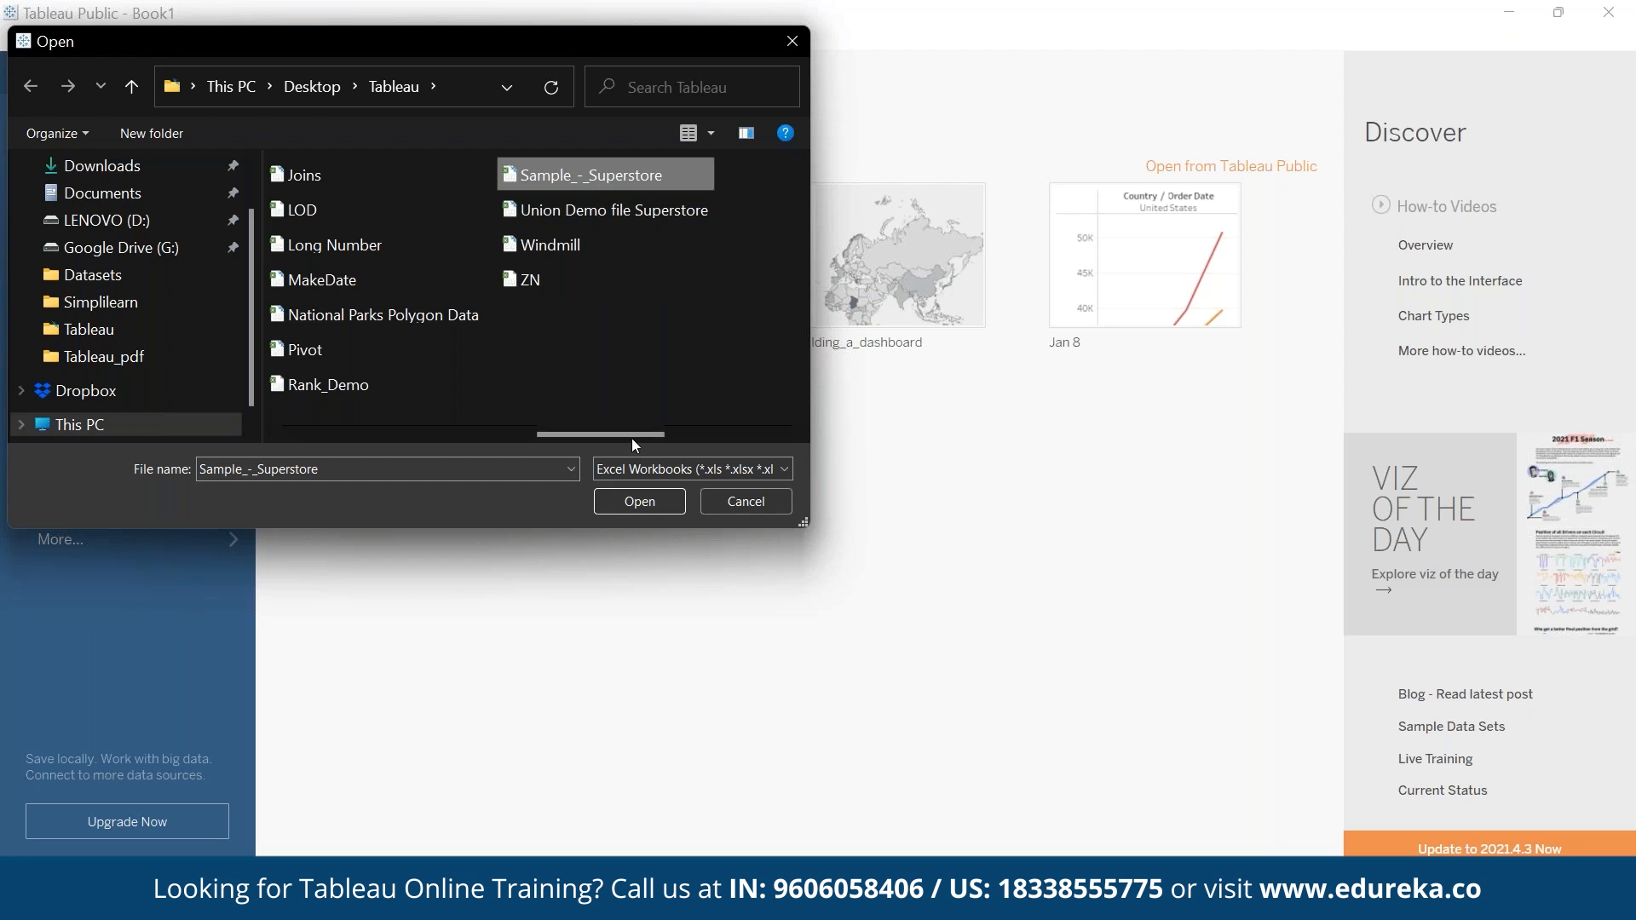
left_click(642, 501)
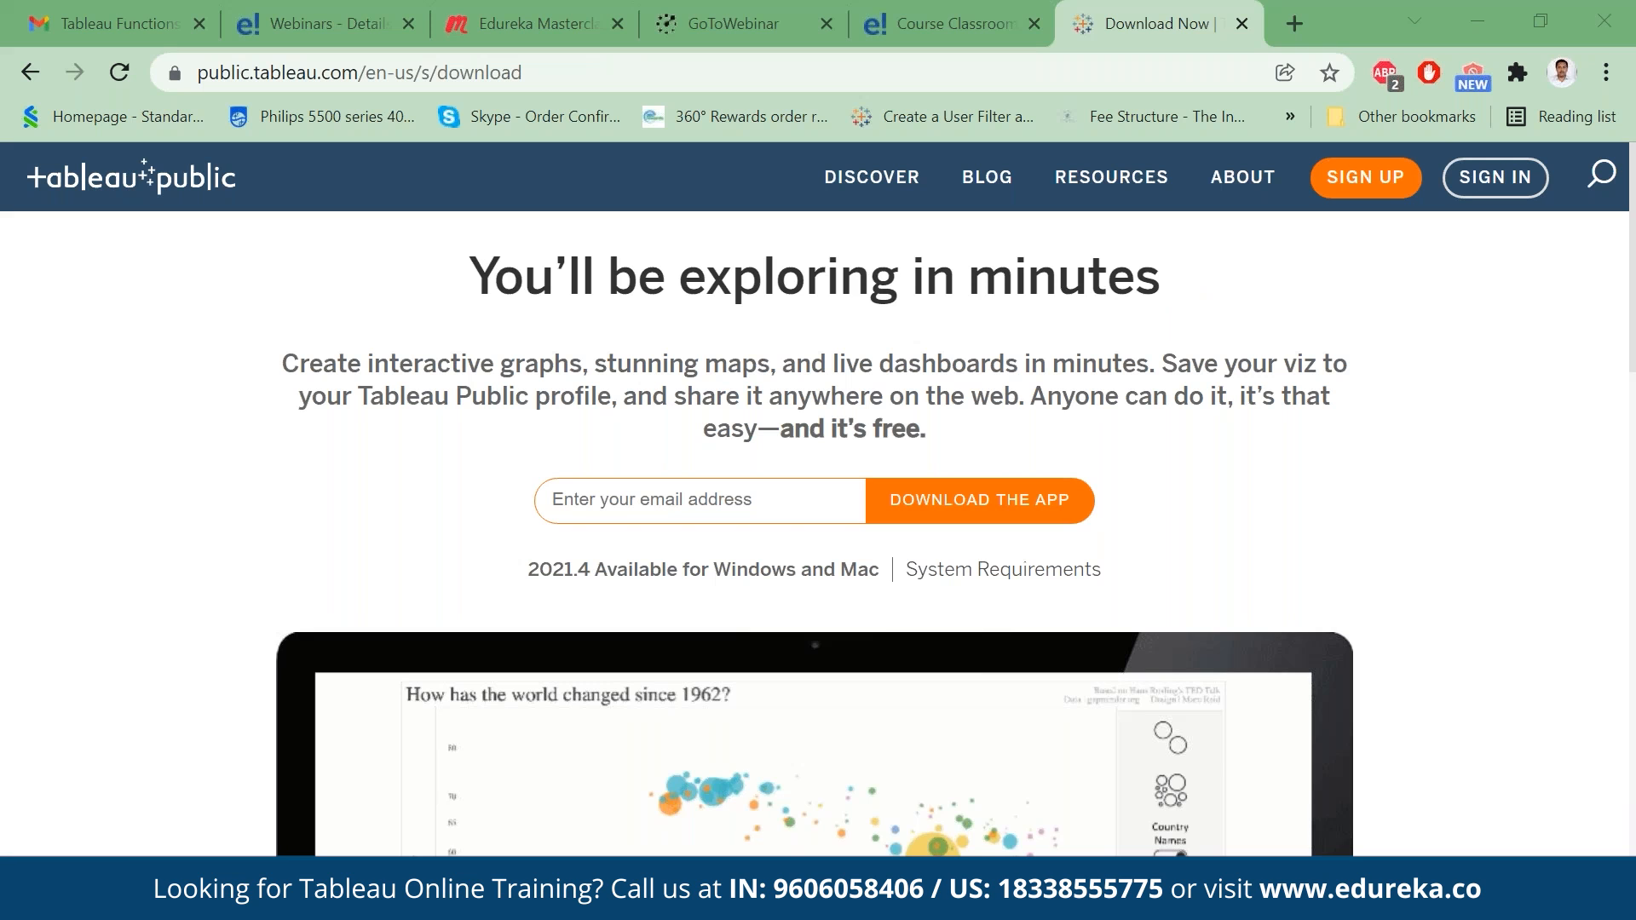
- Switch to Chrome and search the web for "download superstore" in a new browser tab
left_click(1288, 25)
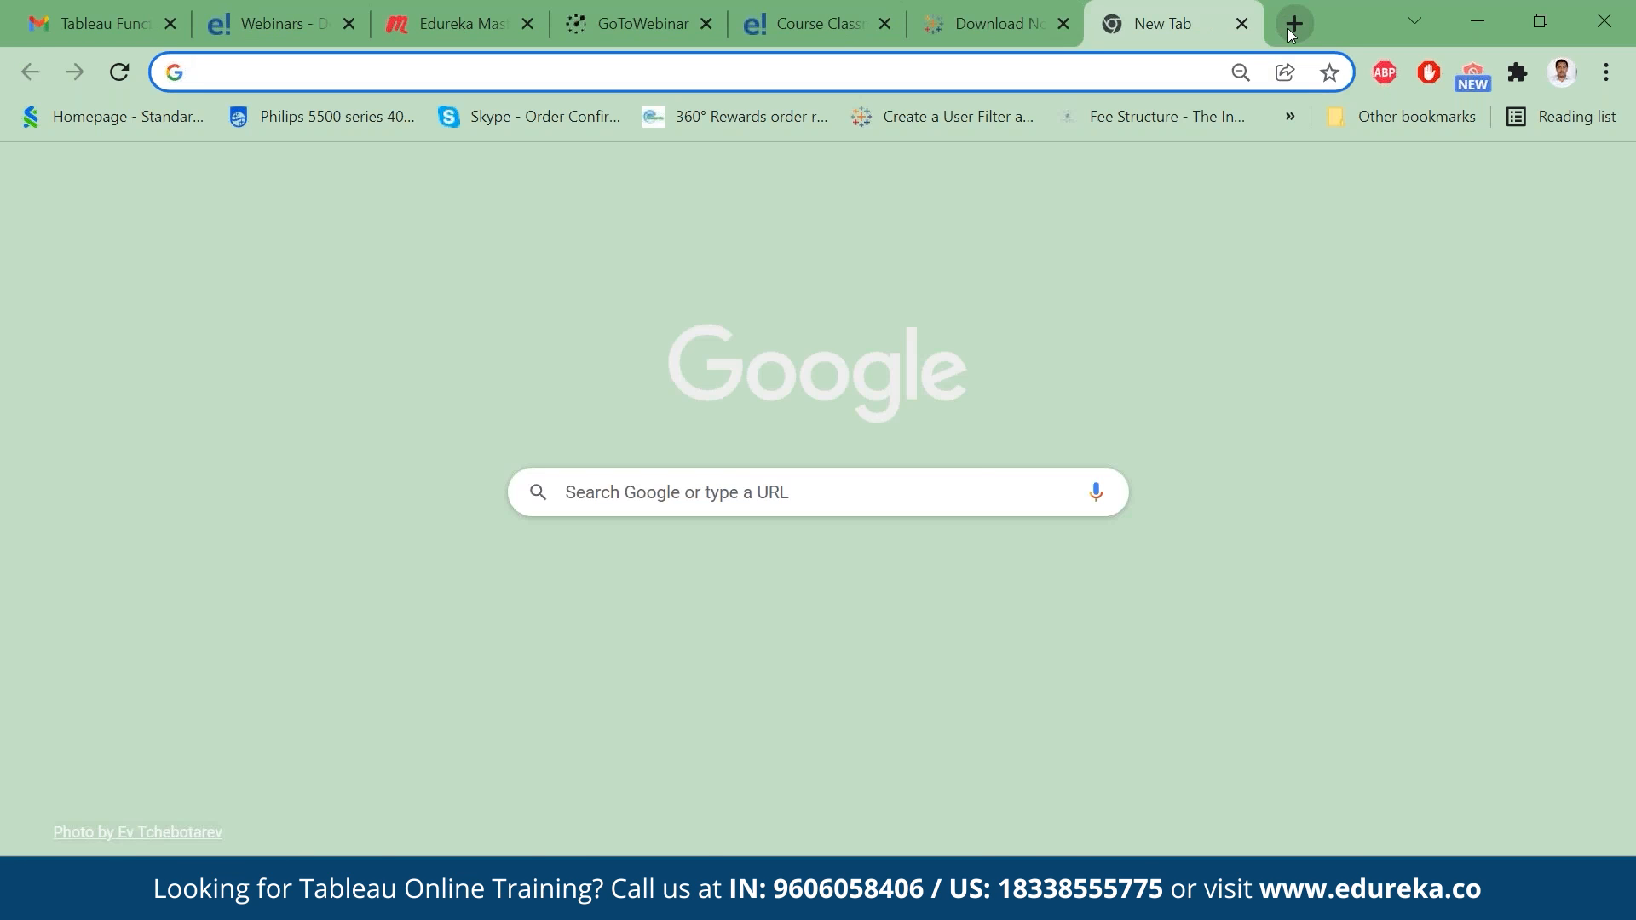
type("s")
key("BackSpace")
type("d")
key("BackSpace")
key("BackSpace")
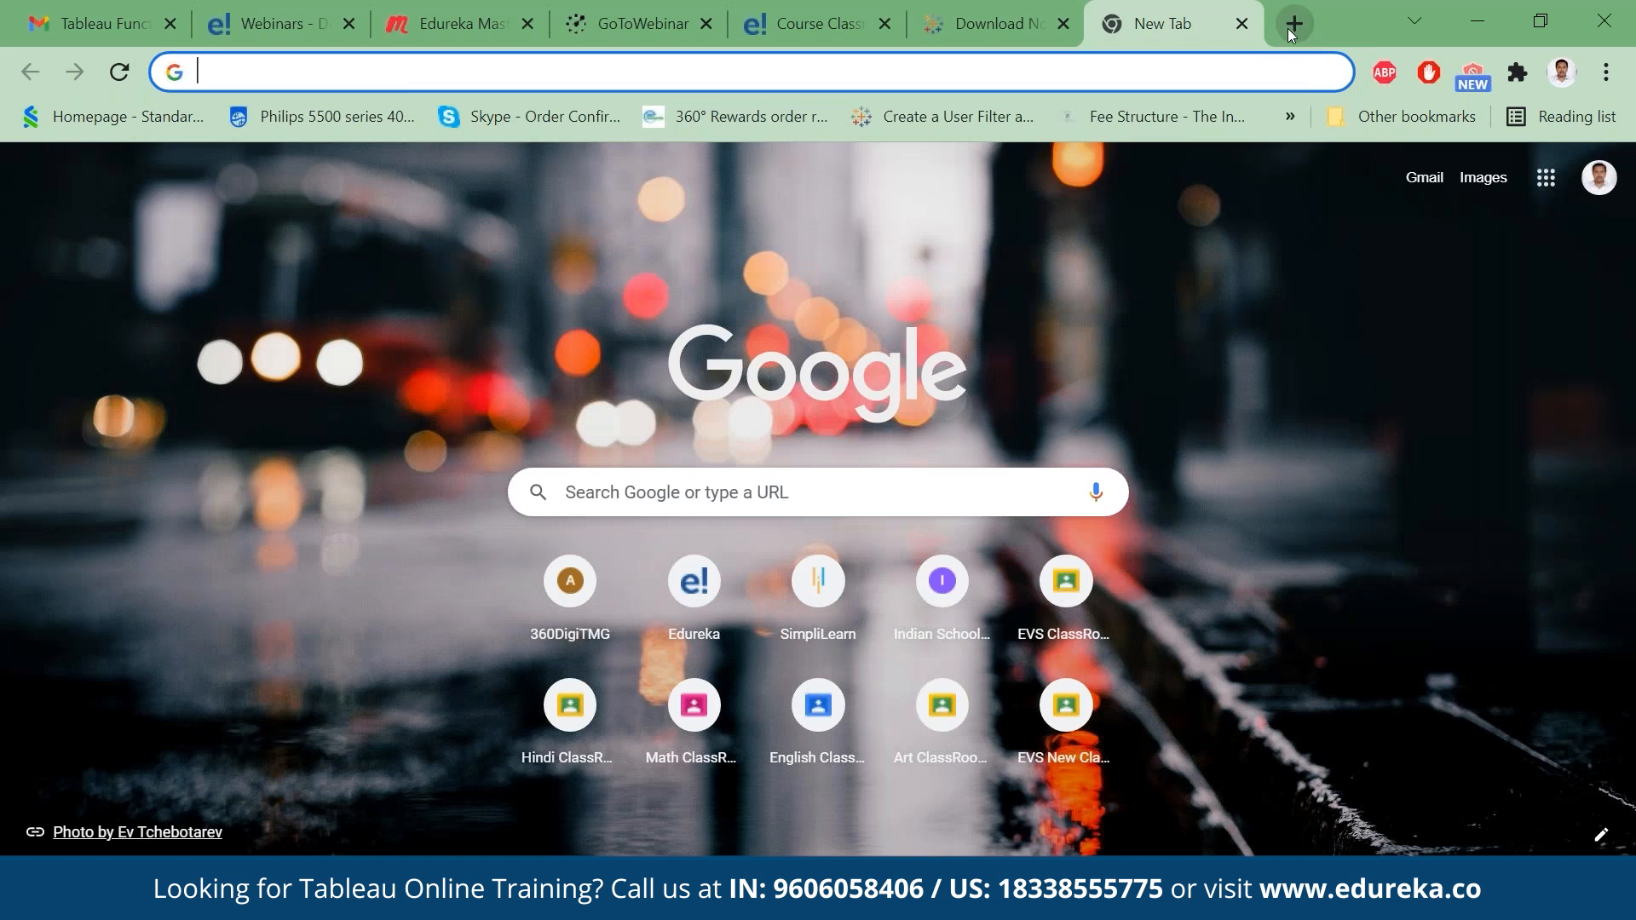
type("downl")
key("Down")
key("Down")
key("Down")
key("Down")
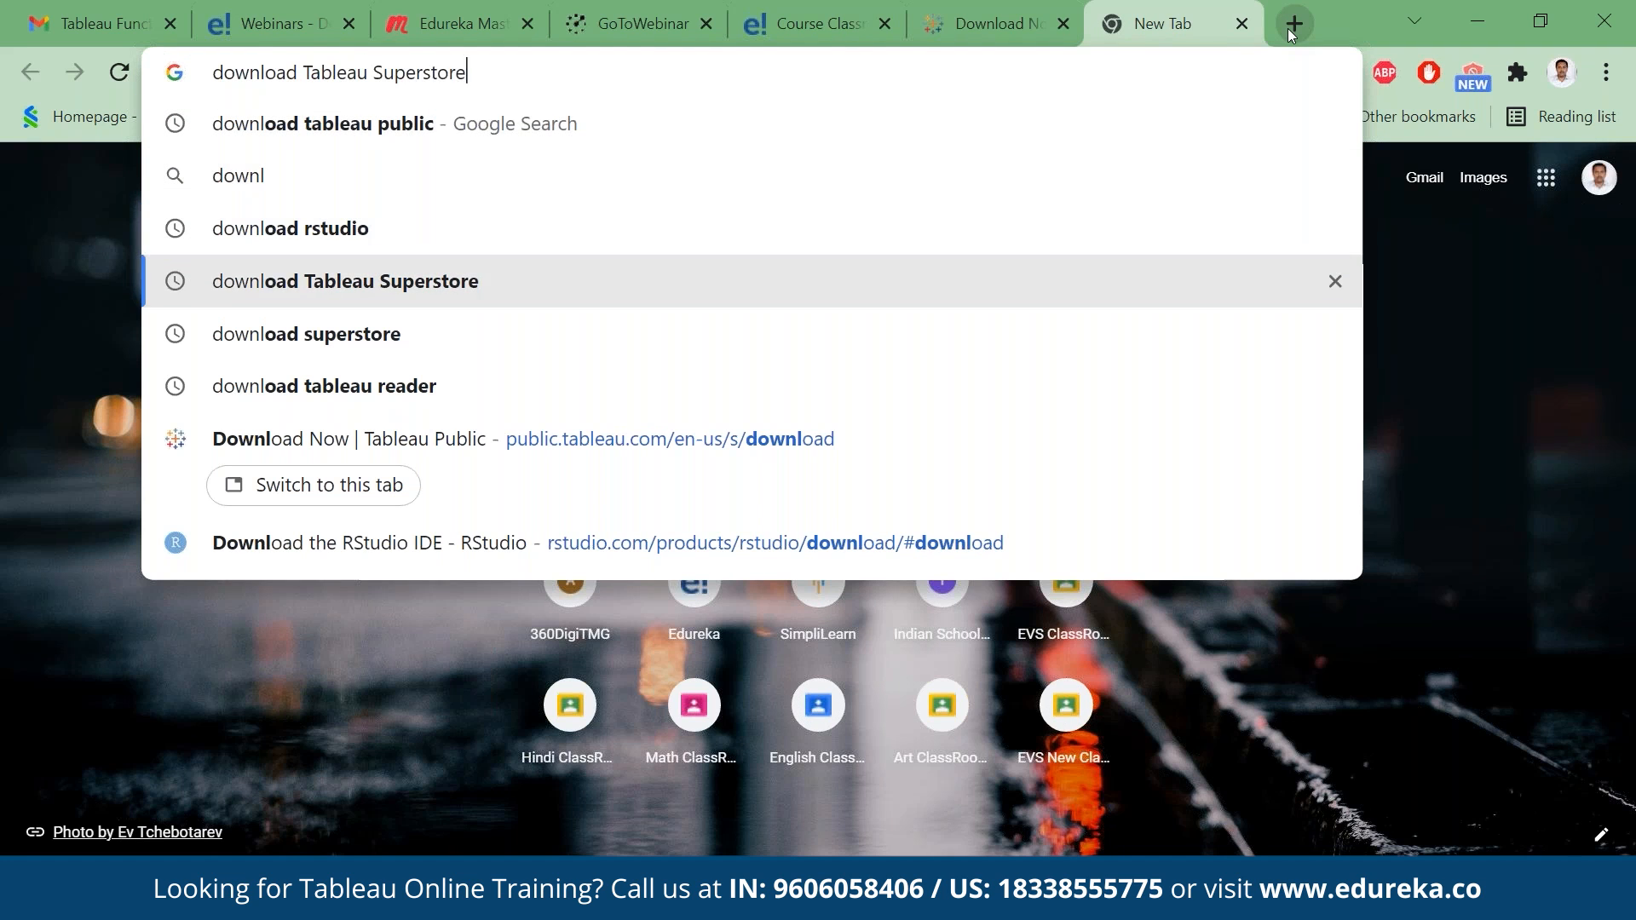
key("Return")
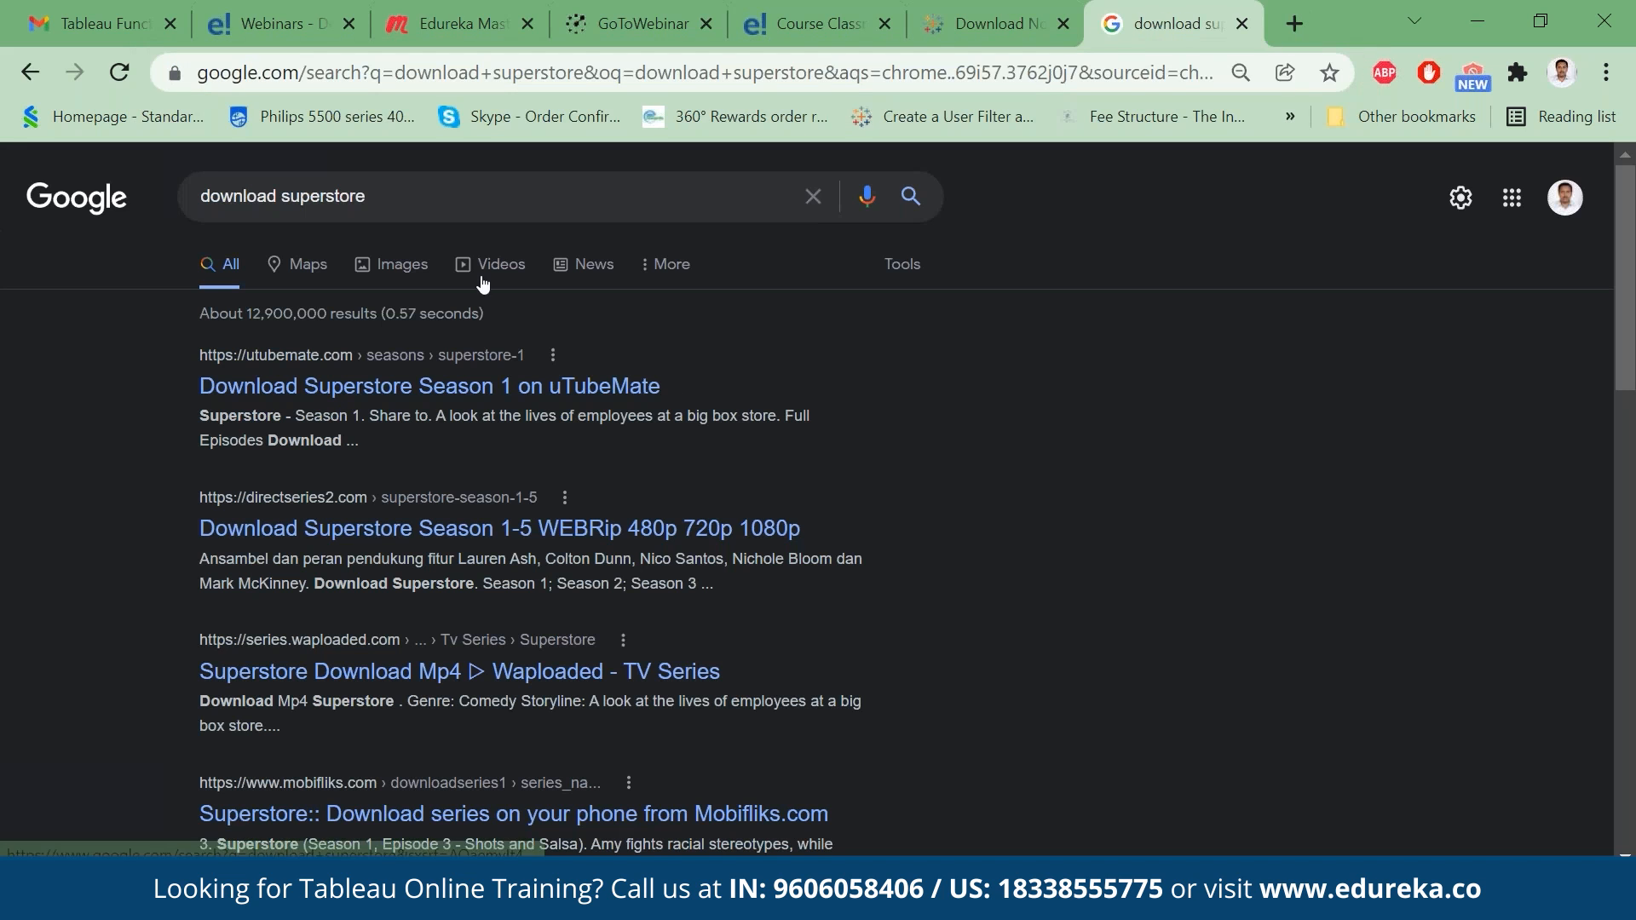
- Refine the search to "download superstore for tableau" and open the Sample - Superstore Sales (Excel).xls result
left_click(417, 208)
type("for tableau")
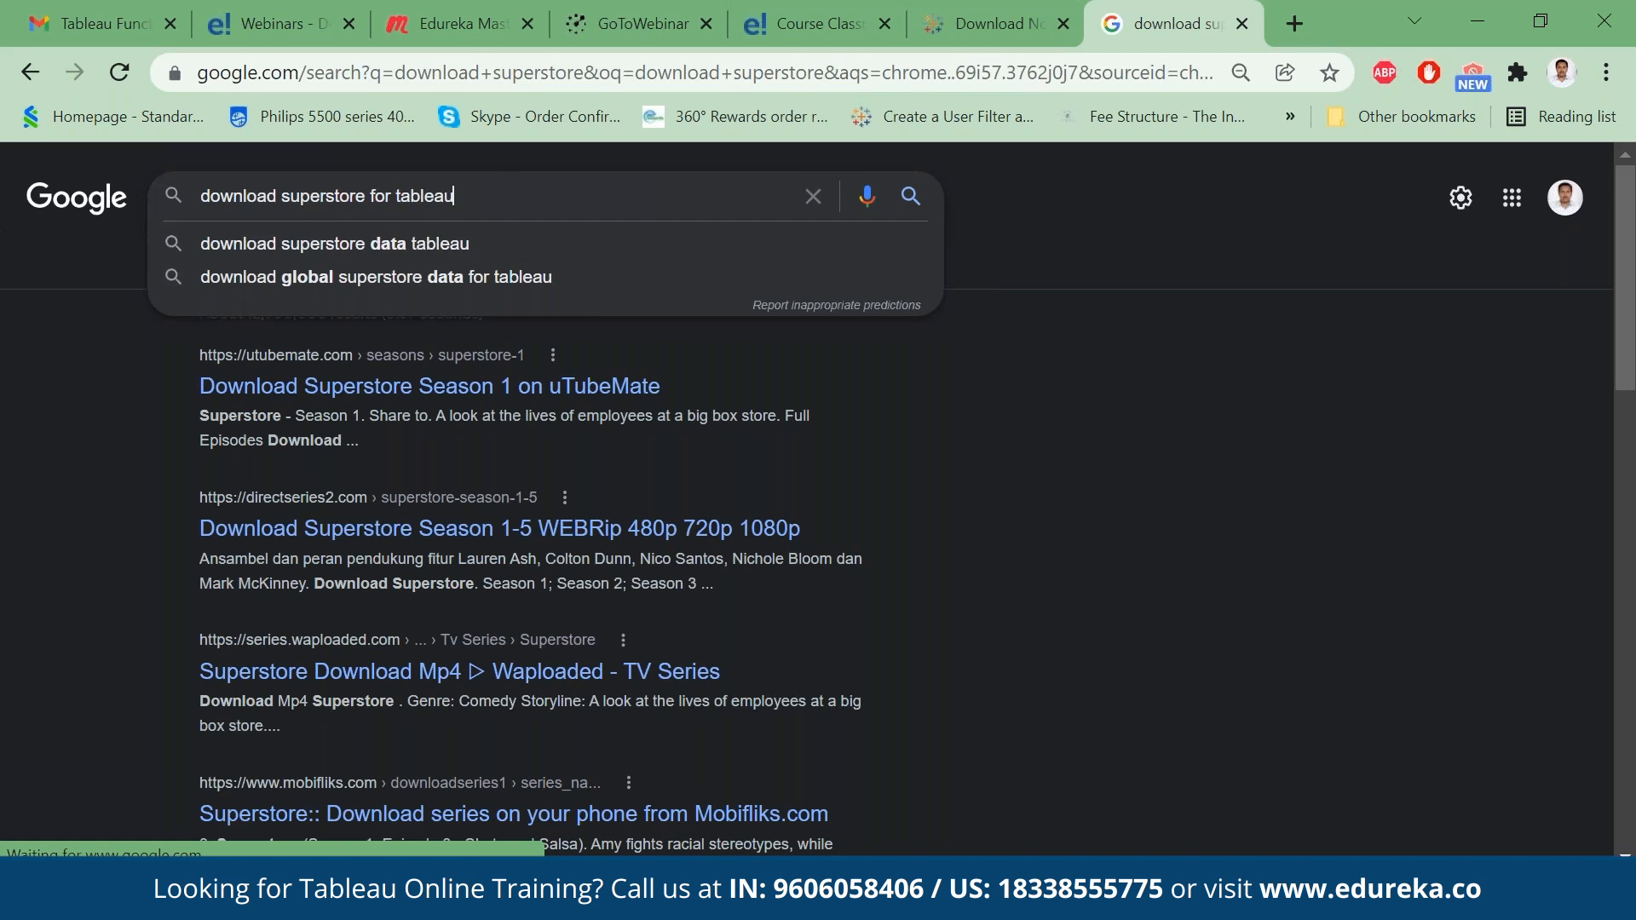
key("Return")
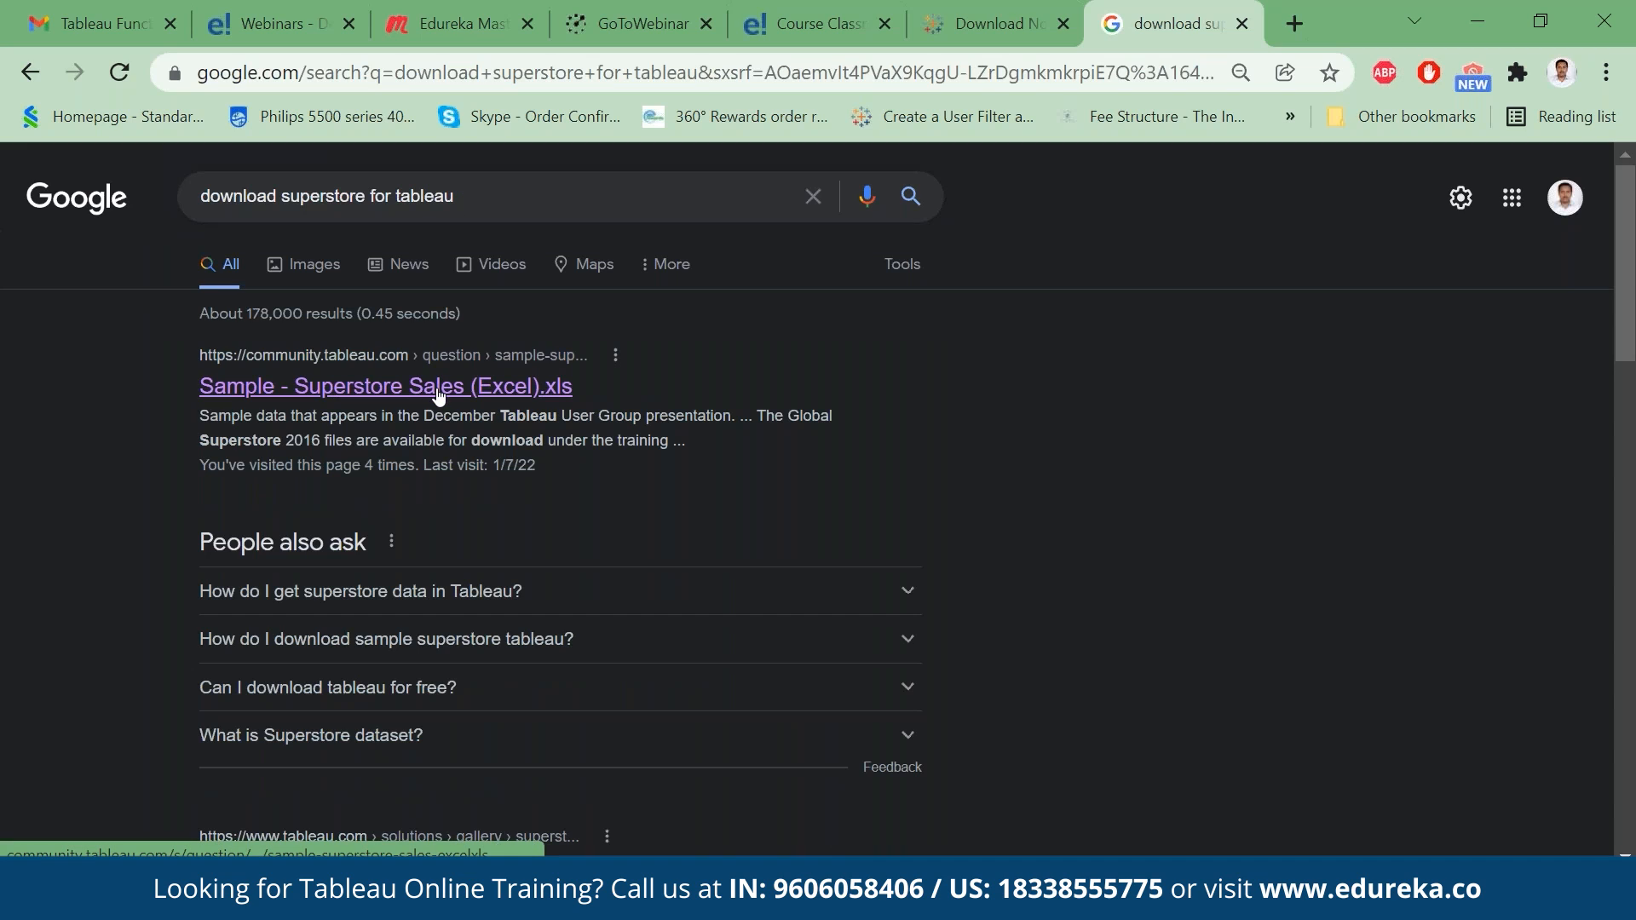
left_click(381, 394)
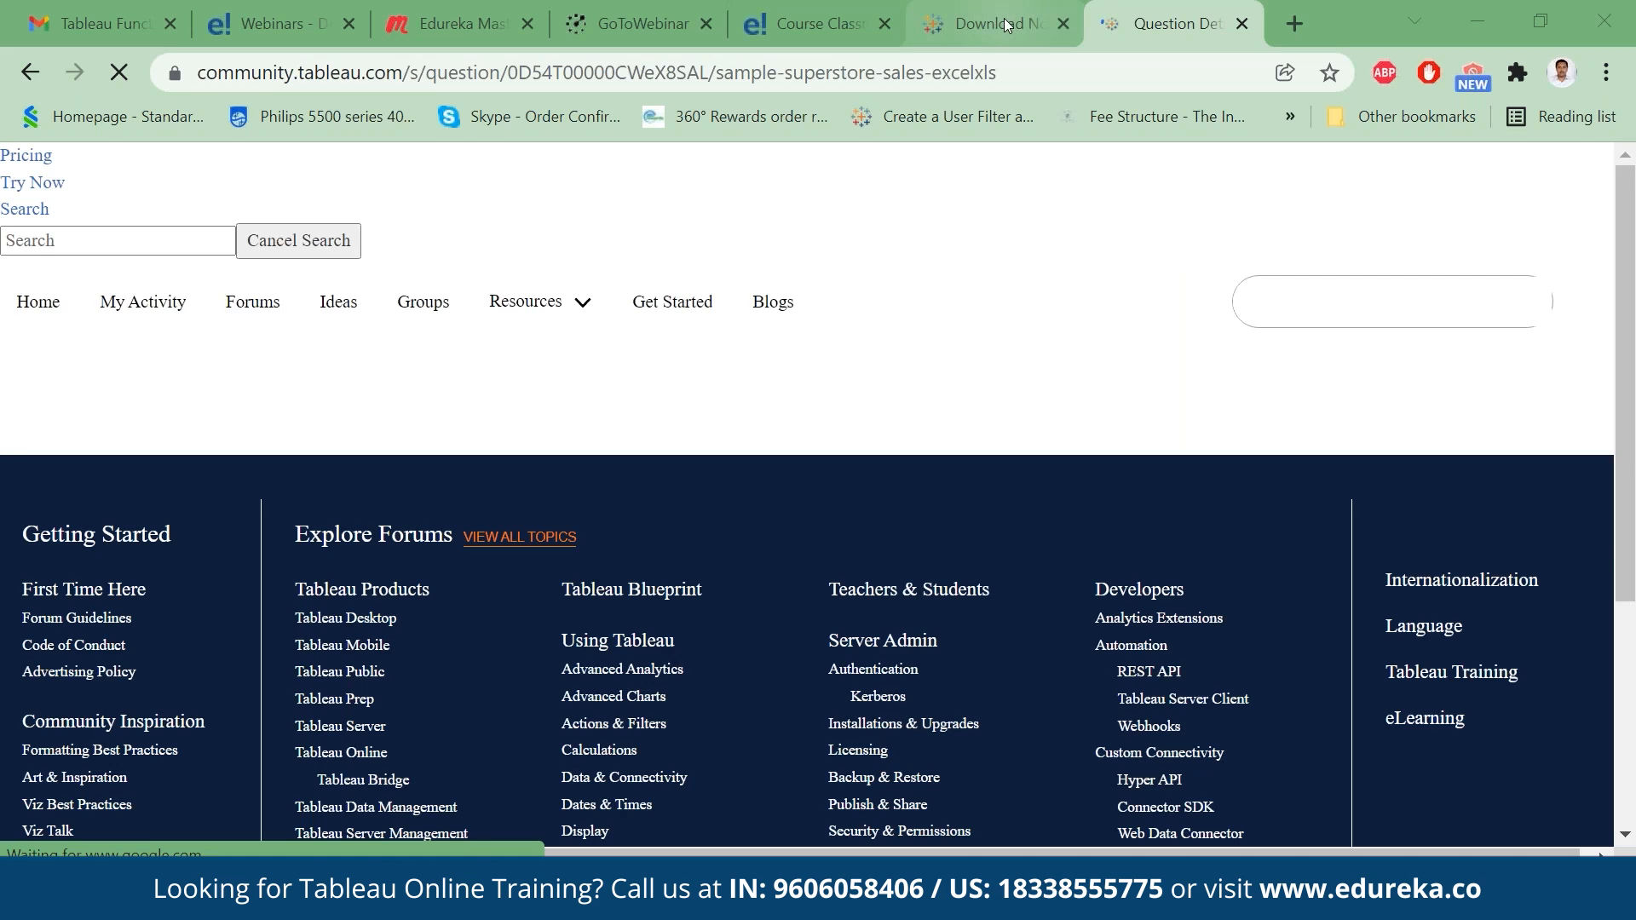
- Revisit the Tableau Public download page, highlight its address, and return to the Sample - Superstore Sales page to review it
left_click(1005, 24)
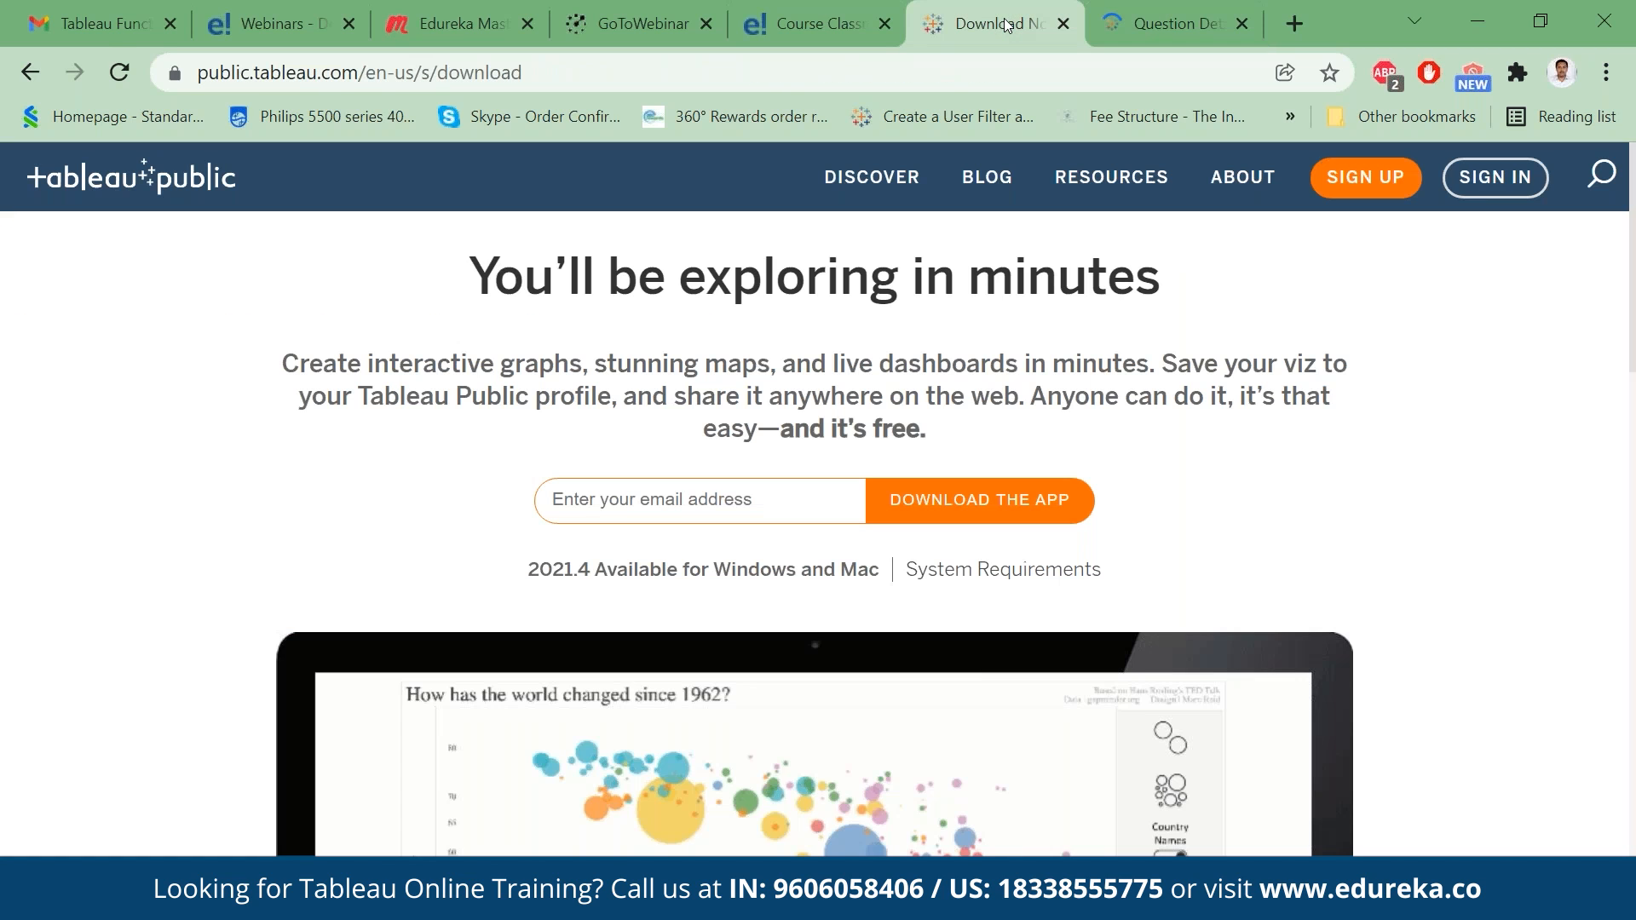
double_click(614, 78)
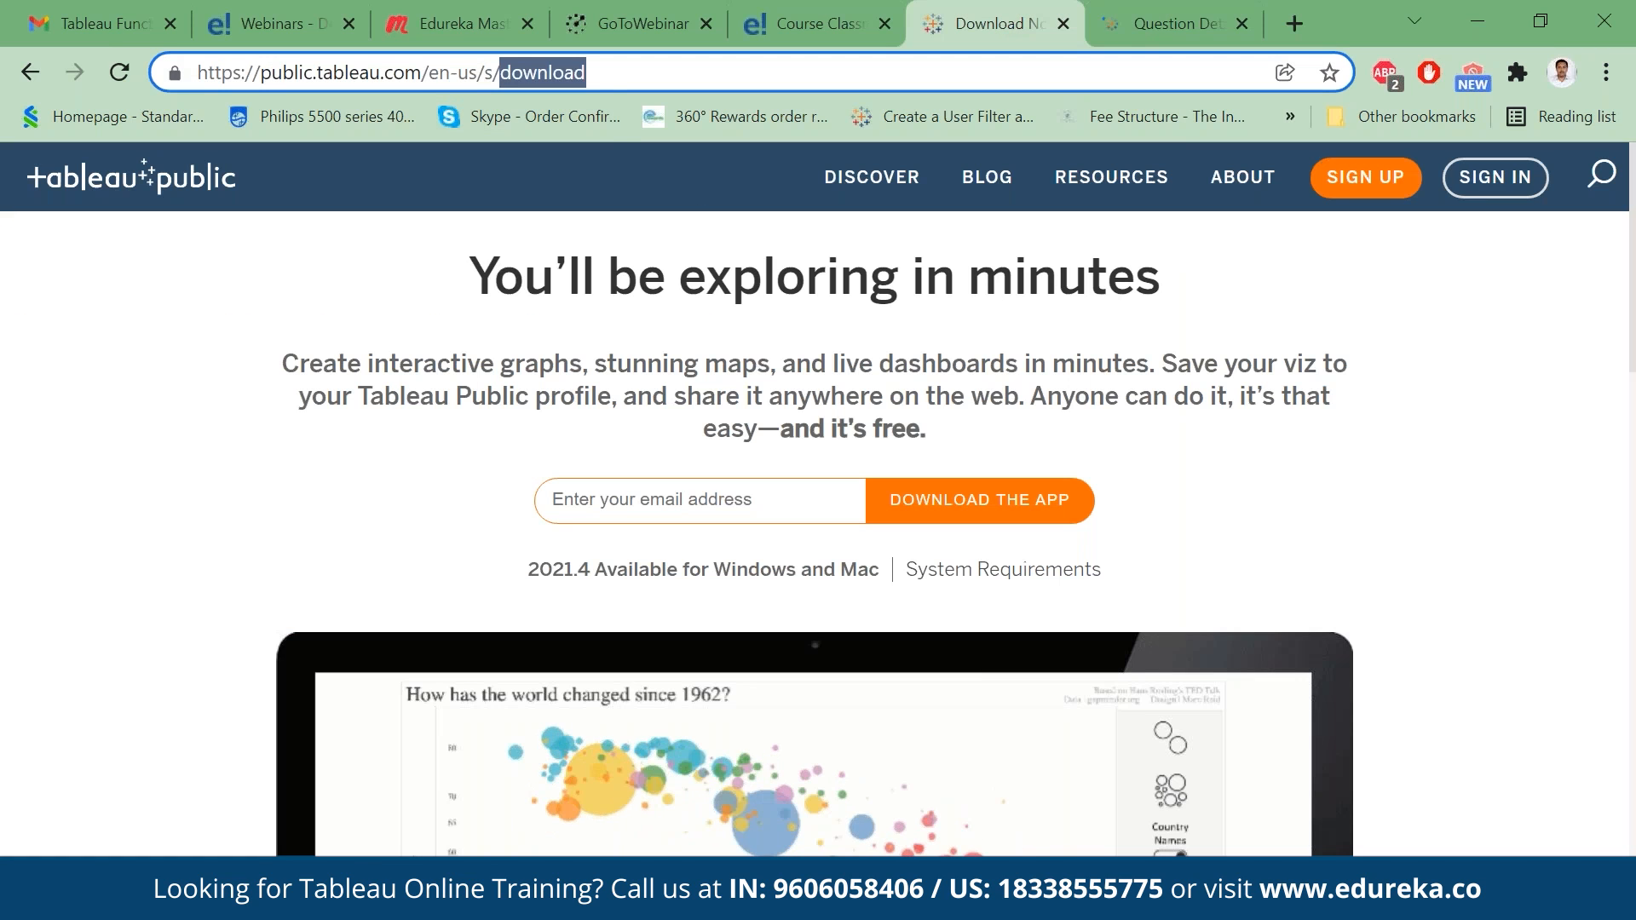
left_click(614, 78)
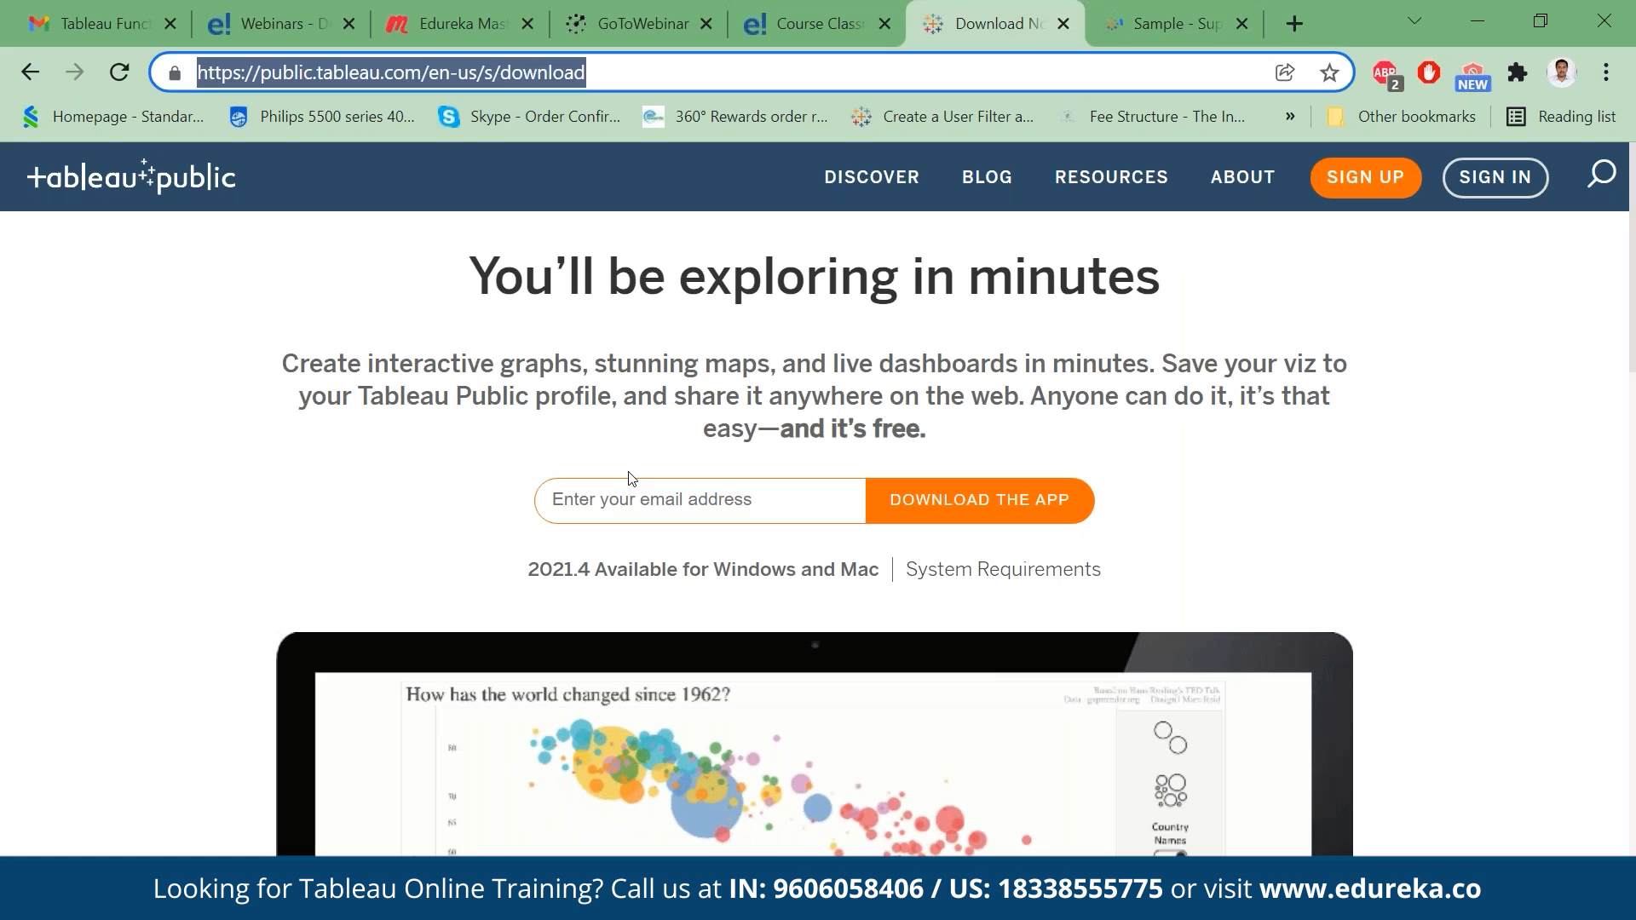
left_click(1168, 24)
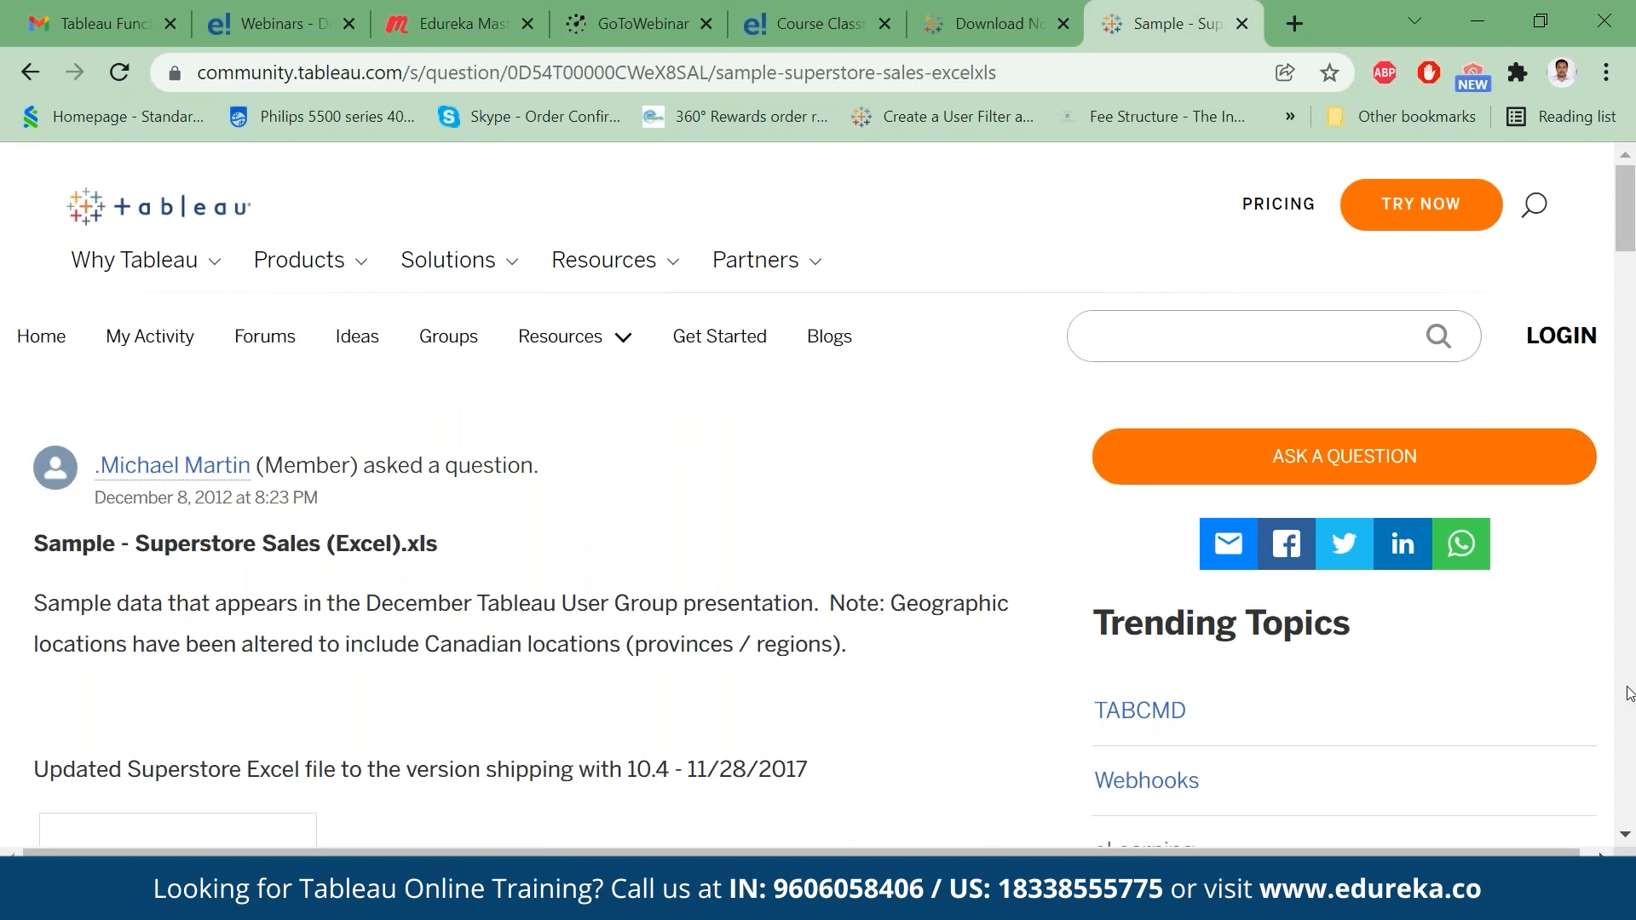
left_click(1630, 692)
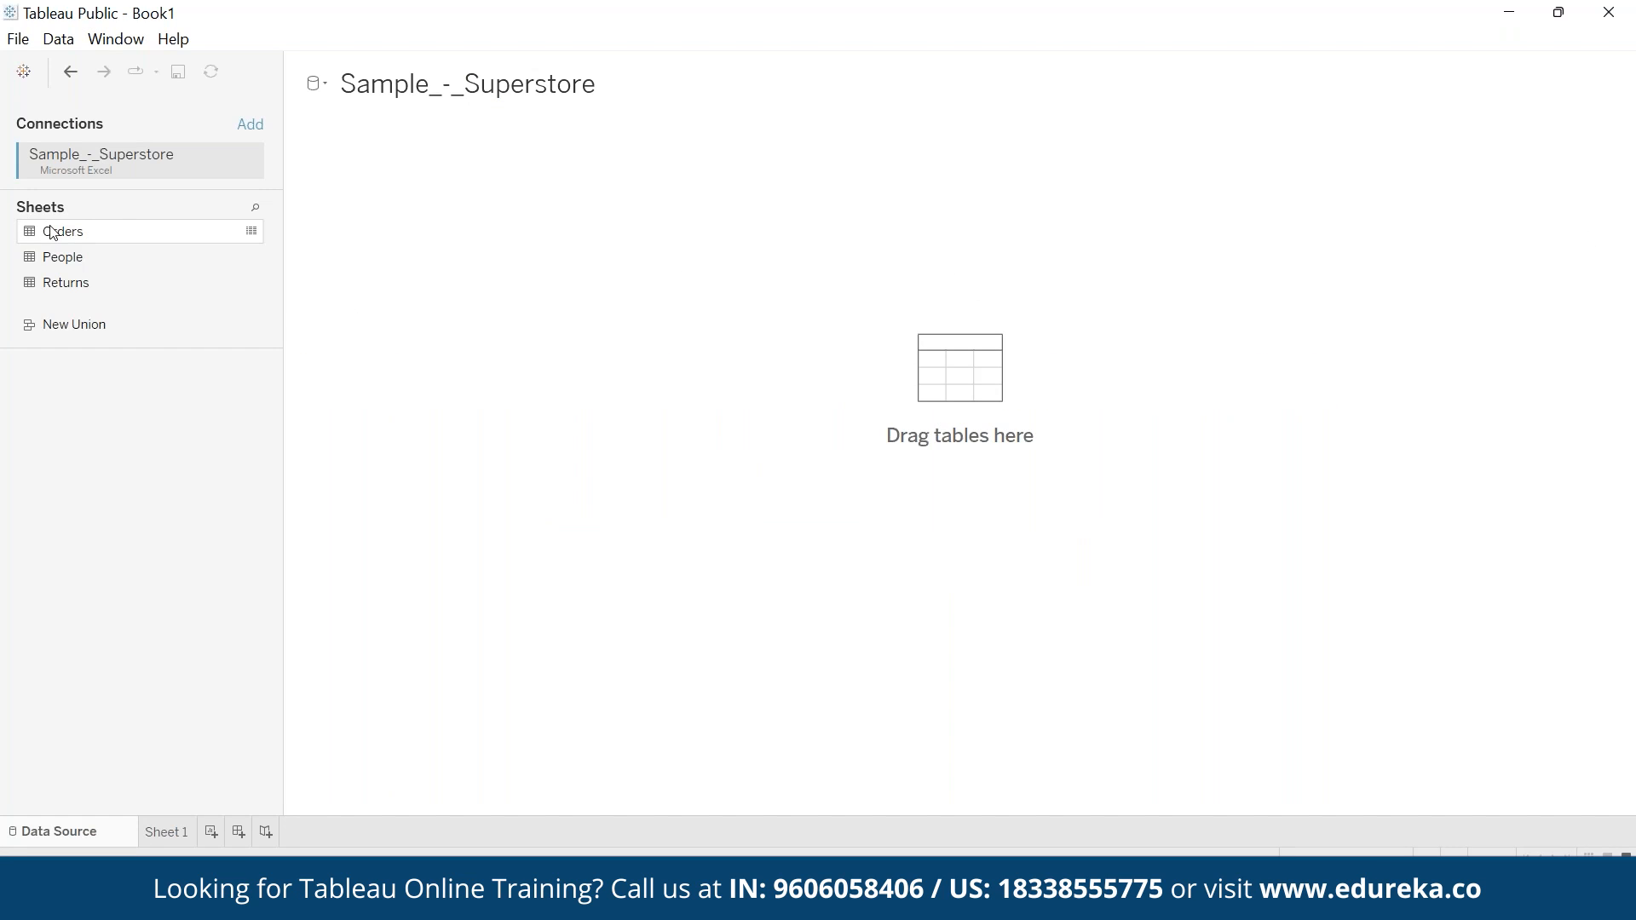
- Switch to Tableau Public, add the Orders sheet to the data source and select the Profit field in Sheet 1
double_click(97, 226)
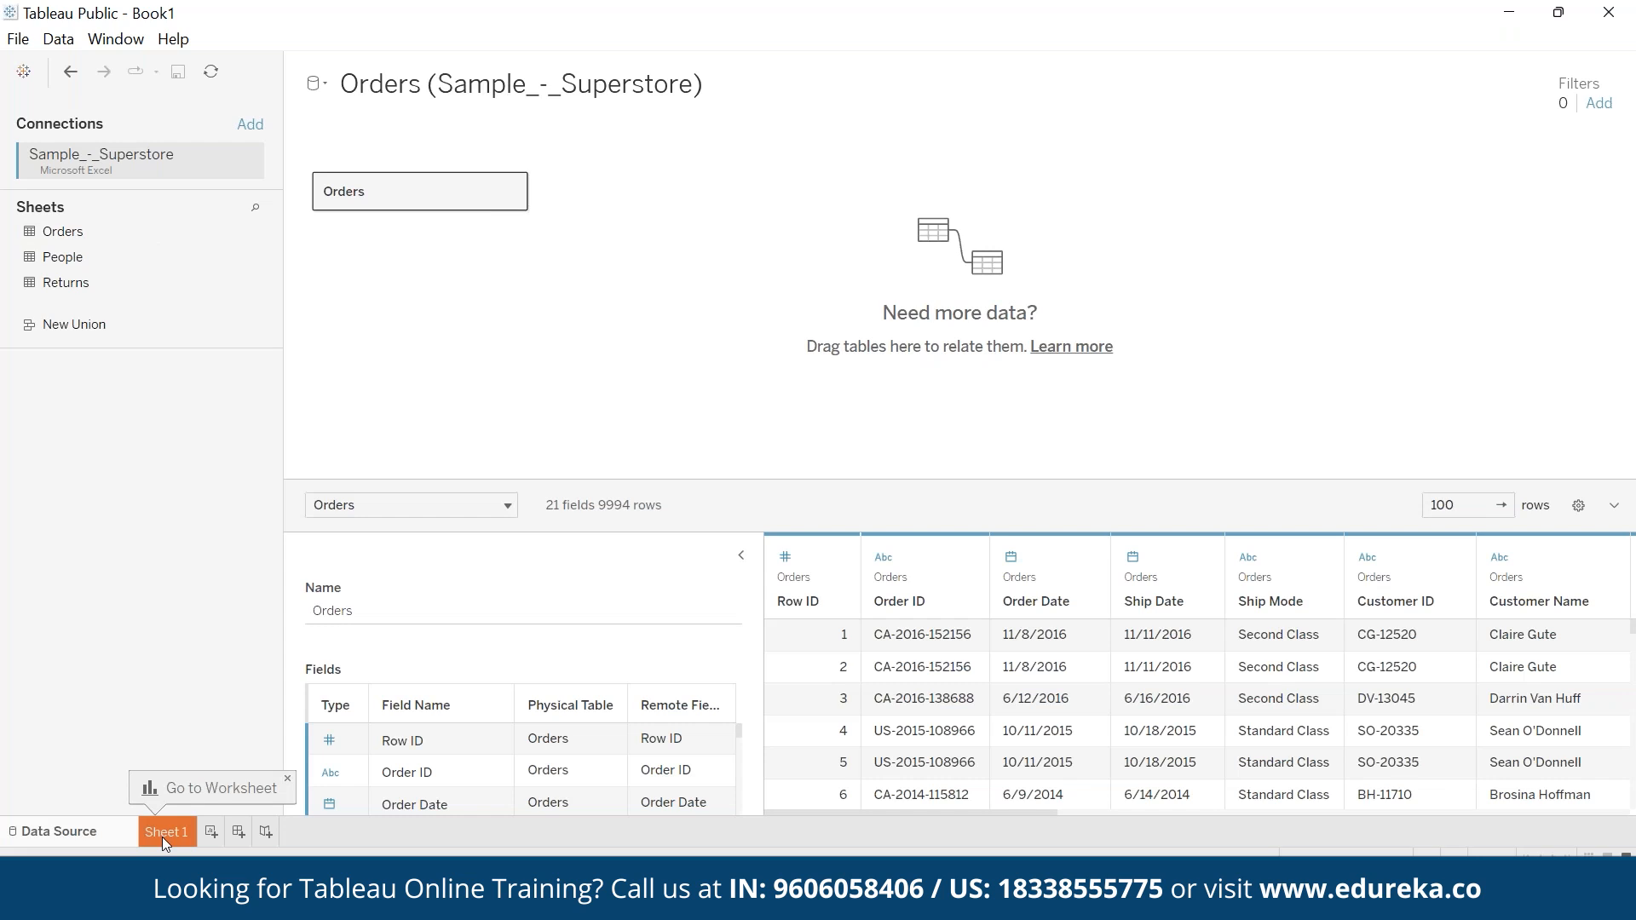
left_click(162, 832)
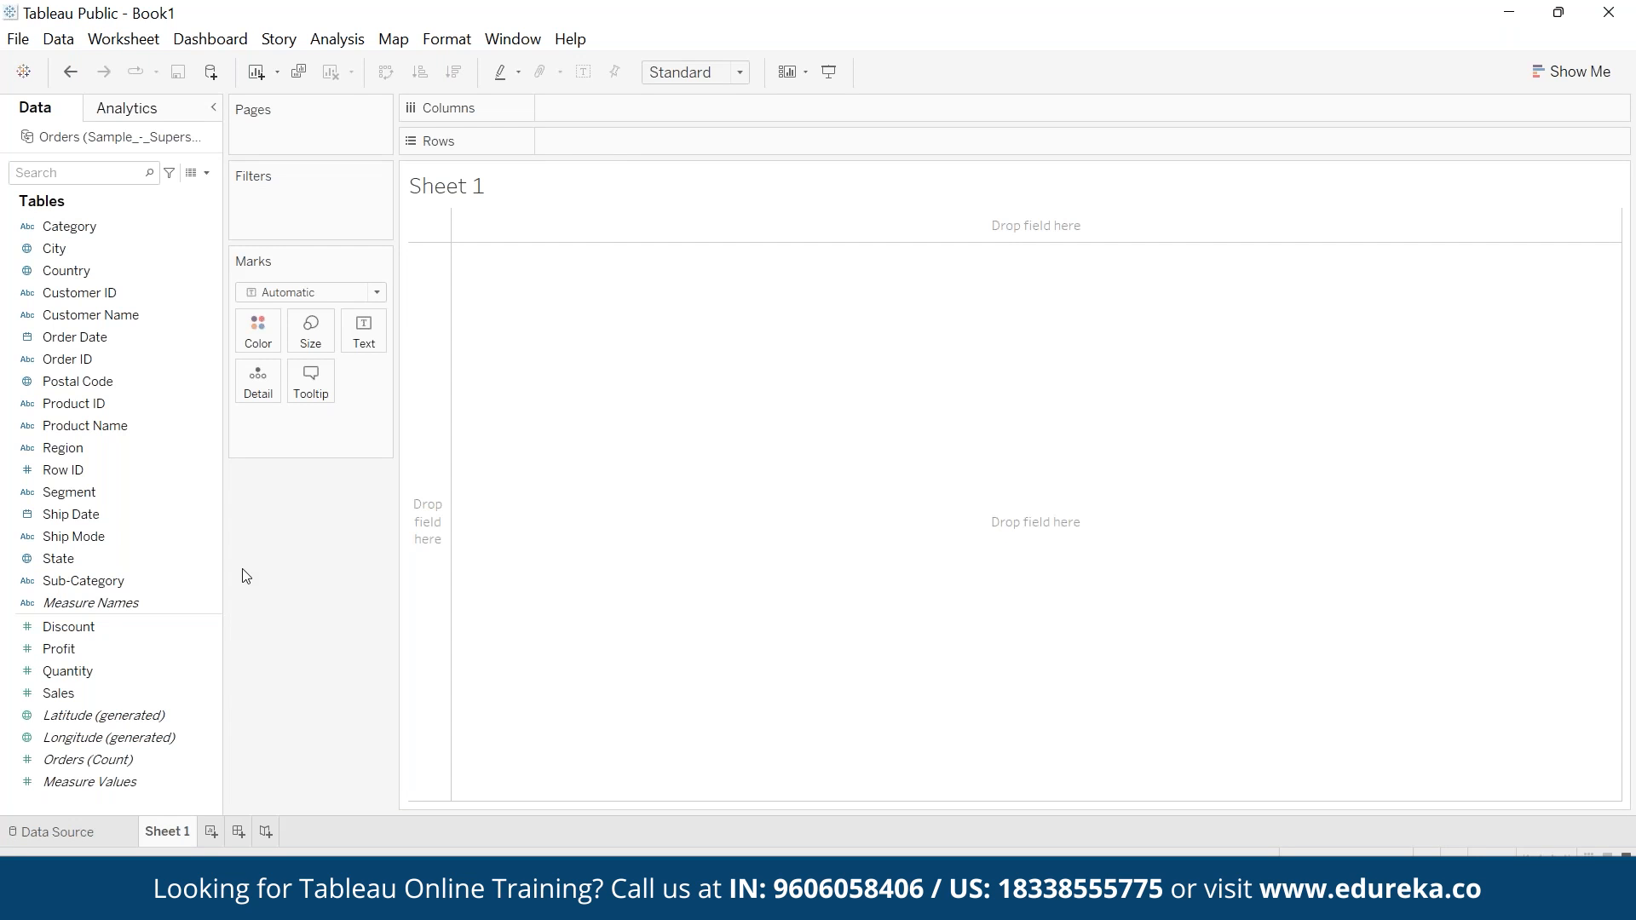
left_click(133, 652)
left_click(131, 656)
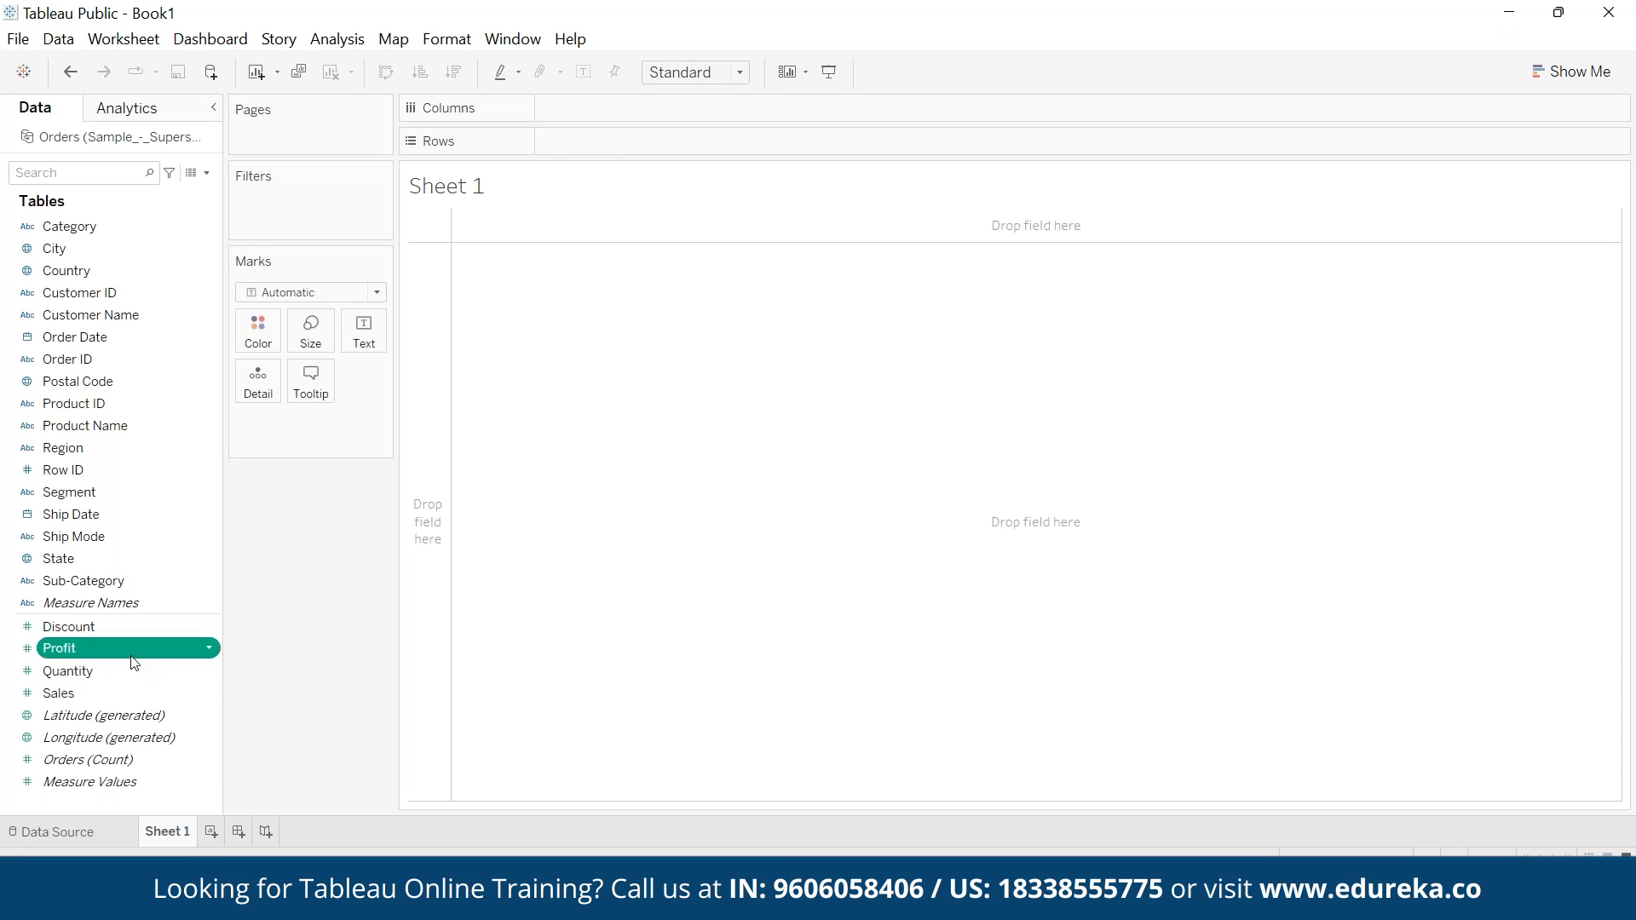
- Create a calculated field named Maximum Profit and move its editor closer to the data fields
left_click(337, 40)
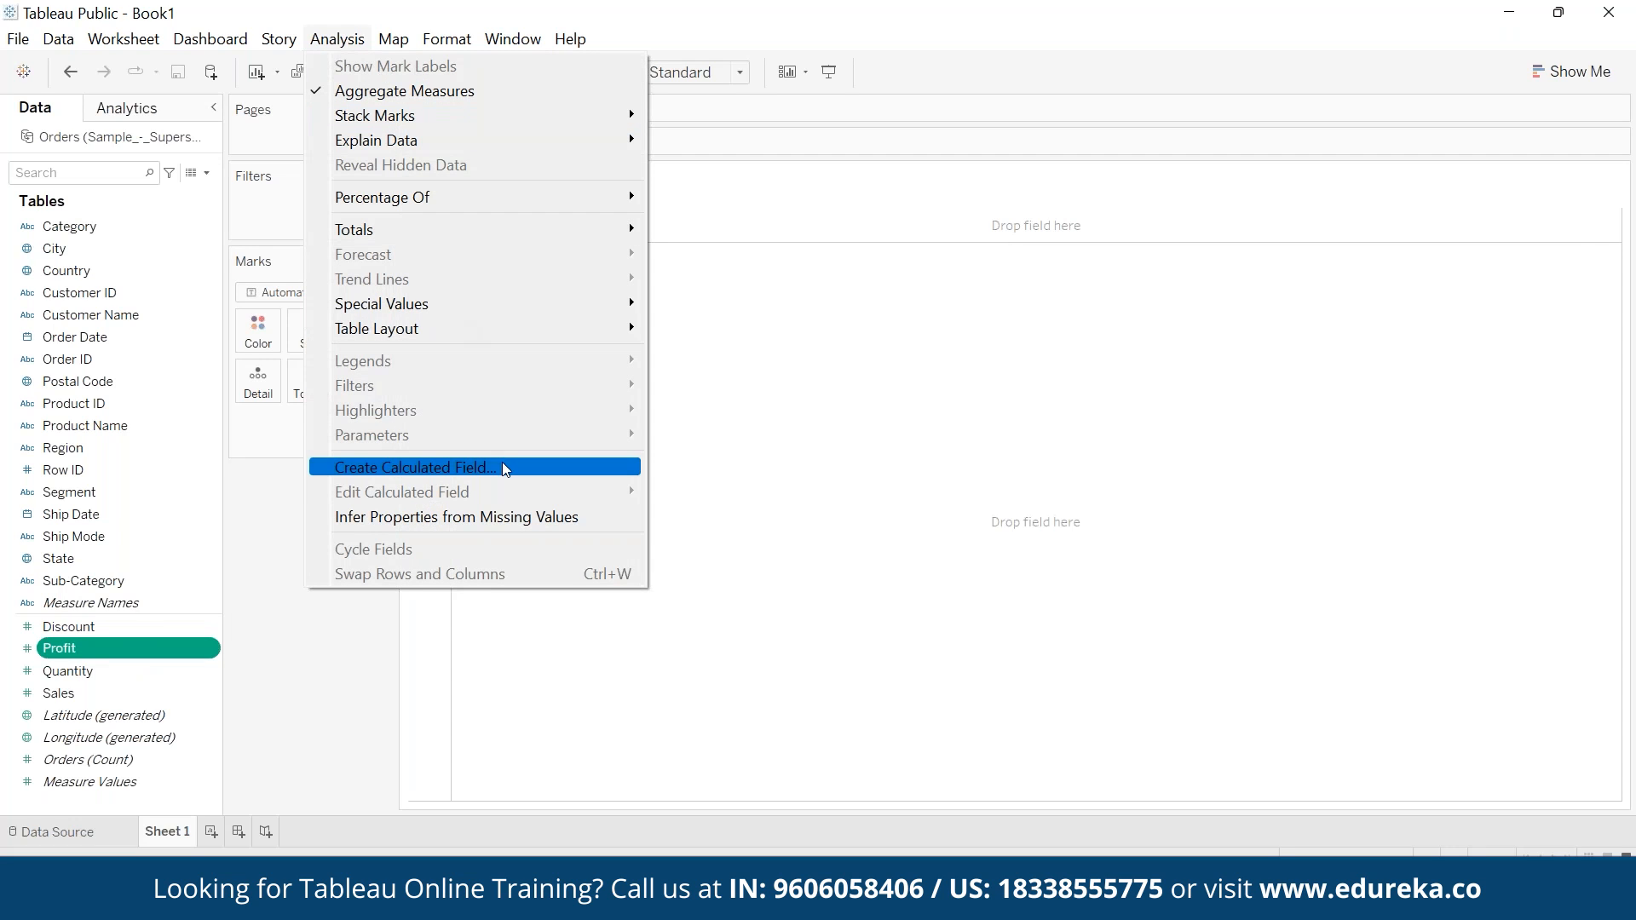
left_click(503, 467)
type("Maxi")
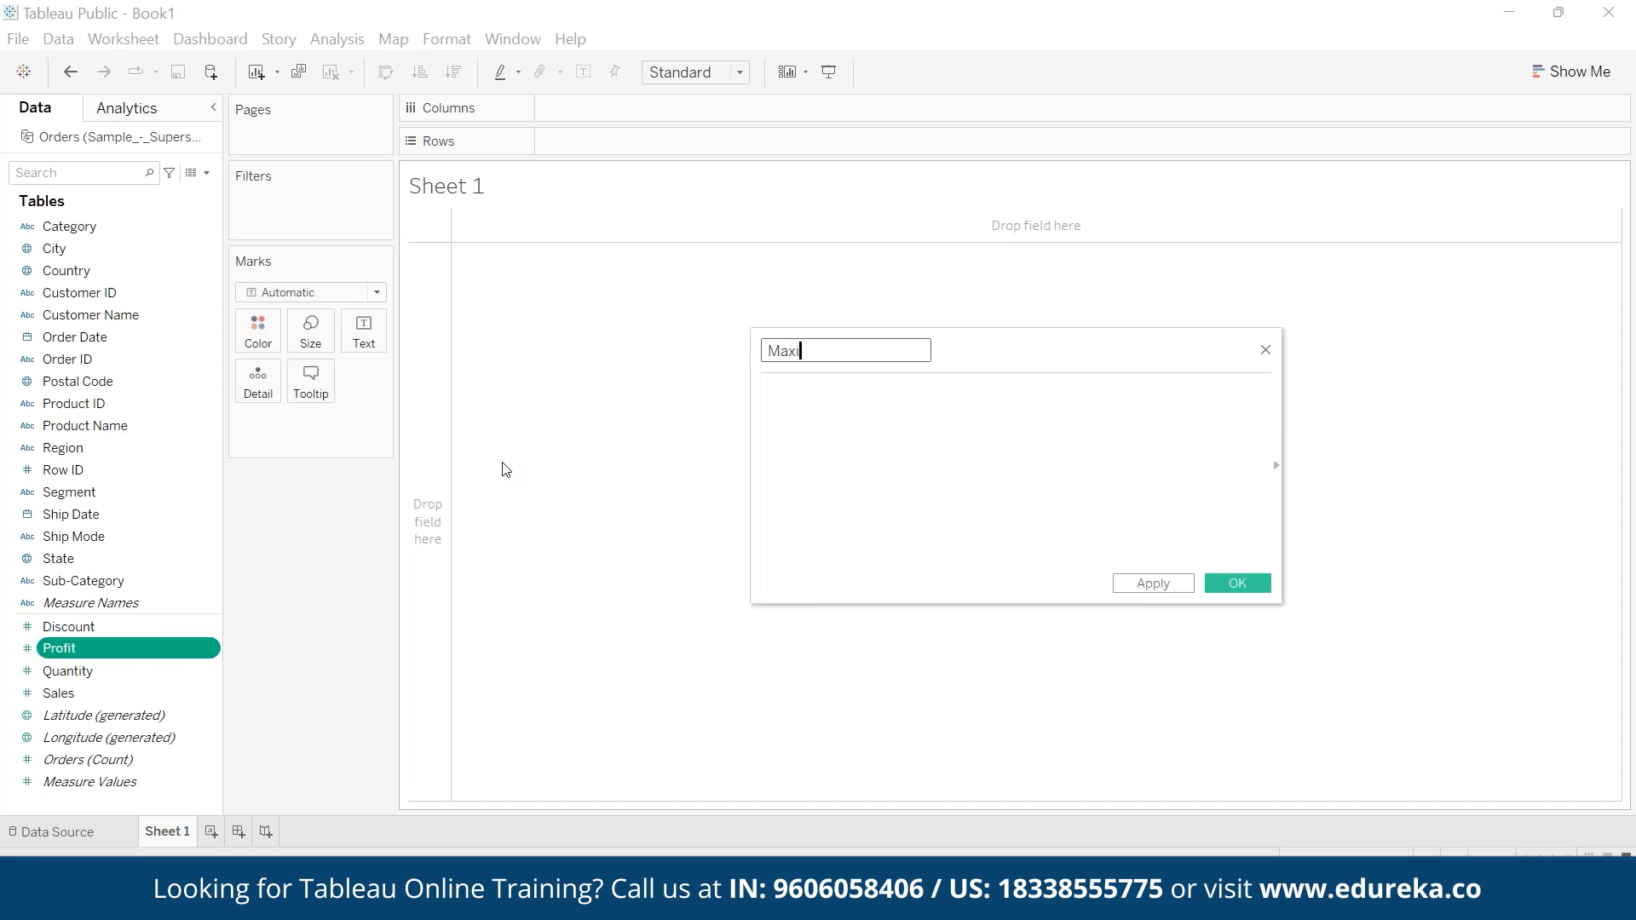
type("mum Profit")
key("Tab")
left_click_drag(1048, 347, 809, 372)
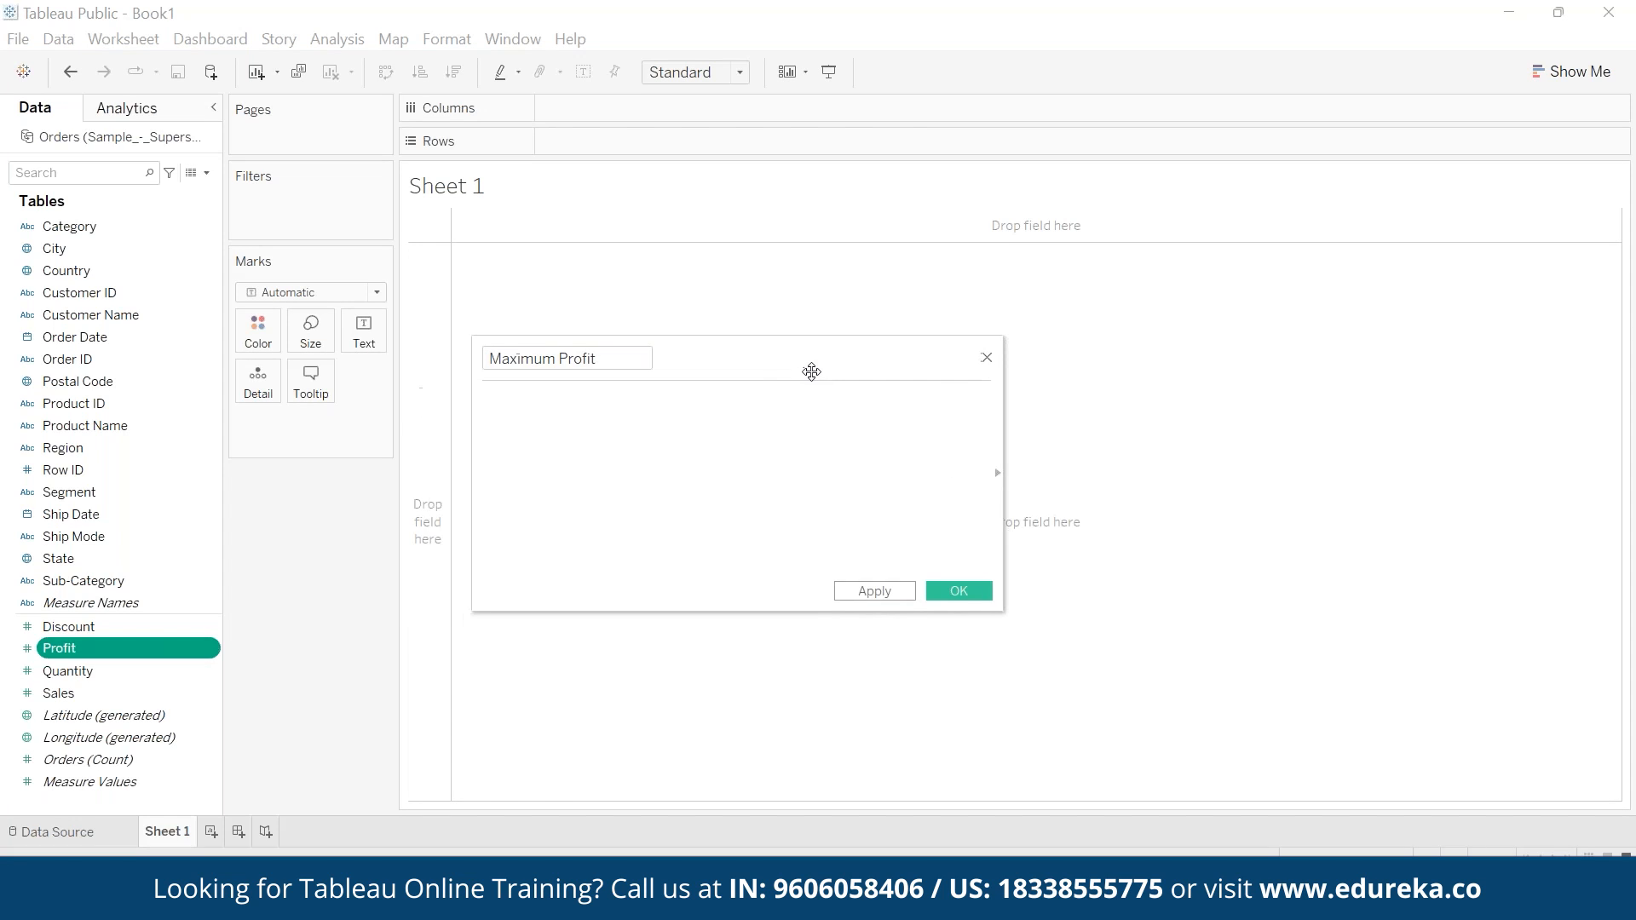
- Show the function reference in the calculation editor, limit it to Number functions and reposition the editor
left_click(998, 475)
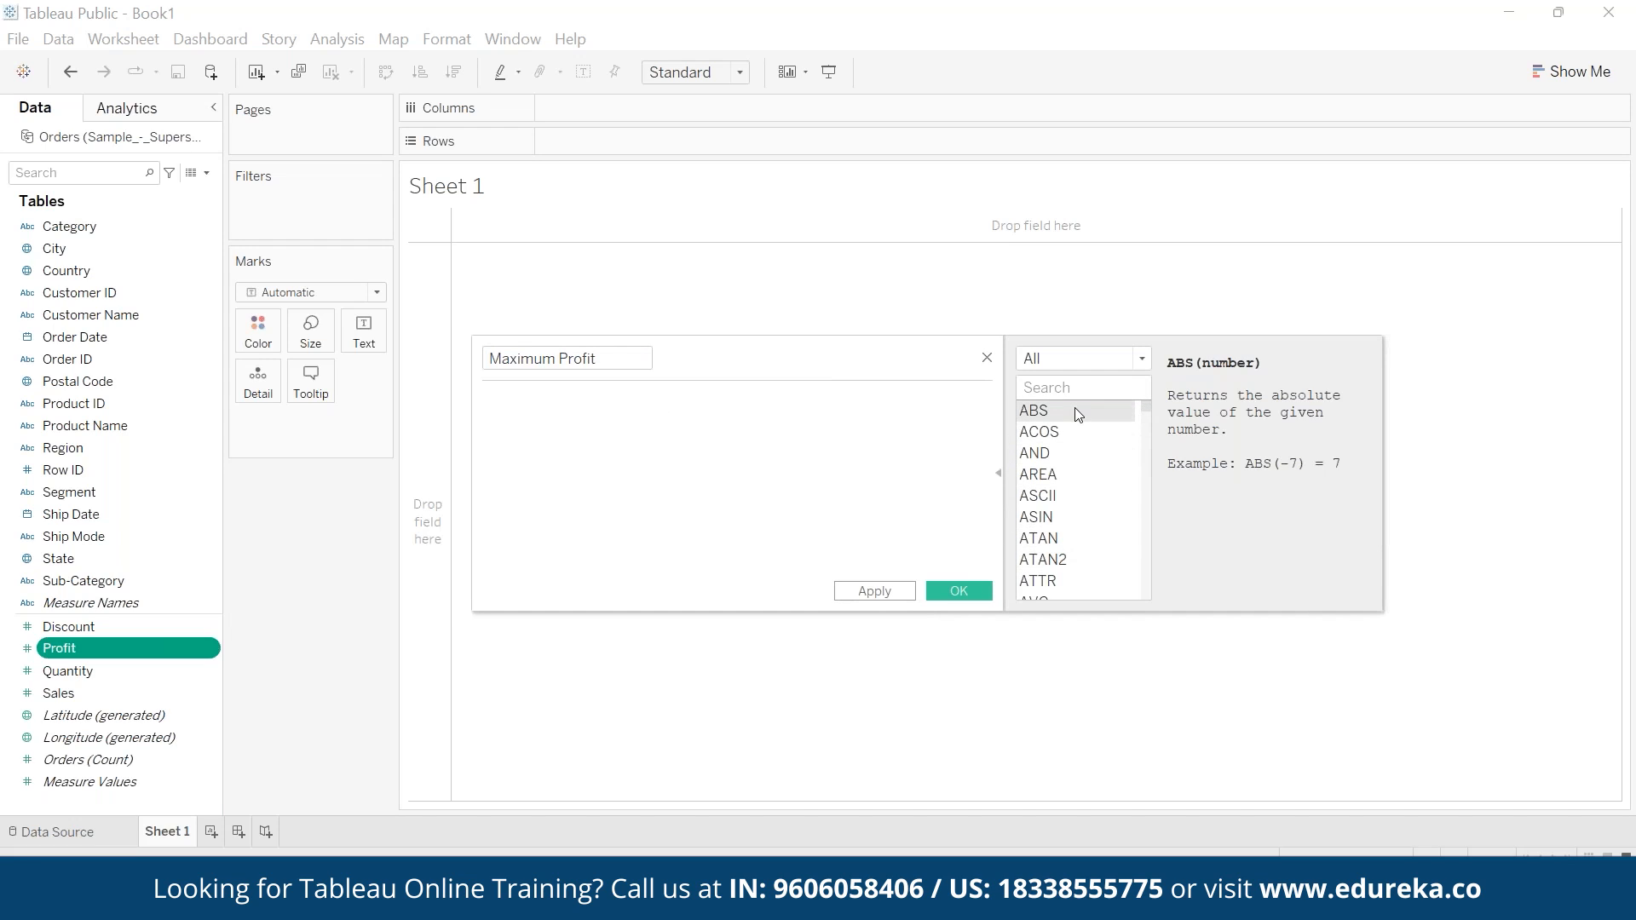
left_click(1142, 358)
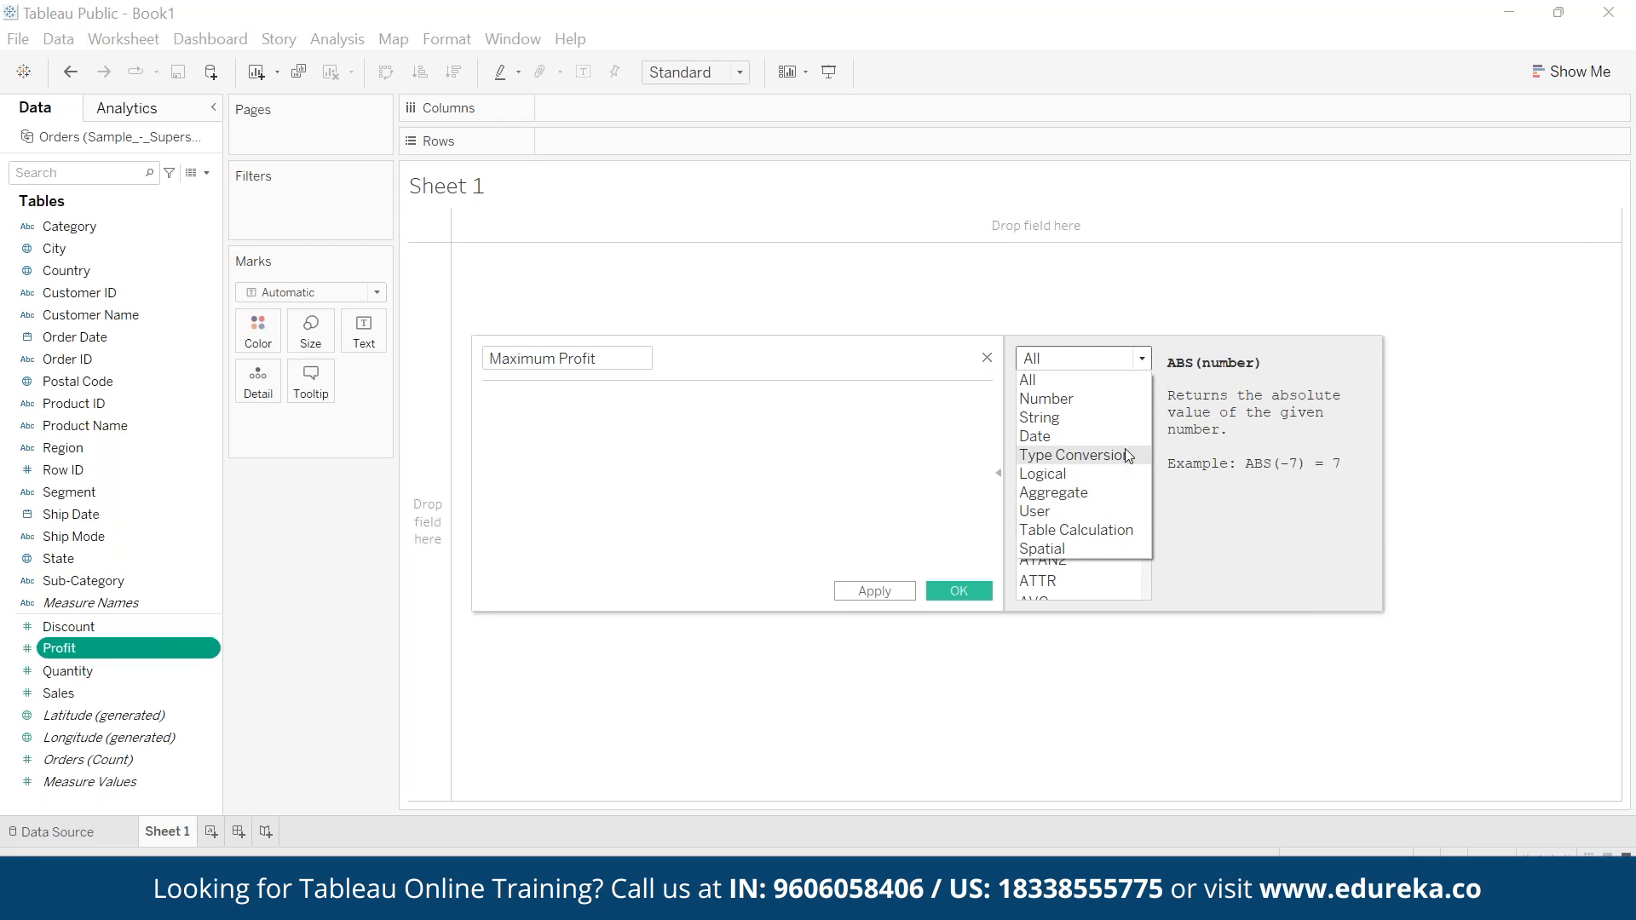
left_click(1104, 400)
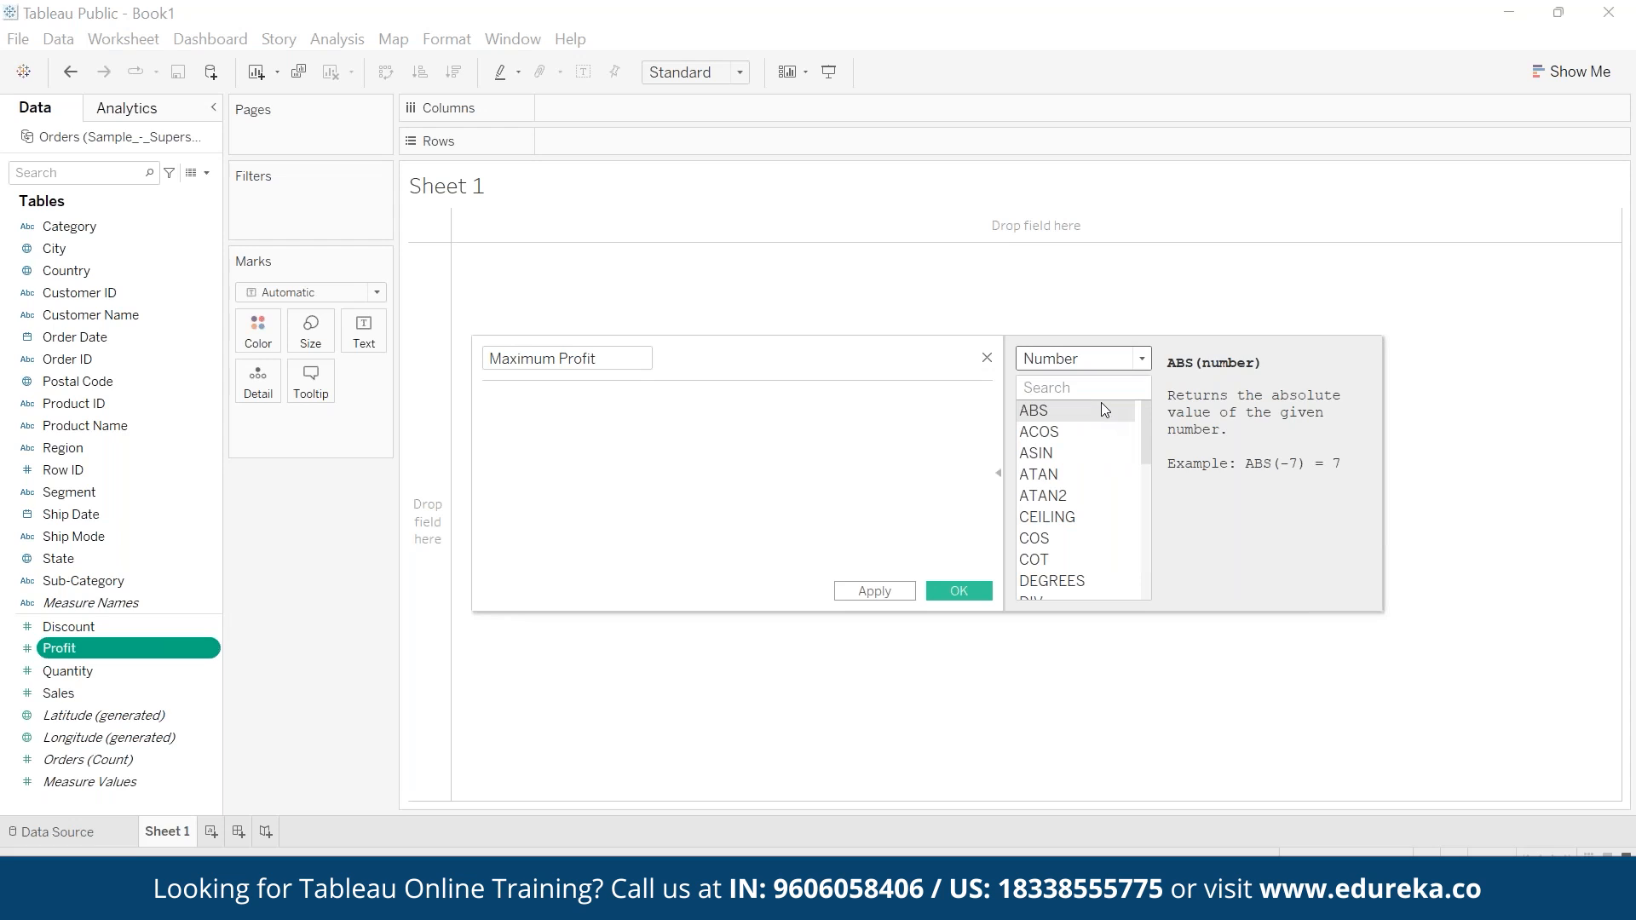
left_click_drag(937, 362, 861, 335)
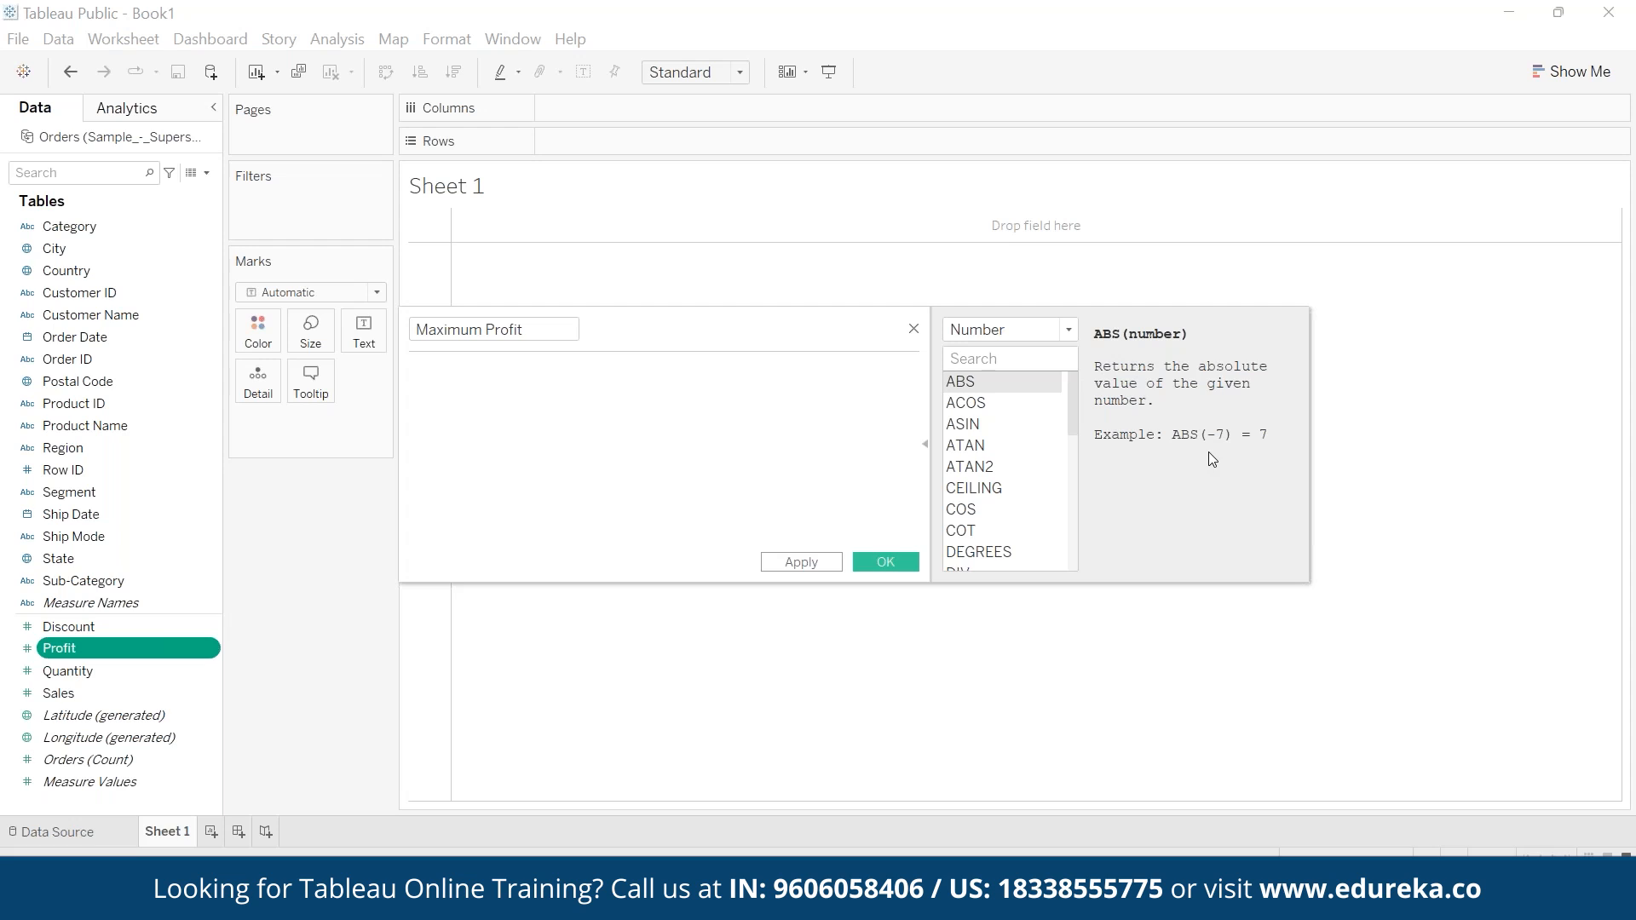
- Enter the formula MAX([Profit]) for the Maximum Profit field and highlight its argument for review
type("m")
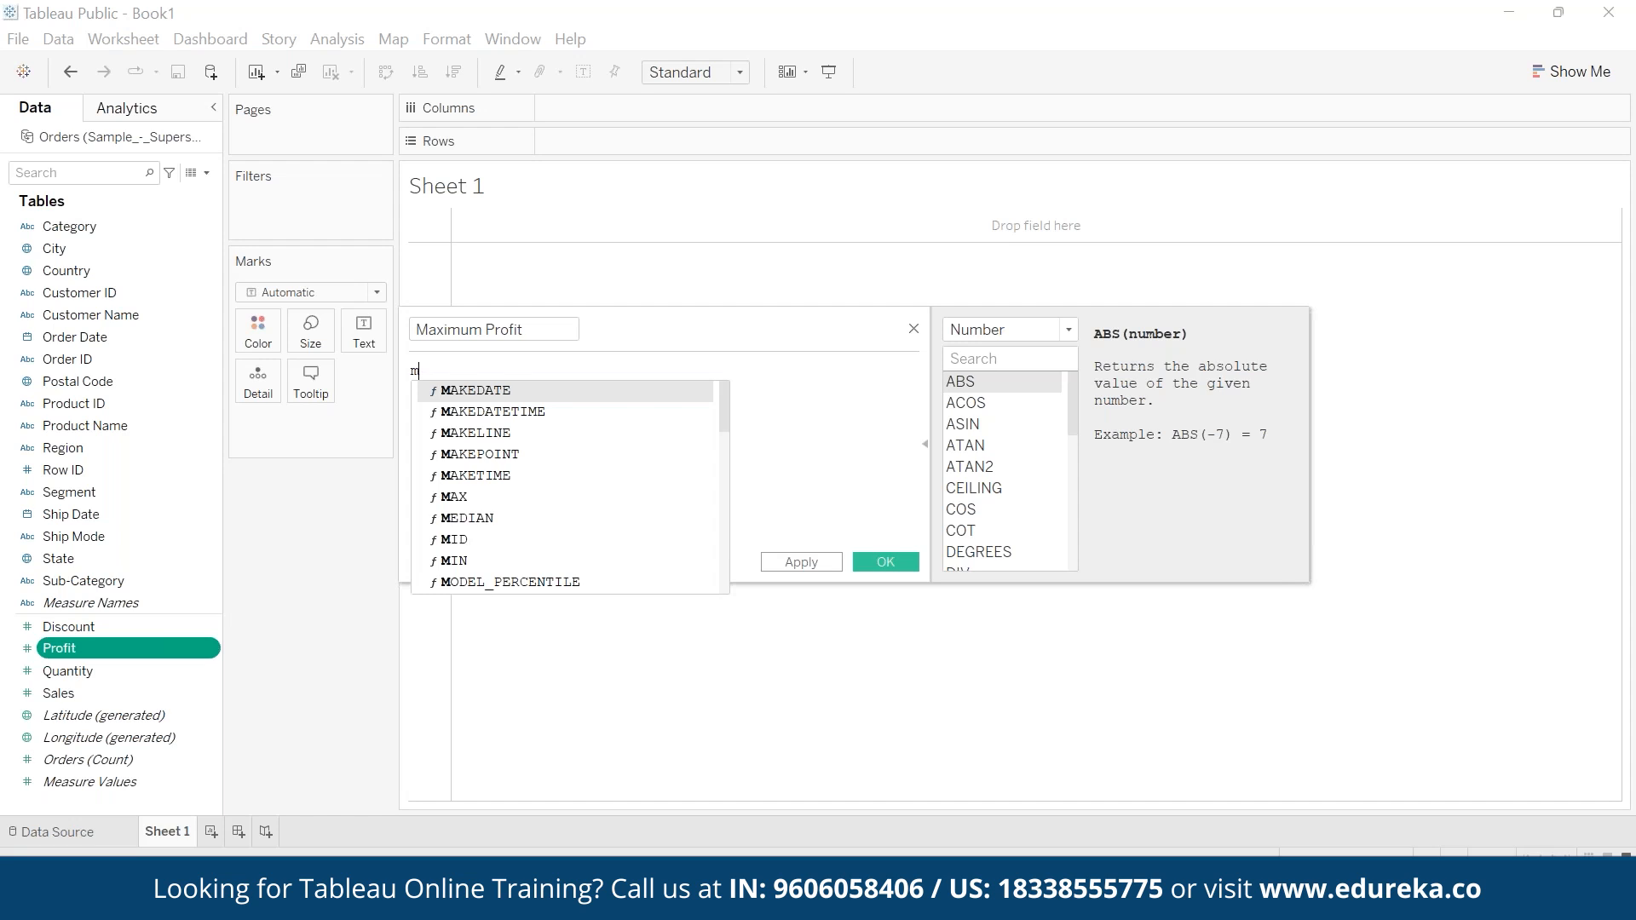
type("ax")
key("Return")
type("pro")
key("Down")
key("Down")
key("Return")
left_click(551, 429)
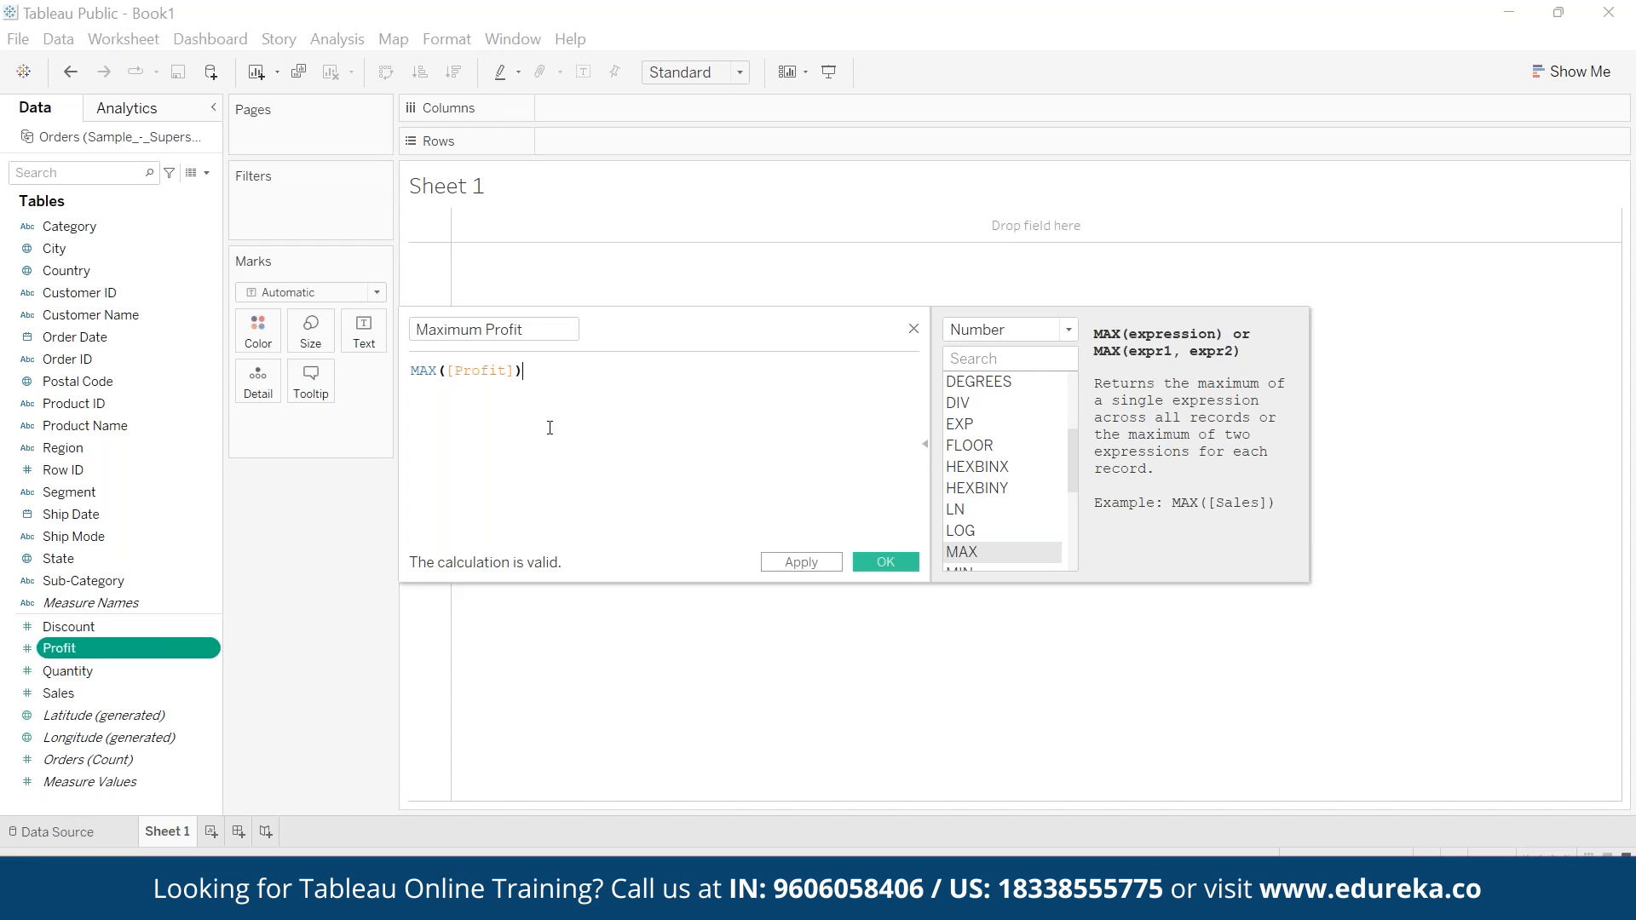
left_click_drag(518, 370, 450, 368)
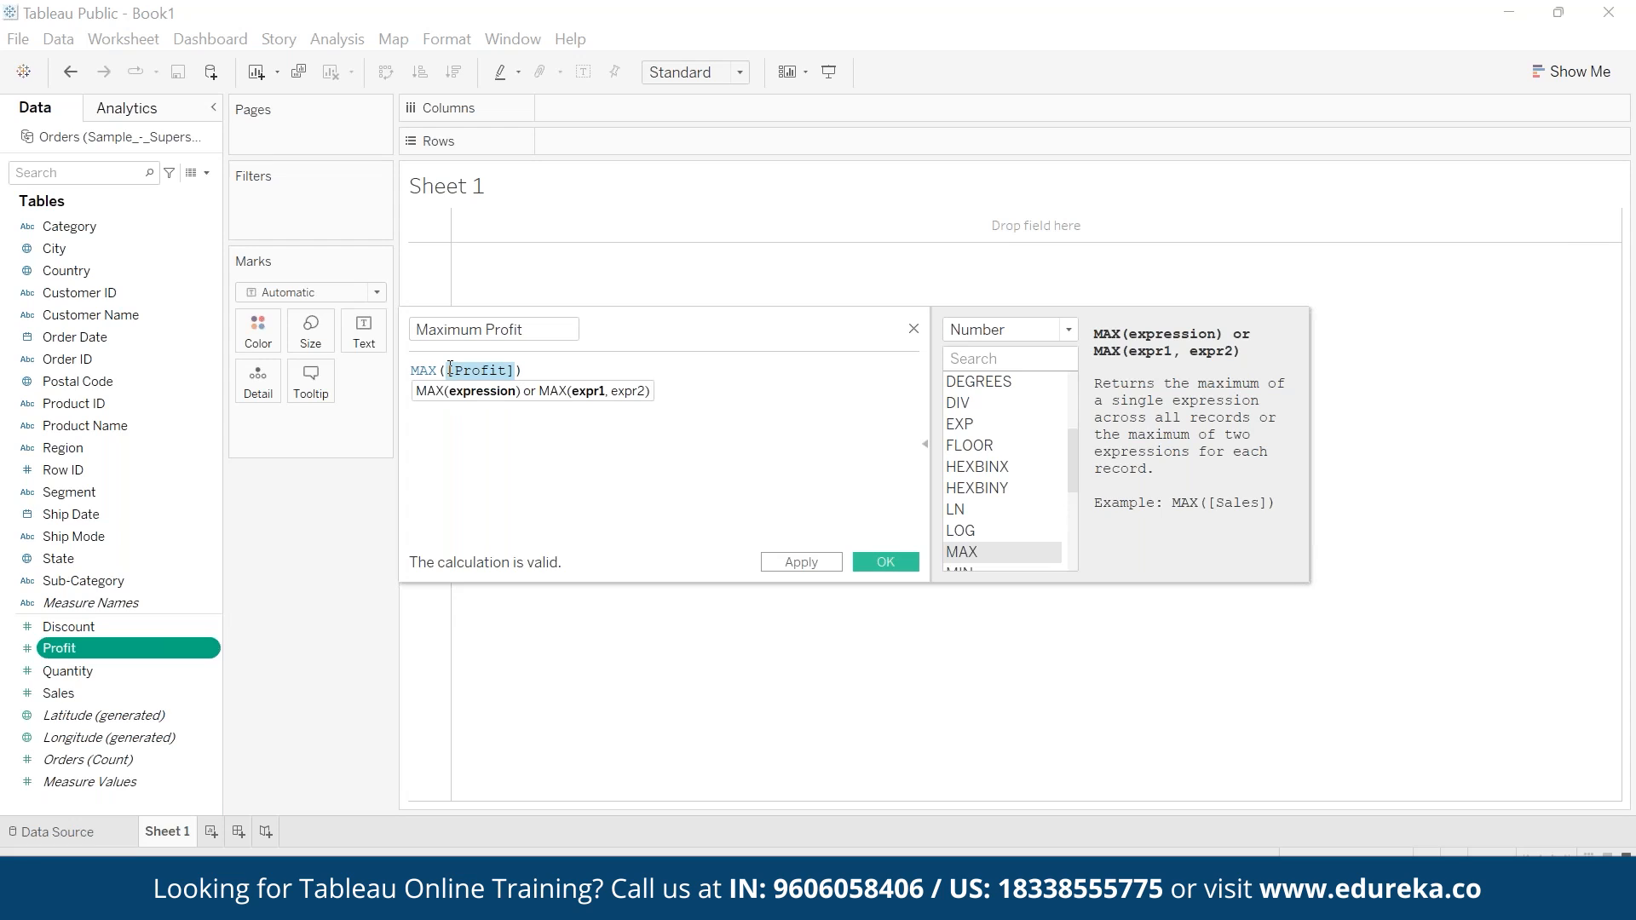
left_click(559, 449)
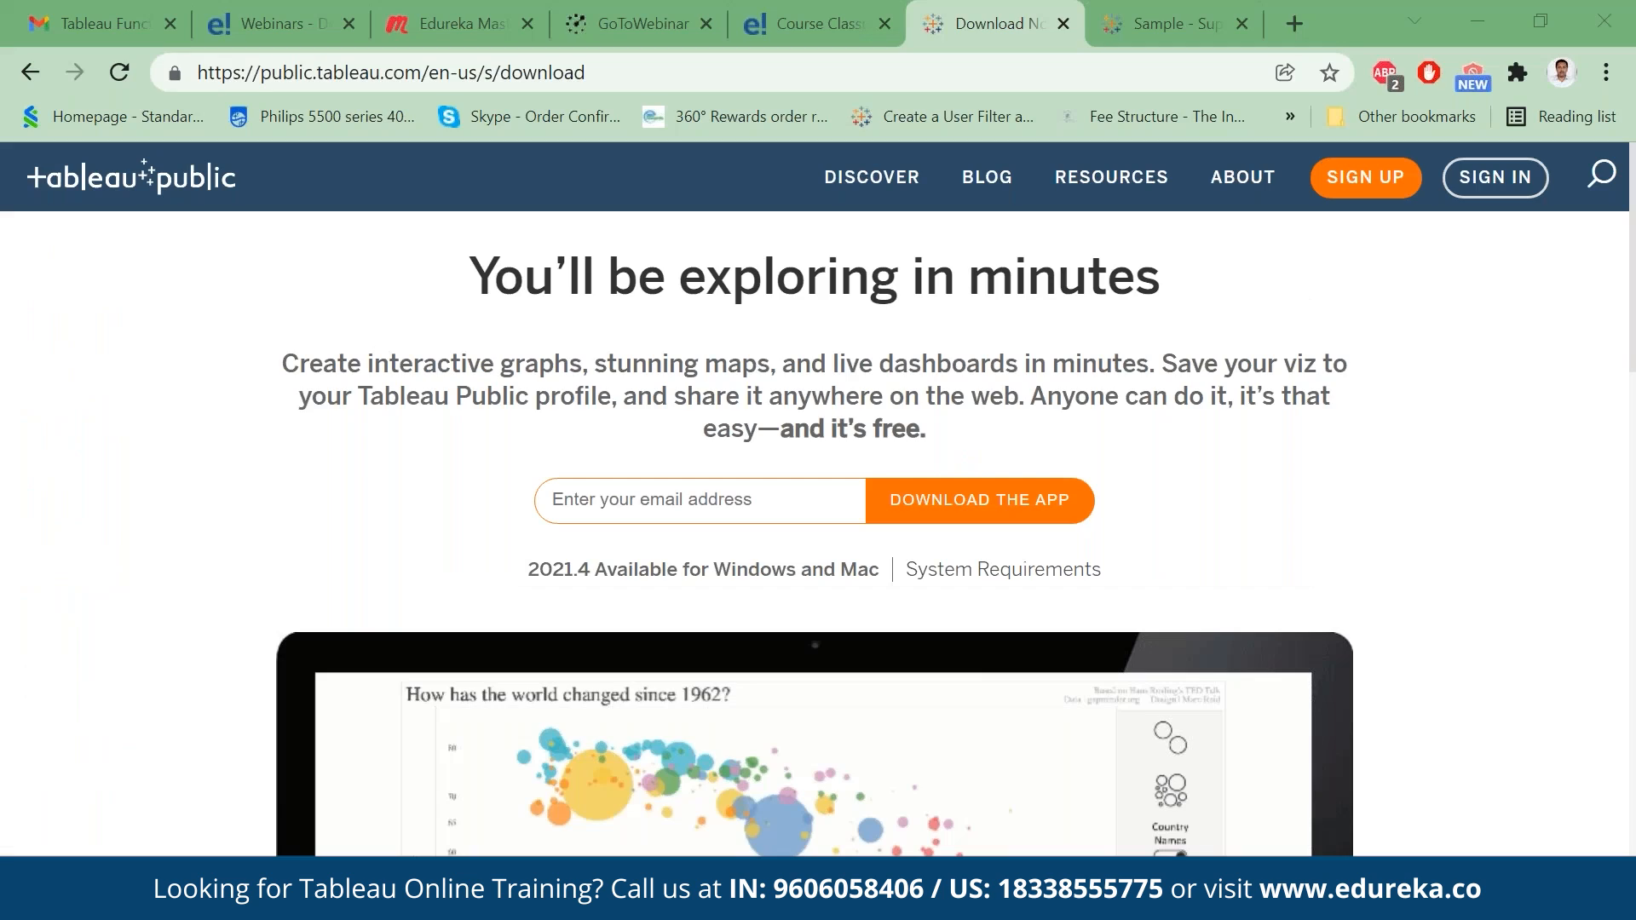
- Switch to the browser and search in a new tab for "tableau functions in alphabetical order"
left_click(392, 68)
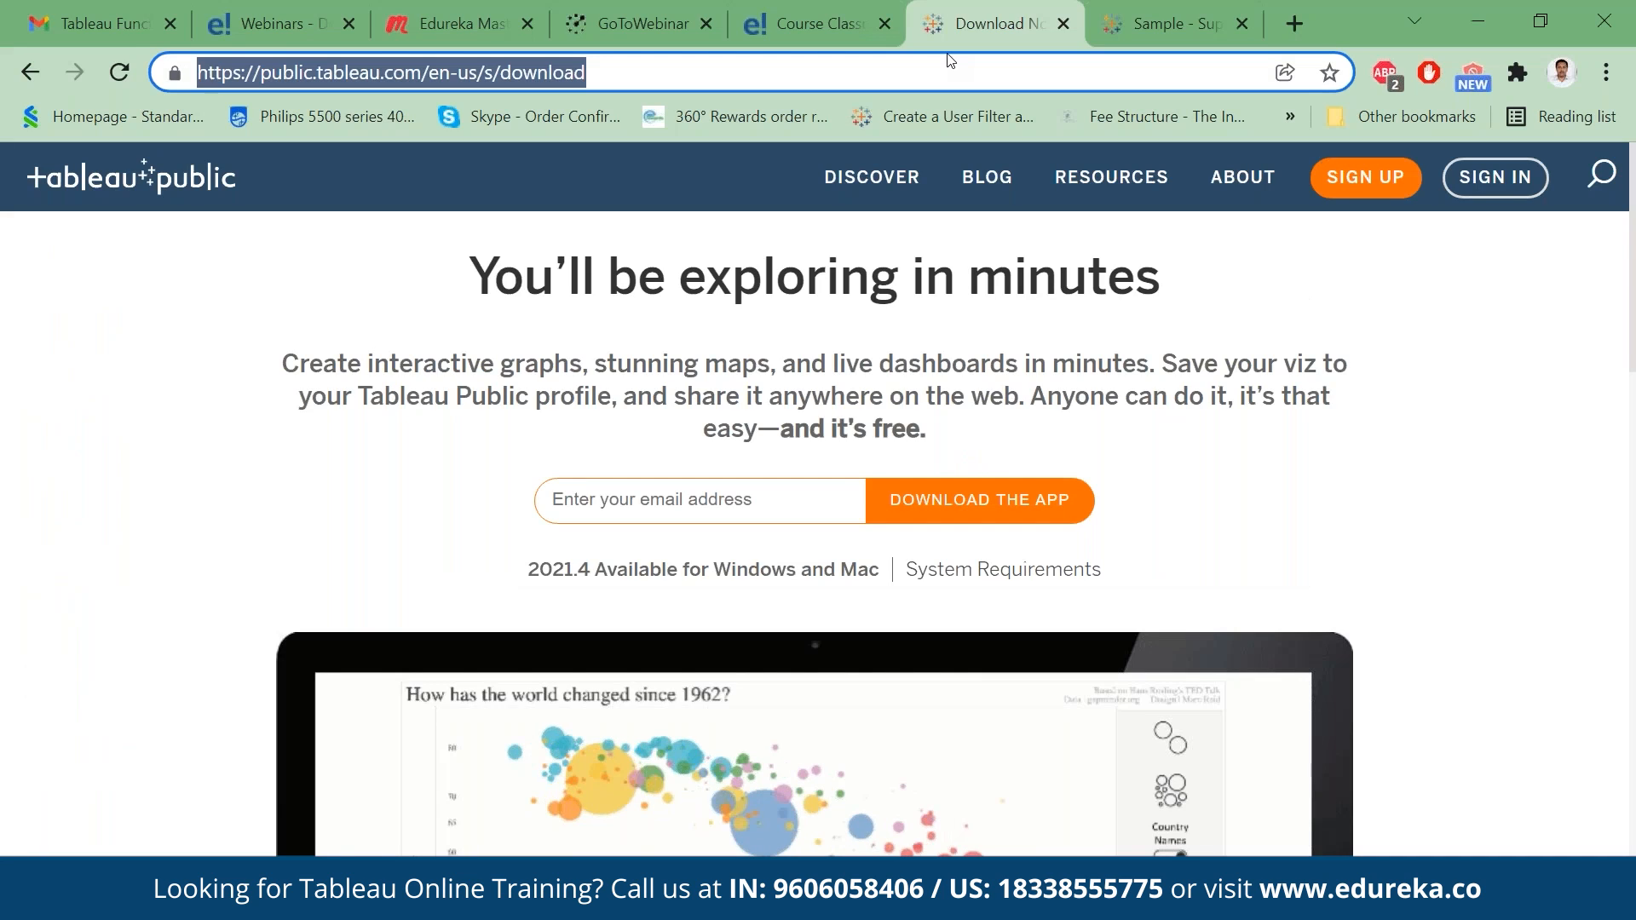
left_click(1297, 23)
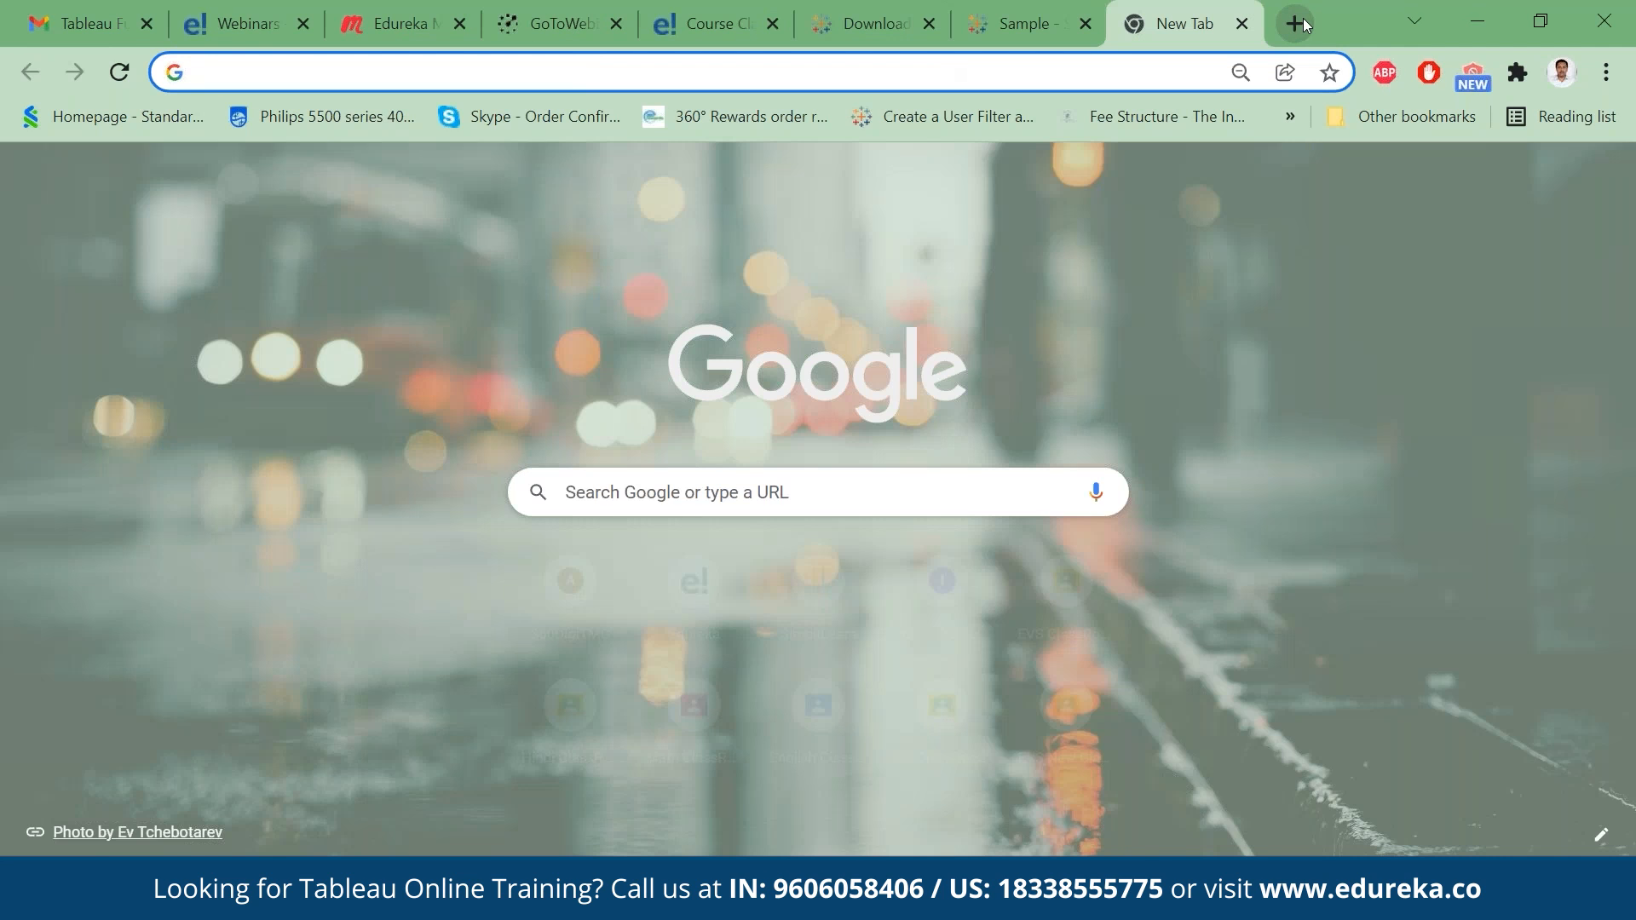
type("tableeau function")
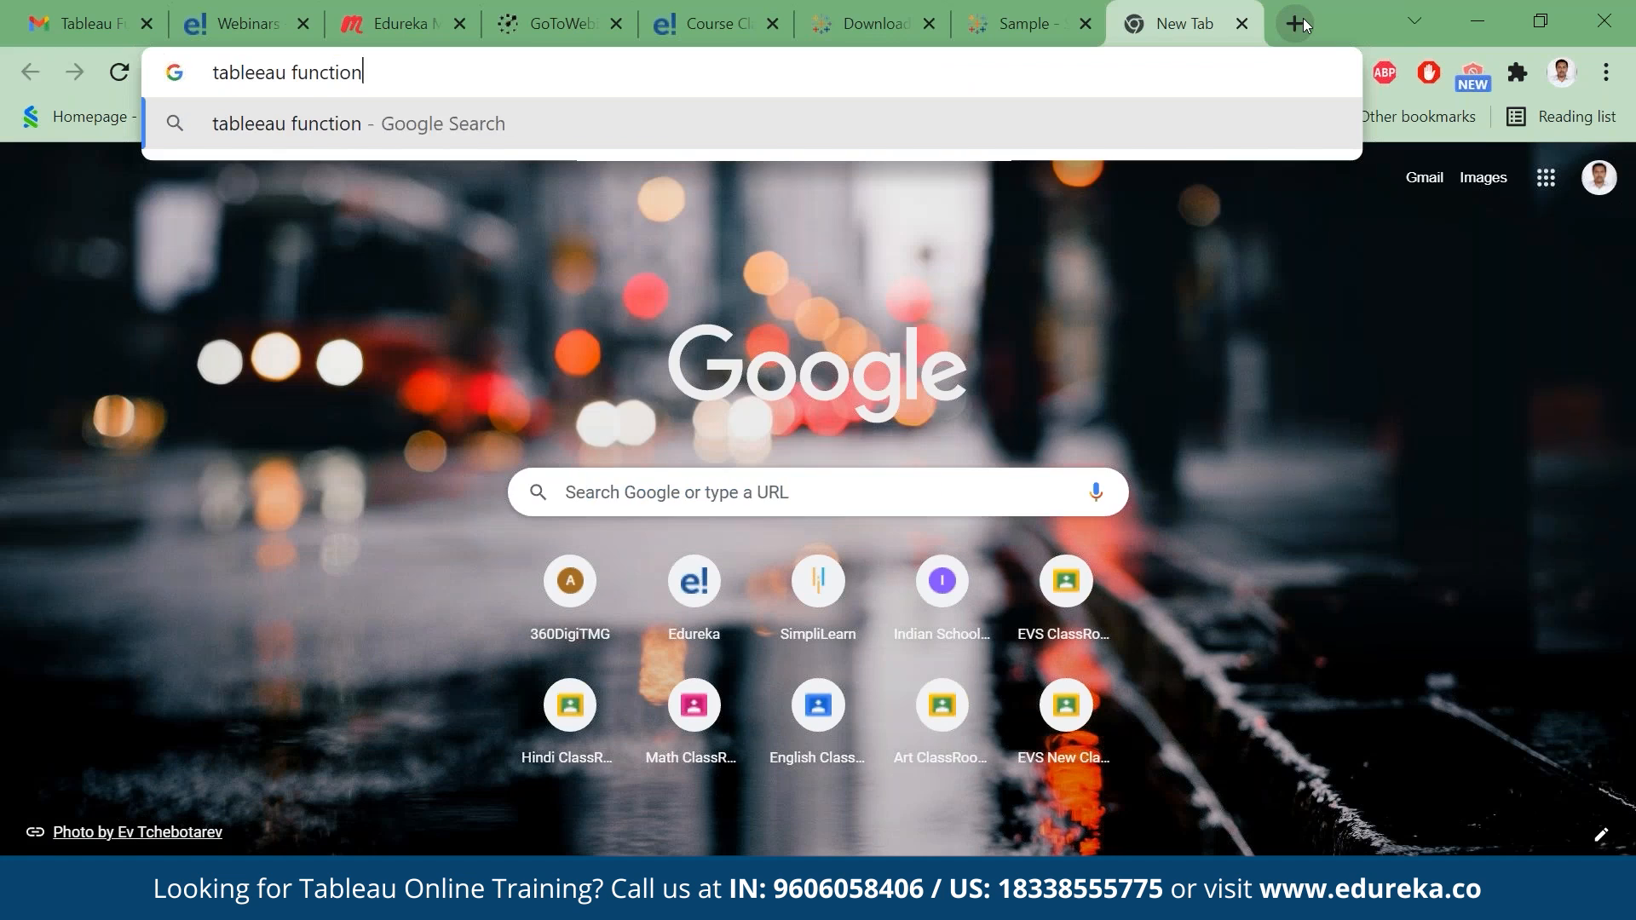
type("s in al")
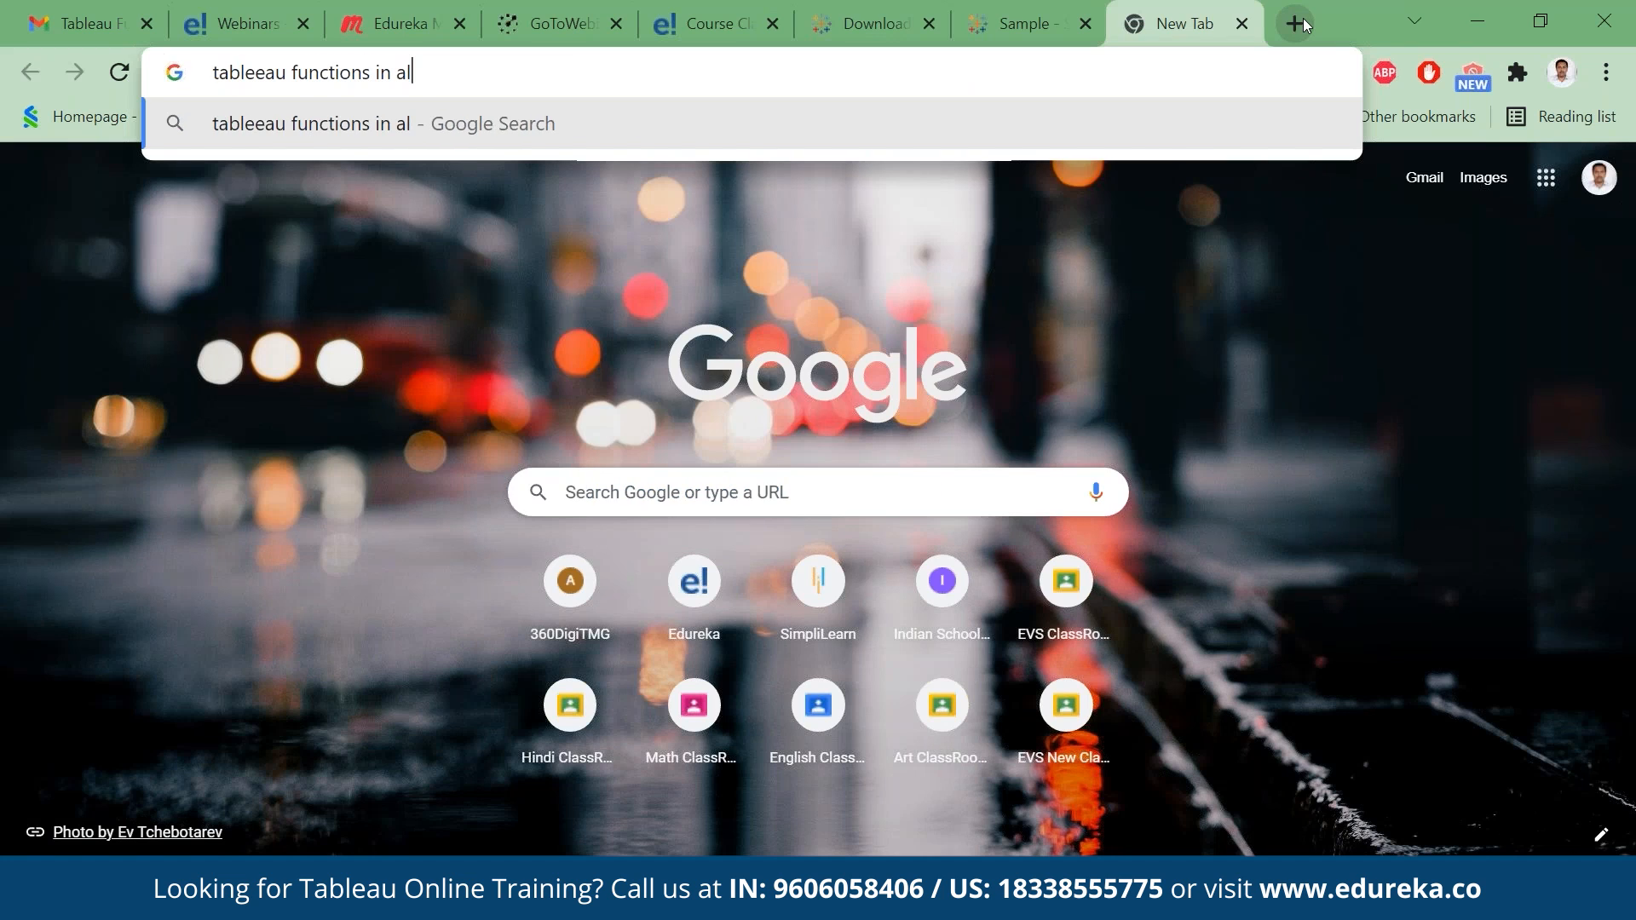
type("phabetical order")
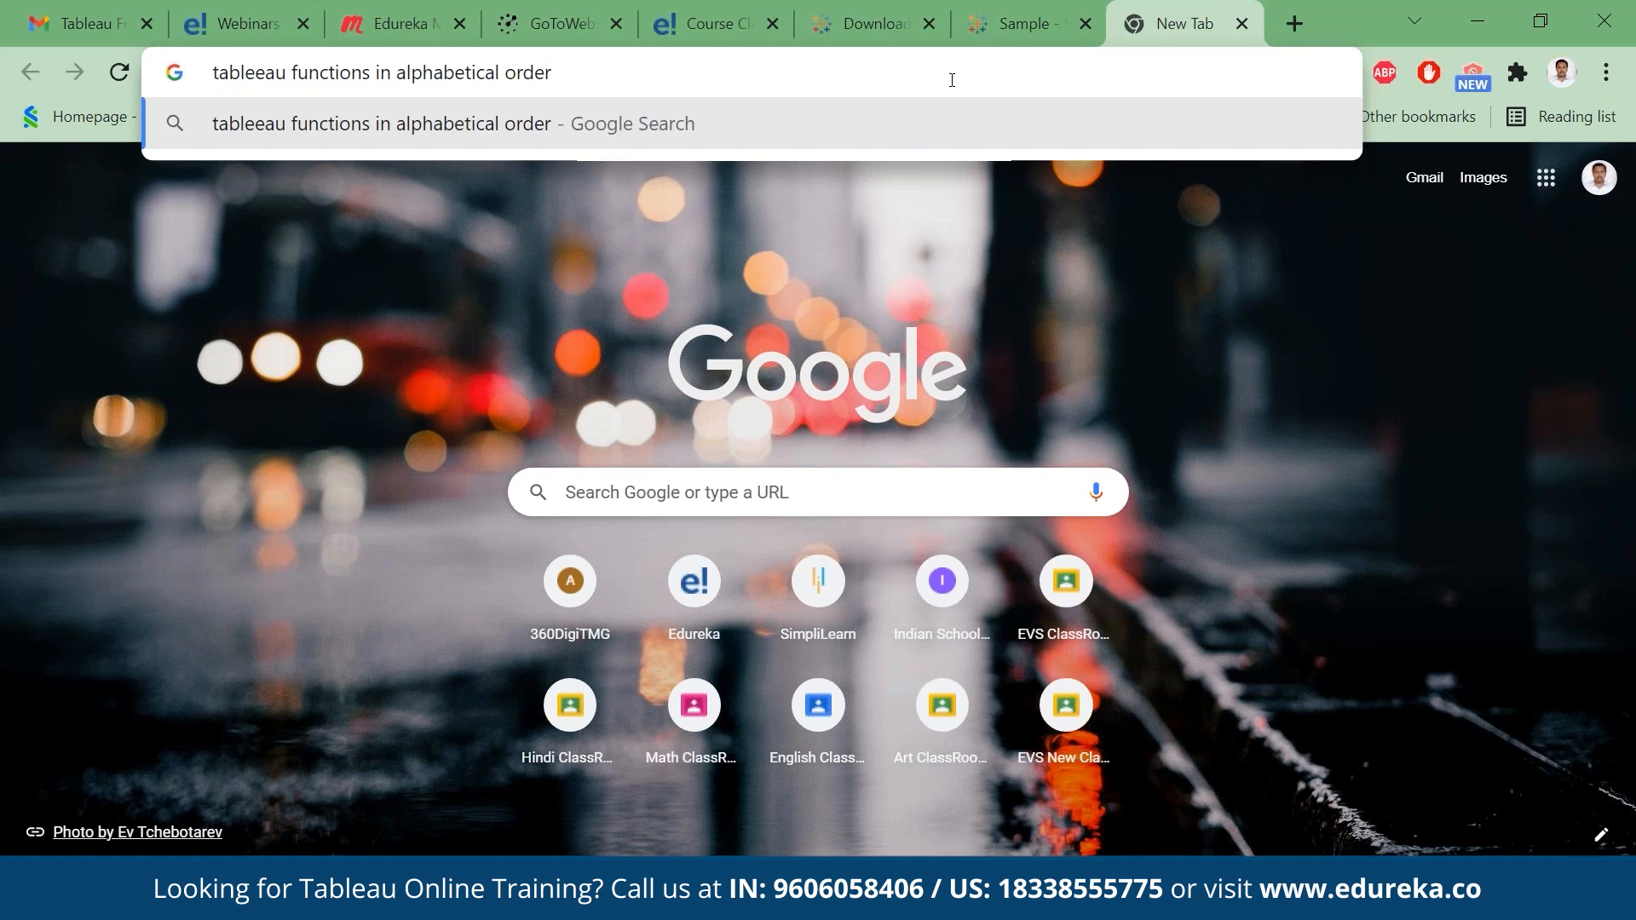
left_click(257, 72)
key("BackSpace")
key("Return")
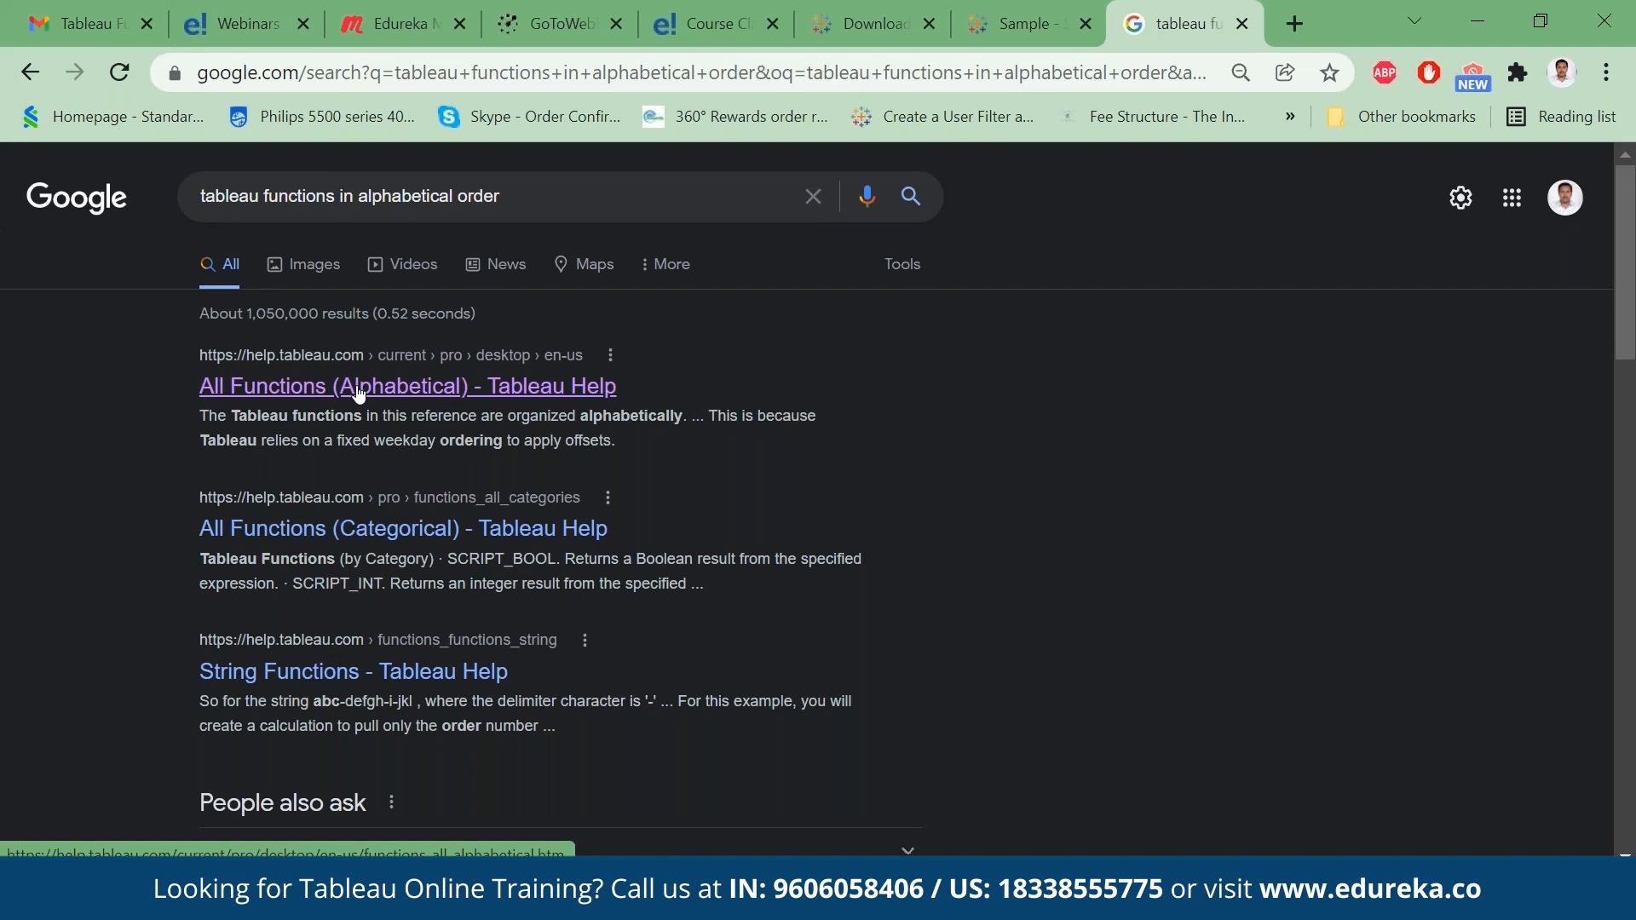
- Open the All Functions (Categorical) help page, examine its expanded Number functions reference and highlight the page address
left_click(383, 529)
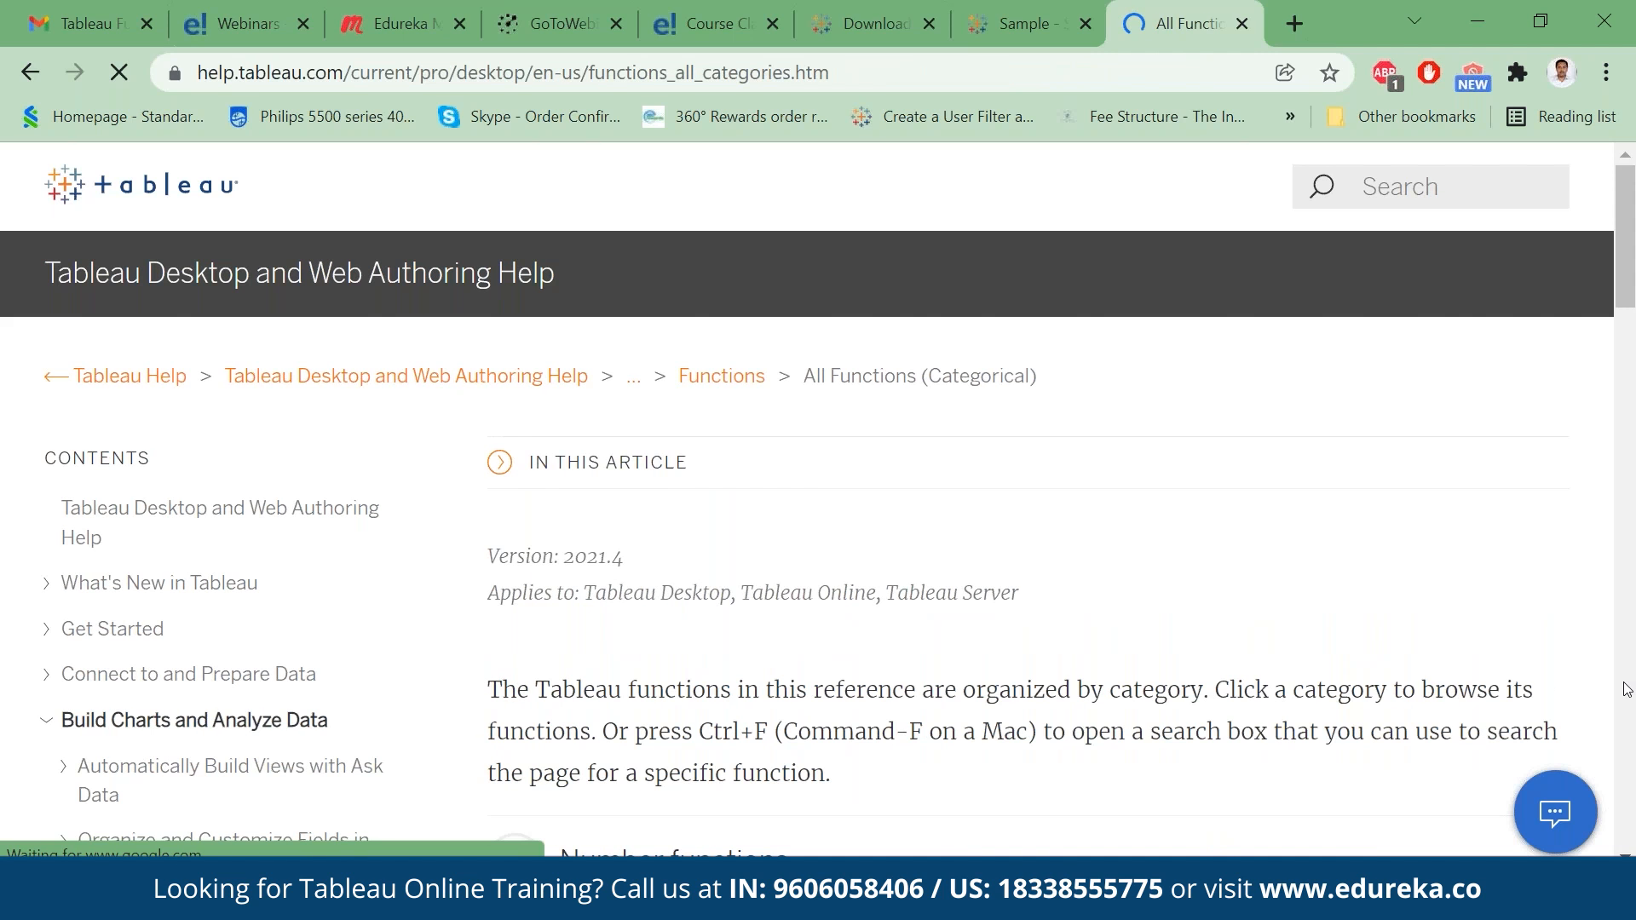
scroll(1628, 689, "down", 7)
scroll(515, 307, "up", 1)
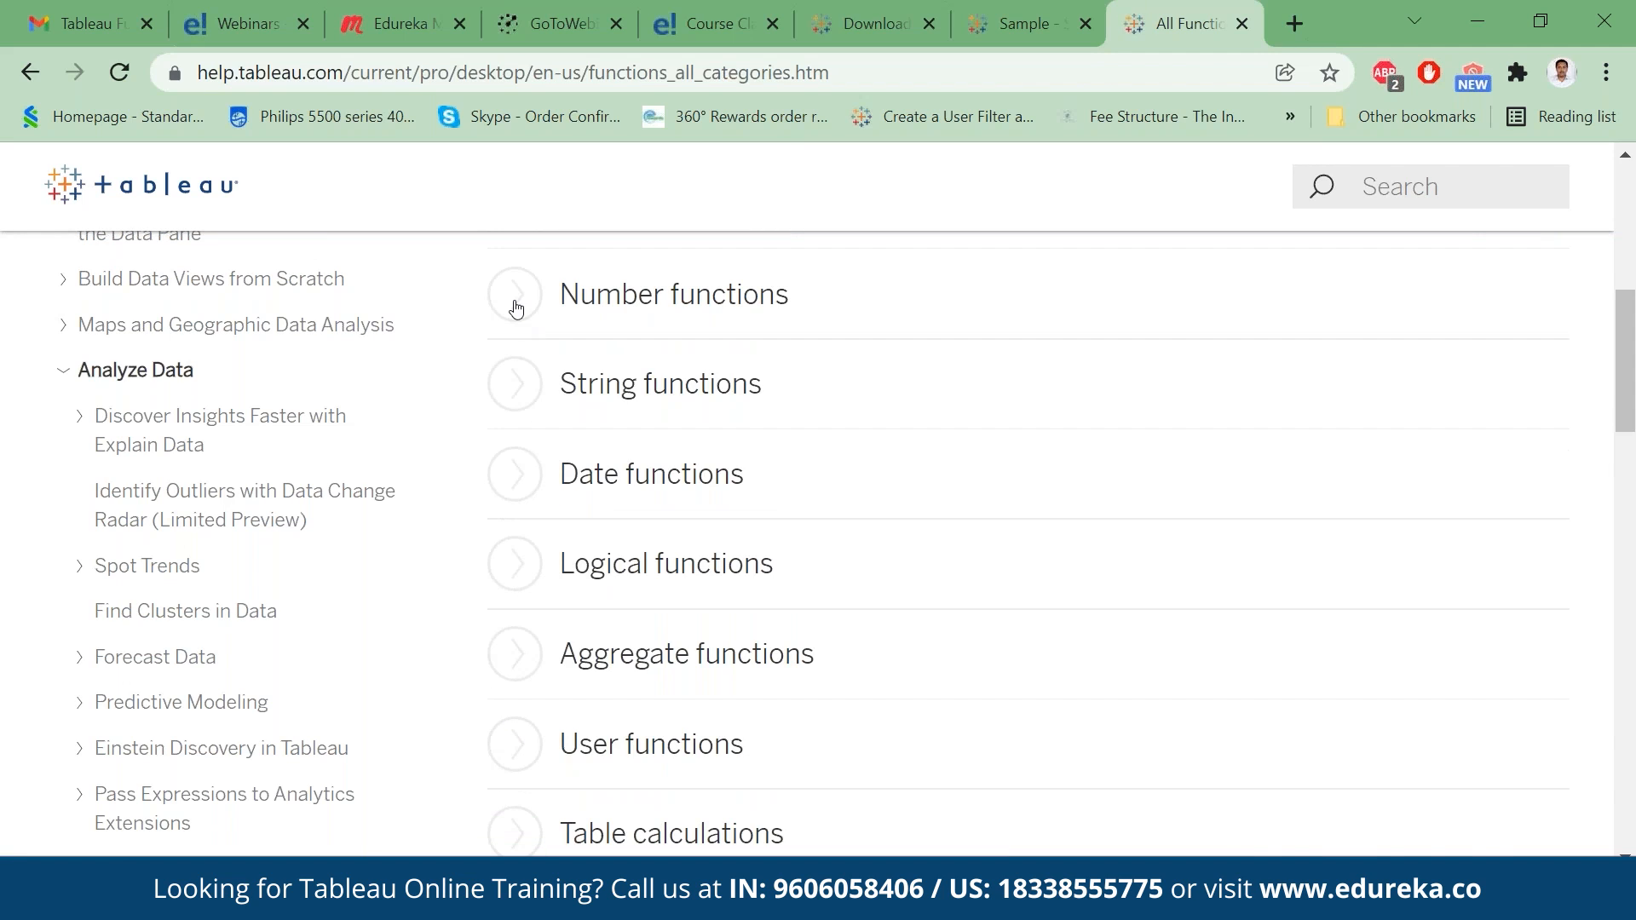
left_click(514, 298)
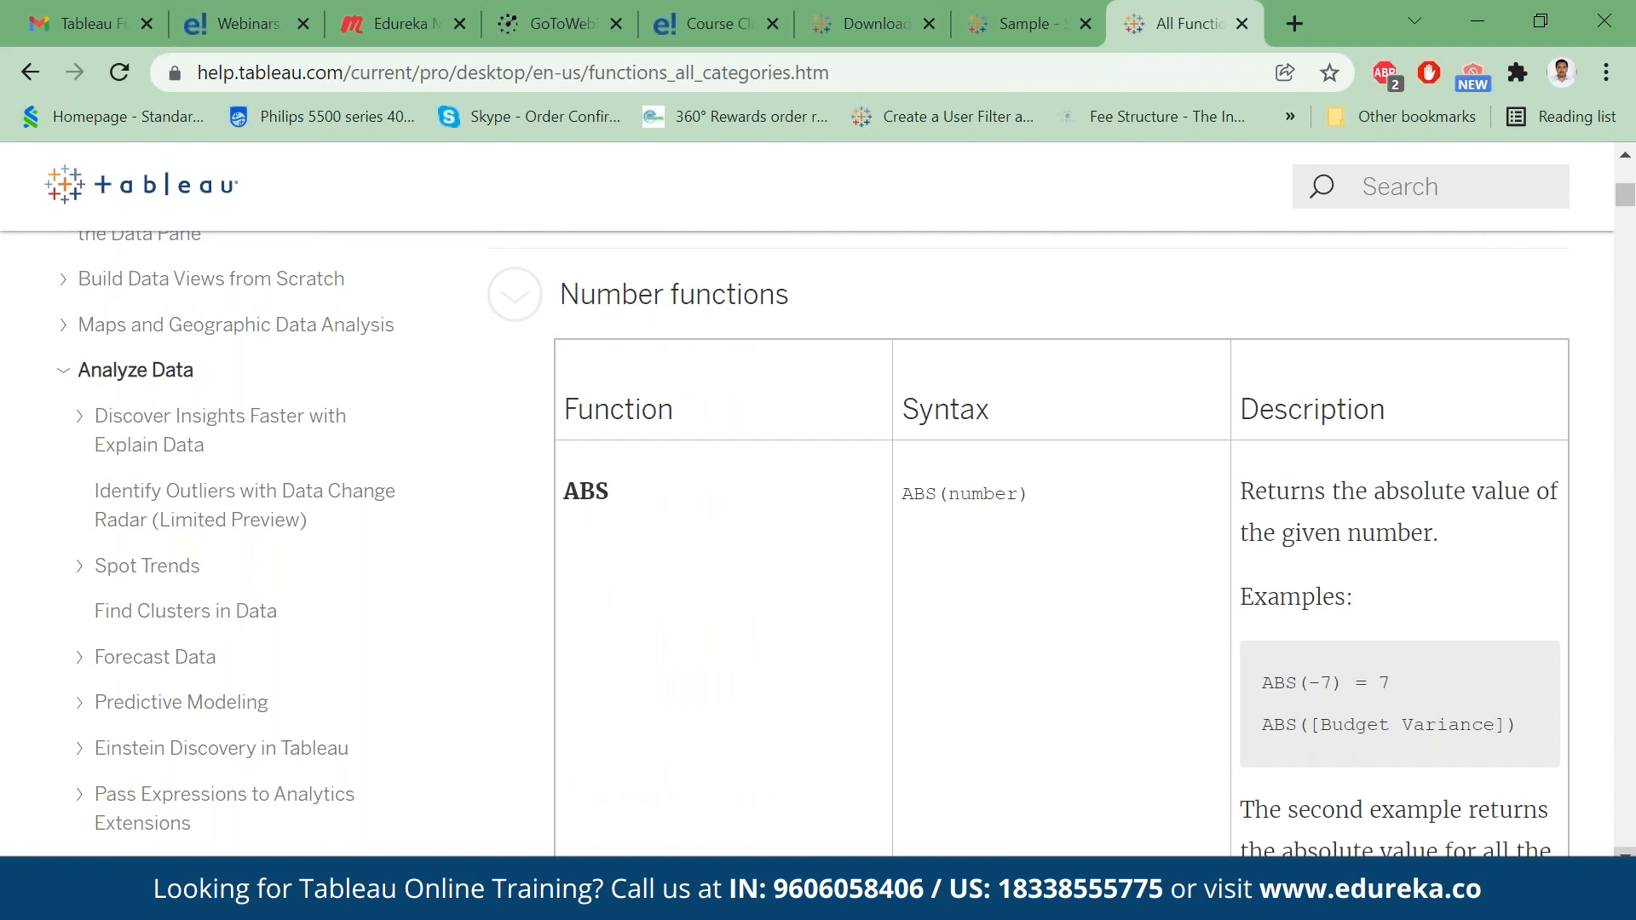
scroll(1625, 852, "down", 1)
scroll(1427, 555, "down", 6)
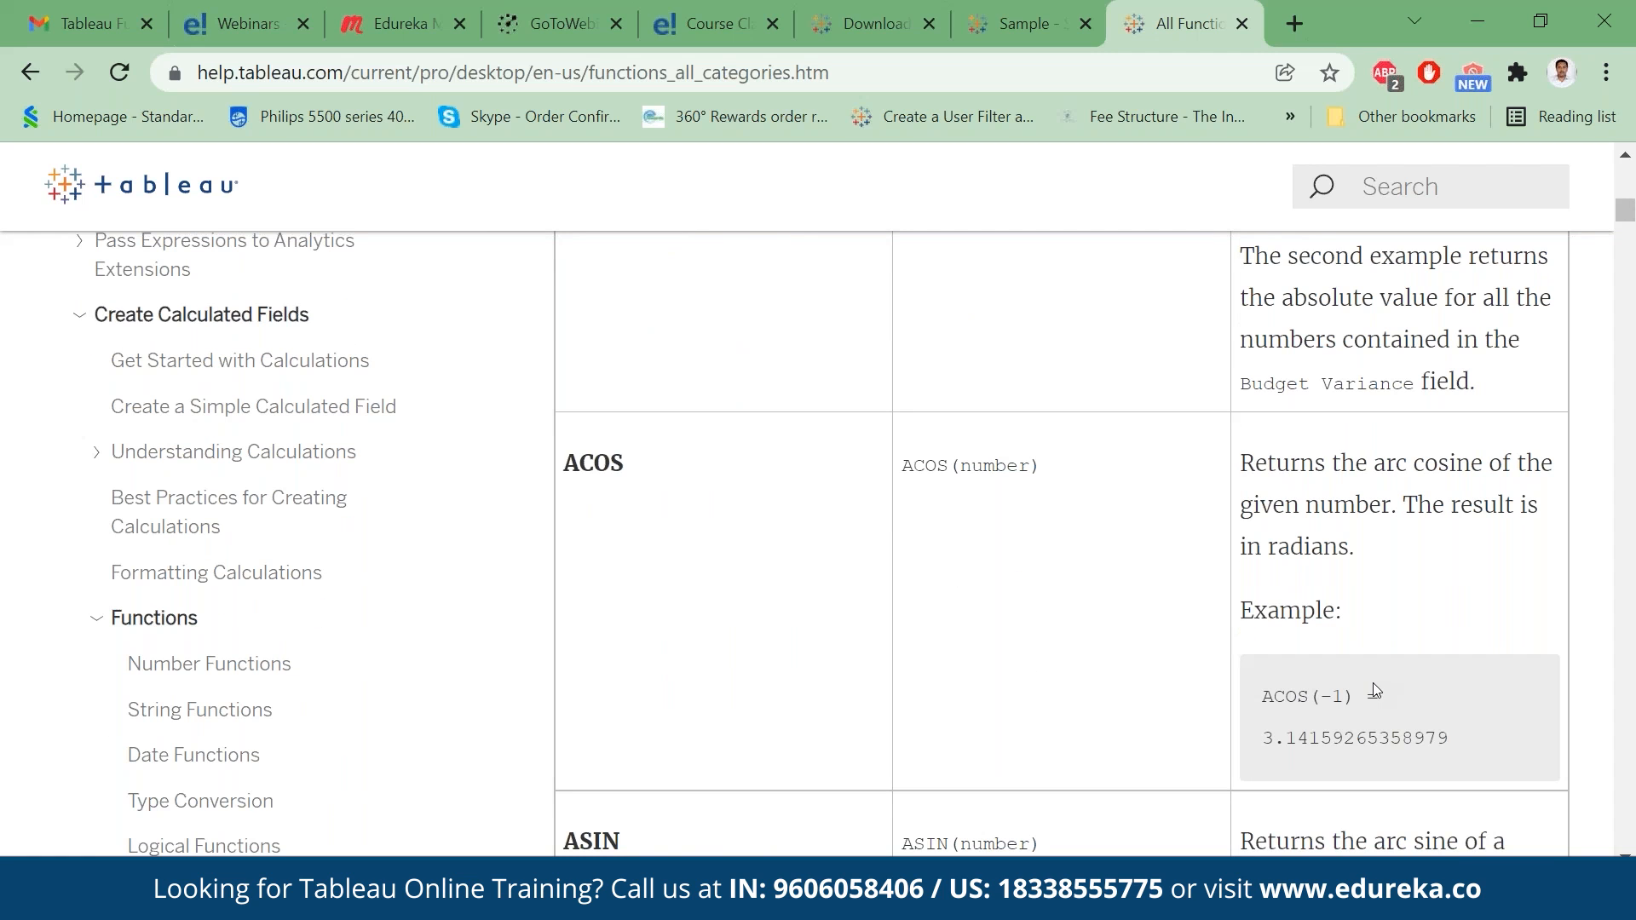
left_click(658, 75)
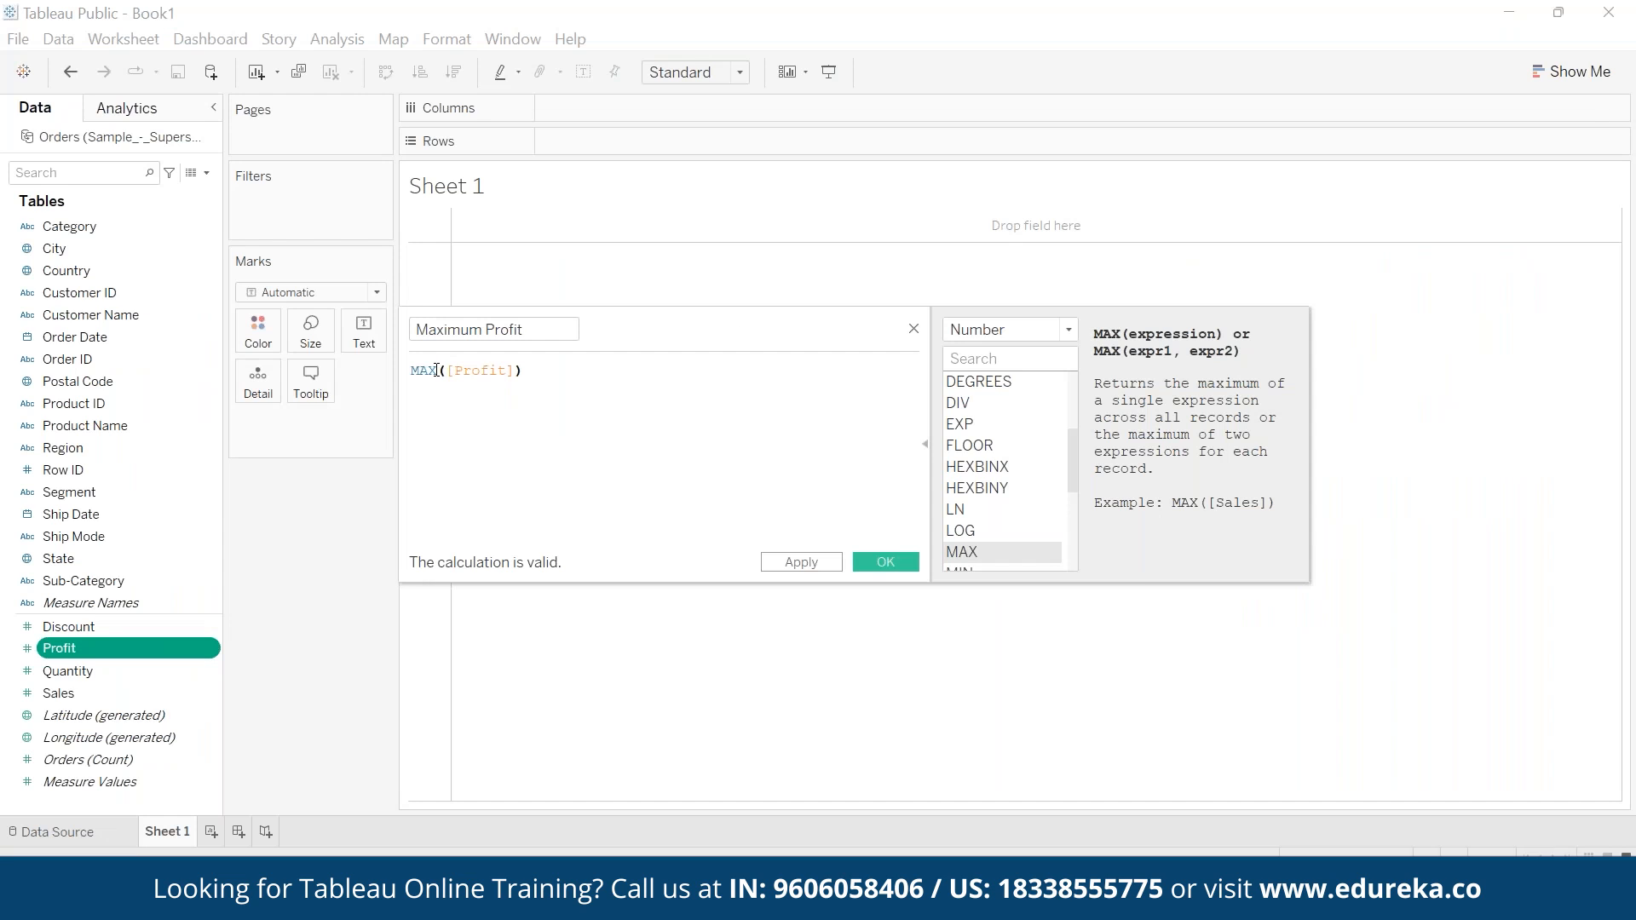
- Switch back to Tableau Public, save Maximum Profit with the formula max([Profit]) and show the field as text in Sheet 1
double_click(434, 370)
type("max")
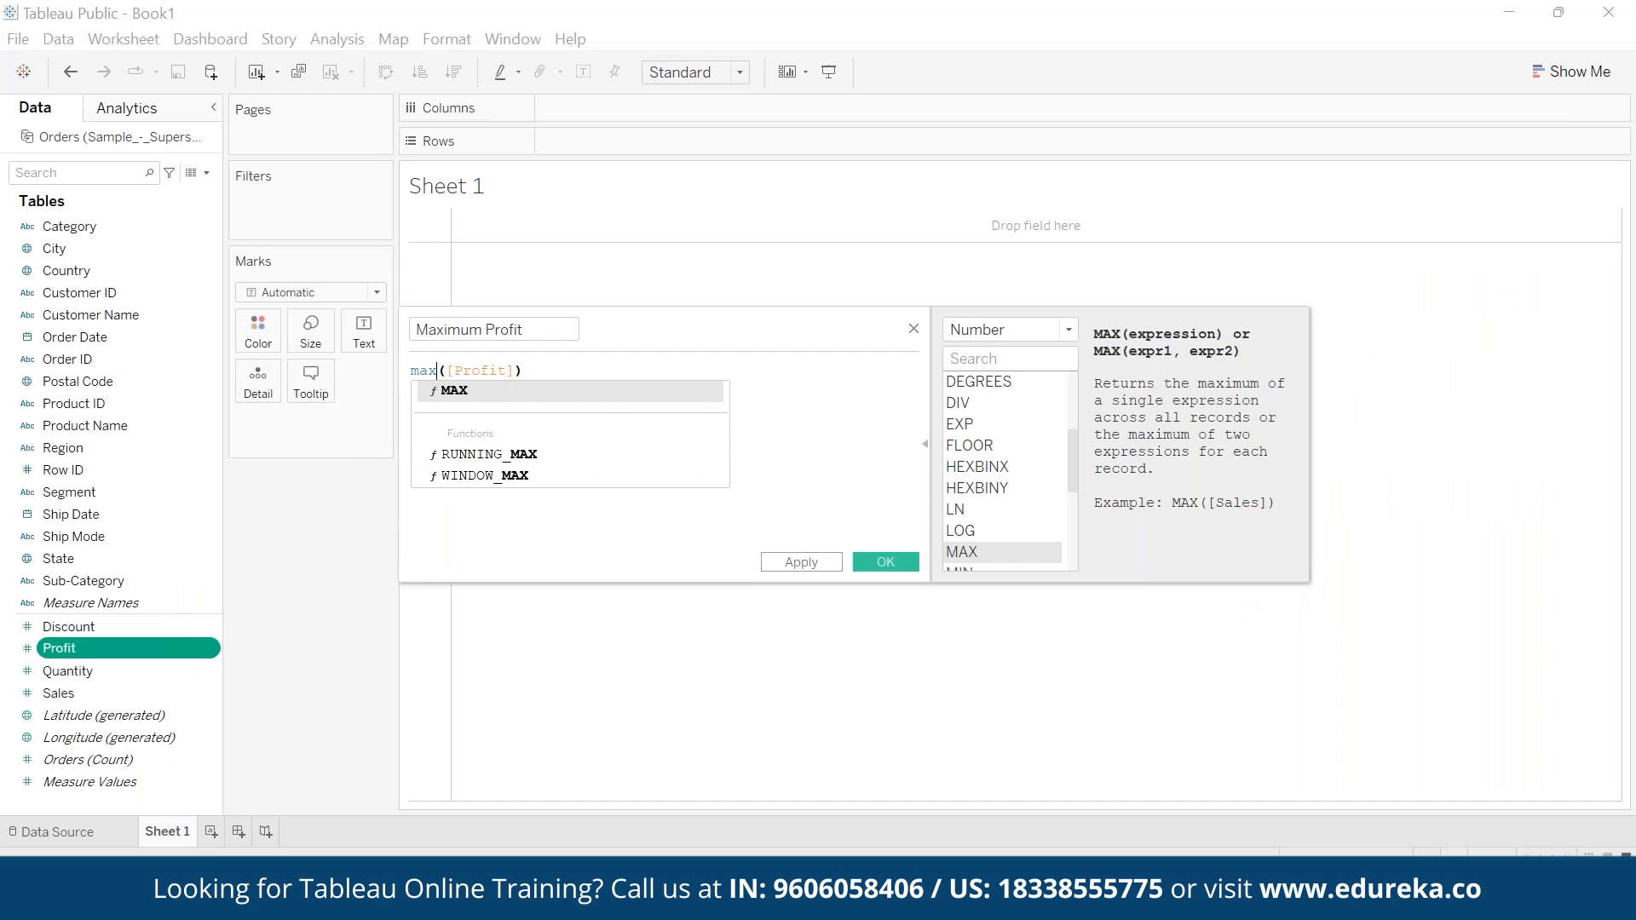
left_click(862, 445)
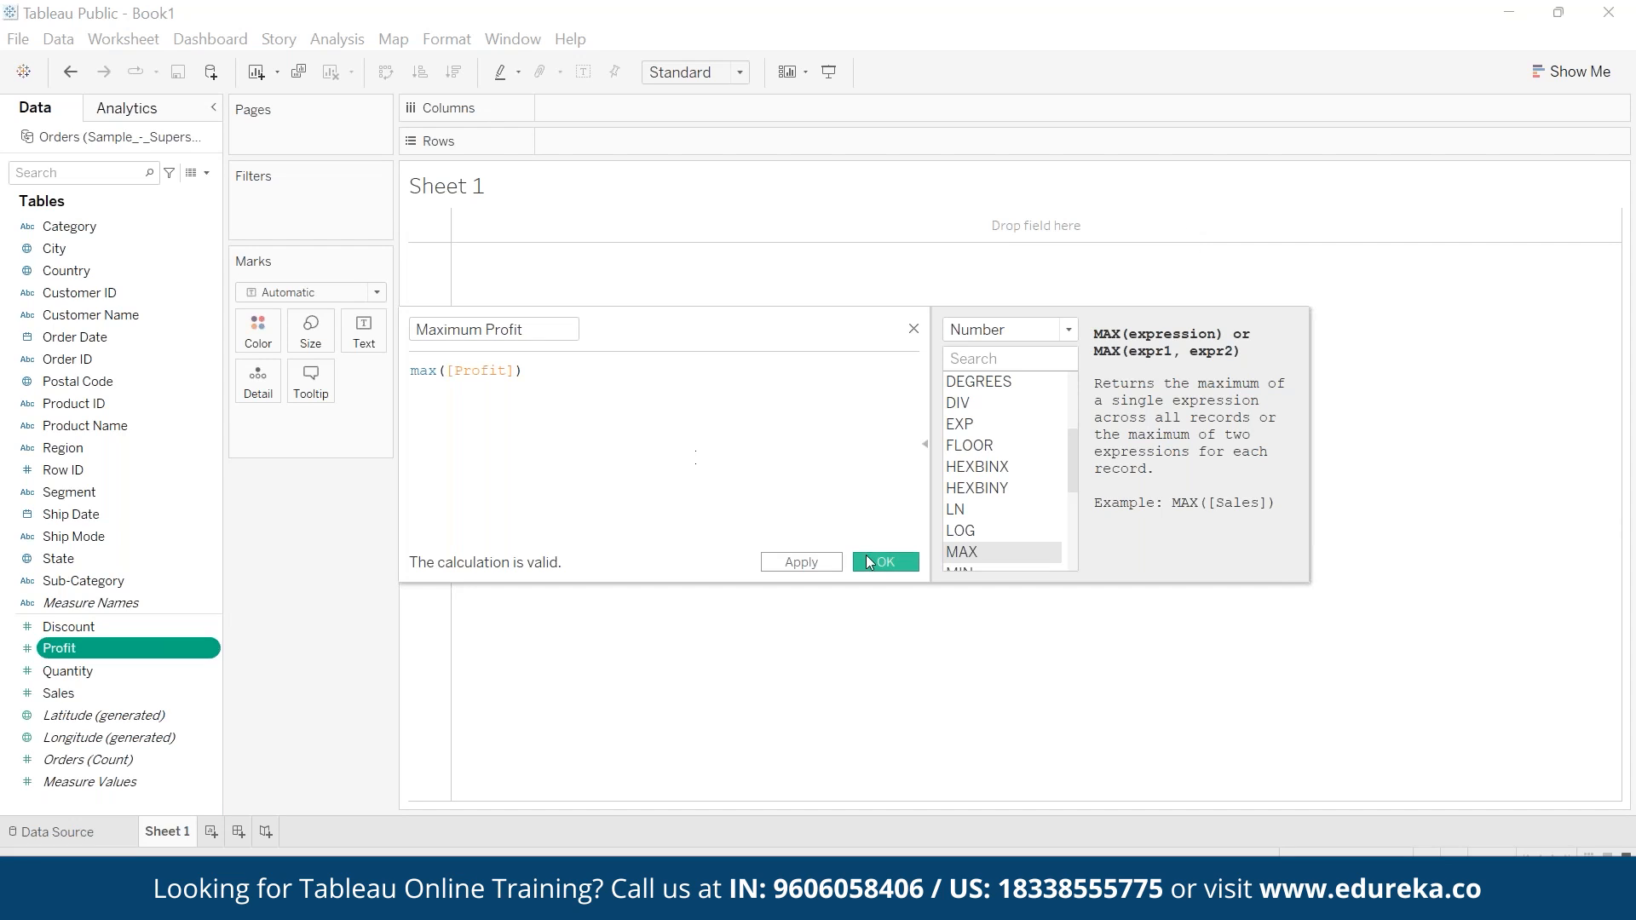
left_click(884, 569)
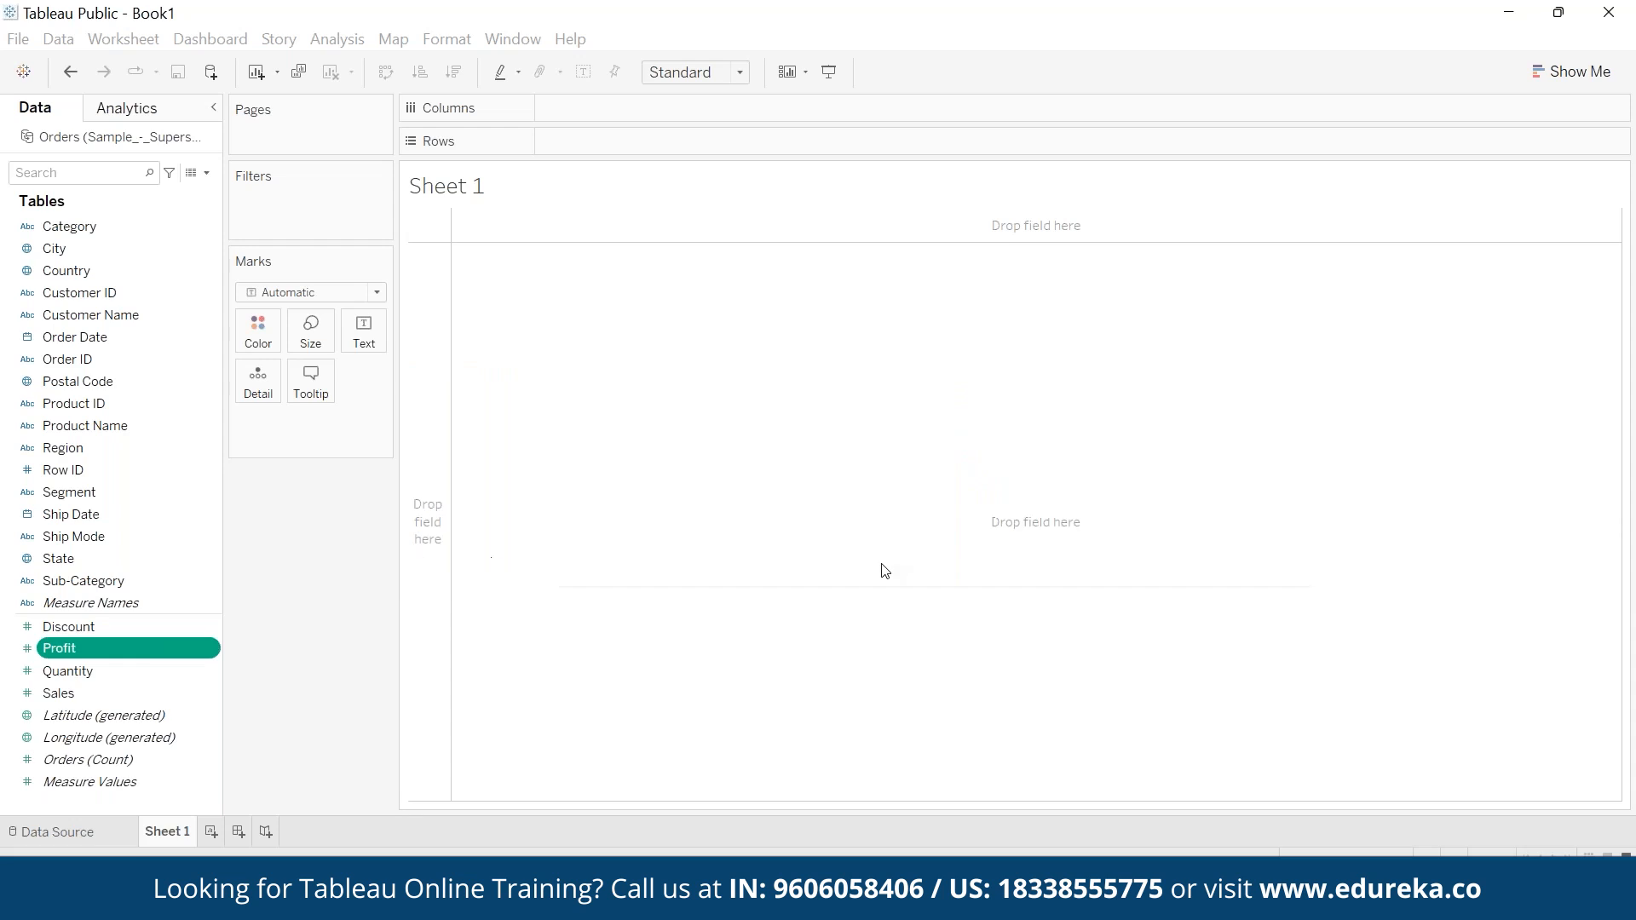
left_click_drag(128, 649, 355, 334)
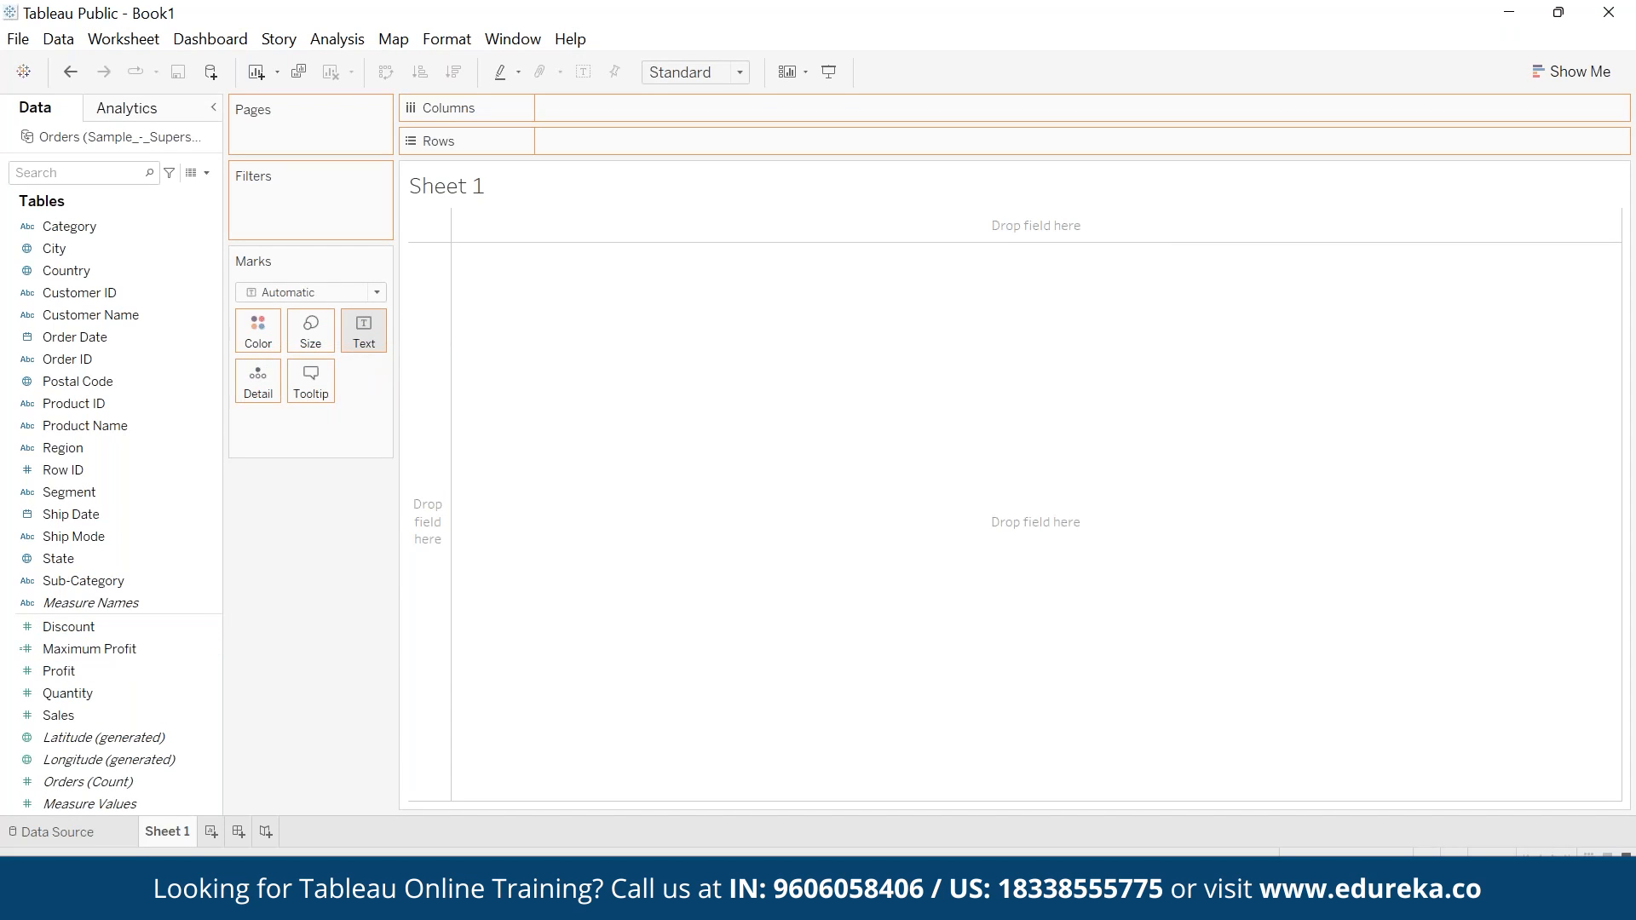
mouse_move(437, 230)
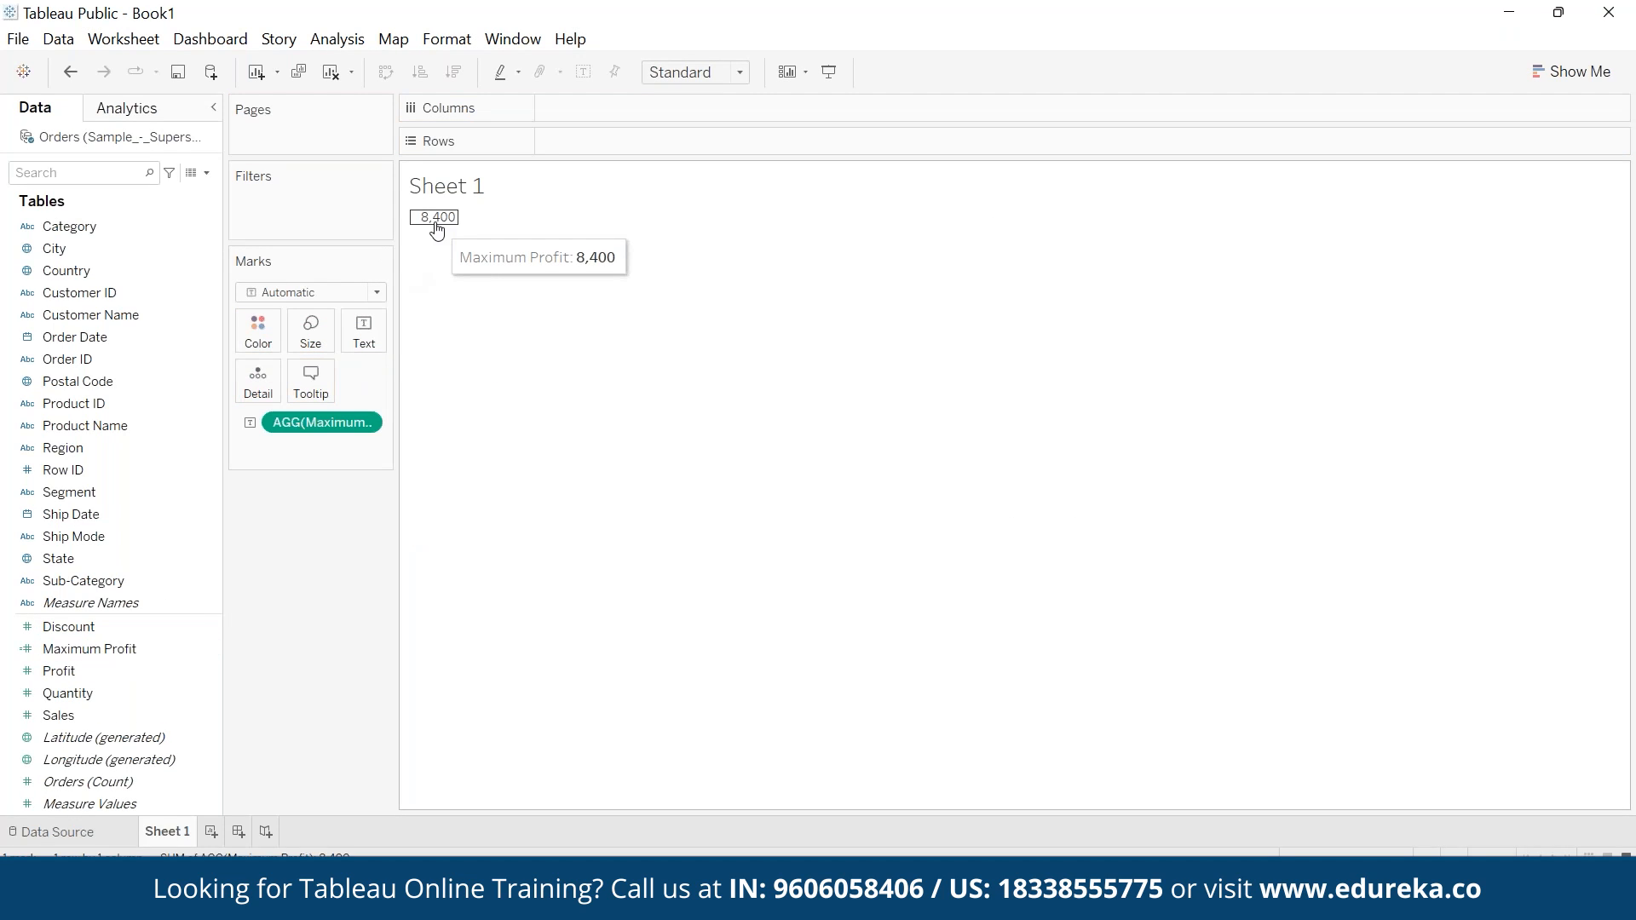
- View the Orders data full screen and sort it by Profit, ascending and then descending, to check the extreme values
left_click(192, 174)
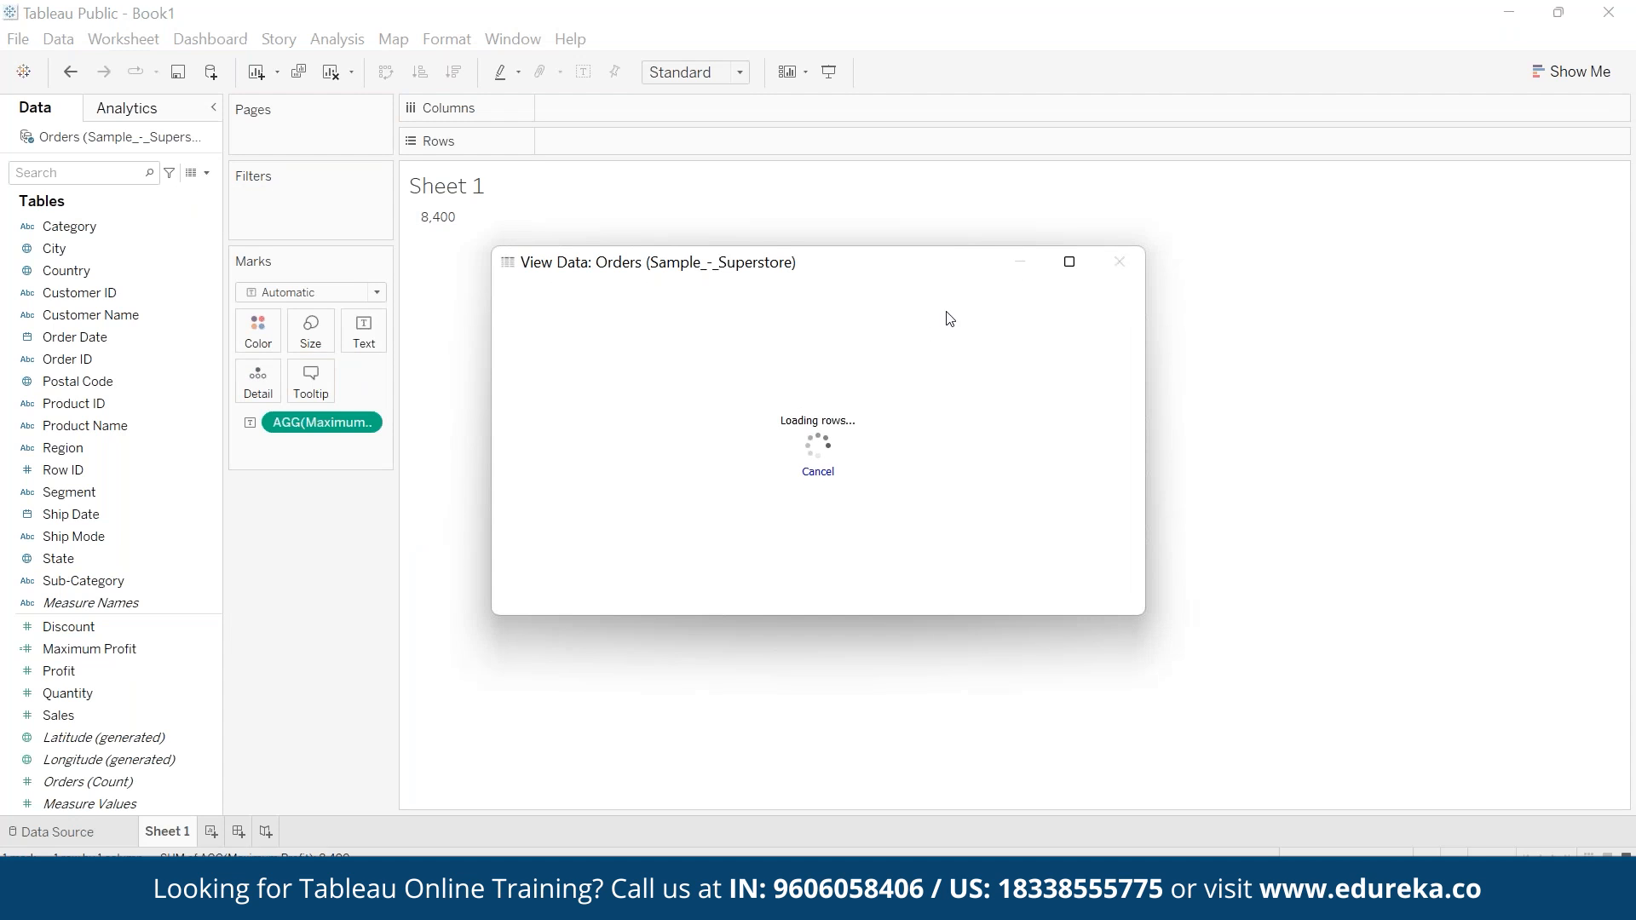
left_click(1070, 263)
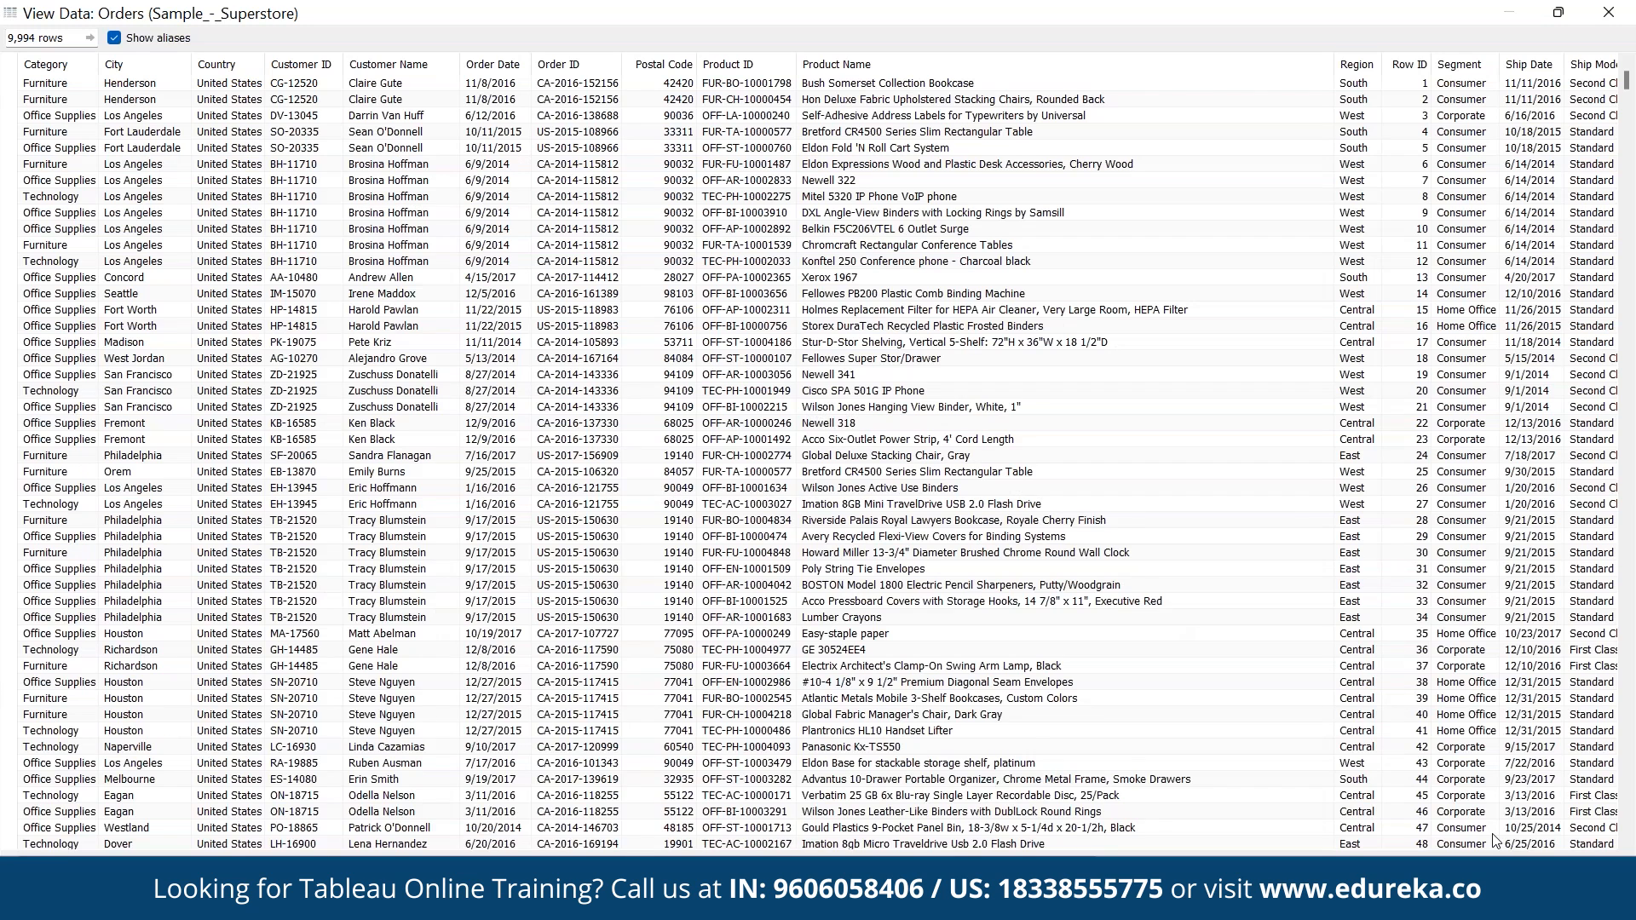
scroll(1493, 841, "right", 5)
left_click(1467, 101)
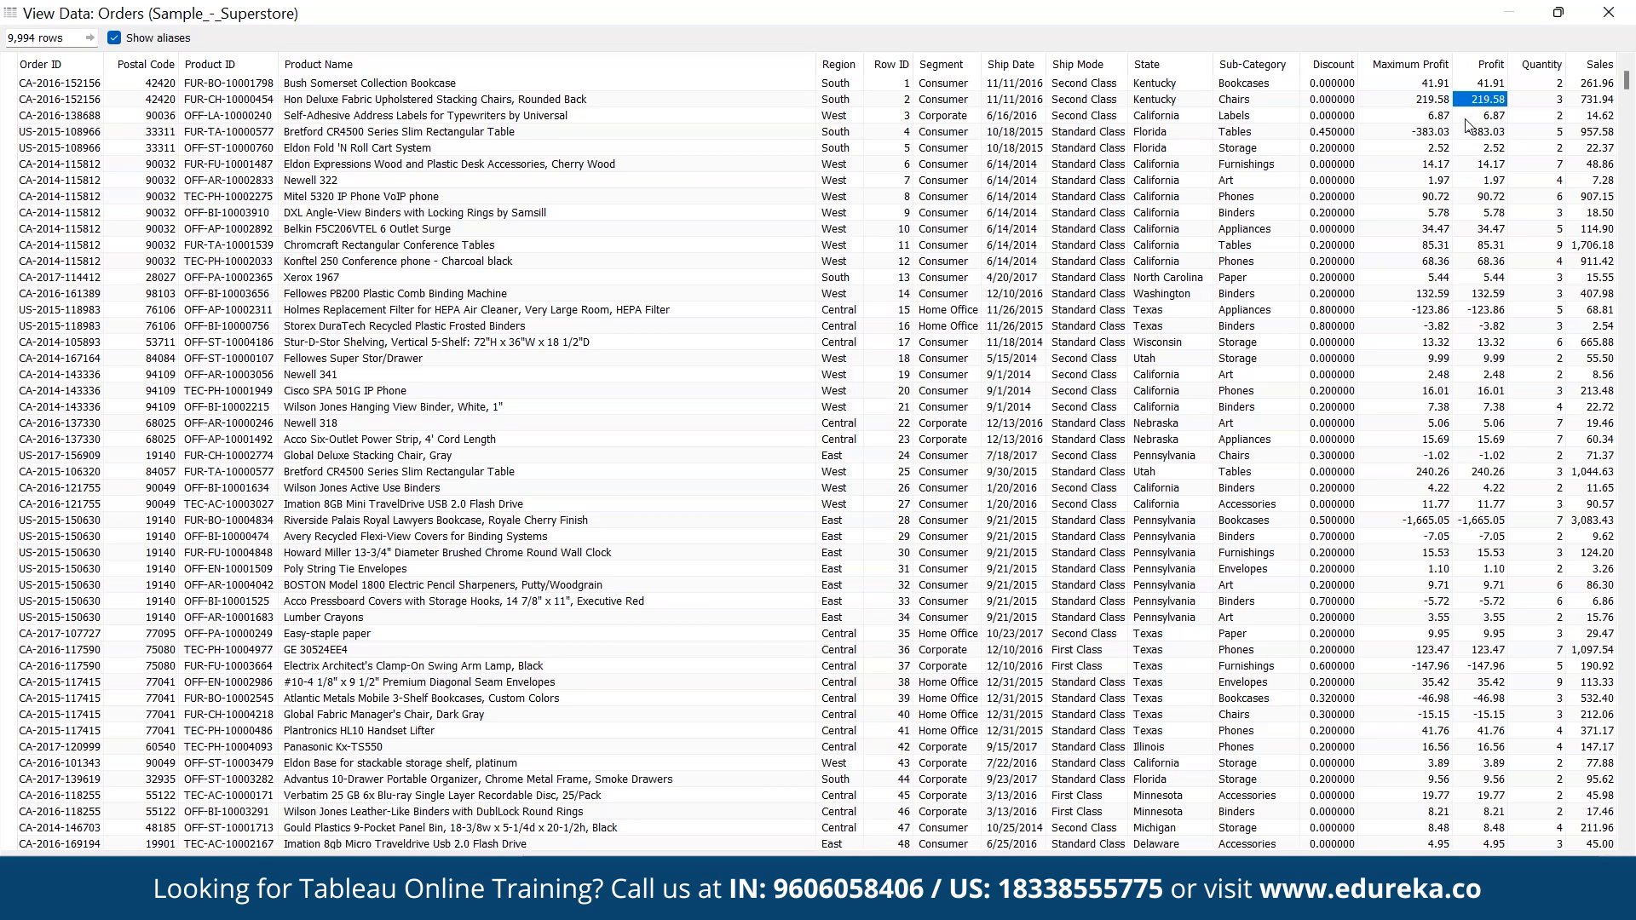
left_click(1466, 119)
left_click(1490, 66)
left_click(1490, 68)
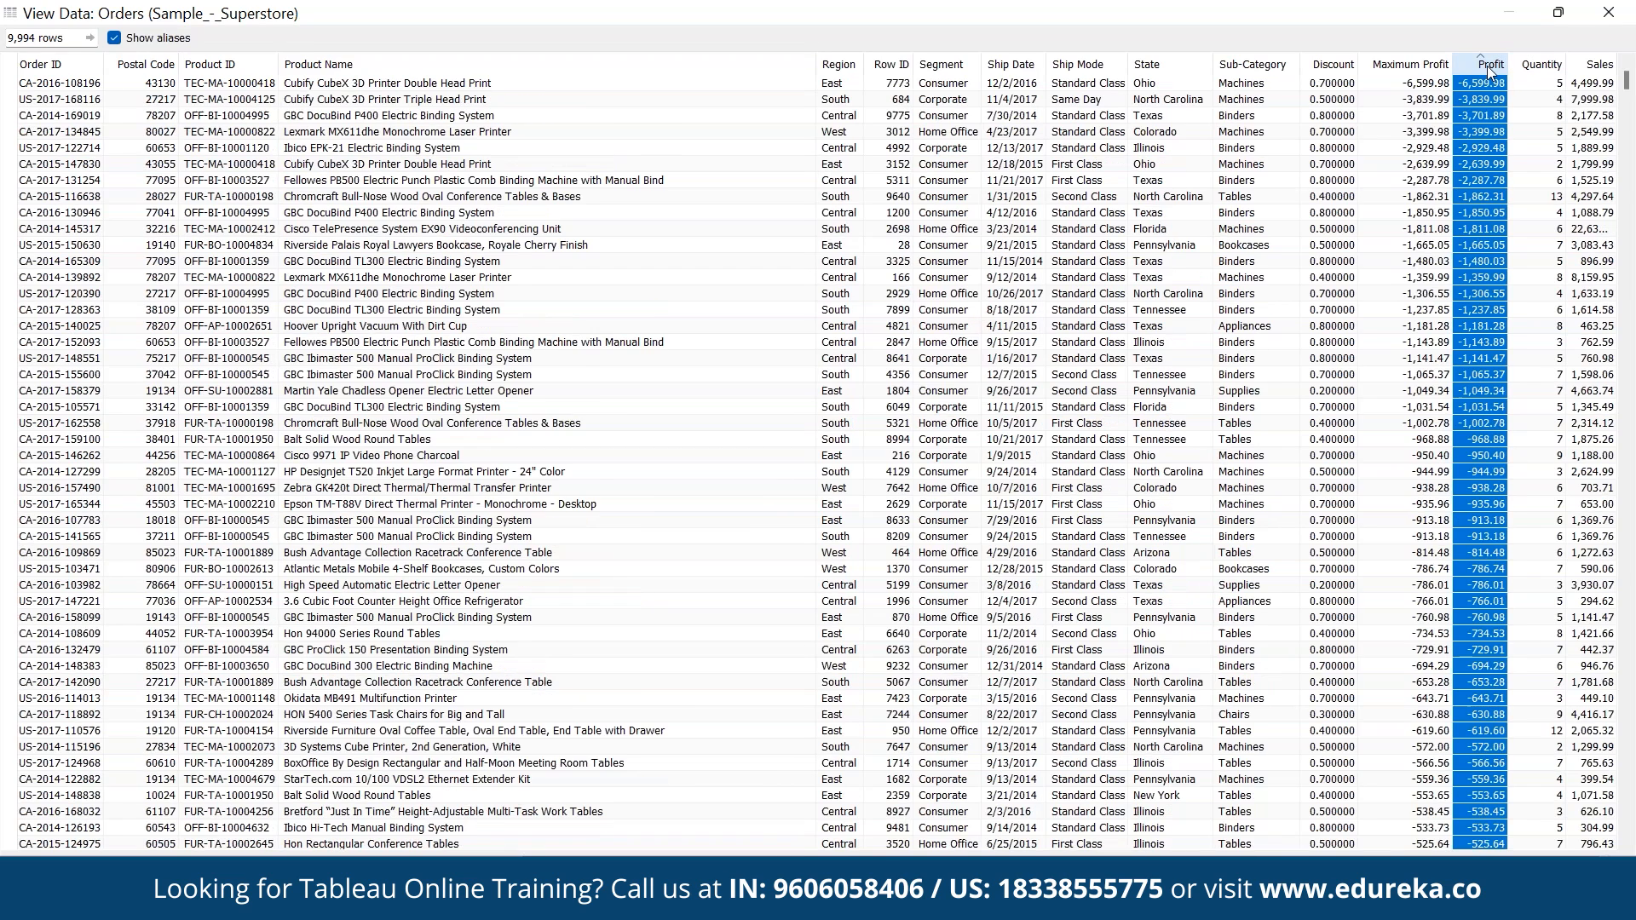
left_click(1489, 68)
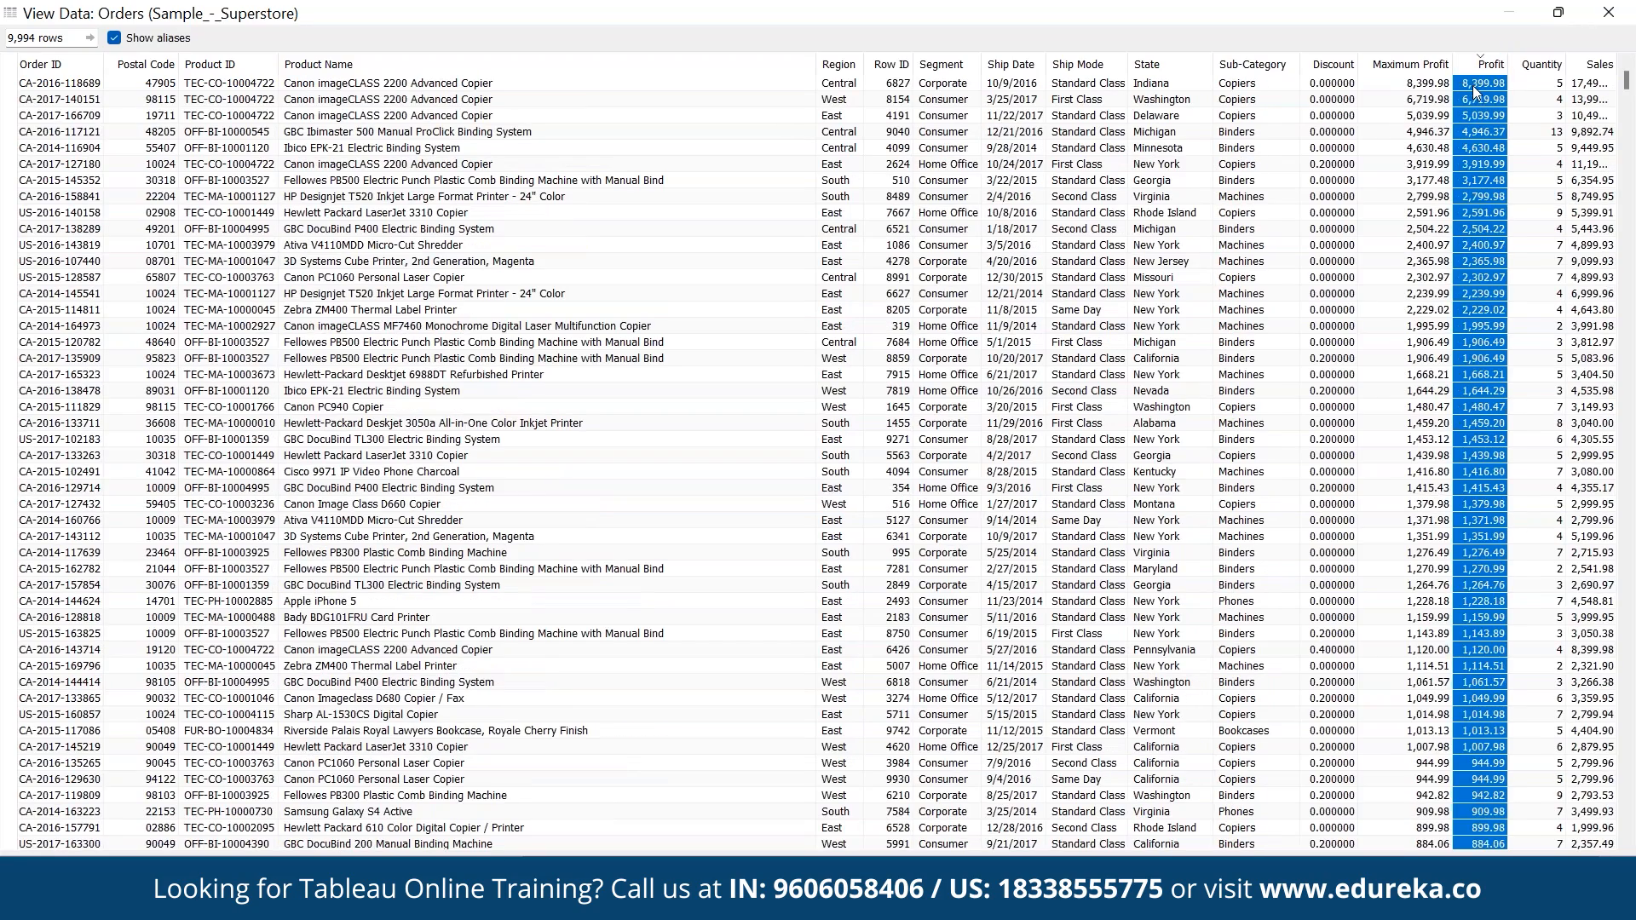
left_click(1605, 21)
- Create a calculated field named Minimum Profit
left_click(337, 40)
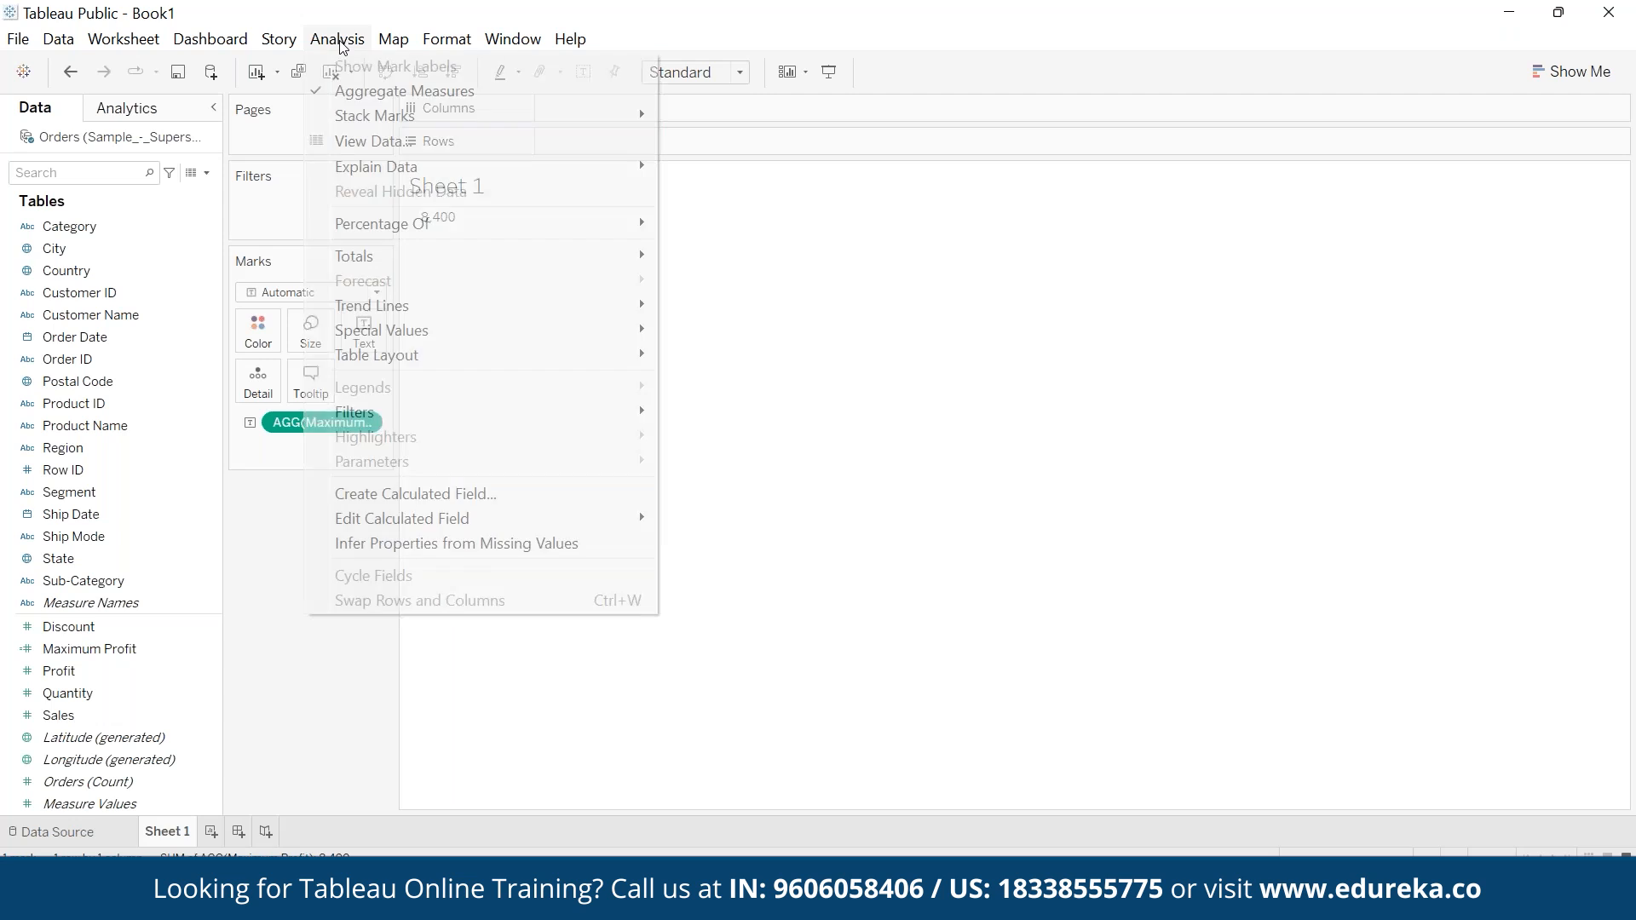
left_click(474, 494)
type("Minimum profit")
key("Left")
key("Left")
key("Left")
key("Left")
key("Left")
key("BackSpace")
type("P")
- Enter the formula MIN([Profit]) for the Minimum Profit field and save it
left_click(477, 498)
type("MIN(p")
type("rof")
key("Return")
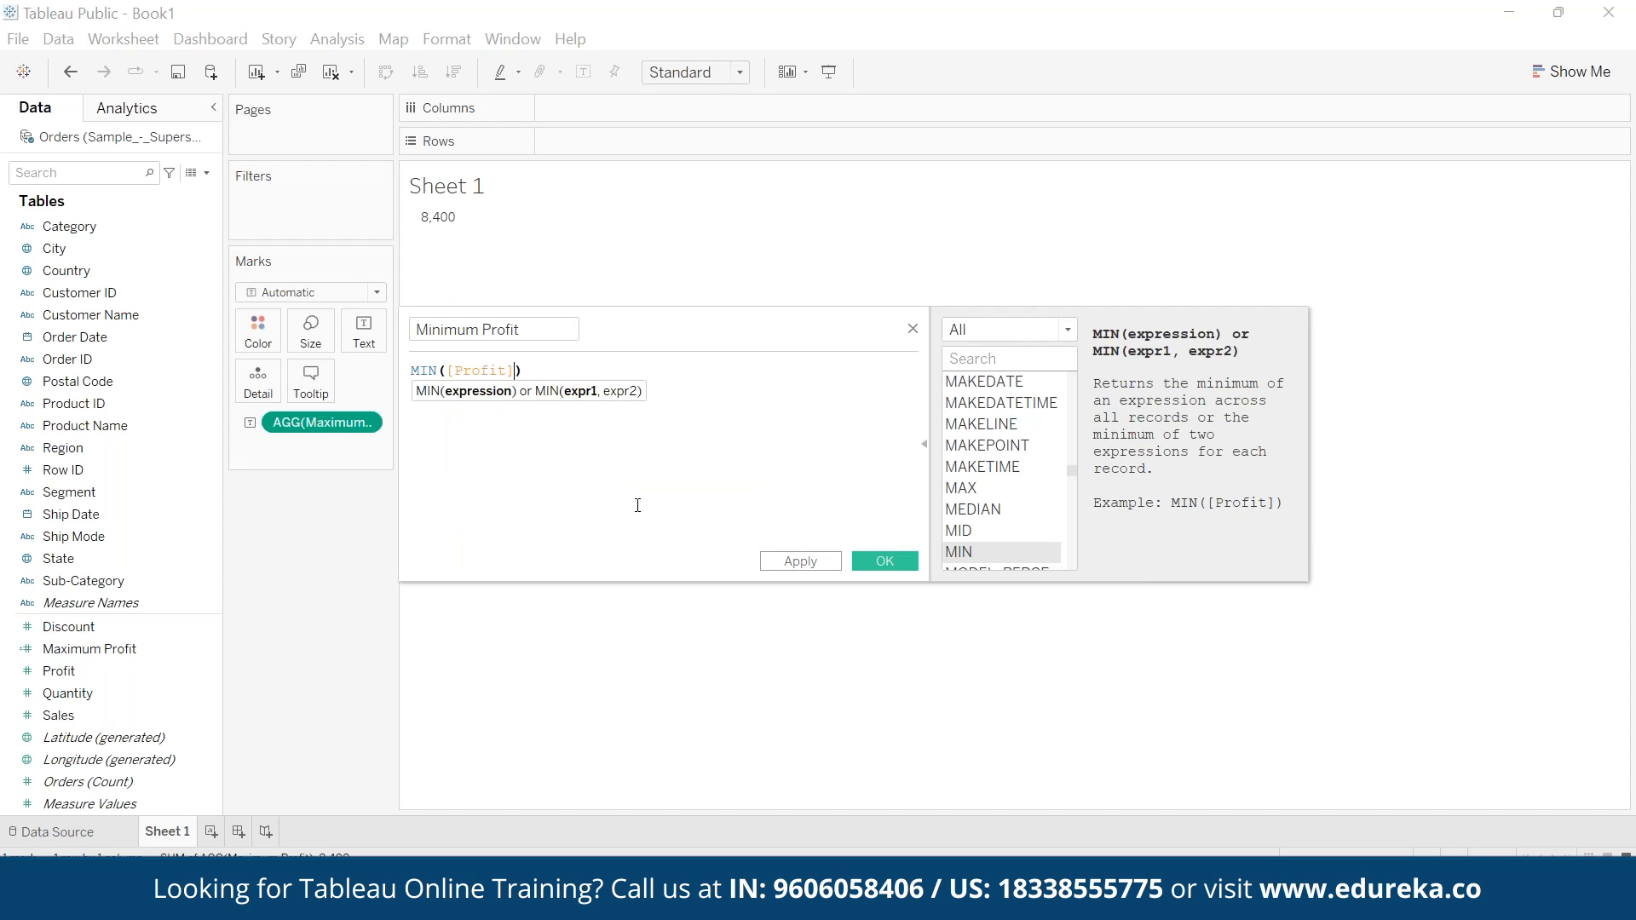
left_click(784, 466)
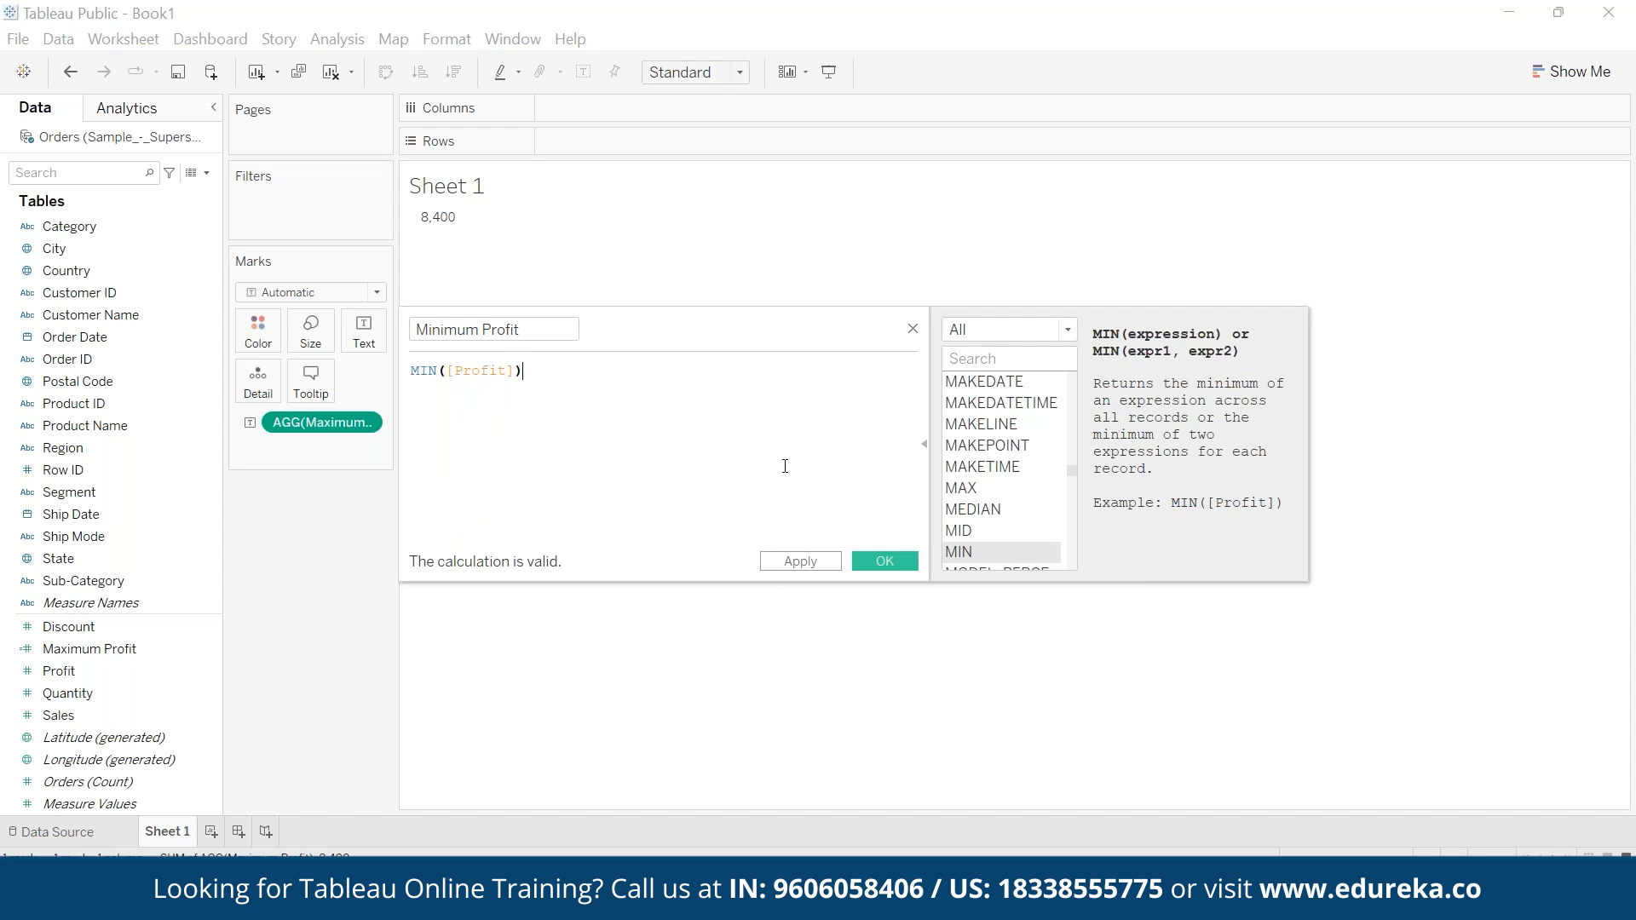
left_click(892, 569)
- Add Minimum Profit and the sum of Profit as text values in Sheet 1
left_click_drag(85, 670, 352, 335)
mouse_move(437, 243)
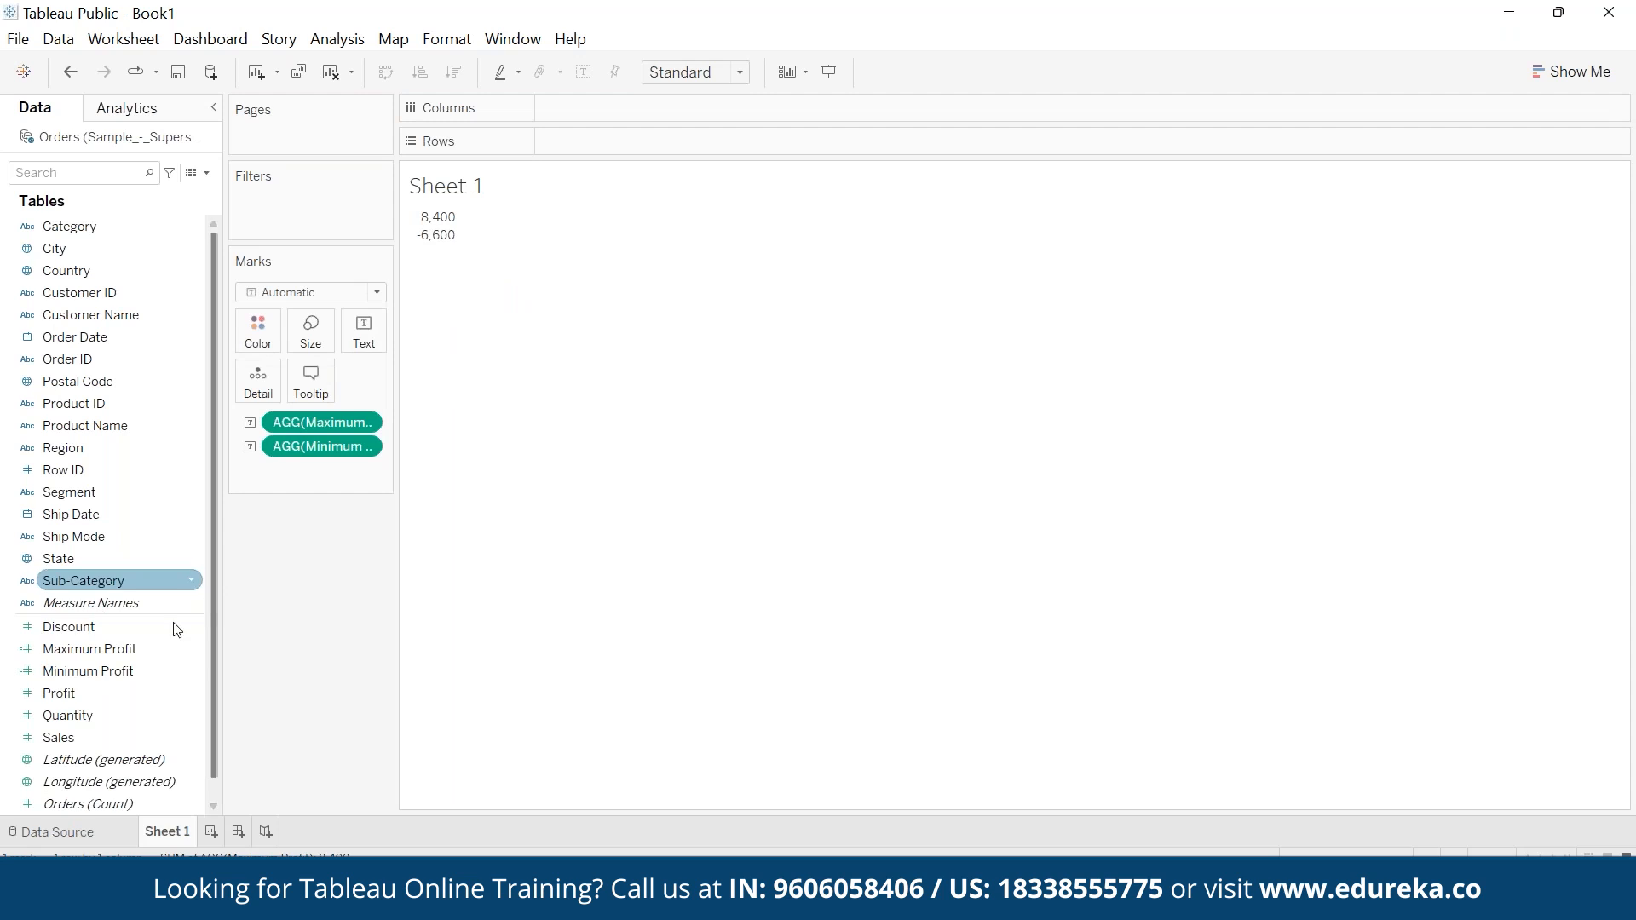
left_click_drag(80, 692, 362, 332)
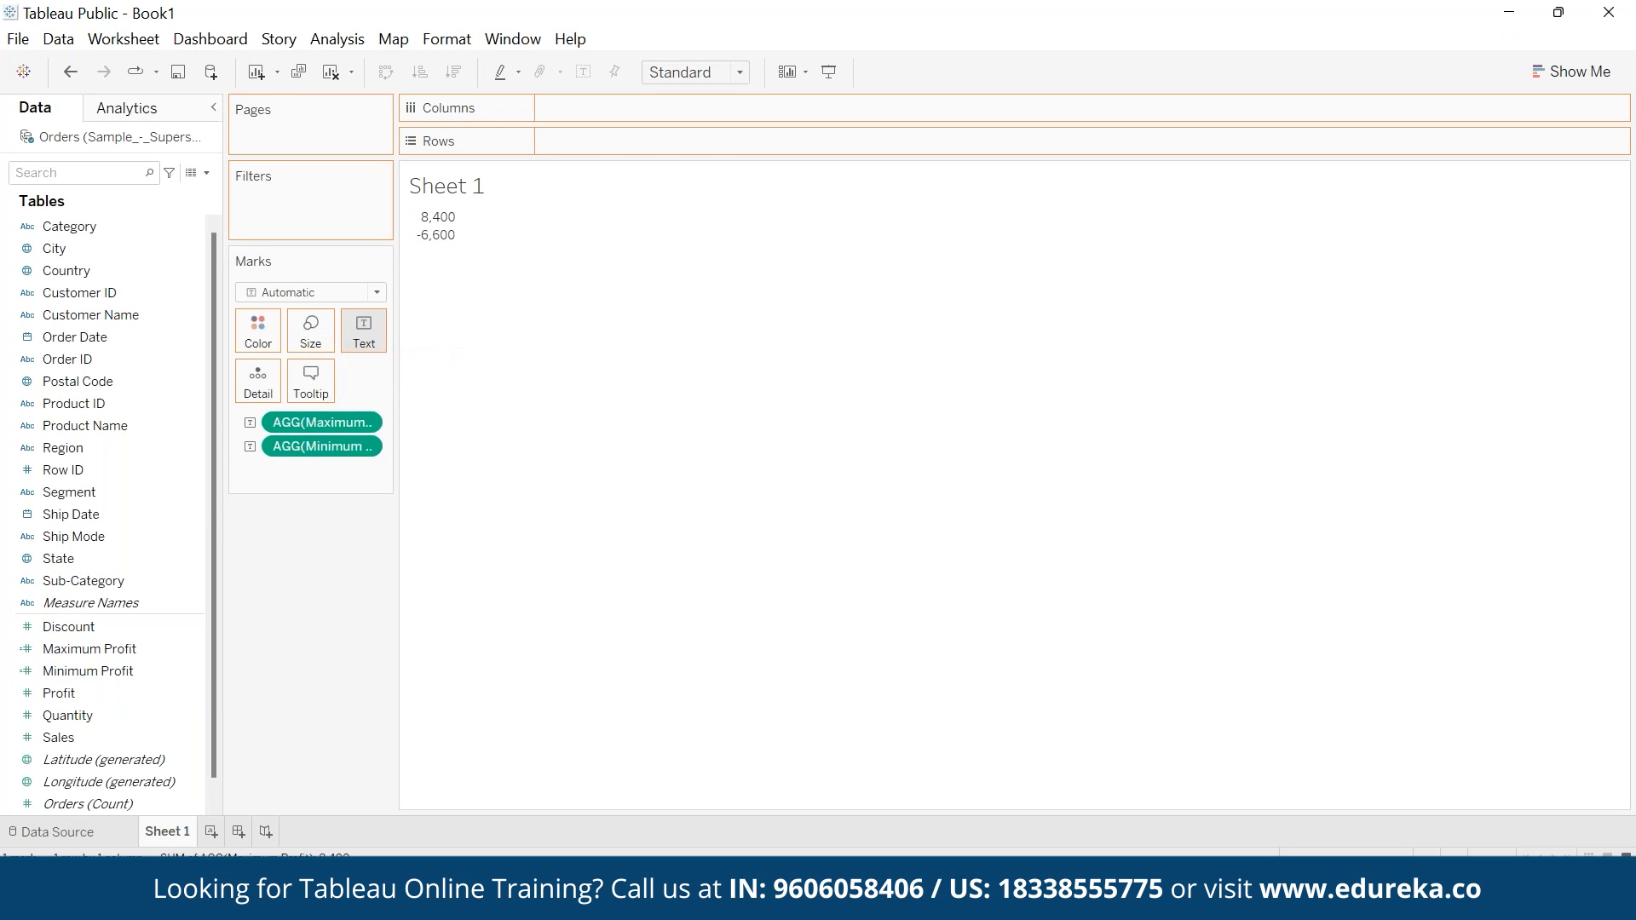
- Create a calculated field named Average Profit
left_click(332, 39)
left_click(452, 495)
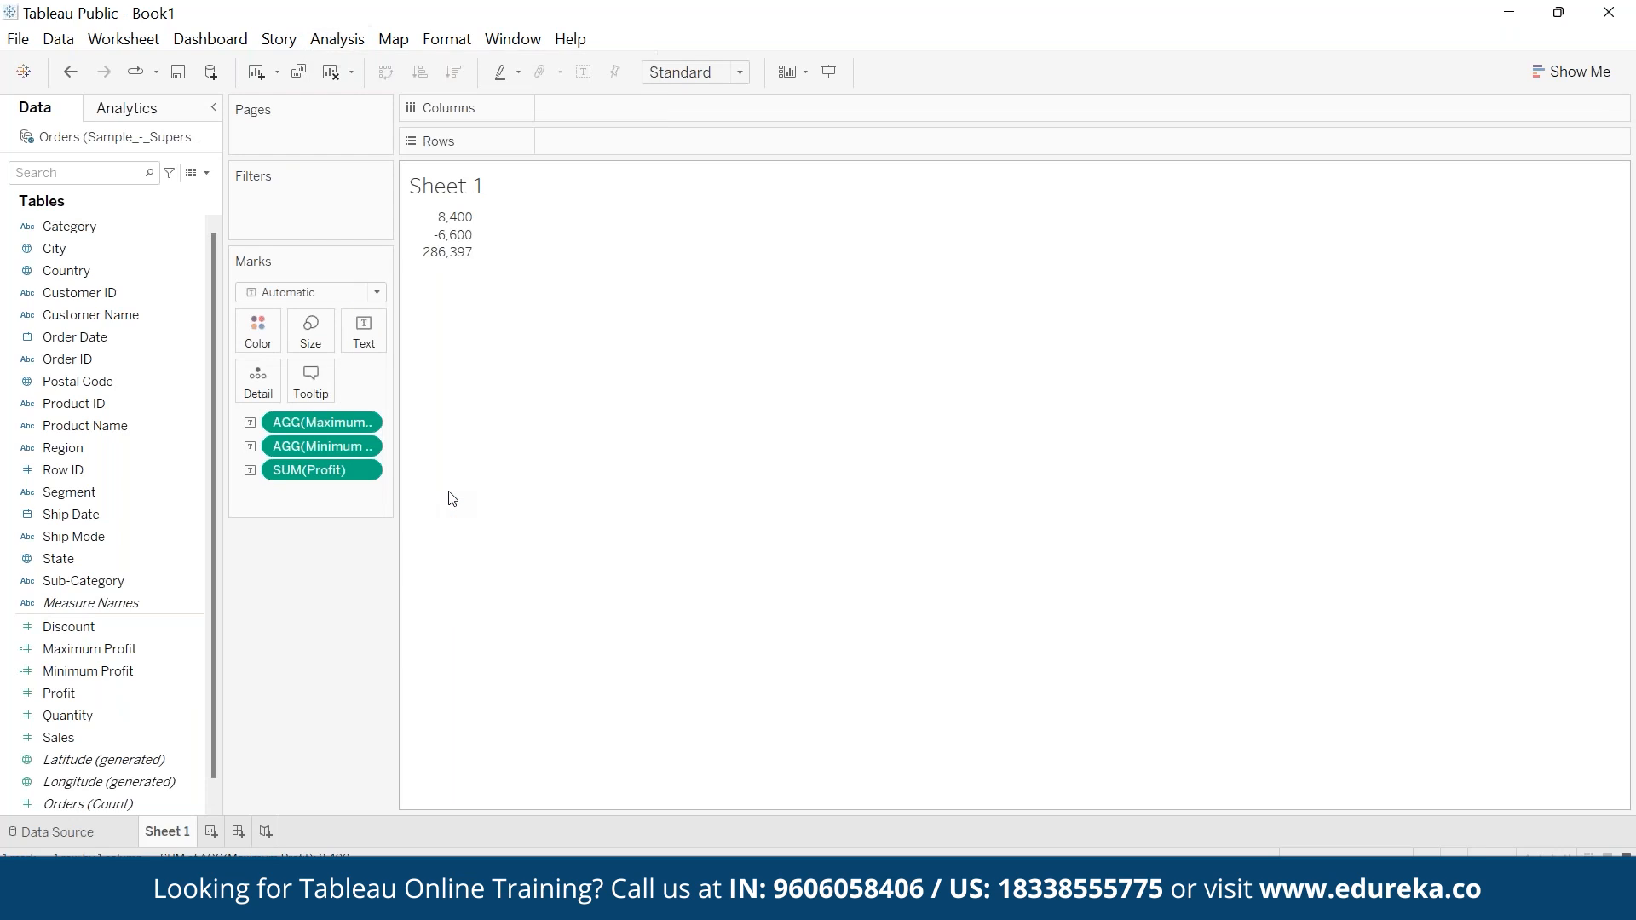
type("Average")
key("BackSpace")
key("BackSpace")
key("BackSpace")
key("BackSpace")
type("ra")
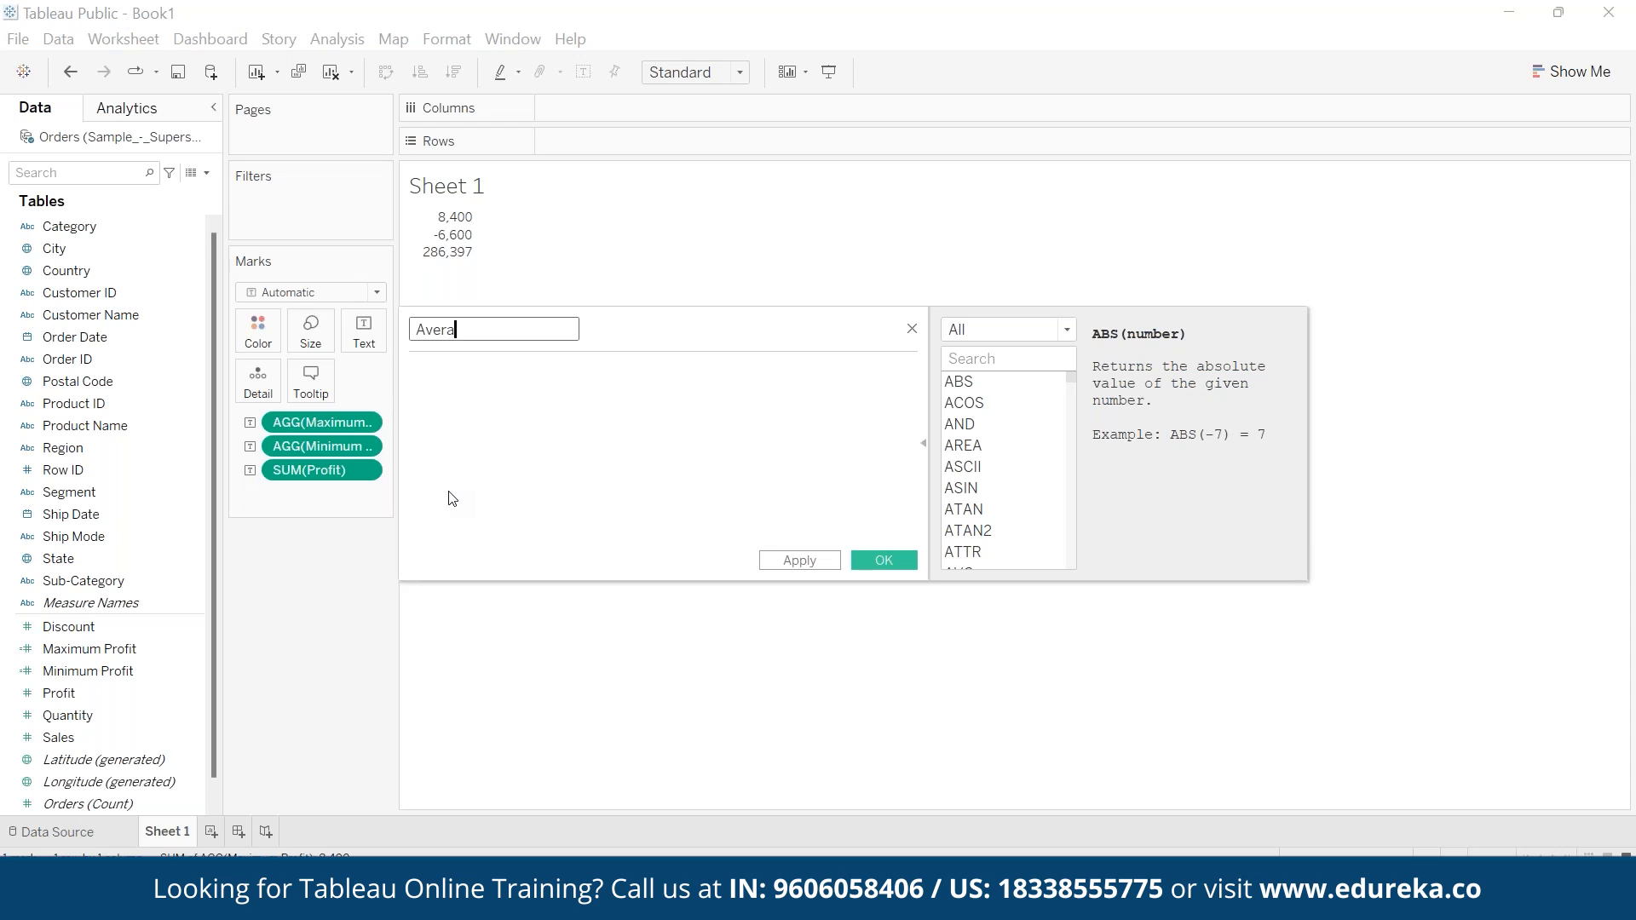
type("ge Profit")
- Save the Average Profit field with the formula AVG([Profit]) and show it as text in Sheet 1
key("Tab")
type("avg")
key("Return")
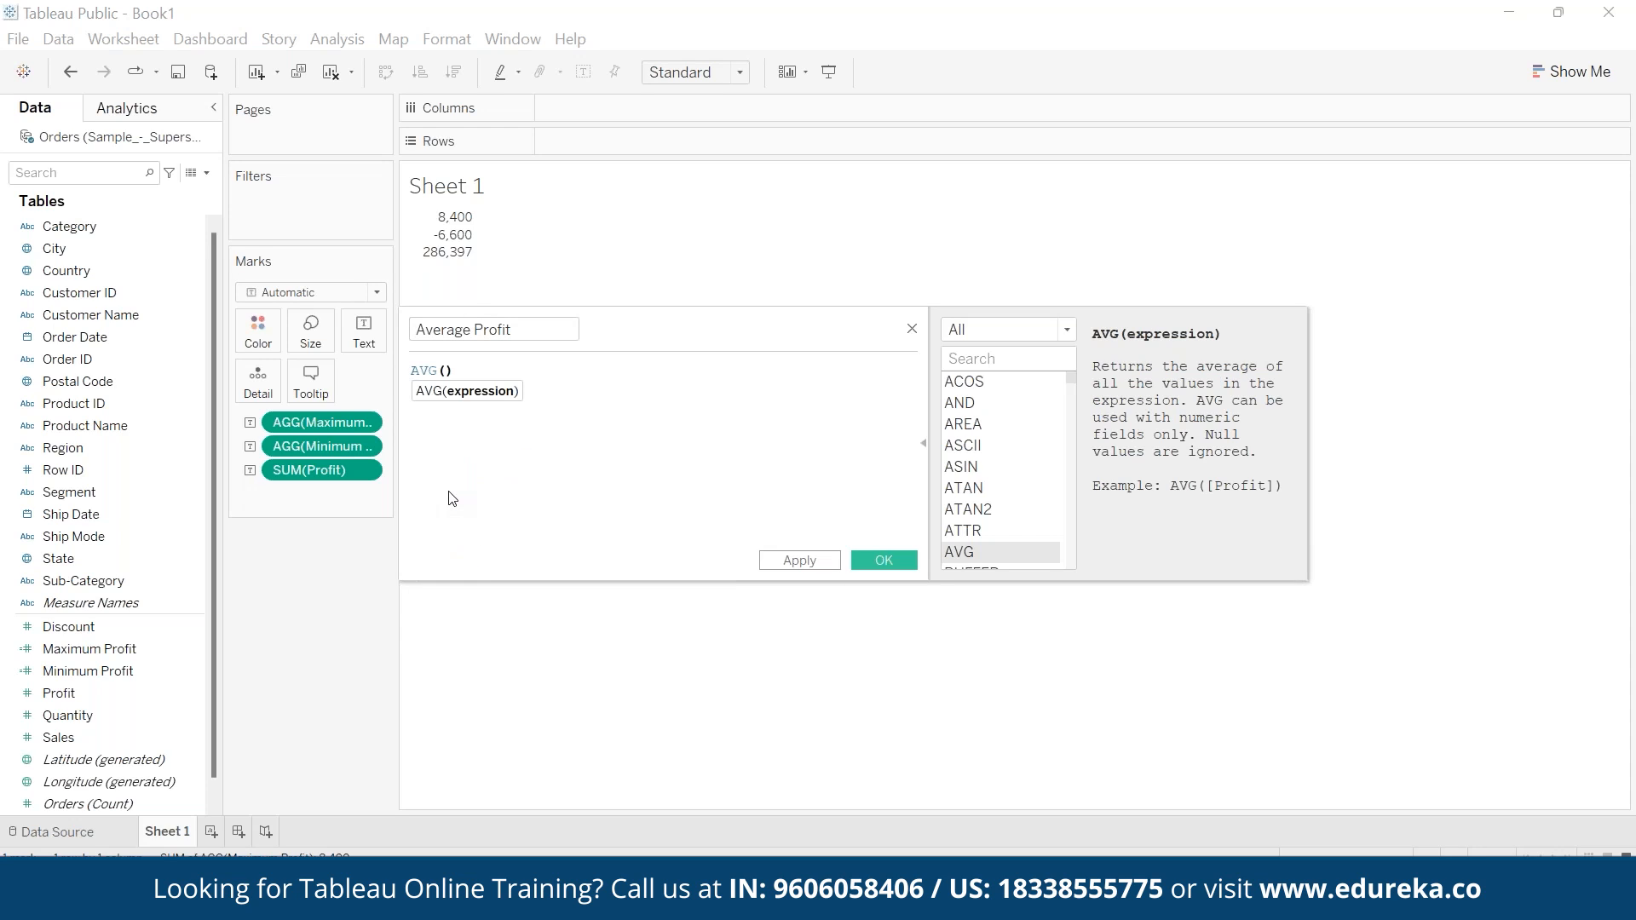
type("pro")
key("Down")
key("Down")
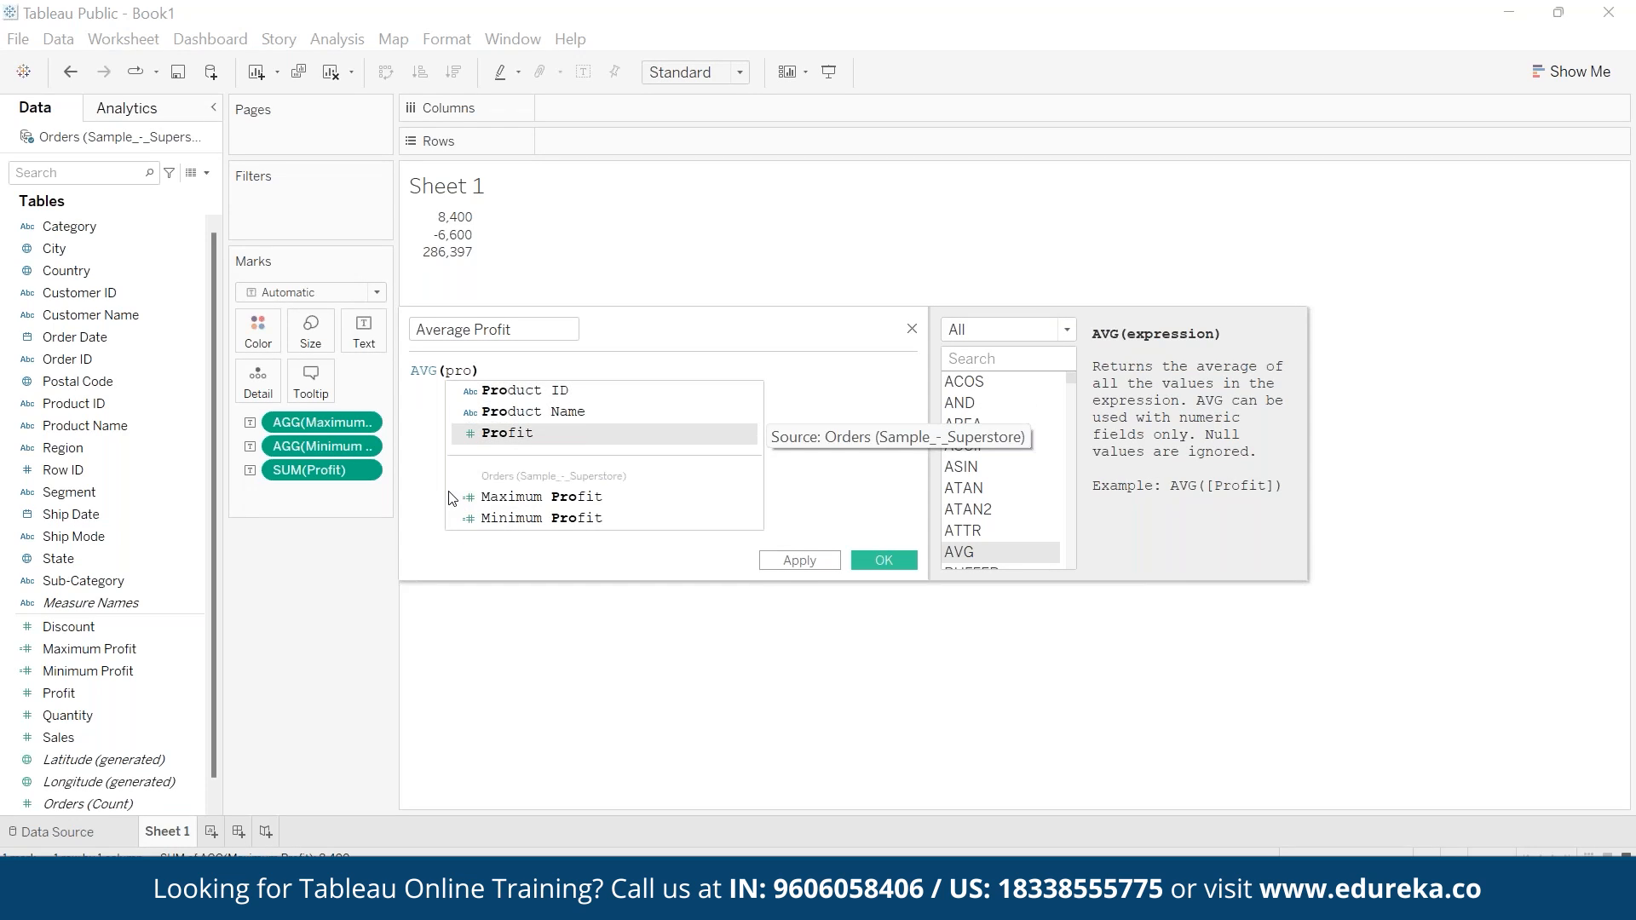
key("Return")
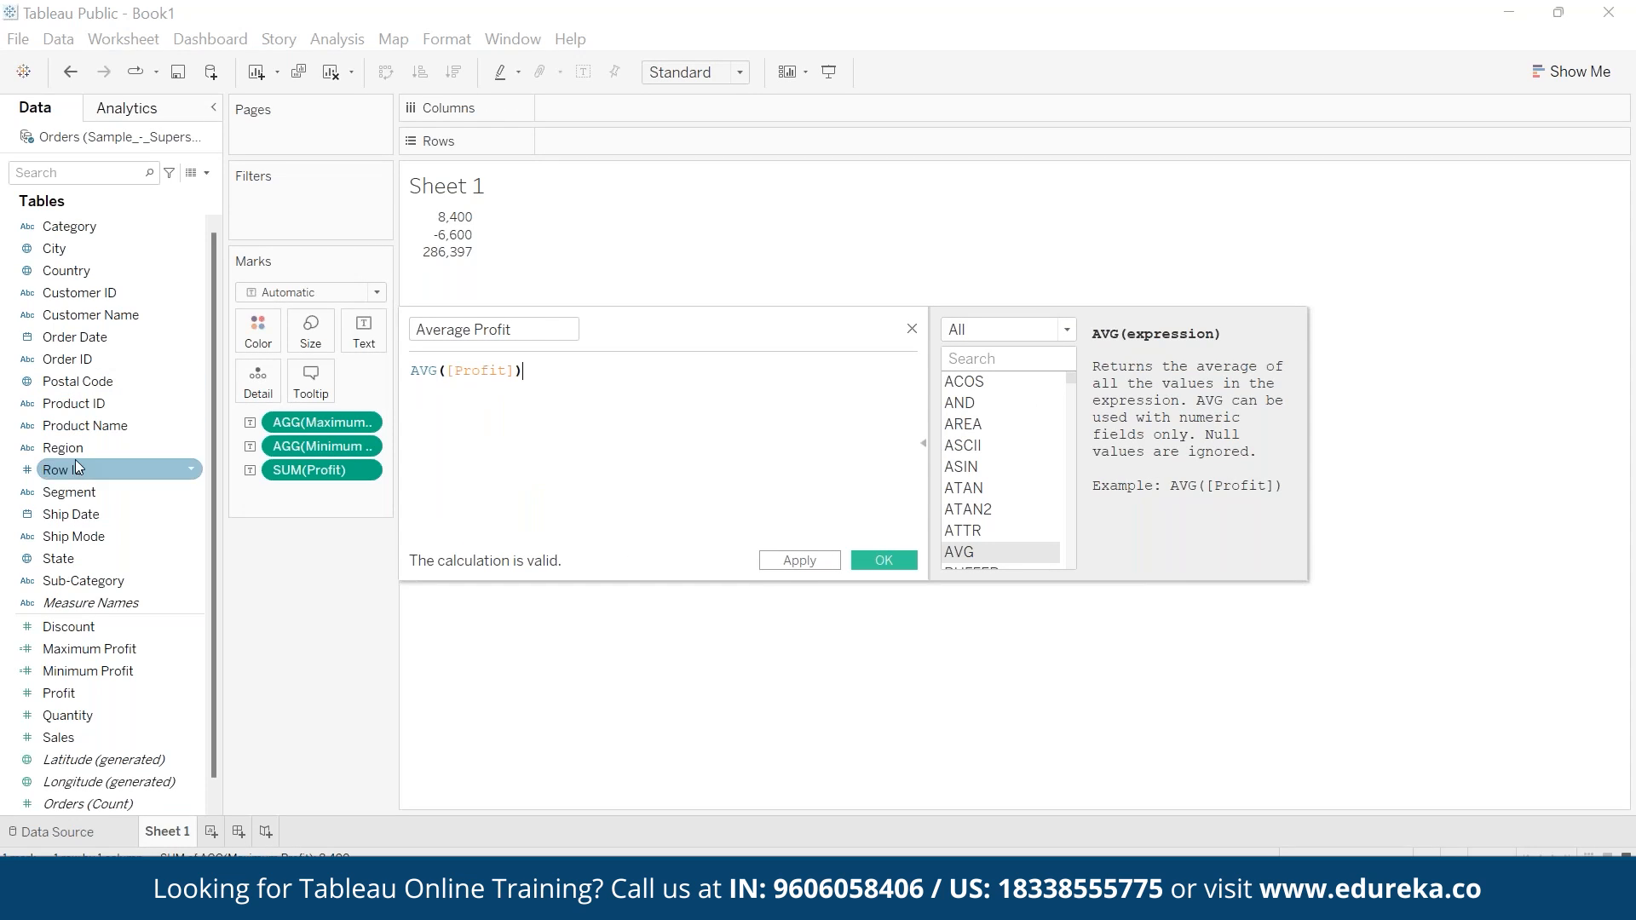
left_click(872, 554)
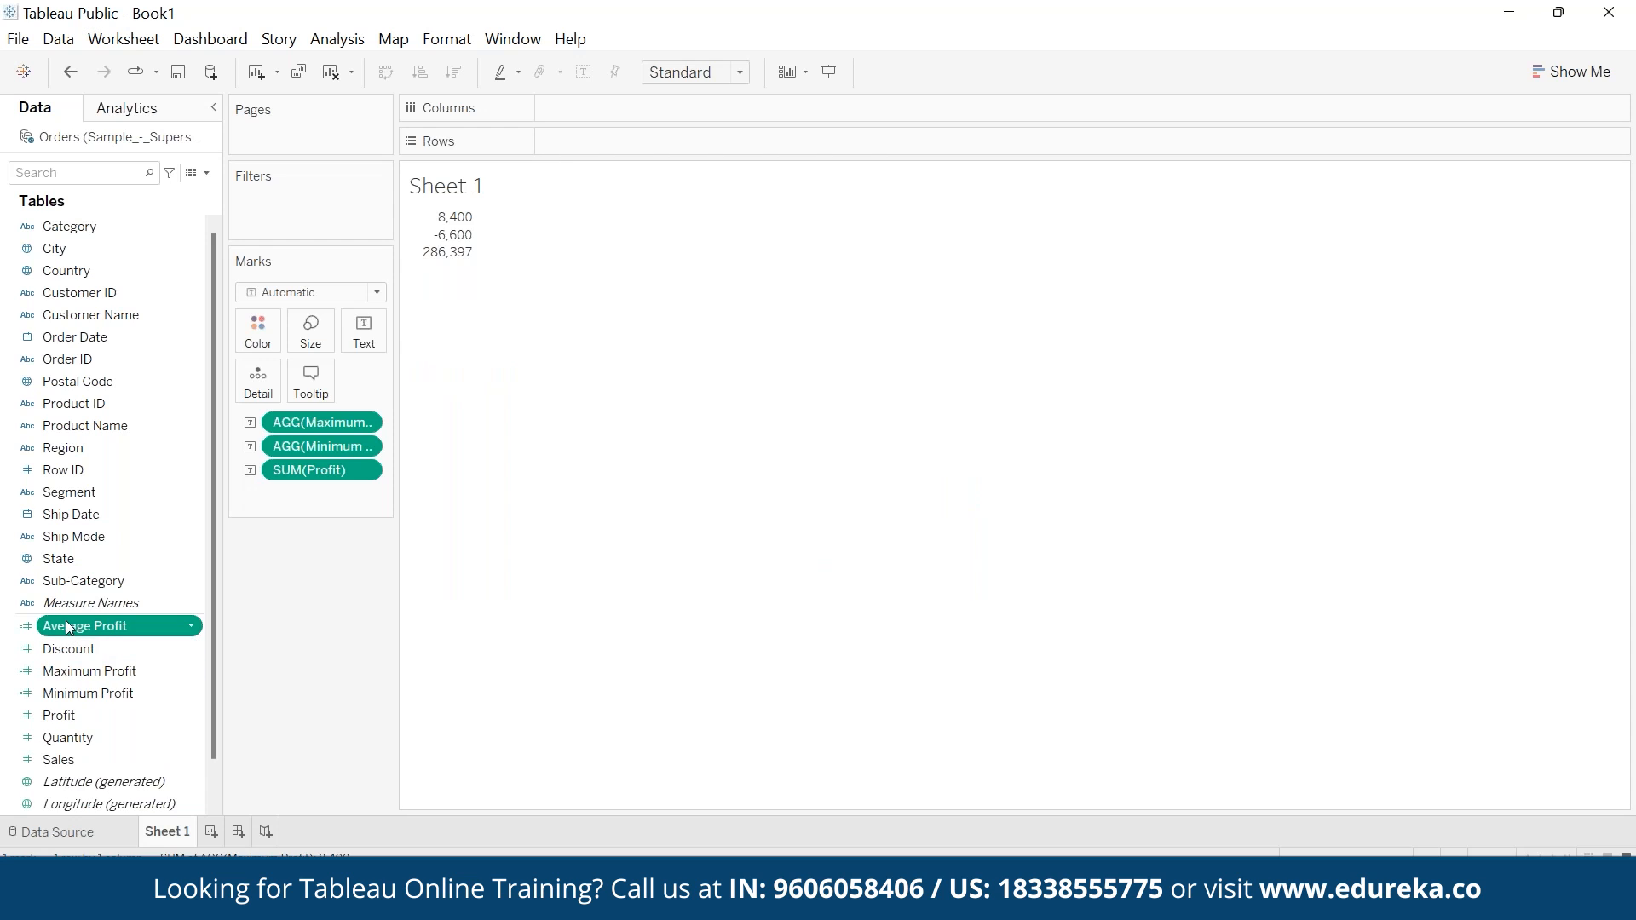
left_click_drag(69, 628, 364, 332)
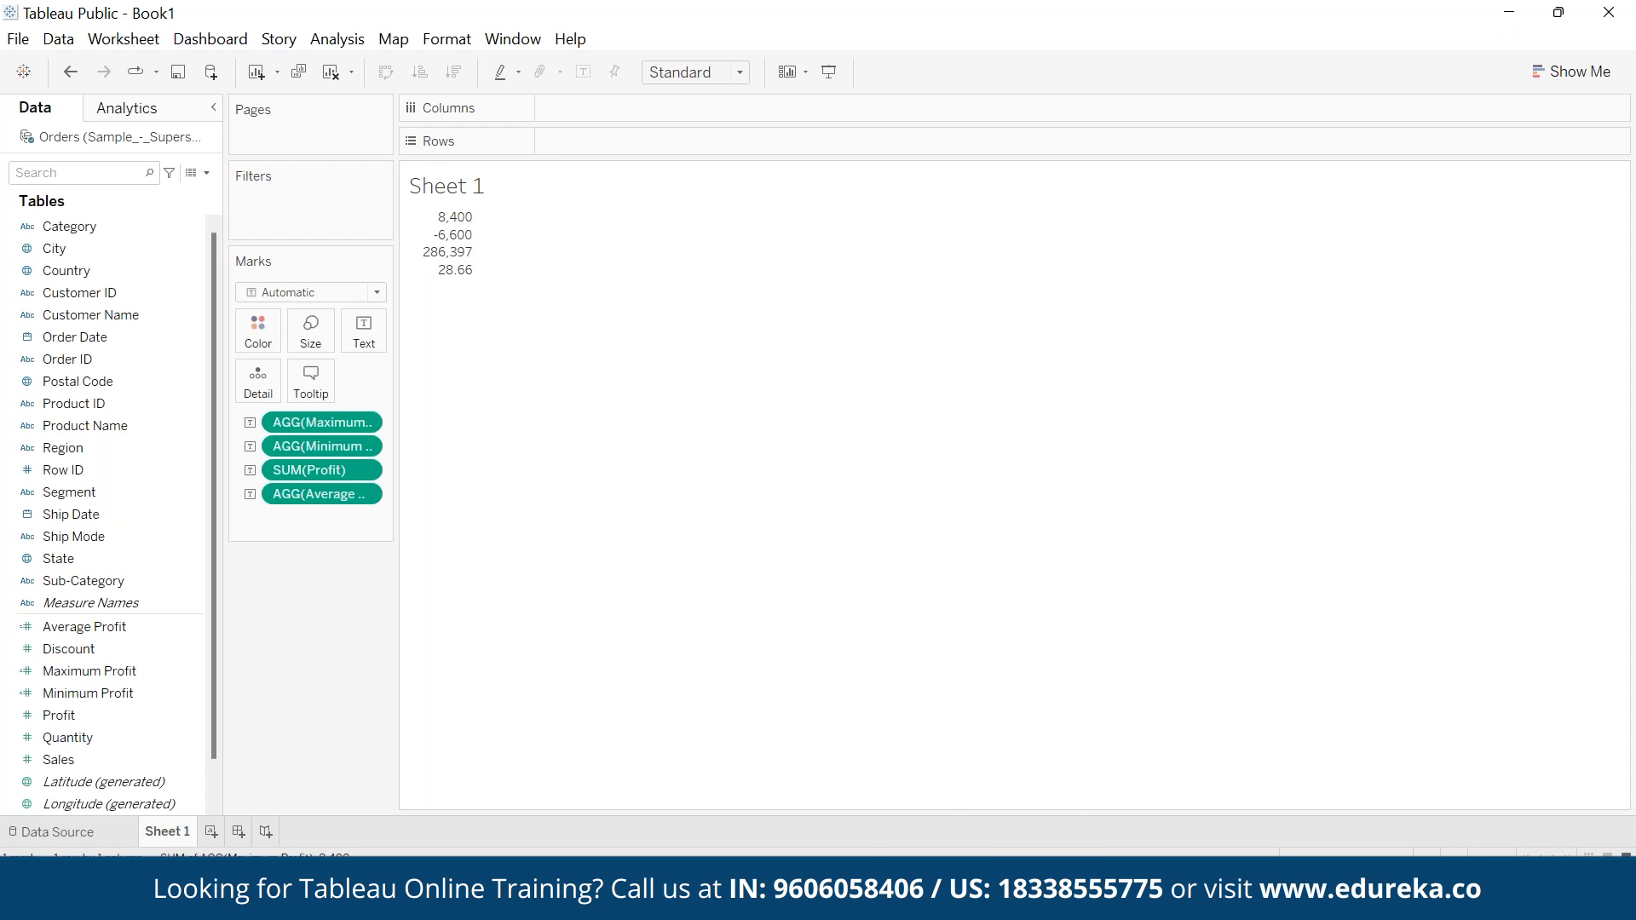
left_click(1197, 788)
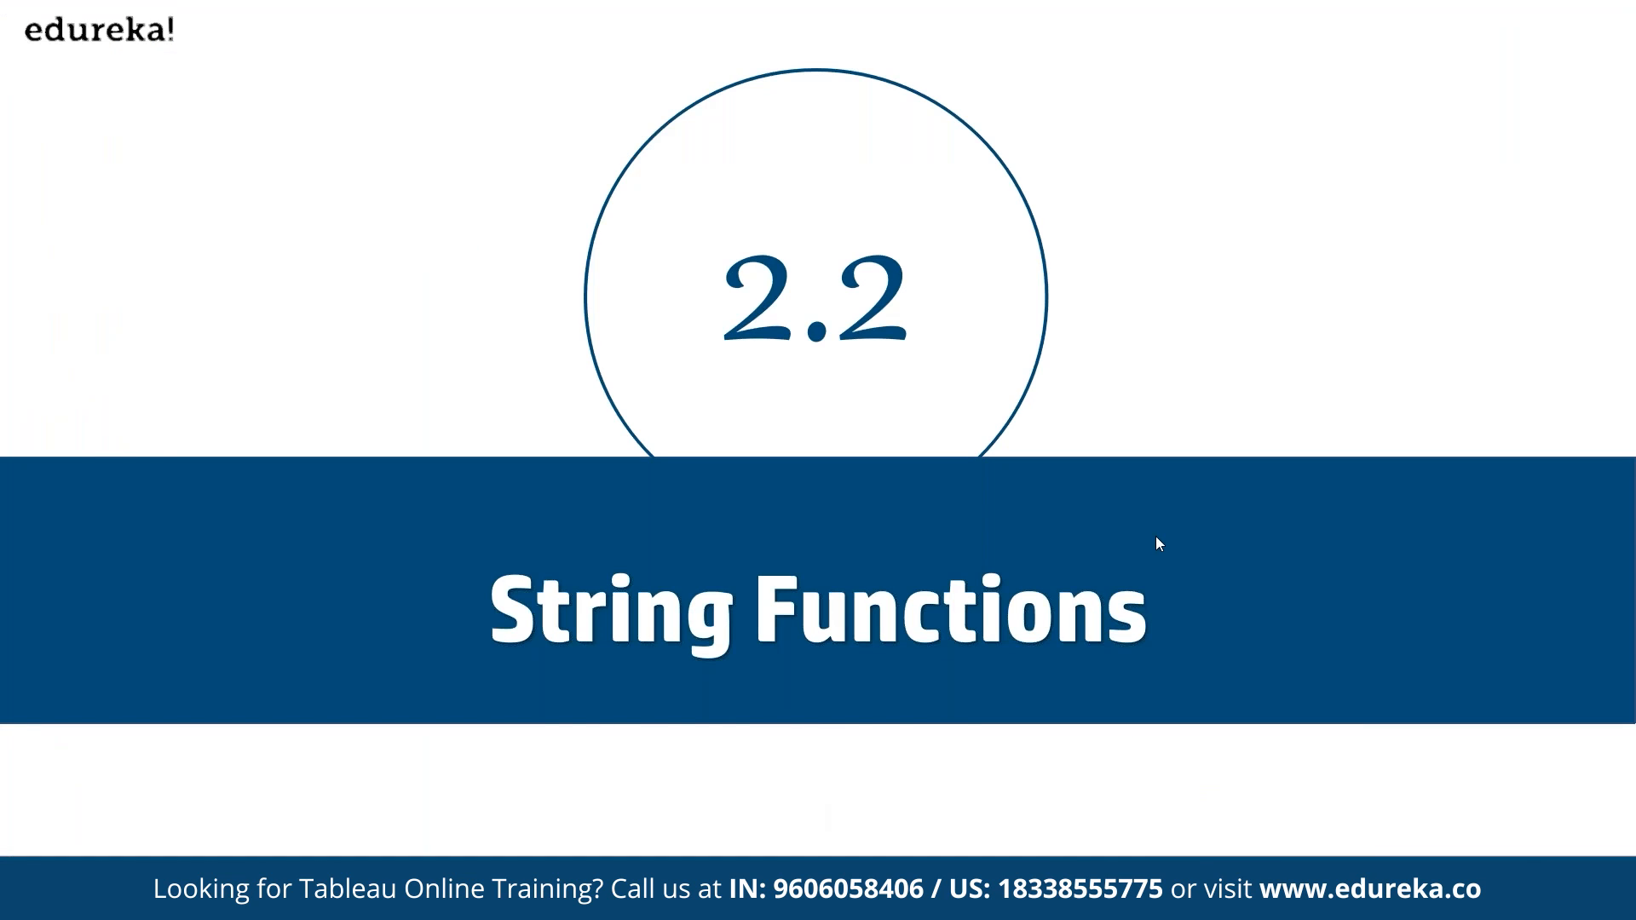
left_click(1156, 535)
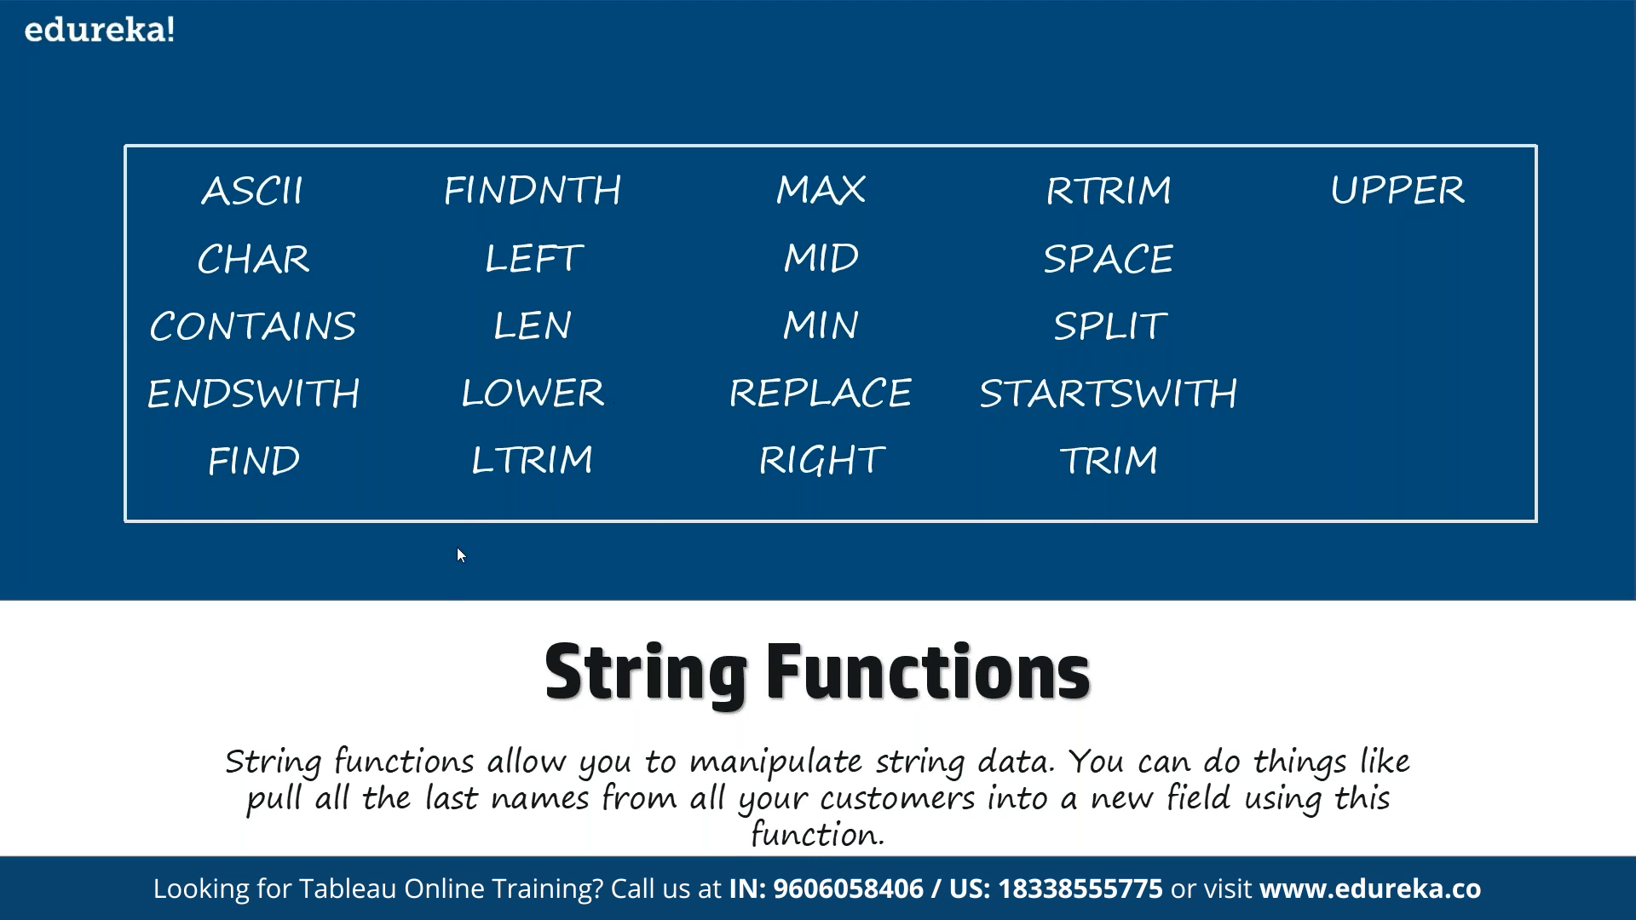
left_click(441, 609)
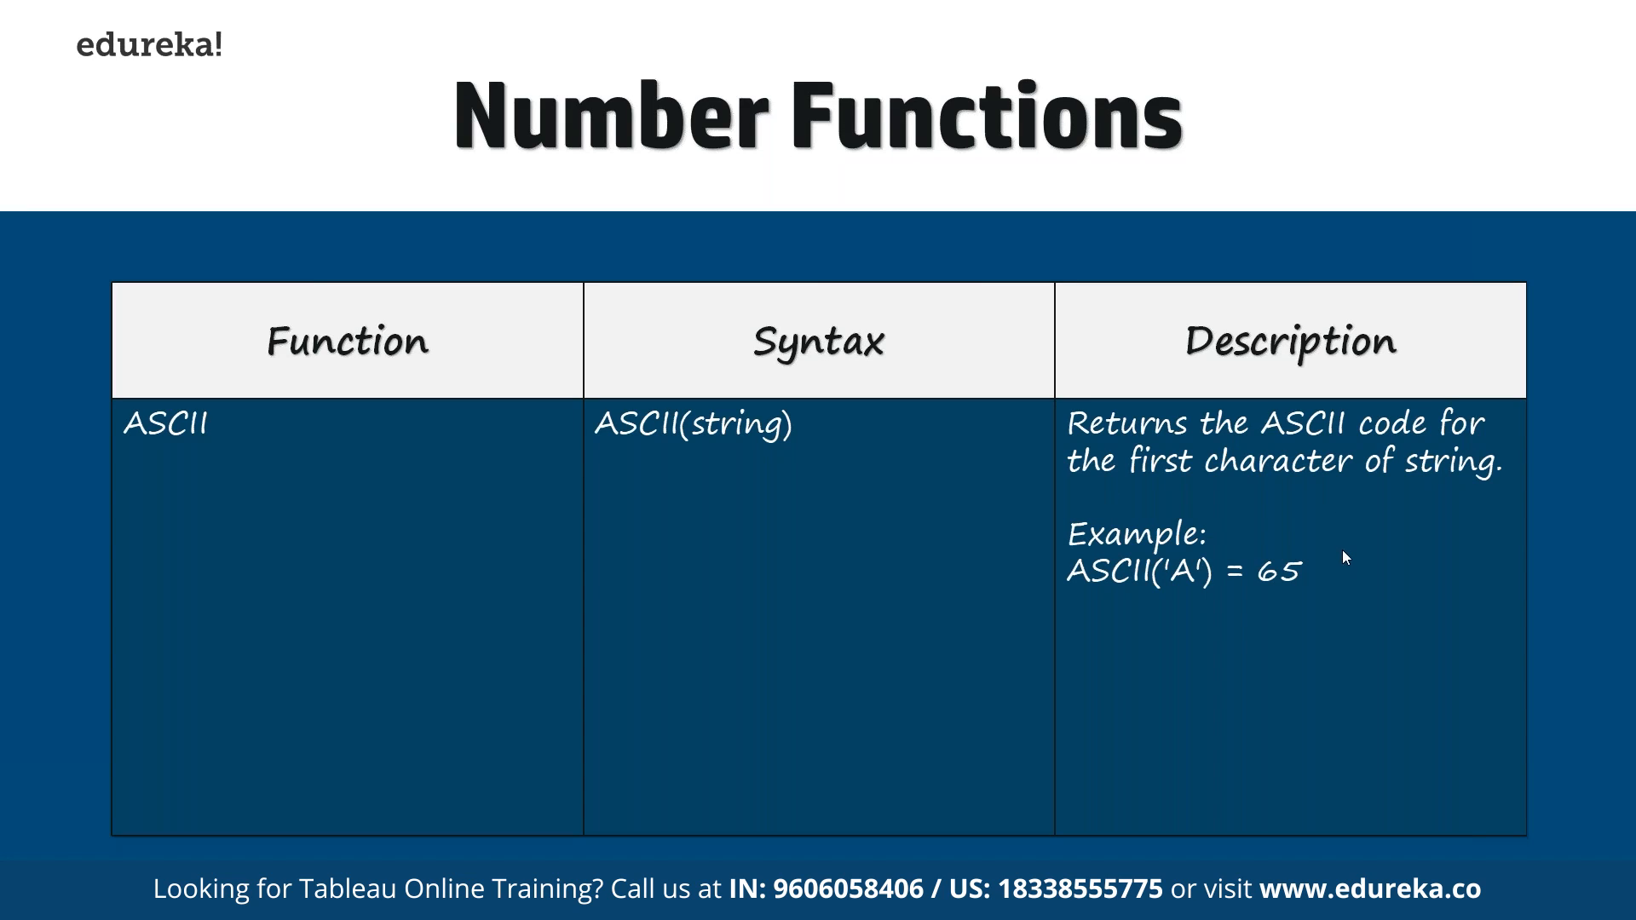
left_click(1181, 601)
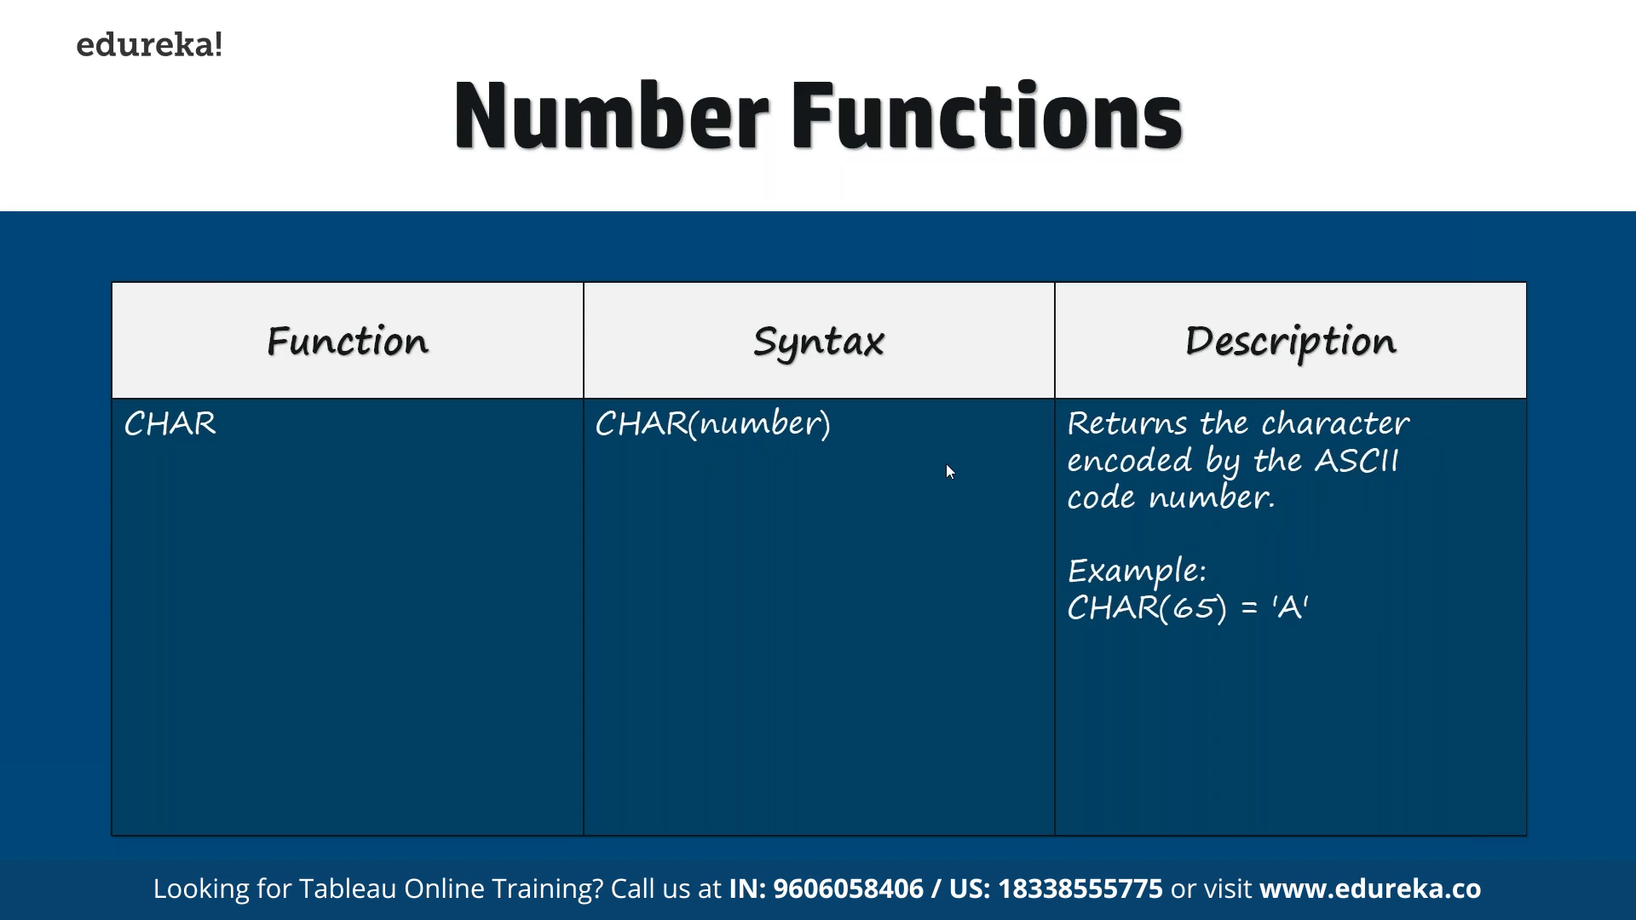
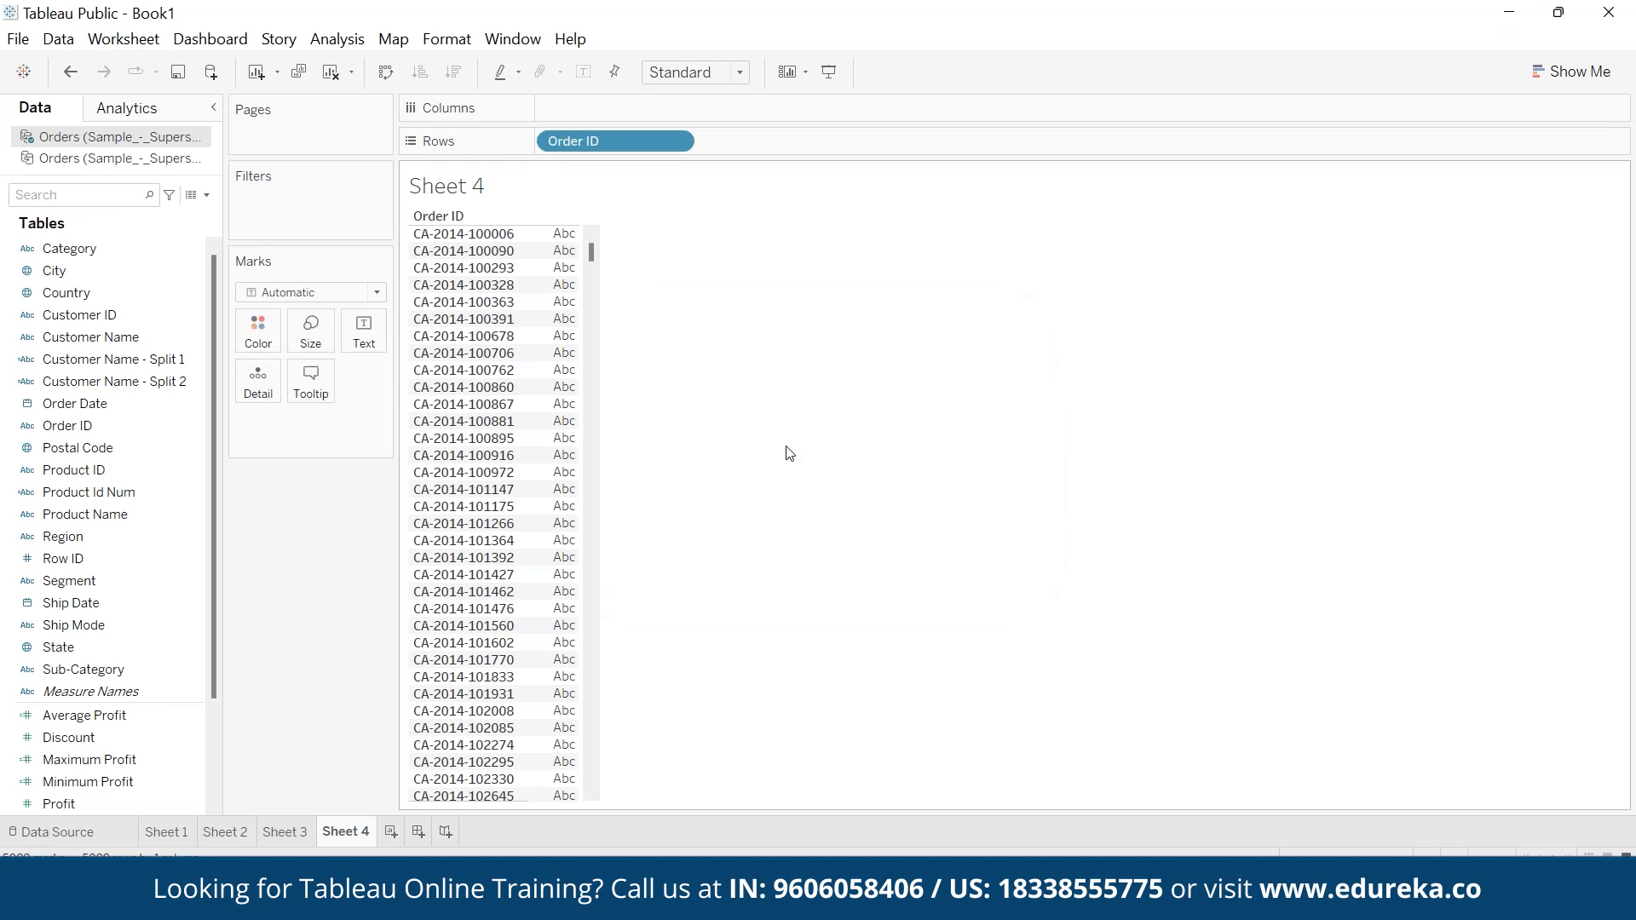
- Add Order Date to the rows of Sheet 4 and display it as a custom Month / Day / Year date
left_click_drag(115, 394, 750, 141)
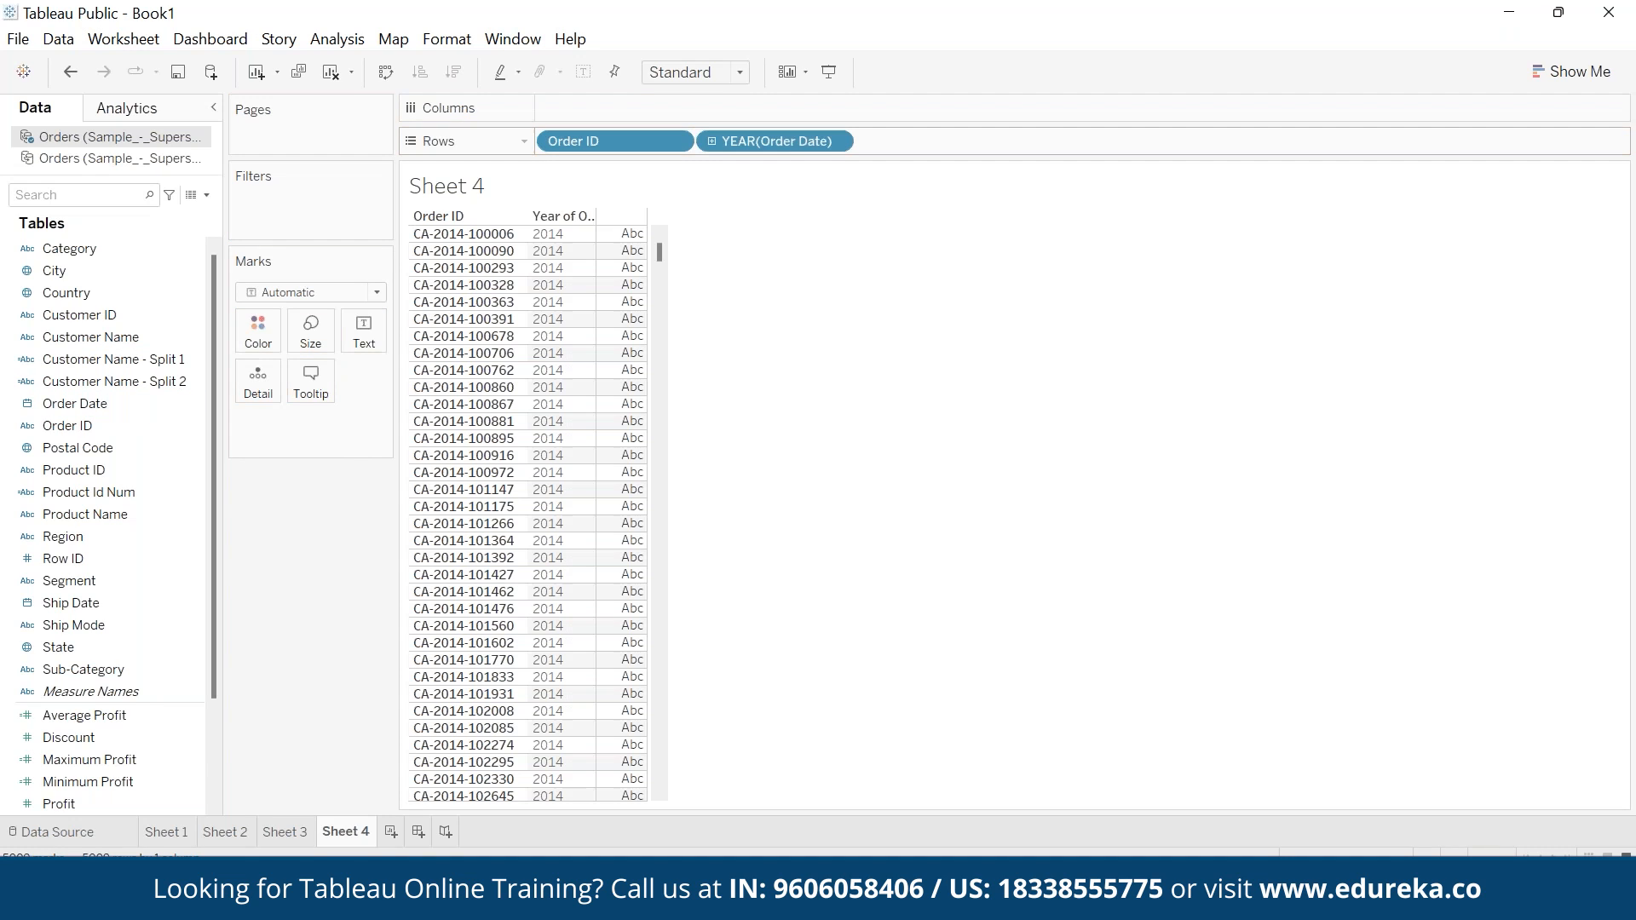
left_click(841, 141)
mouse_move(849, 540)
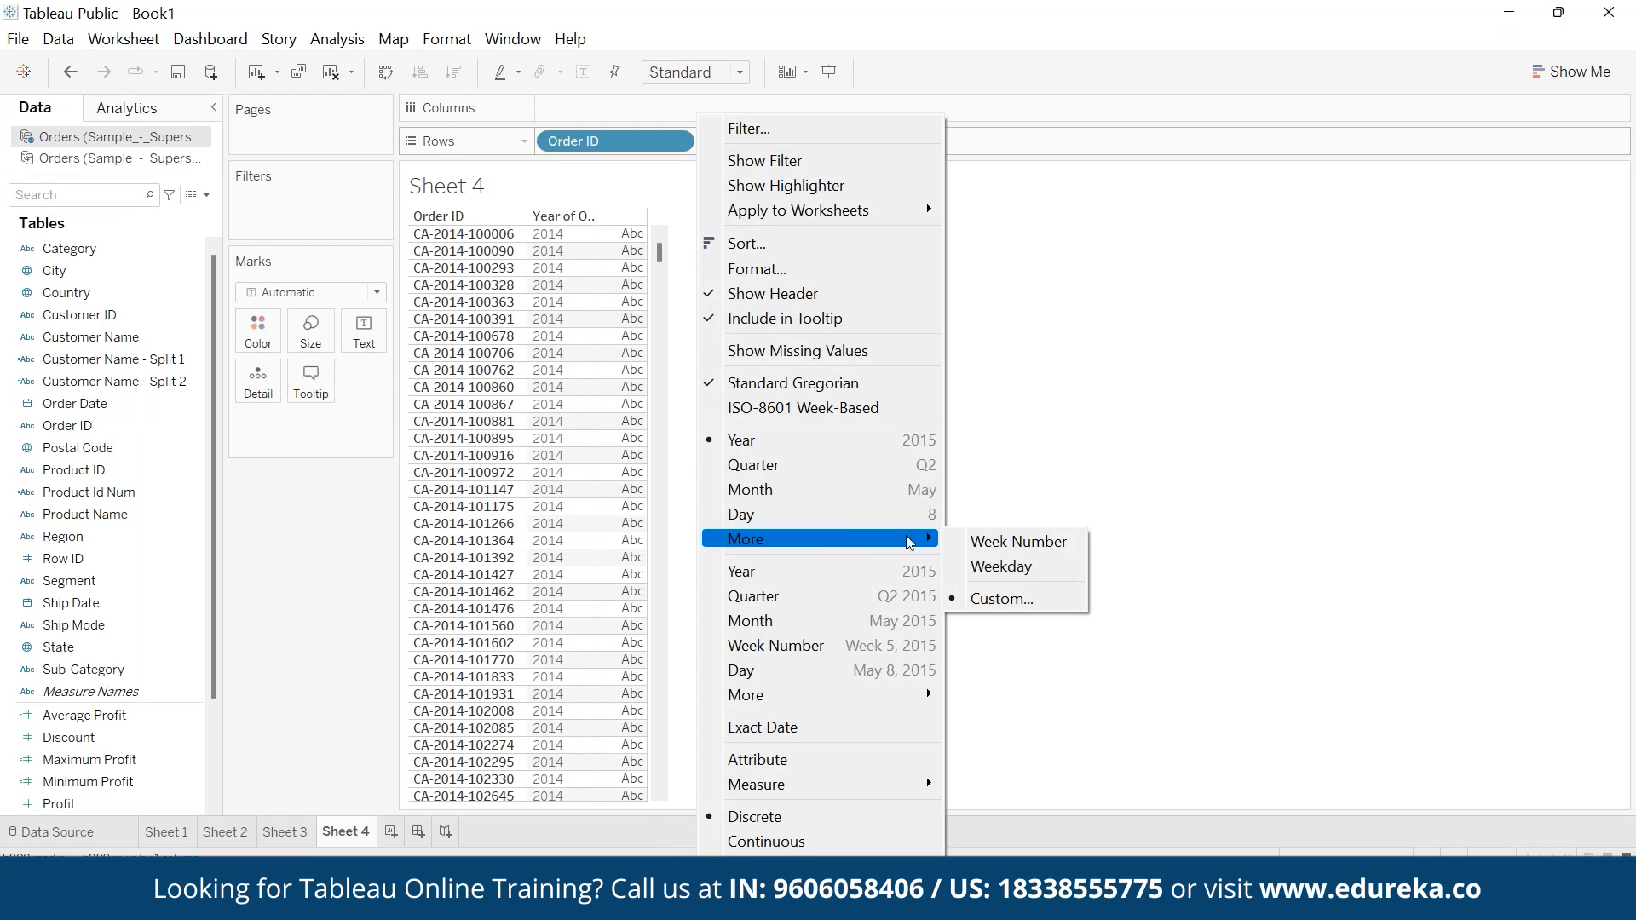
left_click(997, 600)
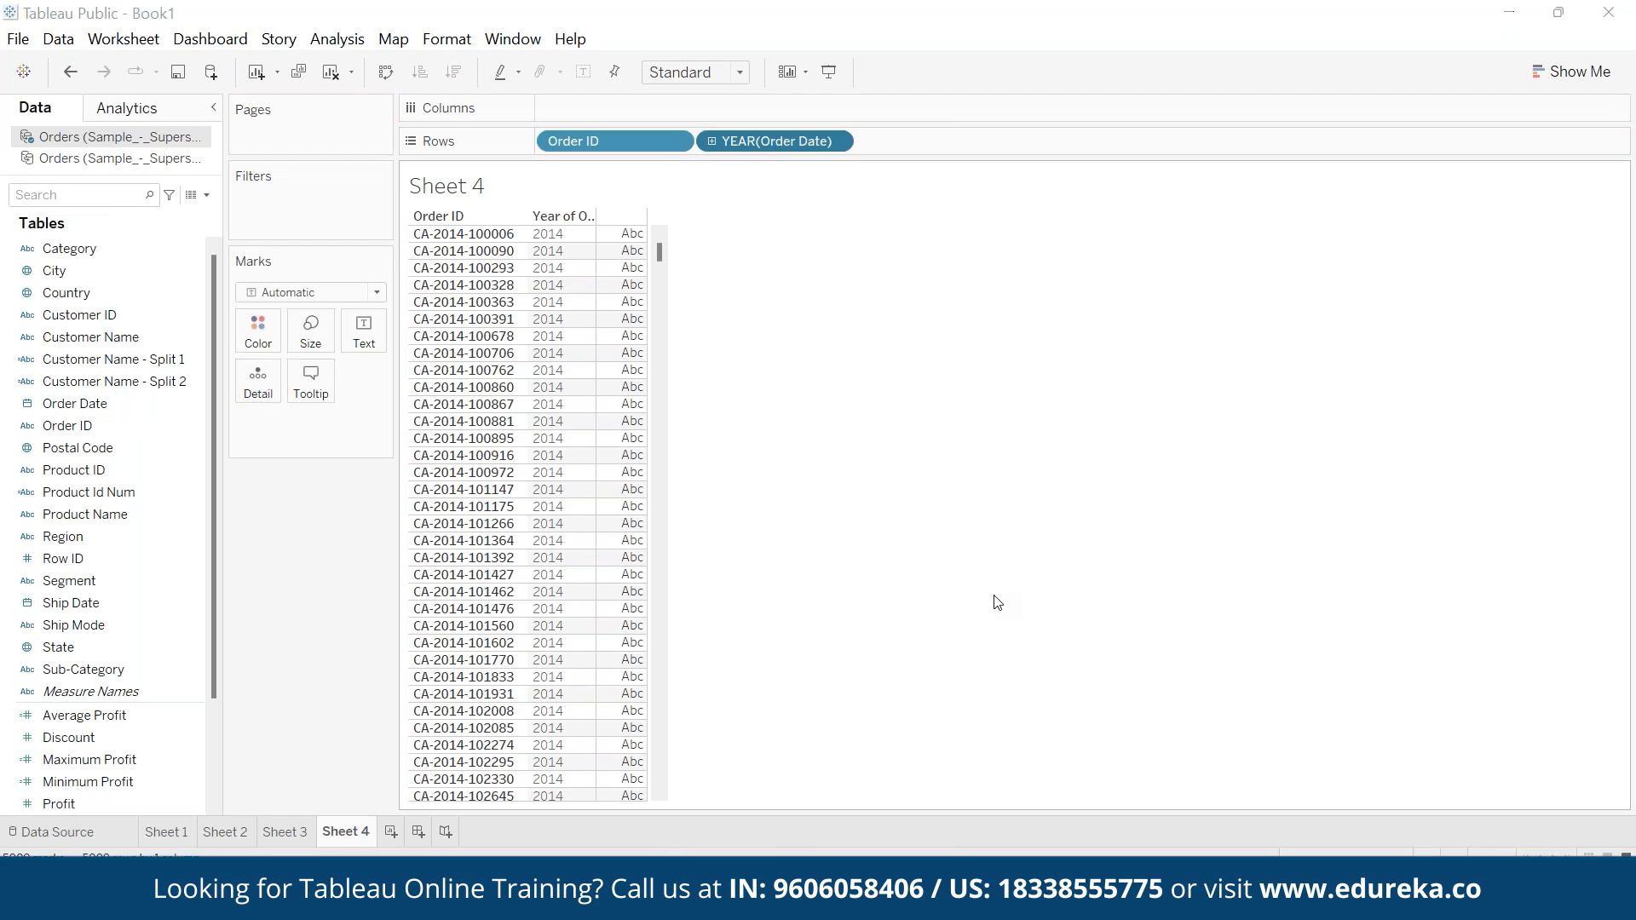
left_click(878, 419)
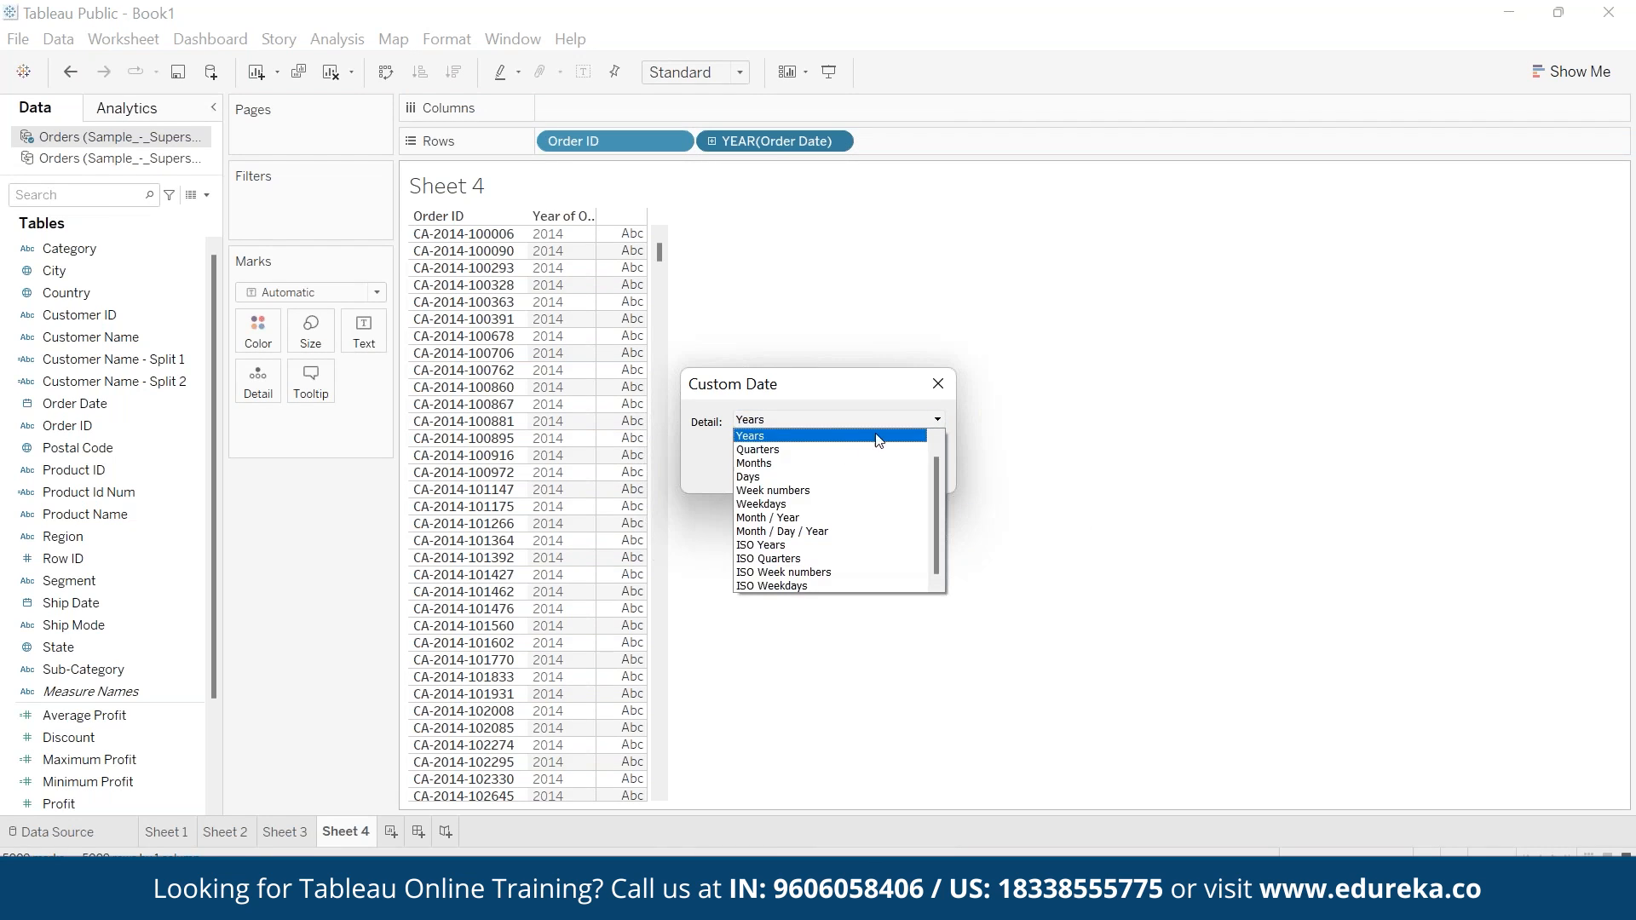
left_click(788, 530)
left_click(821, 473)
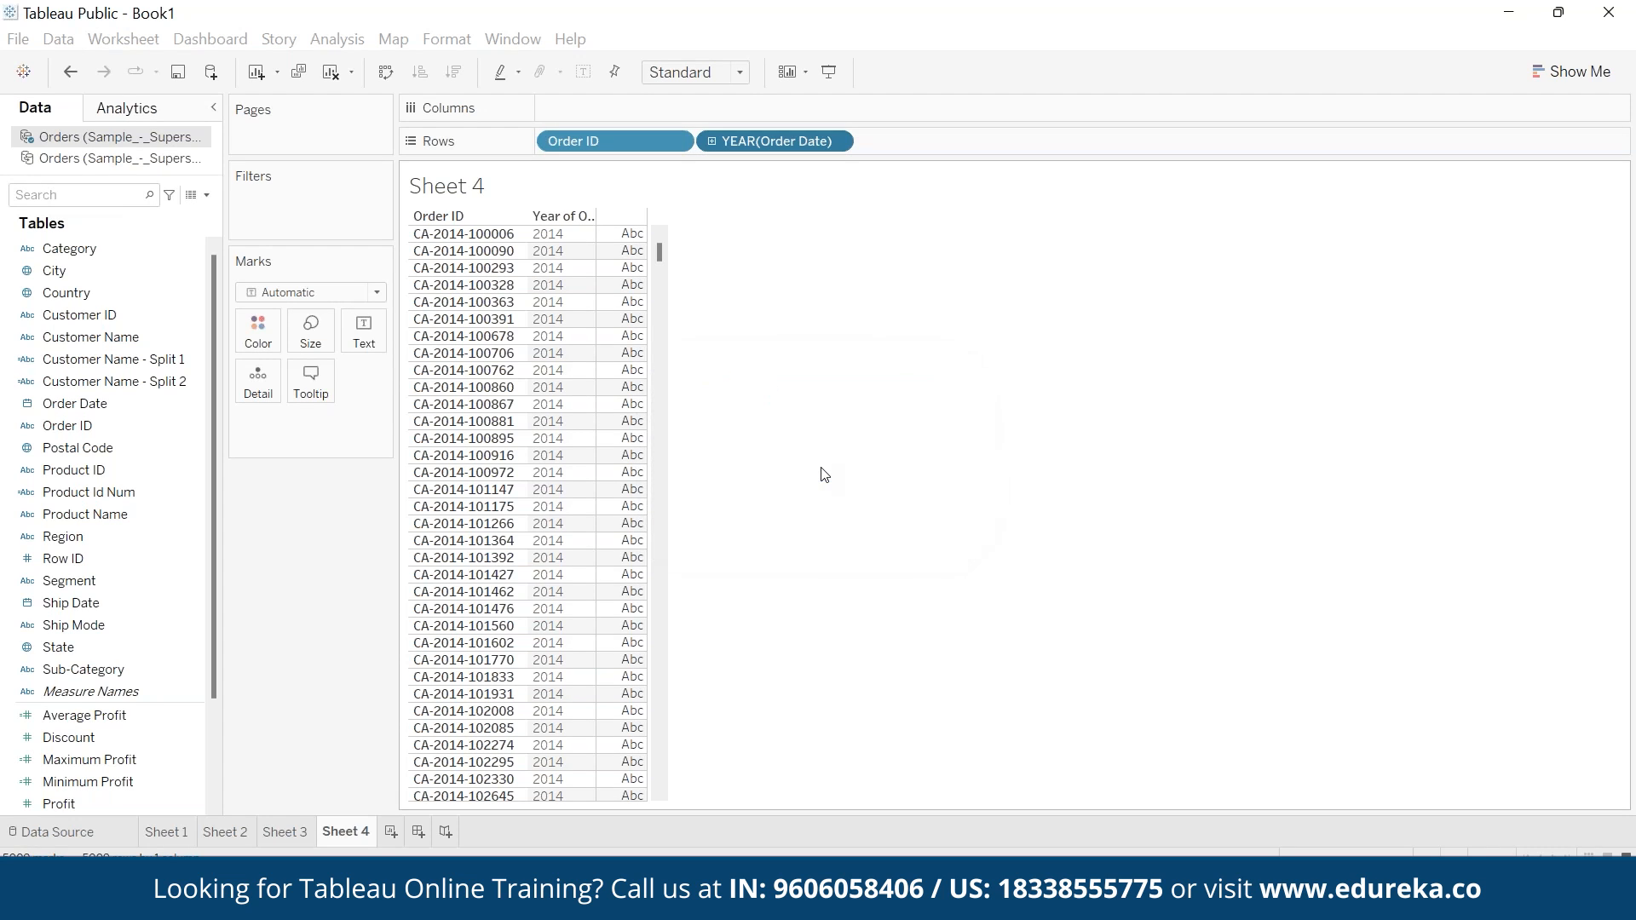
- Add Ship Date to the rows as a custom Month / Day / Year date and compare the first order's two dates
left_click(109, 607)
left_click_drag(114, 585, 990, 141)
left_click(999, 141)
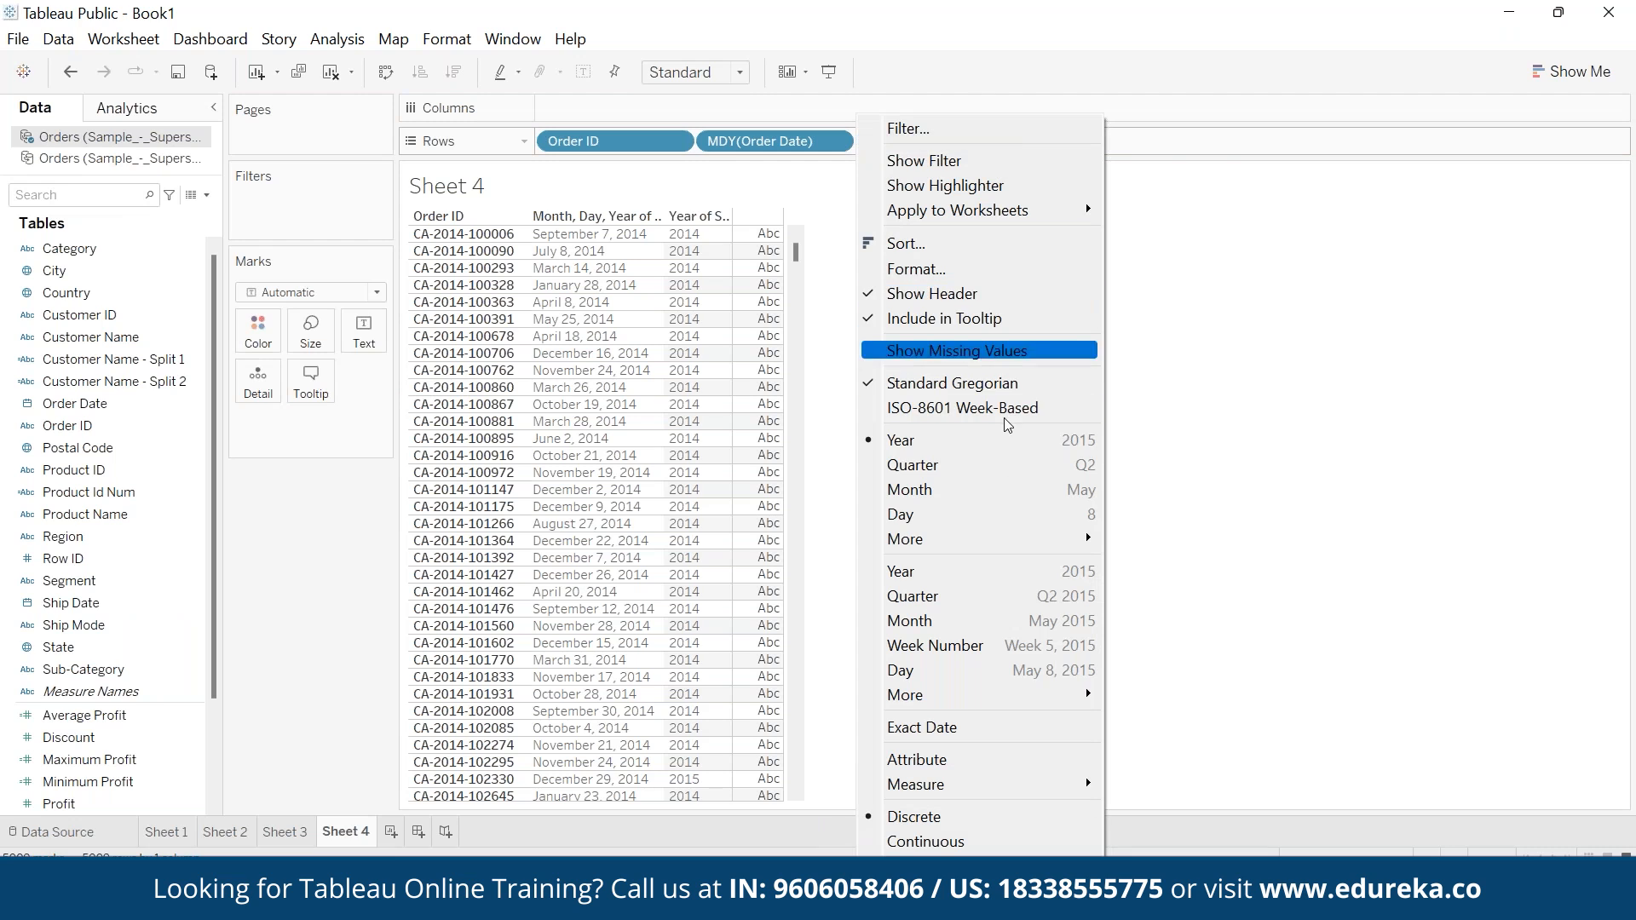
mouse_move(1010, 538)
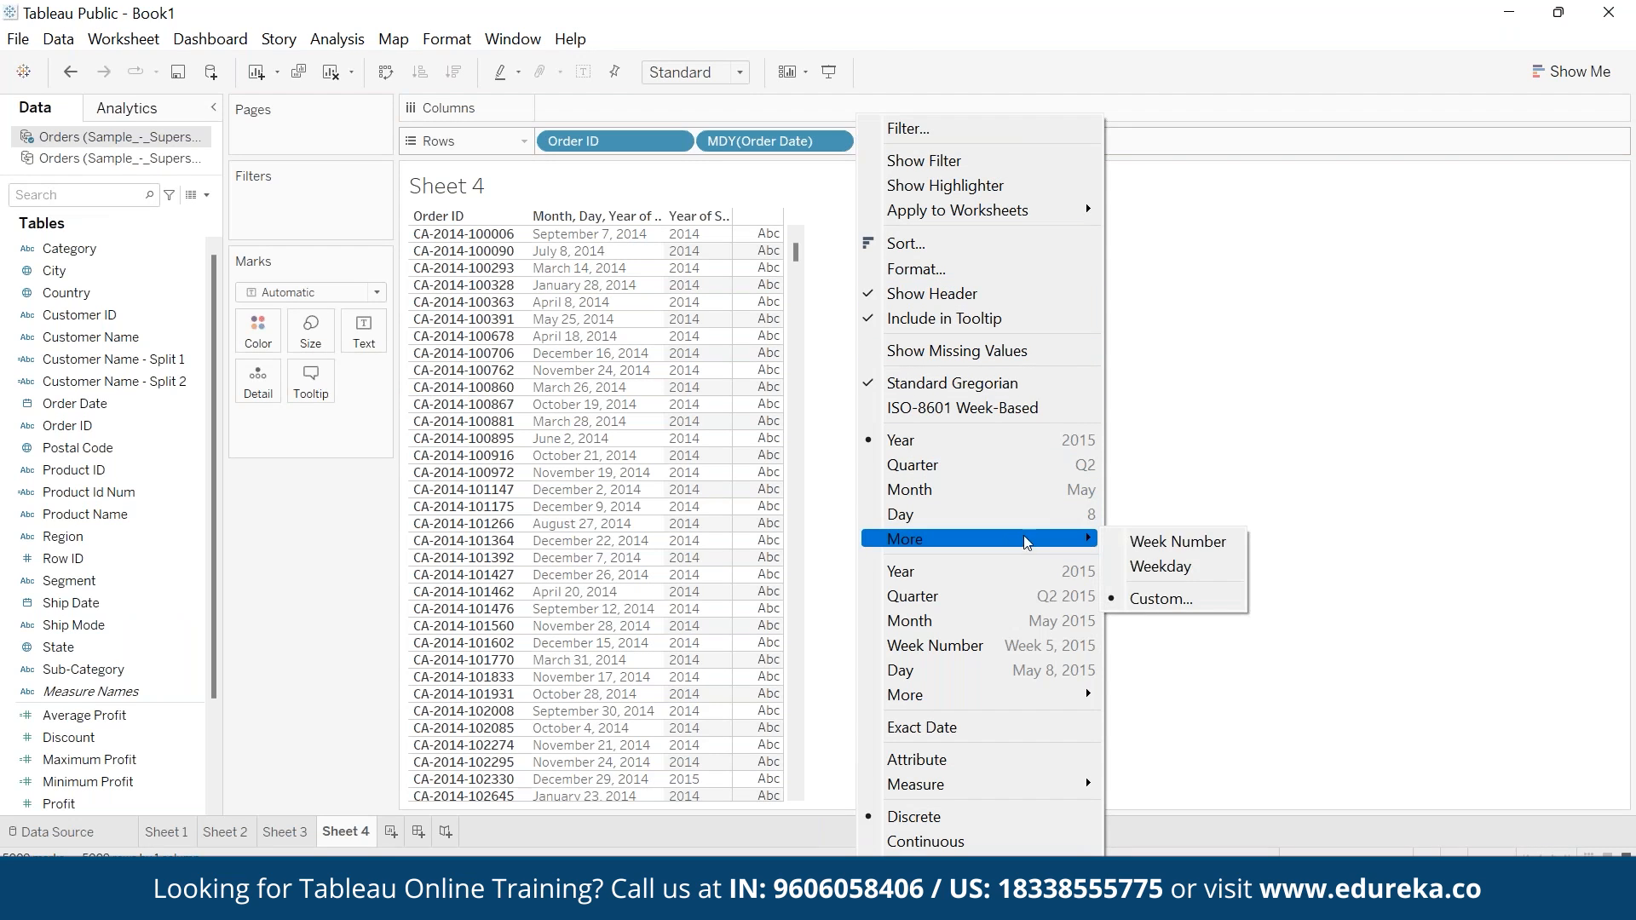
left_click(1163, 599)
left_click(853, 419)
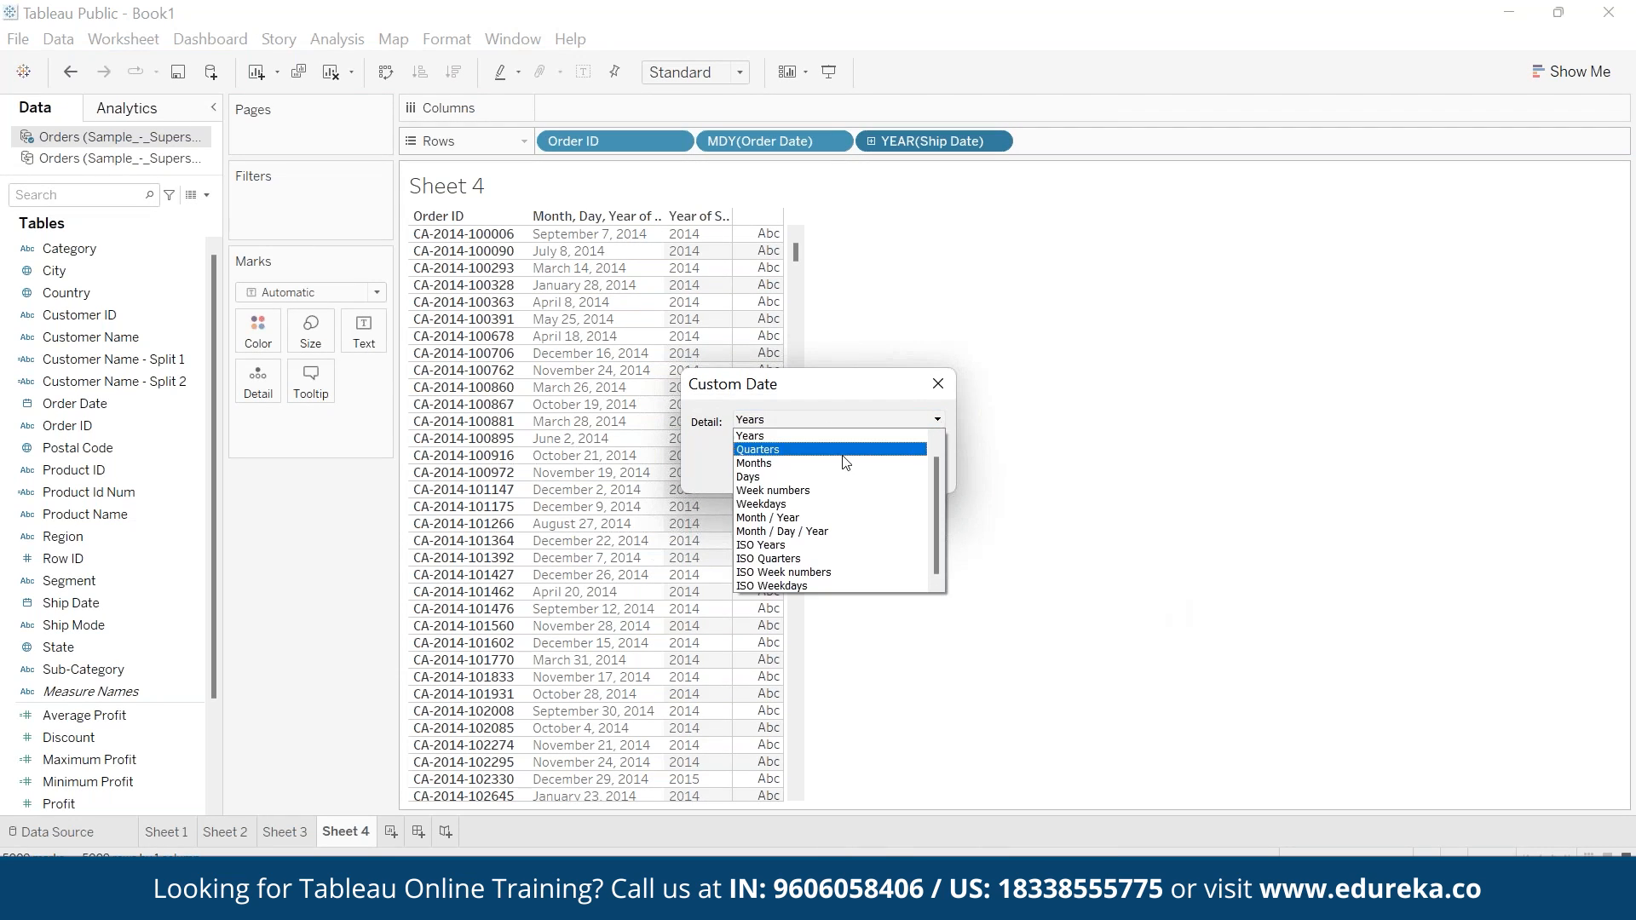
left_click(809, 534)
left_click(843, 471)
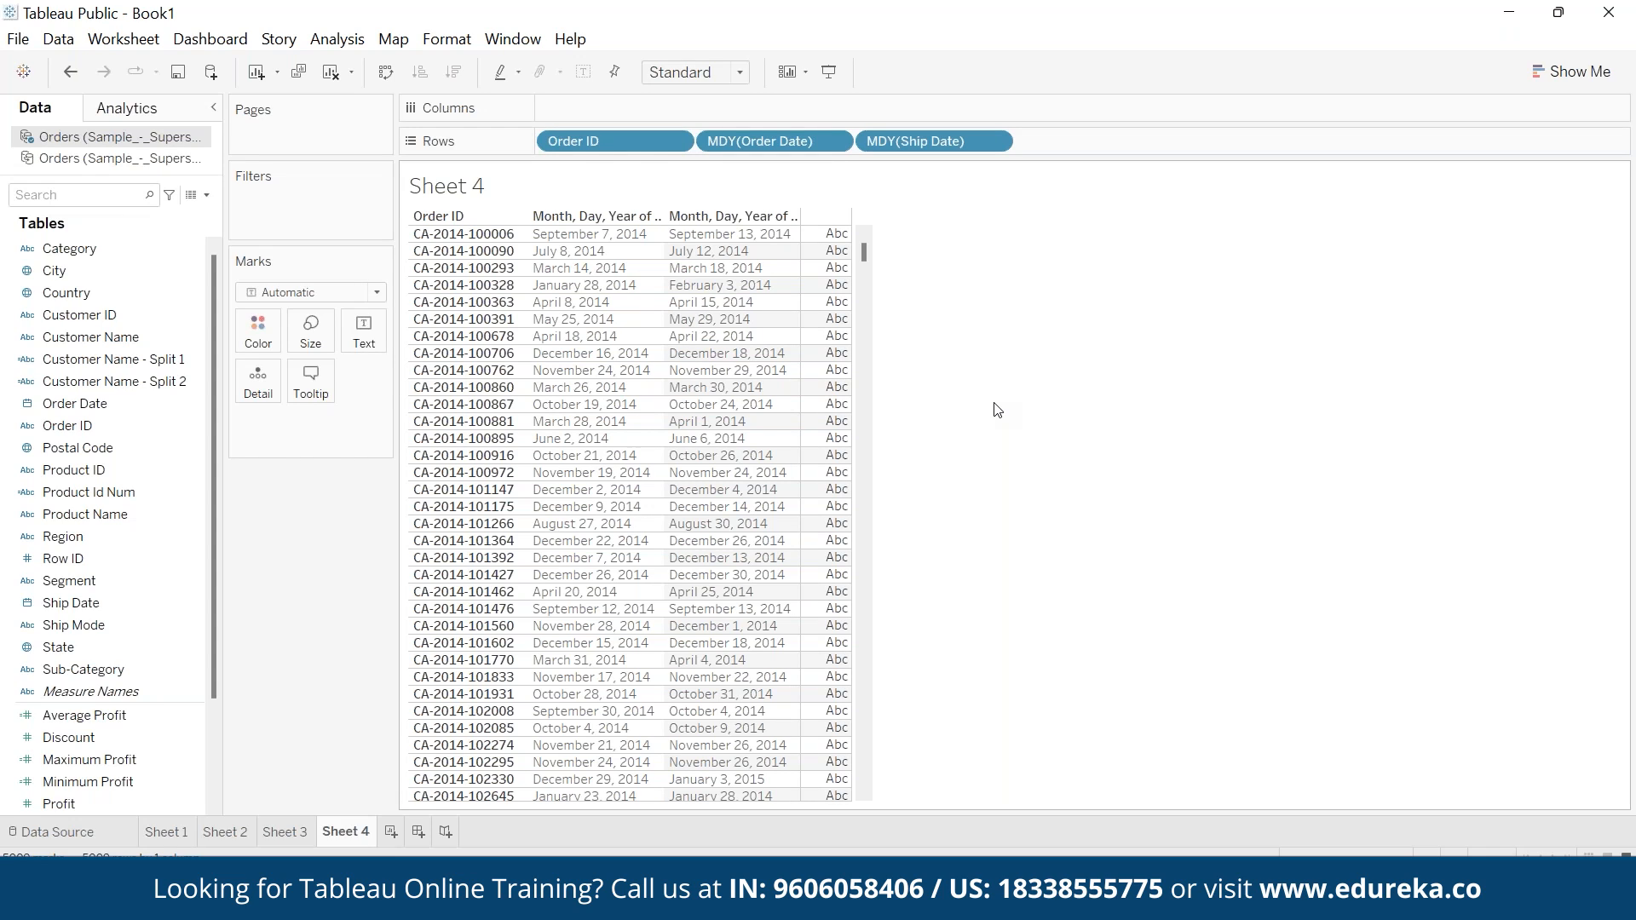
left_click(601, 236)
left_click(734, 235)
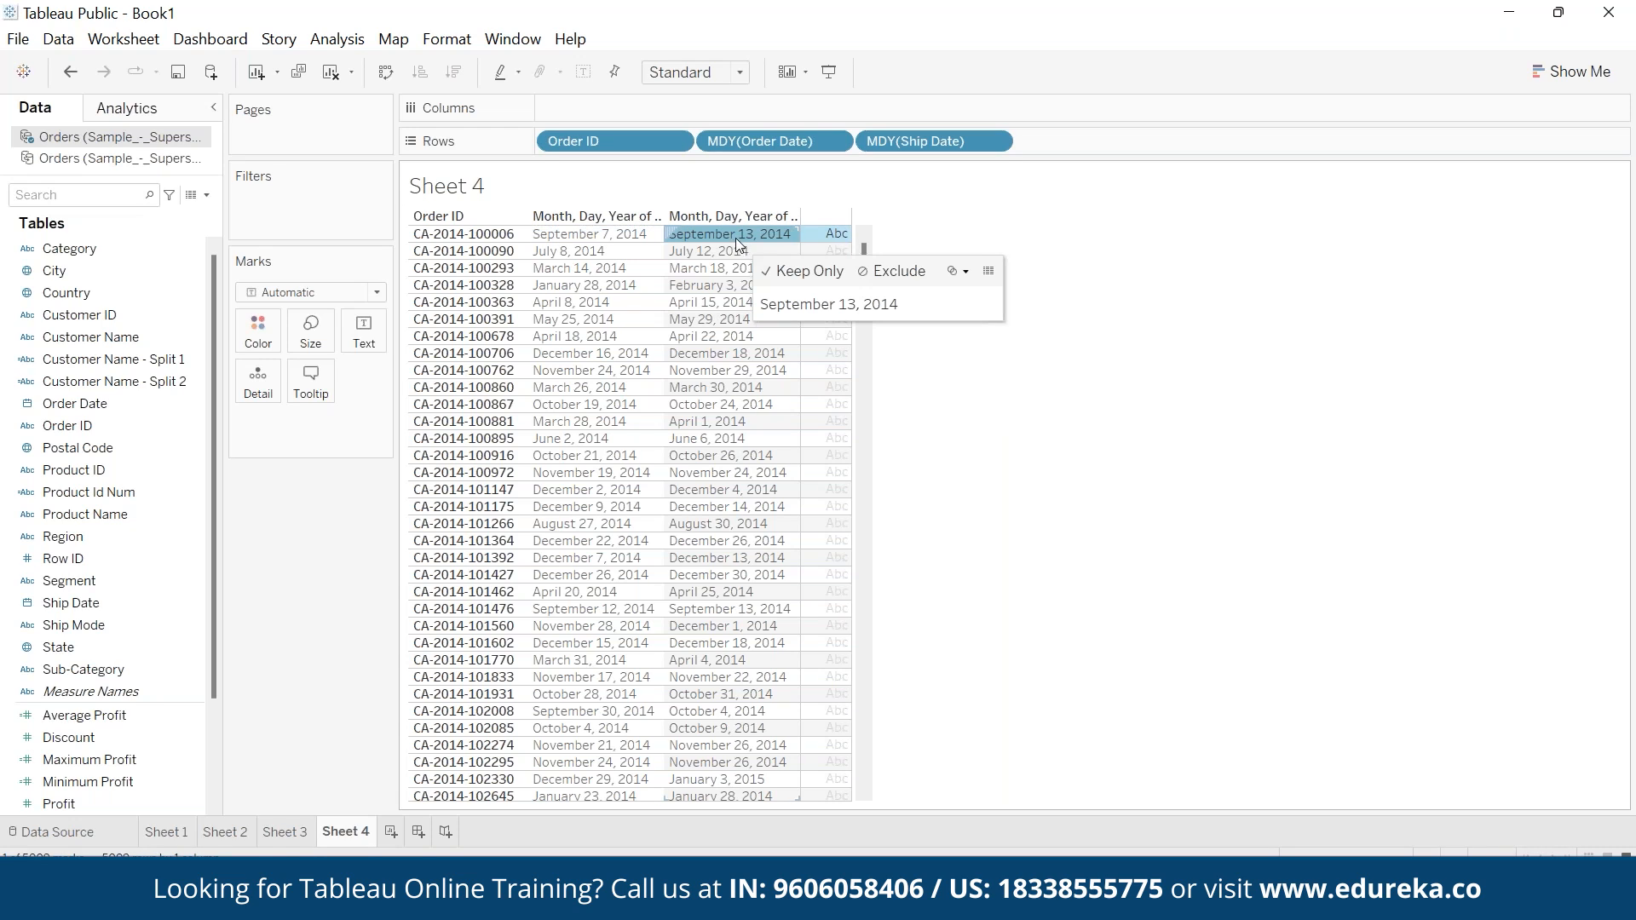
left_click(1173, 530)
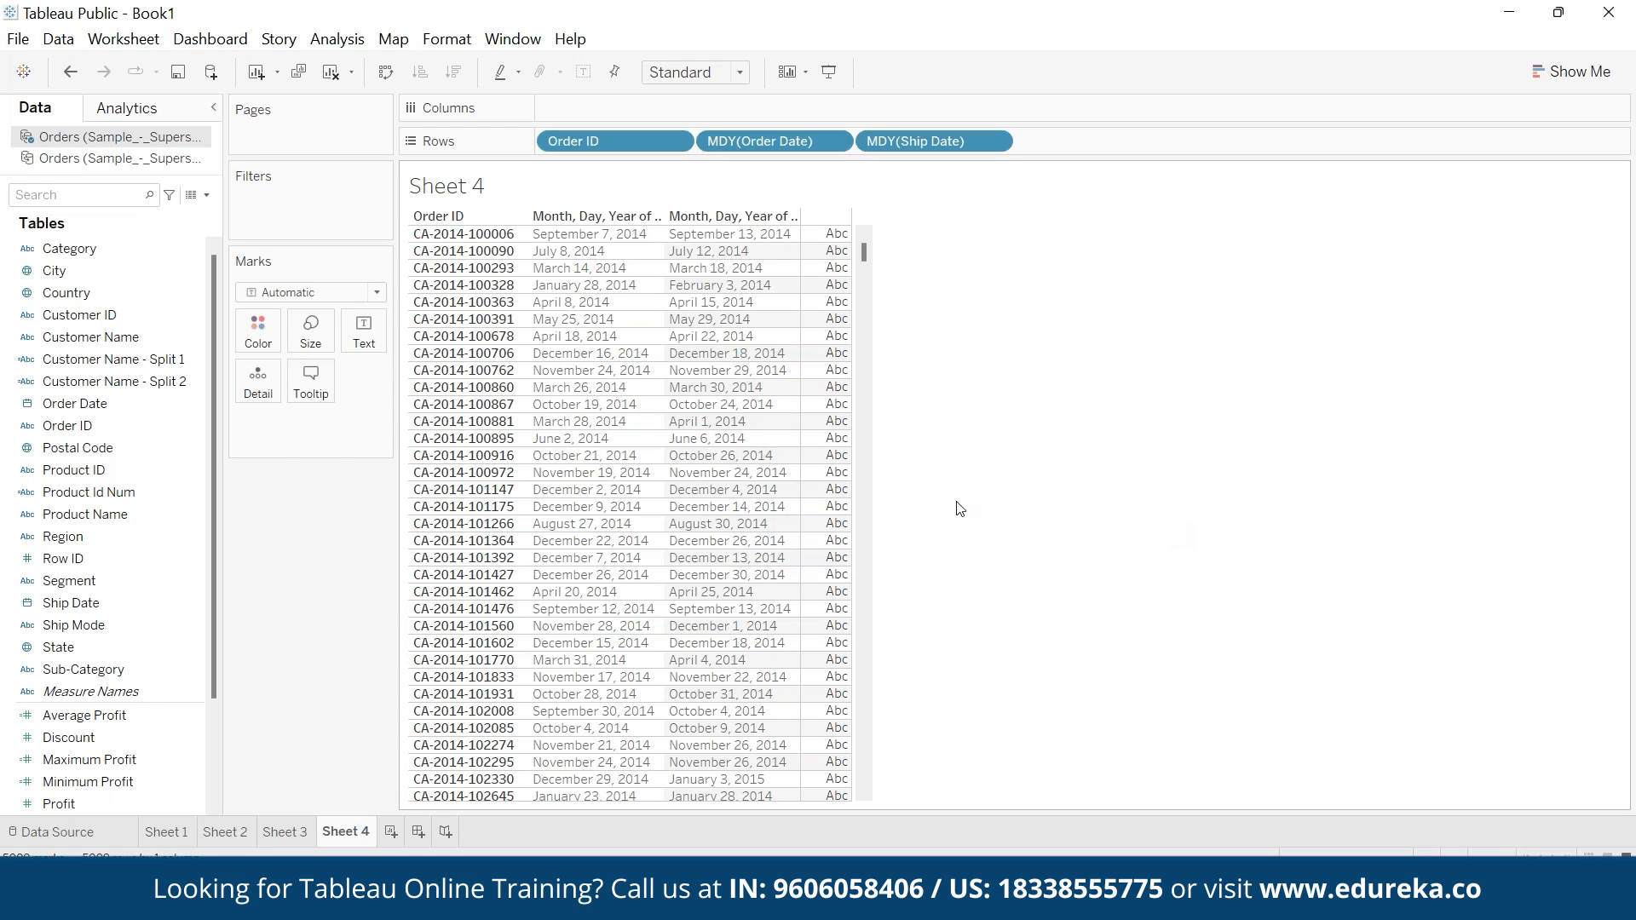
- Create a calculated field named No. of days to Ship
left_click(337, 39)
left_click(418, 492)
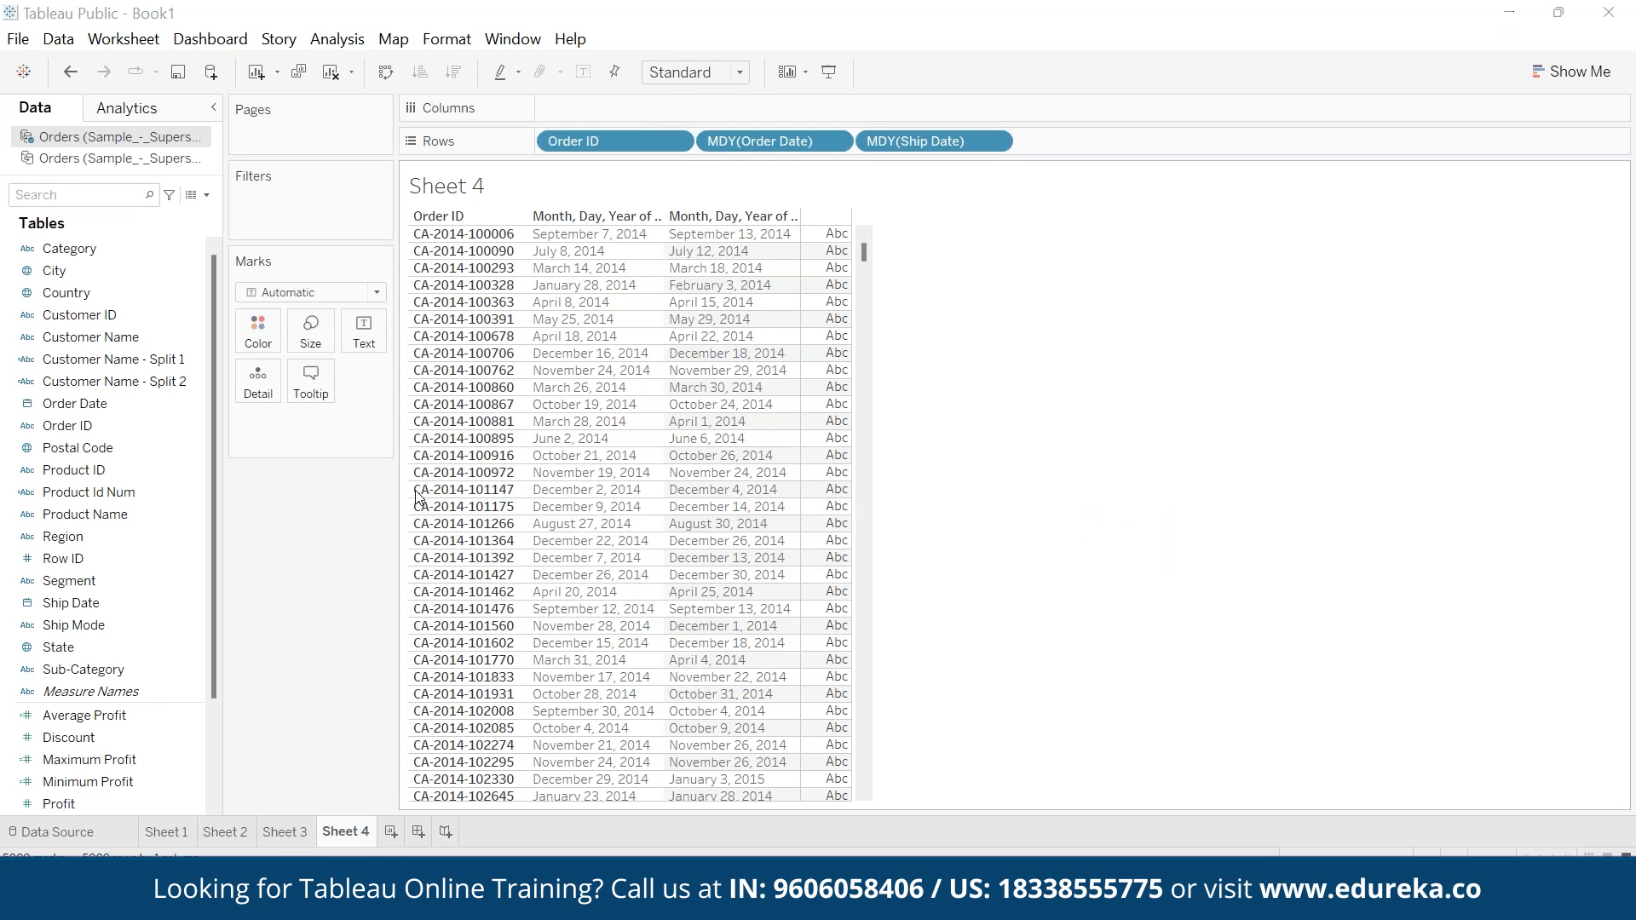
type("No. o fd")
key("BackSpace")
key("BackSpace")
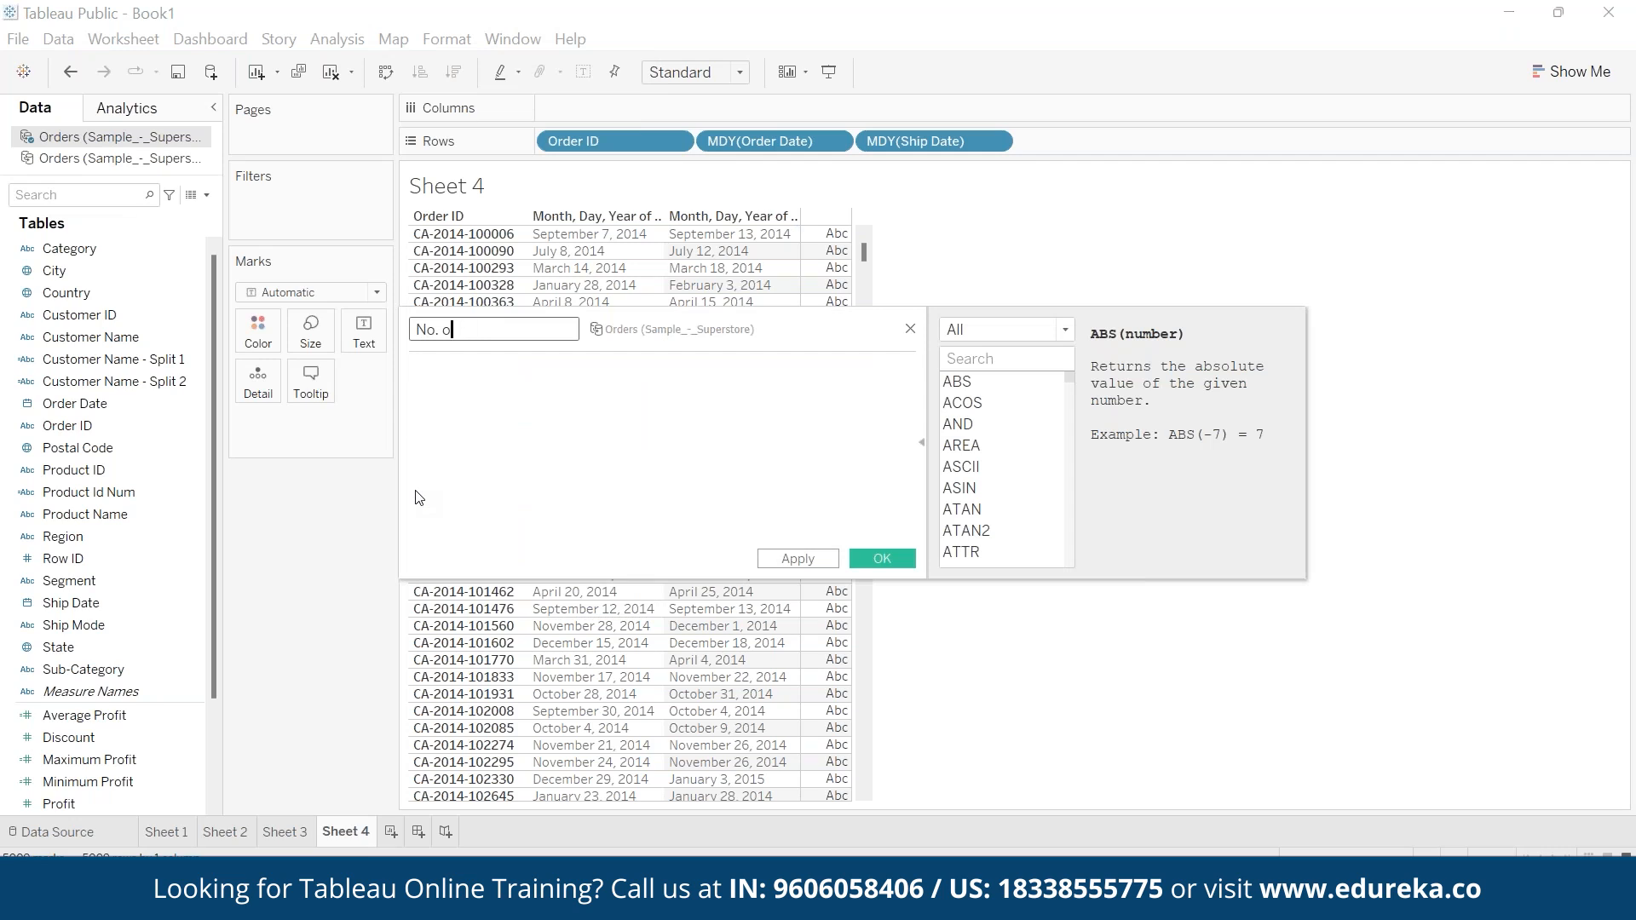
type("f date")
key("BackSpace")
key("BackSpace")
type("ys to Ship")
- Save the No. of days to Ship field with the formula DATEDIFF('day',[Order Date],[Ship Date]) and show it as text in Sheet 4
key("Tab")
type("date")
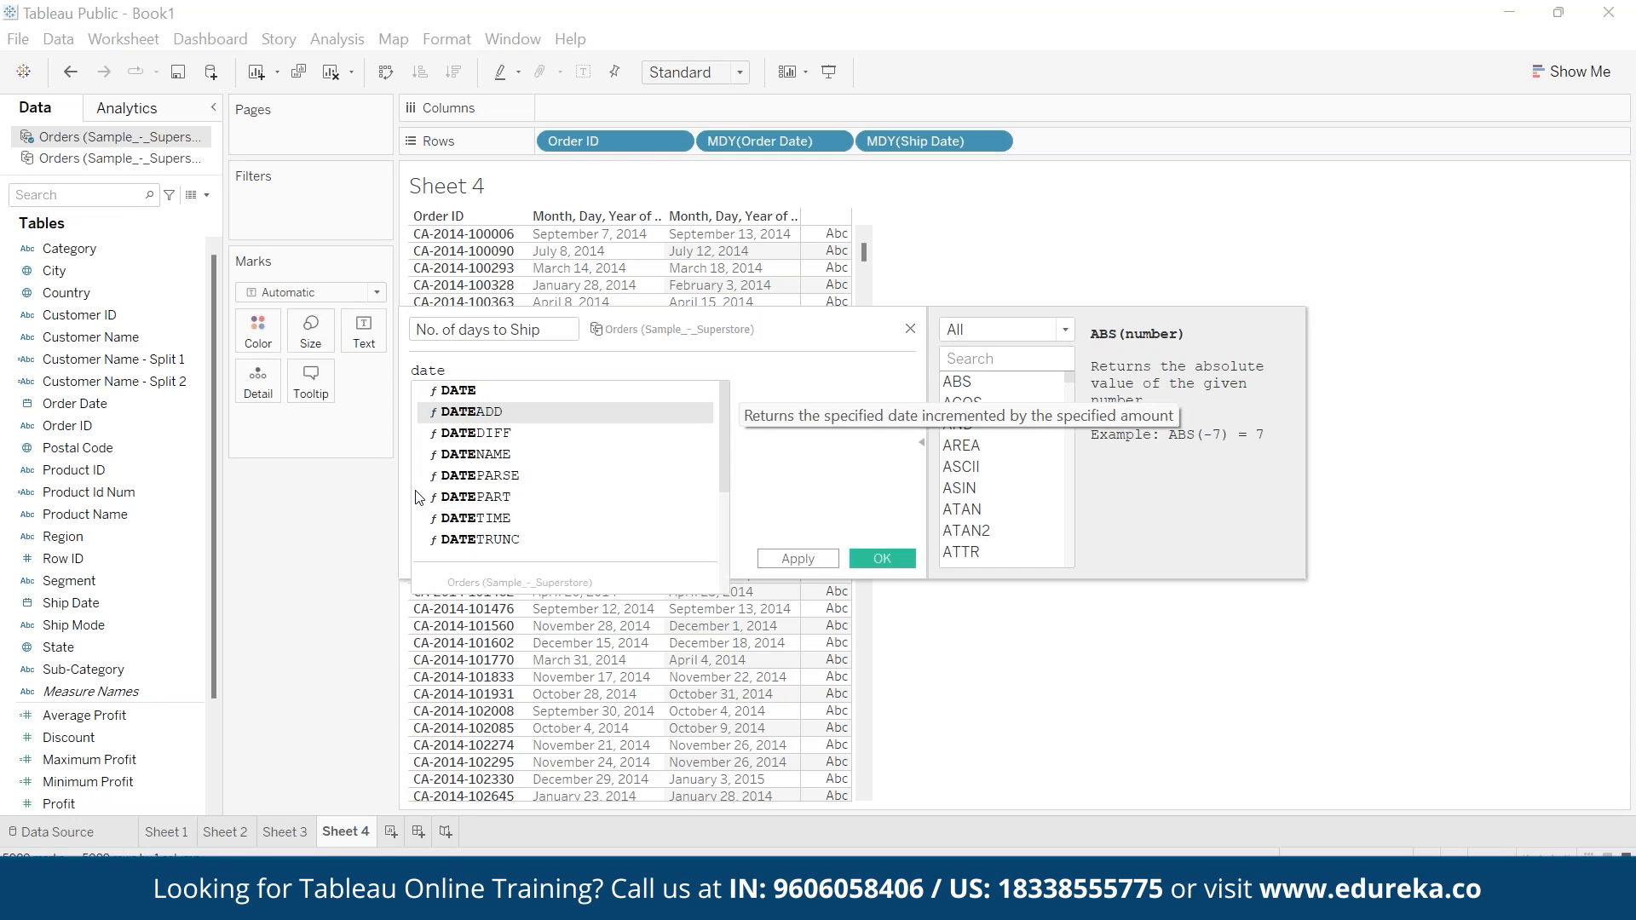
key("Escape")
type("diff")
key("Return")
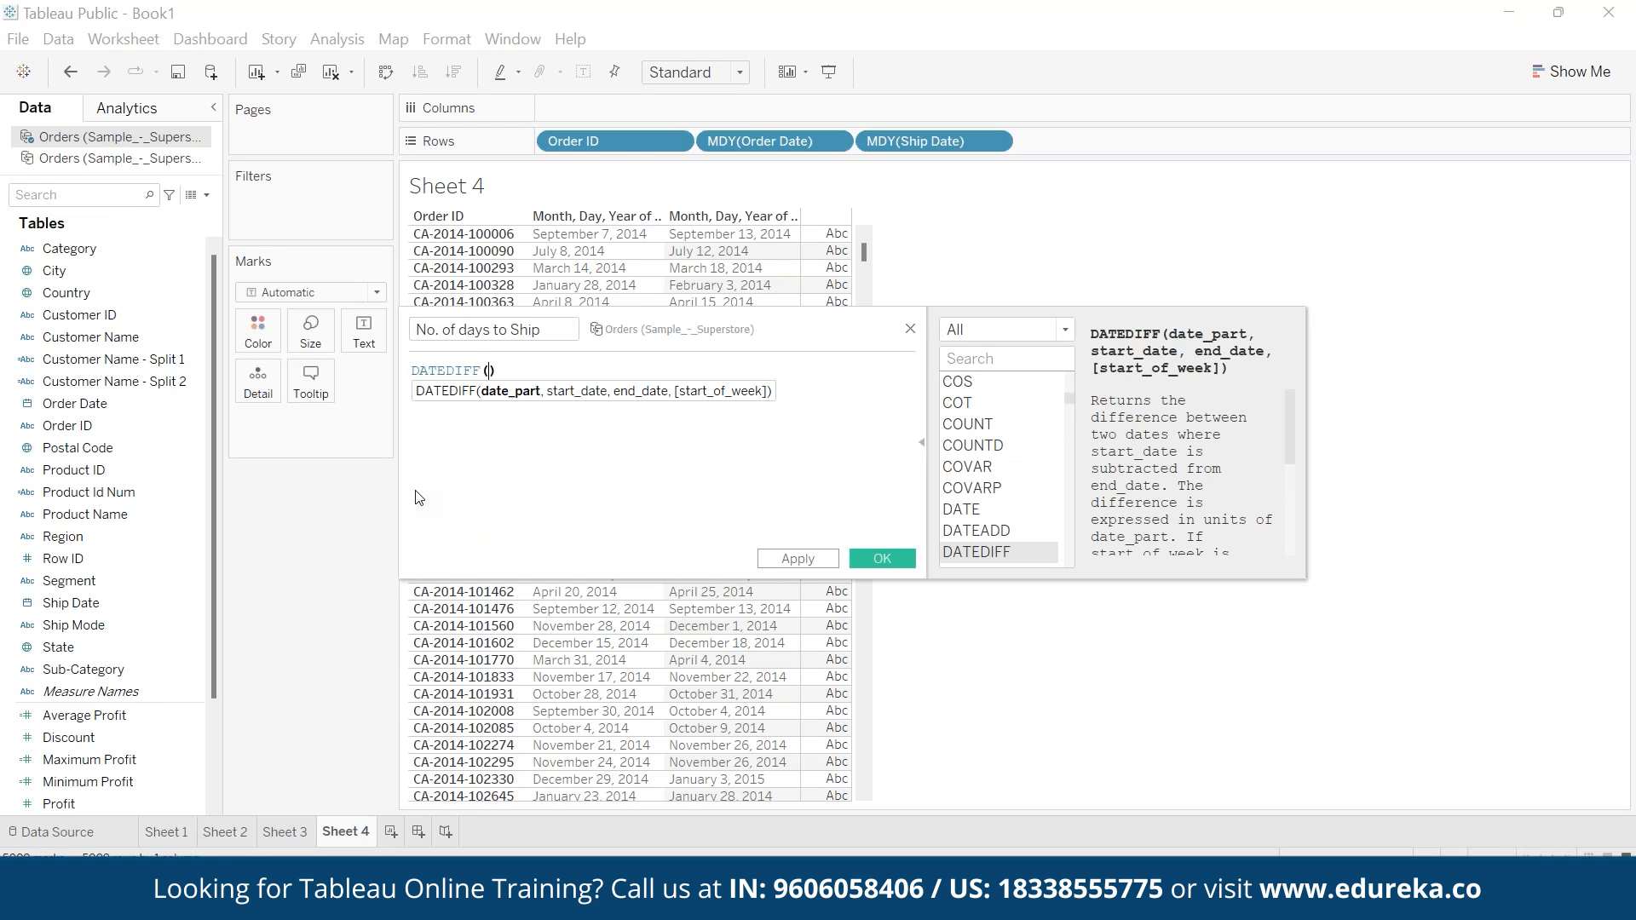
type("'day'")
type(",[Ord")
key("Return")
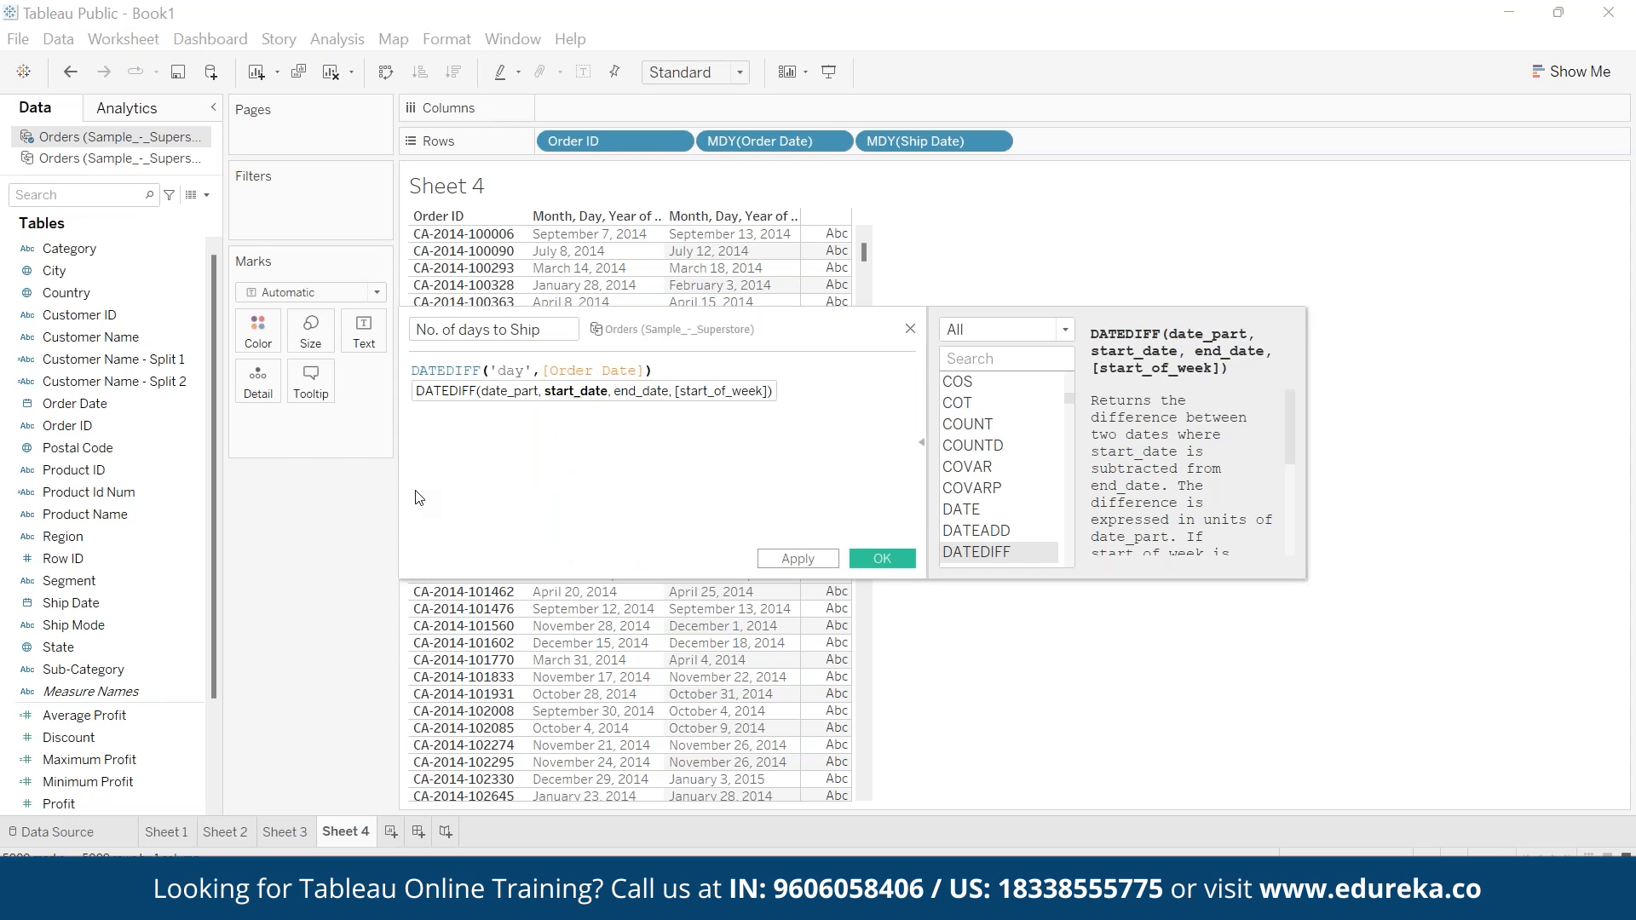
type(",[Ship")
key("Return")
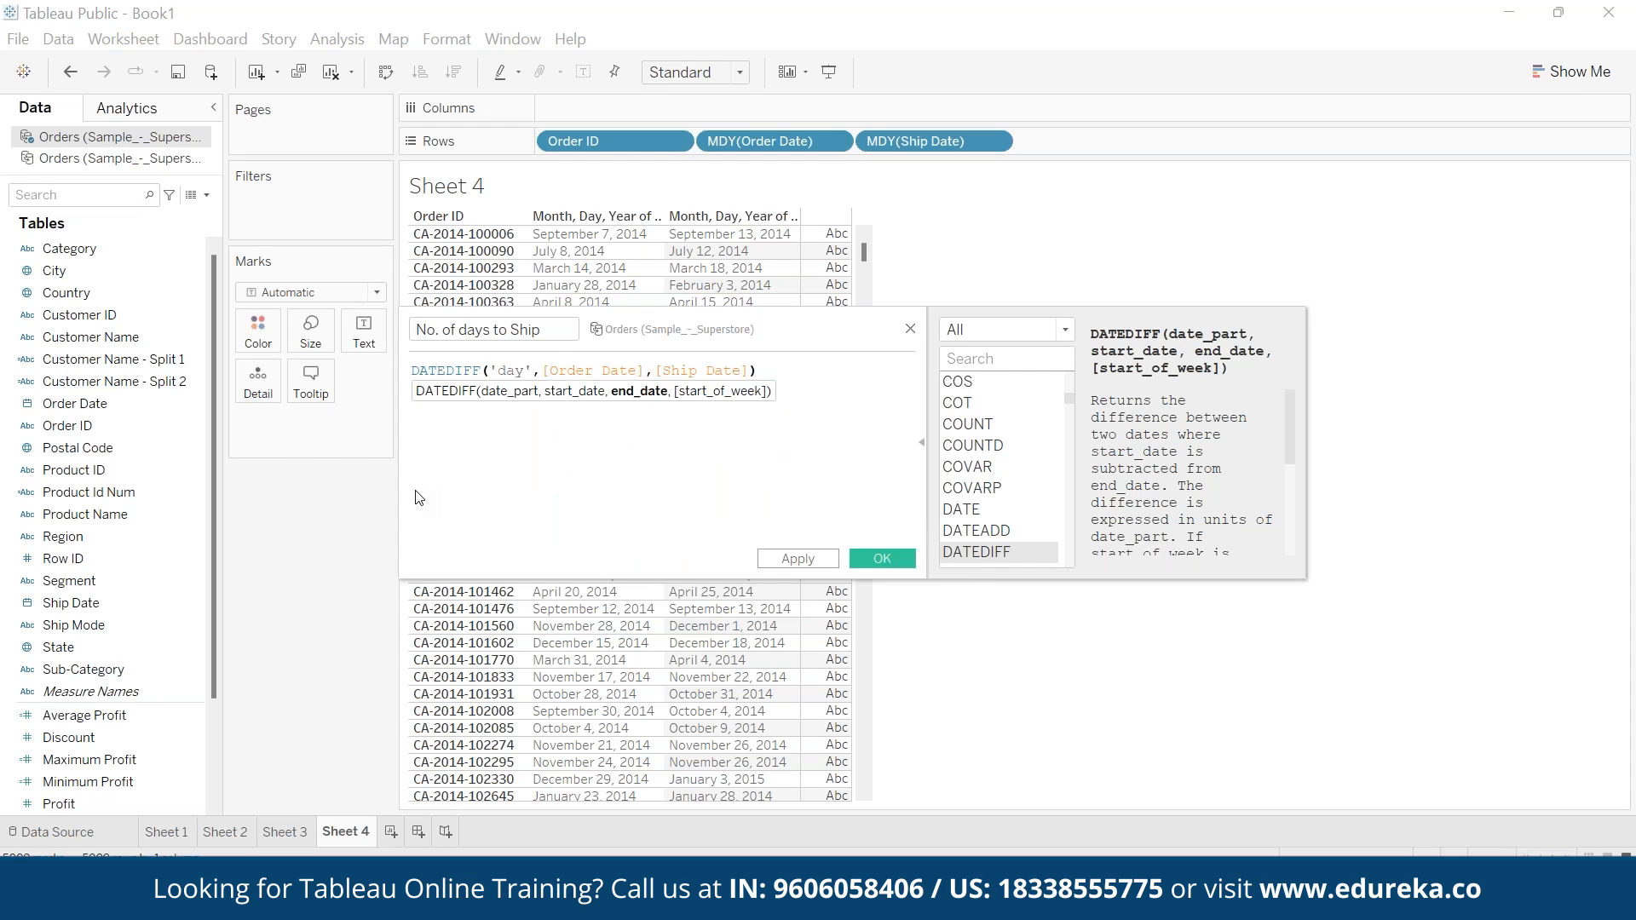
left_click(604, 483)
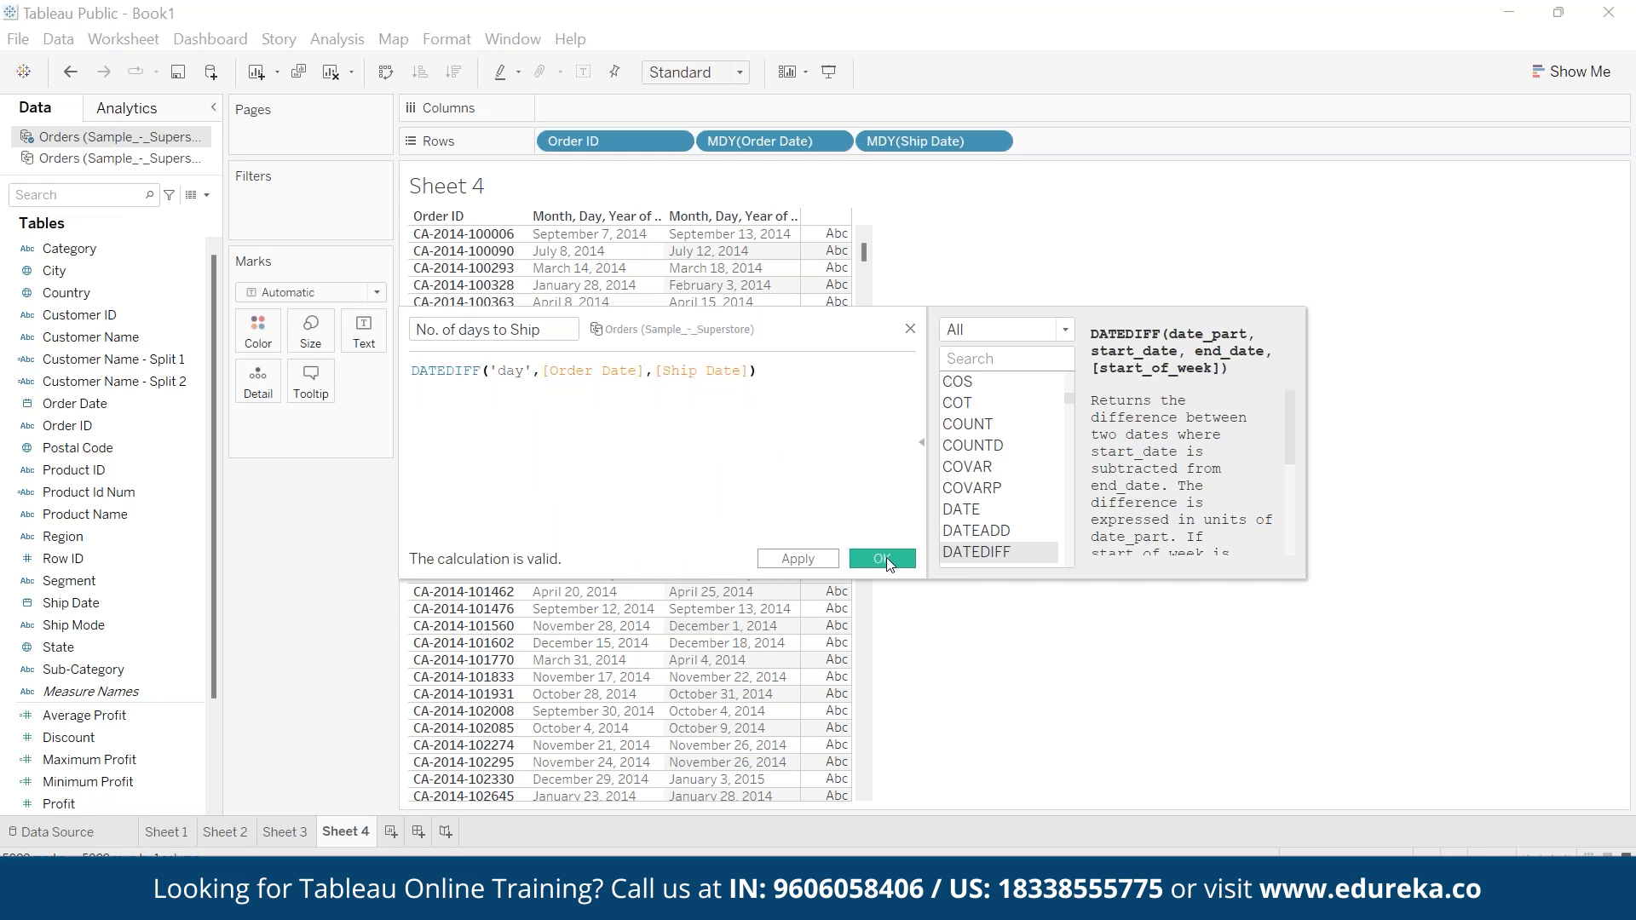
left_click(882, 558)
left_click_drag(95, 804, 364, 330)
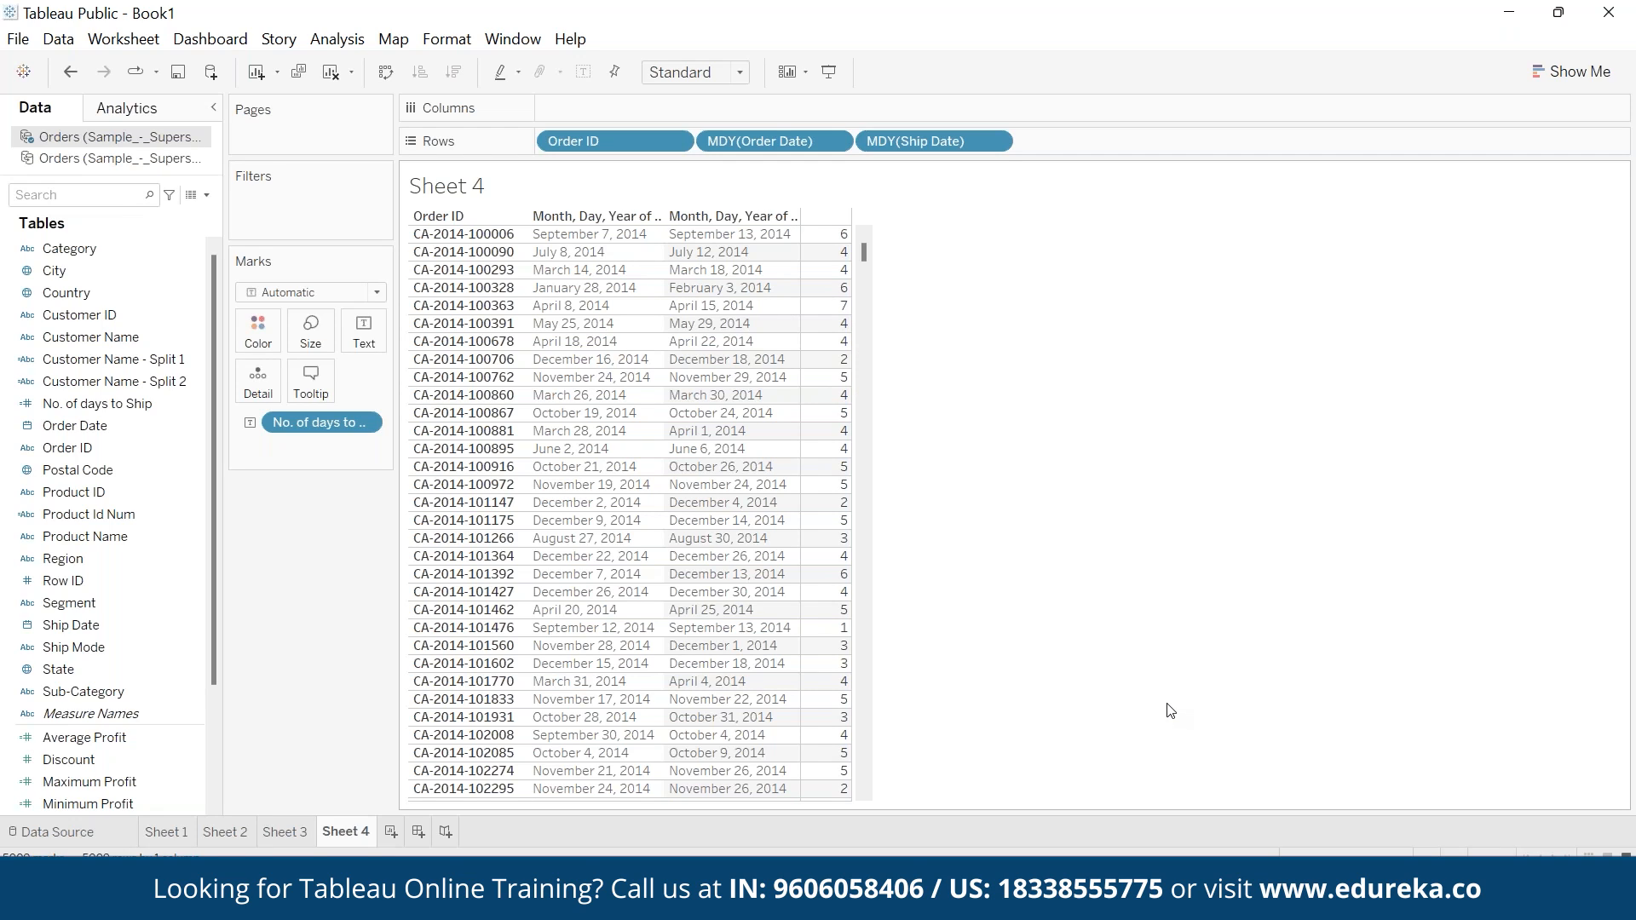
- Connect to the Microsoft Excel workbook MakeDate and review its Year, Month and Day columns
left_click(211, 72)
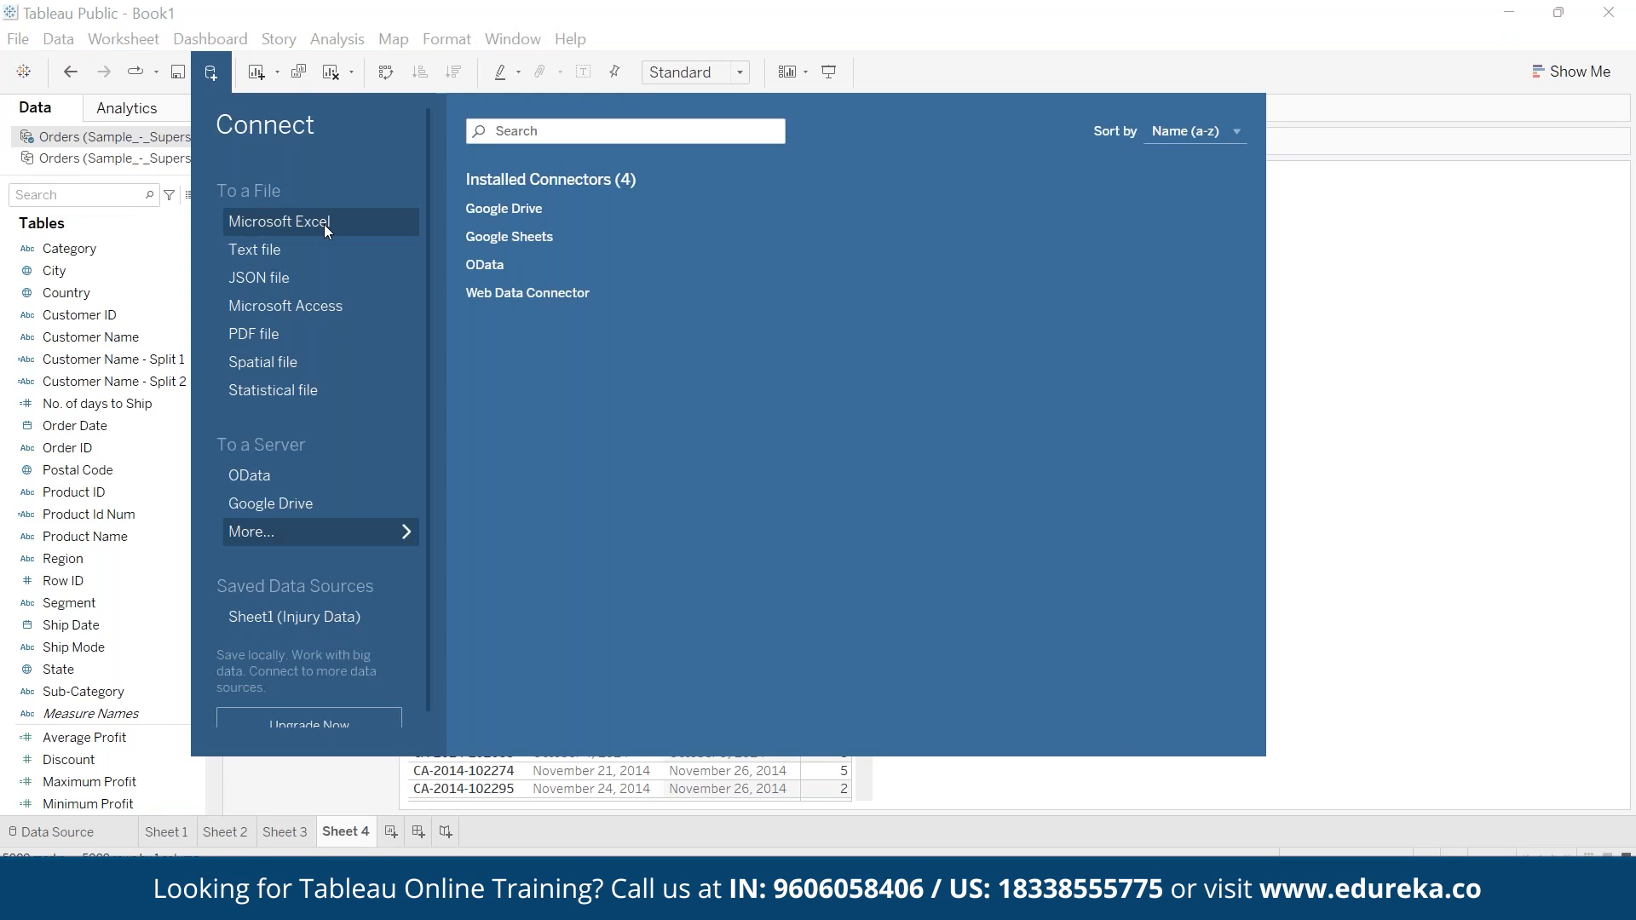
left_click(324, 223)
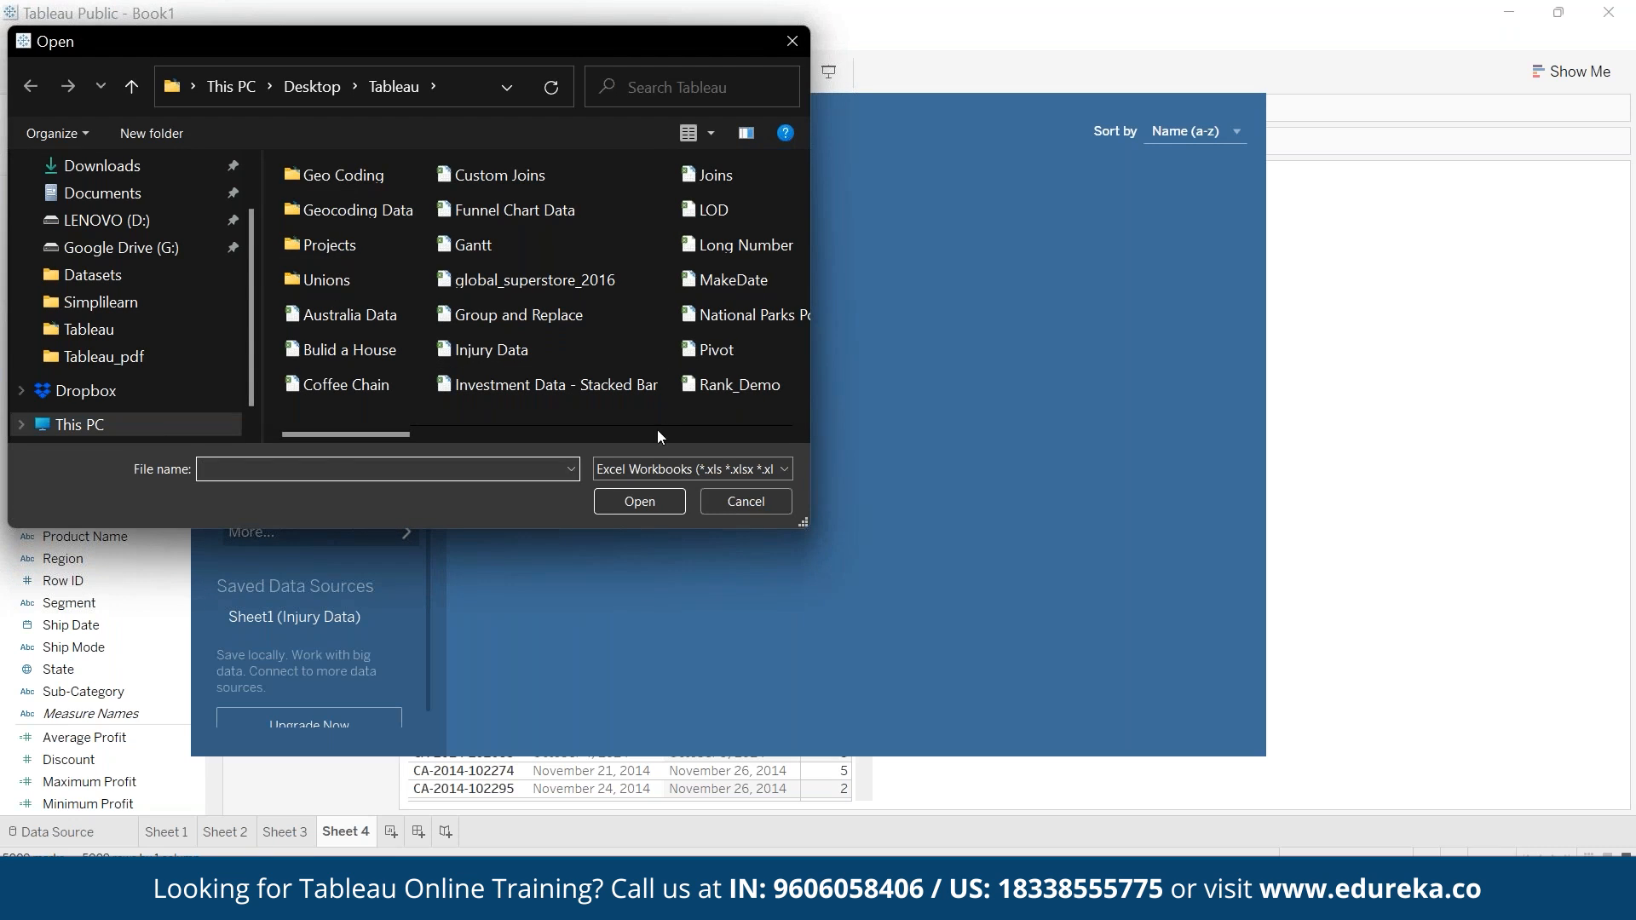
left_click(738, 280)
left_click(657, 503)
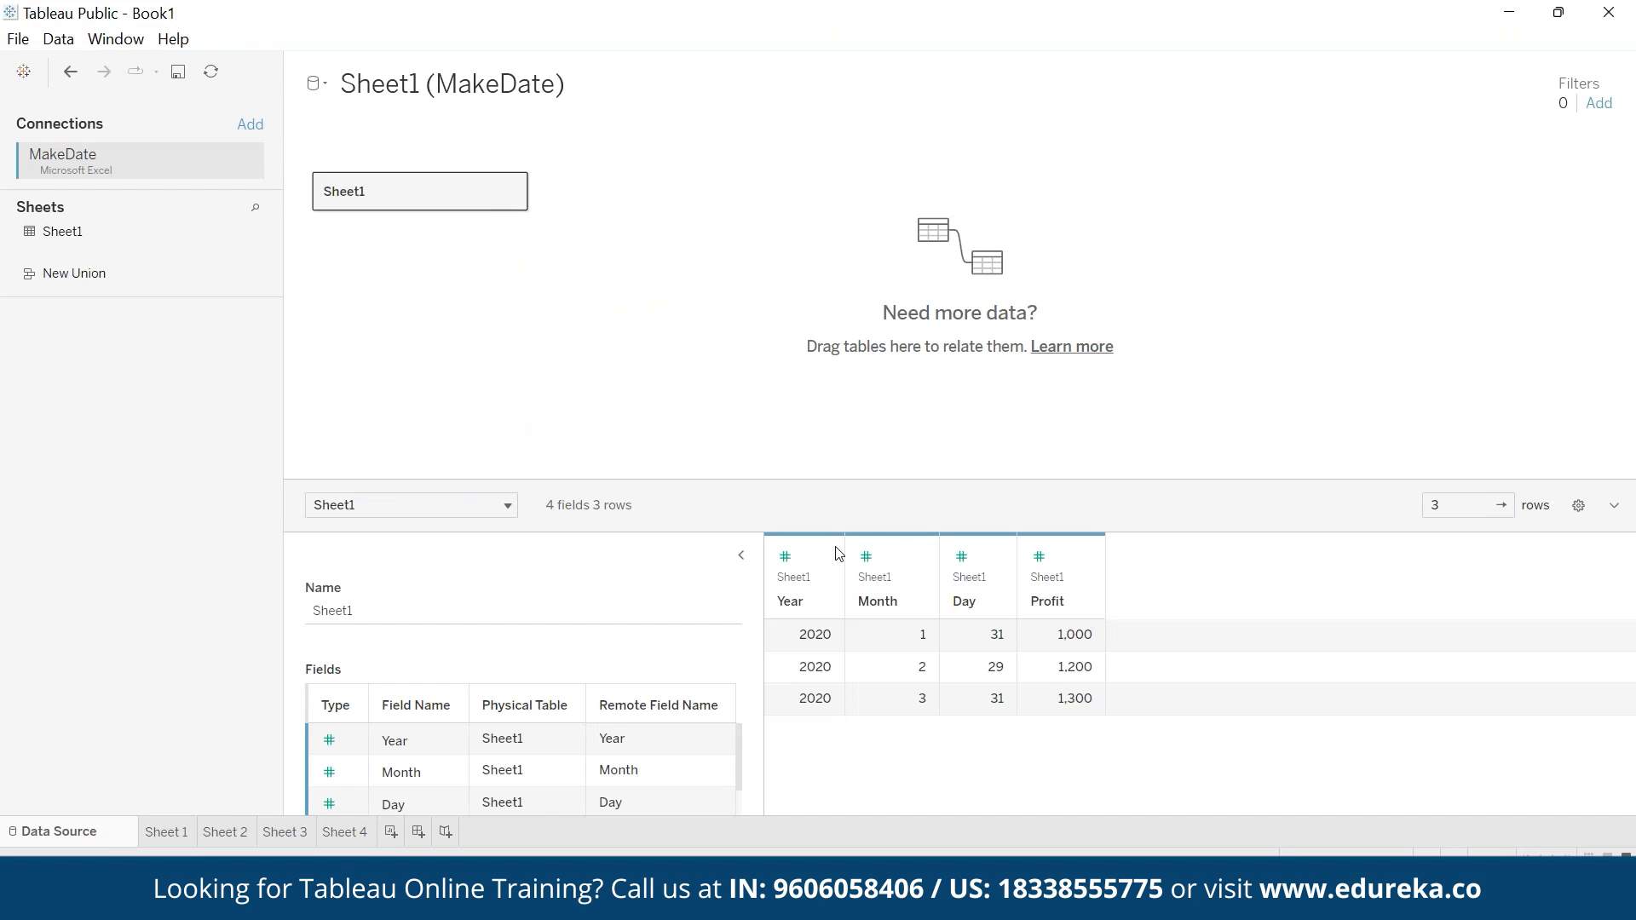
left_click(800, 554)
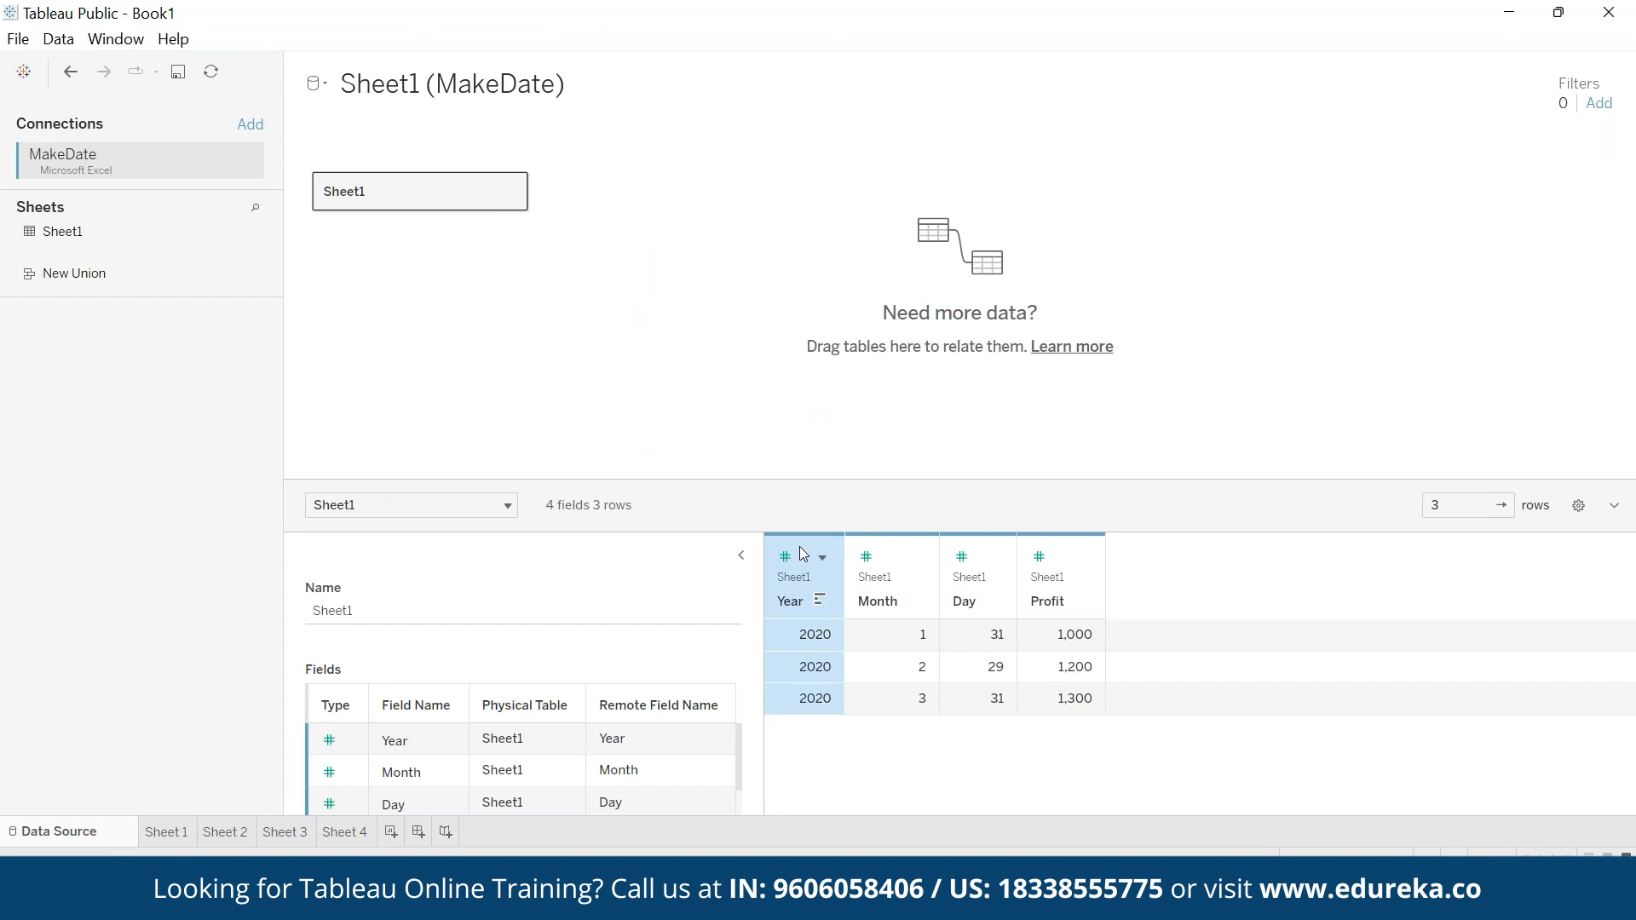
left_click(893, 547)
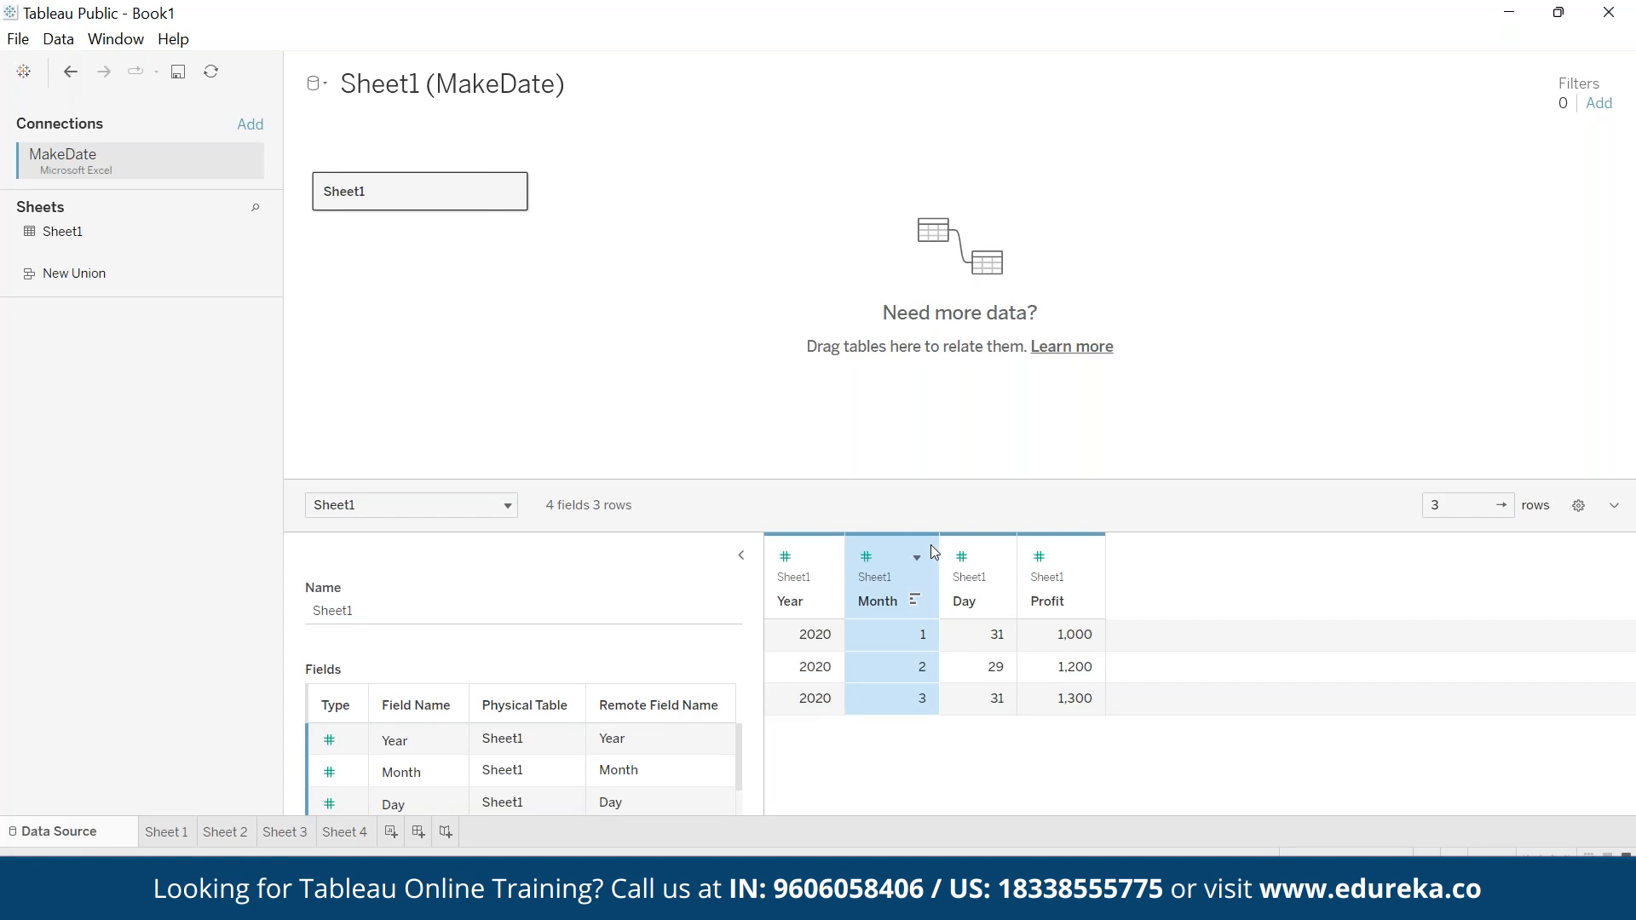
left_click(982, 549)
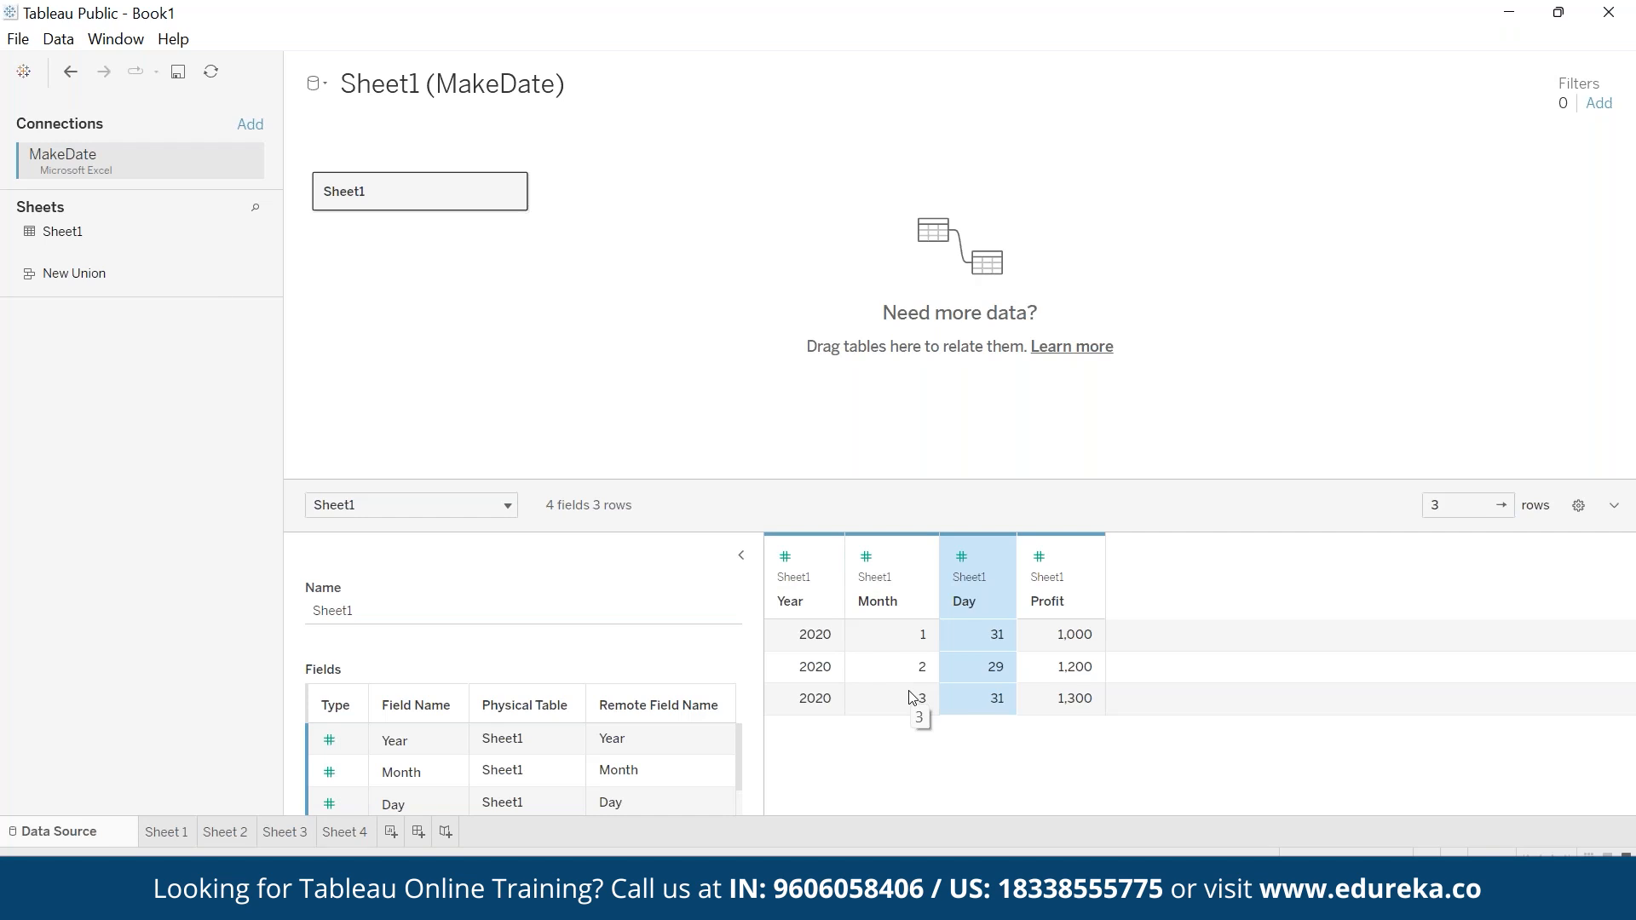
- Add a new worksheet and create a calculated field named datee on the MakeDate data
left_click(390, 832)
left_click(337, 39)
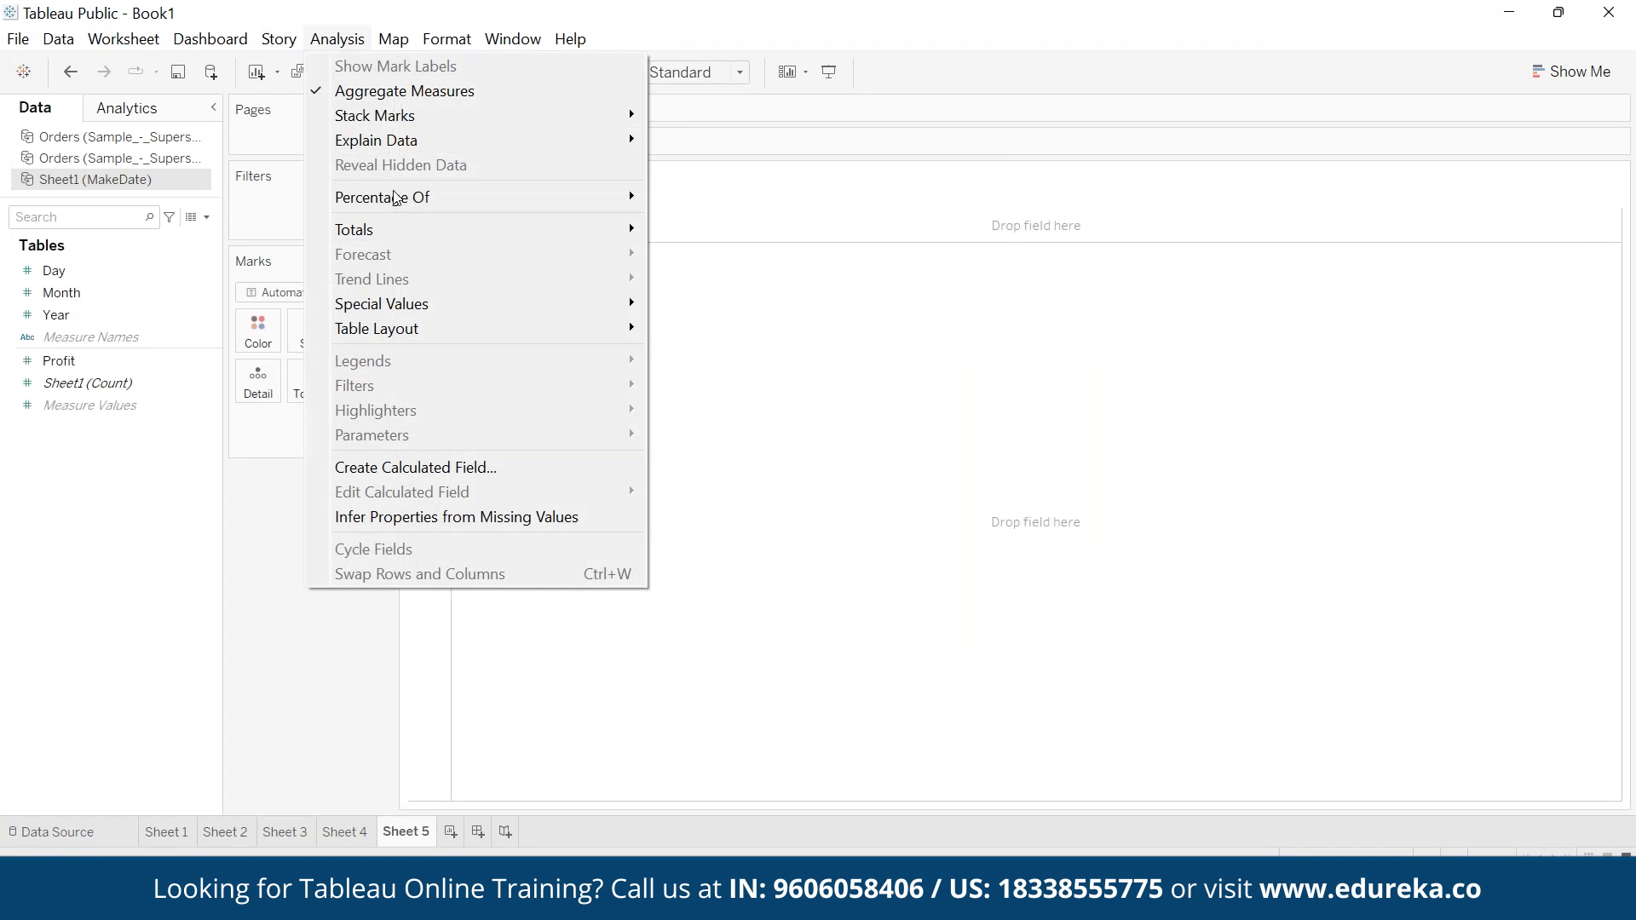
left_click(494, 468)
type("datw")
key("Tab")
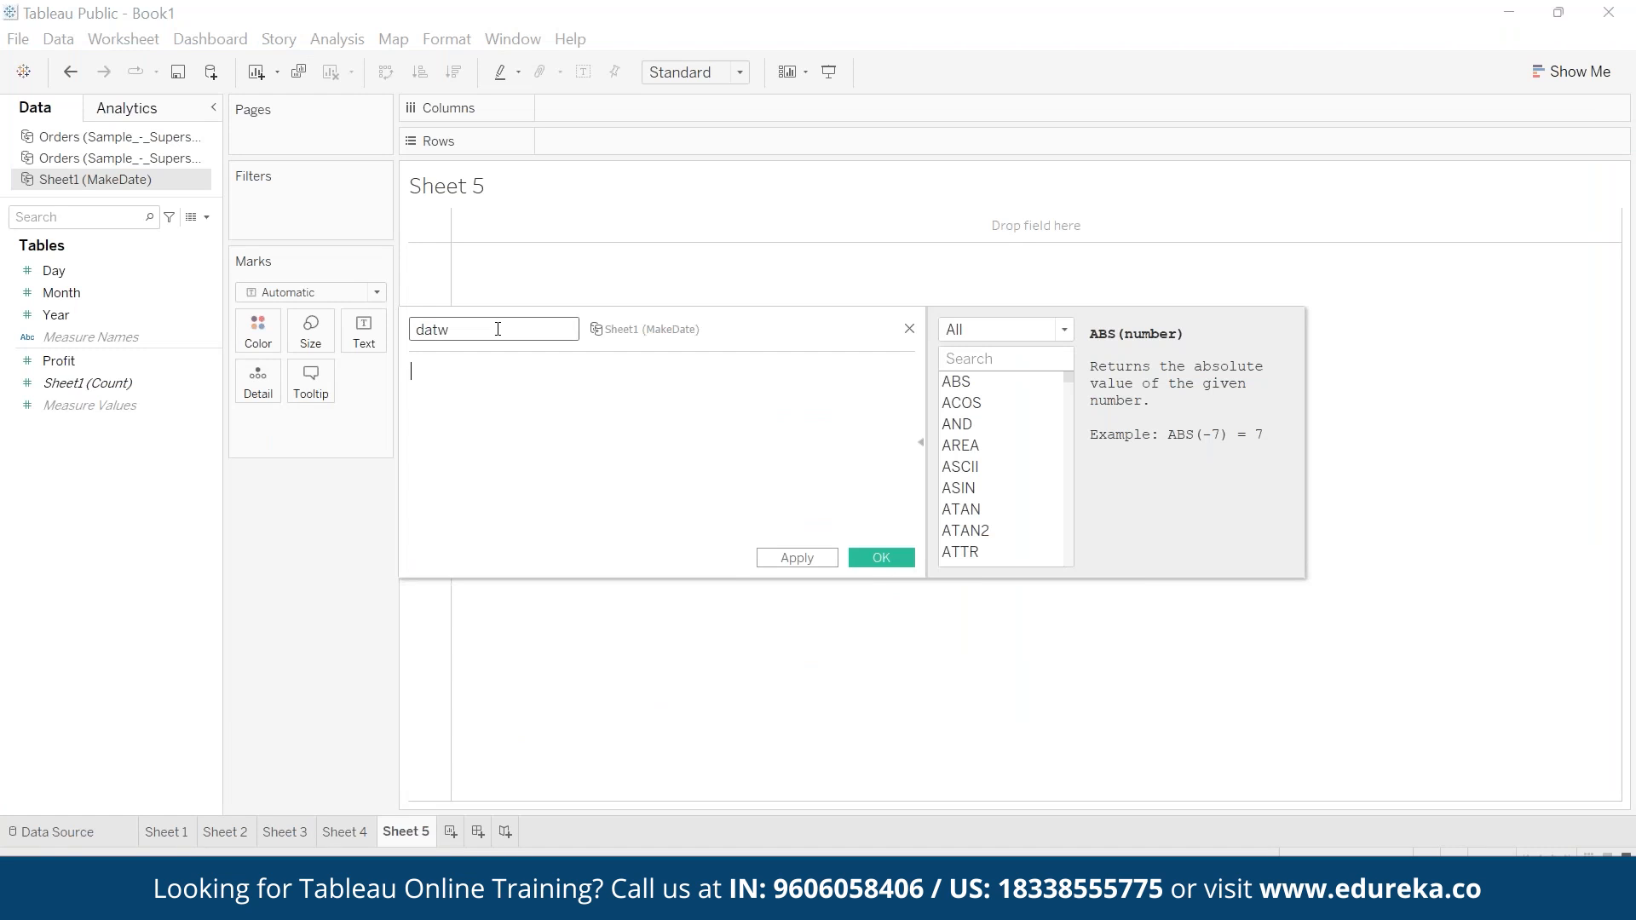
type("e")
key("Return")
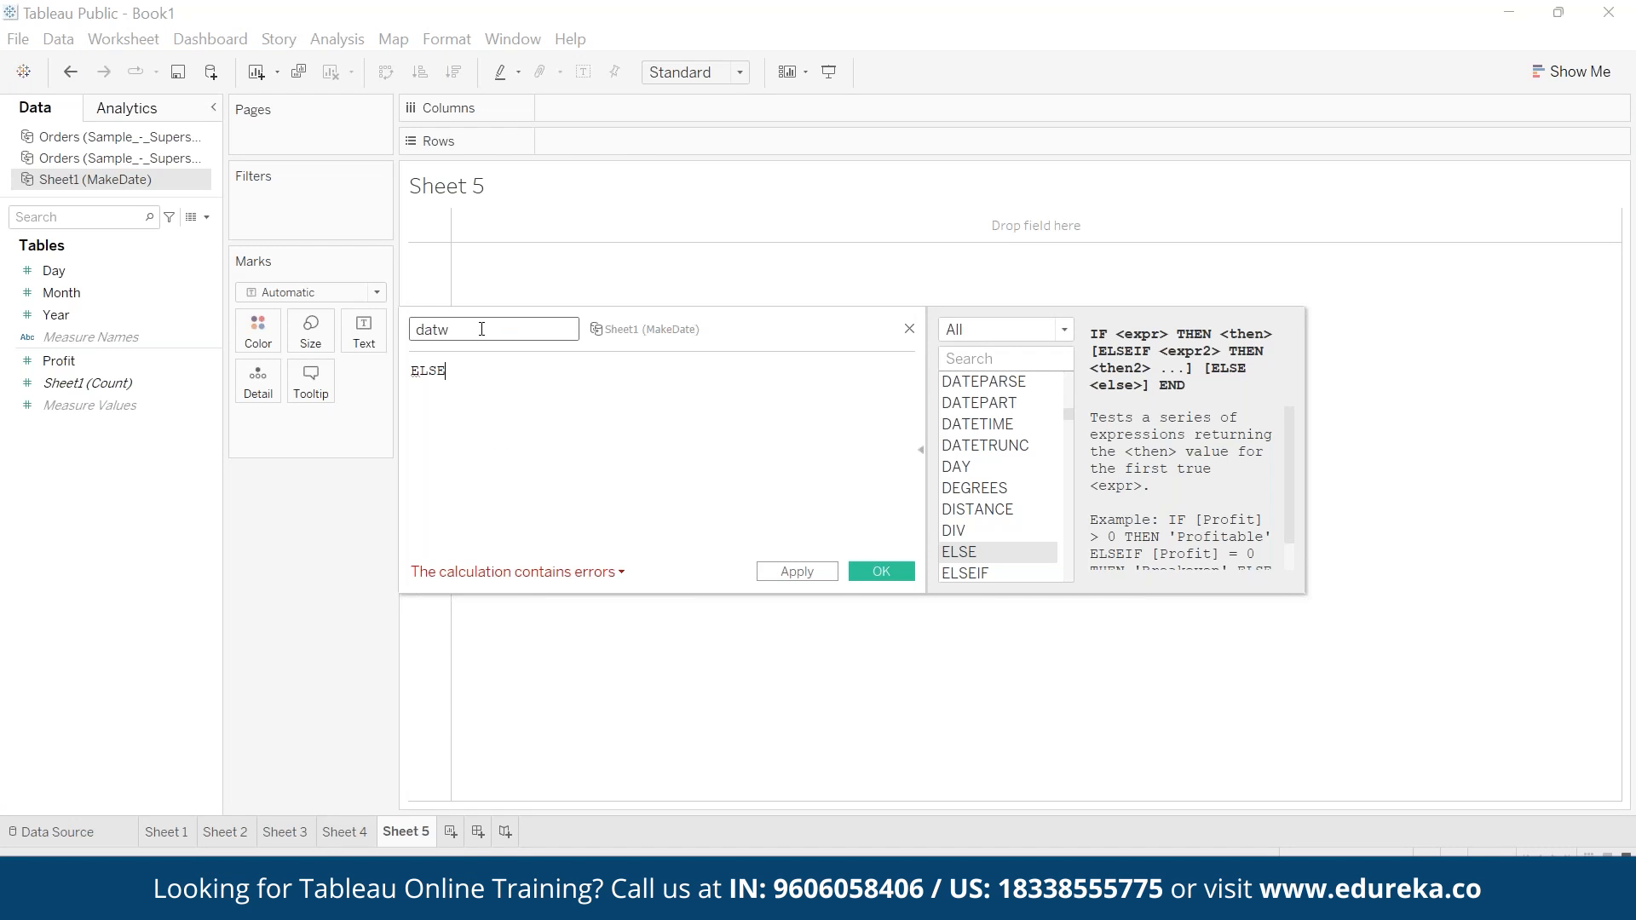
key("BackSpace")
type("ee")
- Enter the formula MAKEDATE([Year],[Month],[Day]) for the datee field and save it
key("Tab")
type("make")
key("Return")
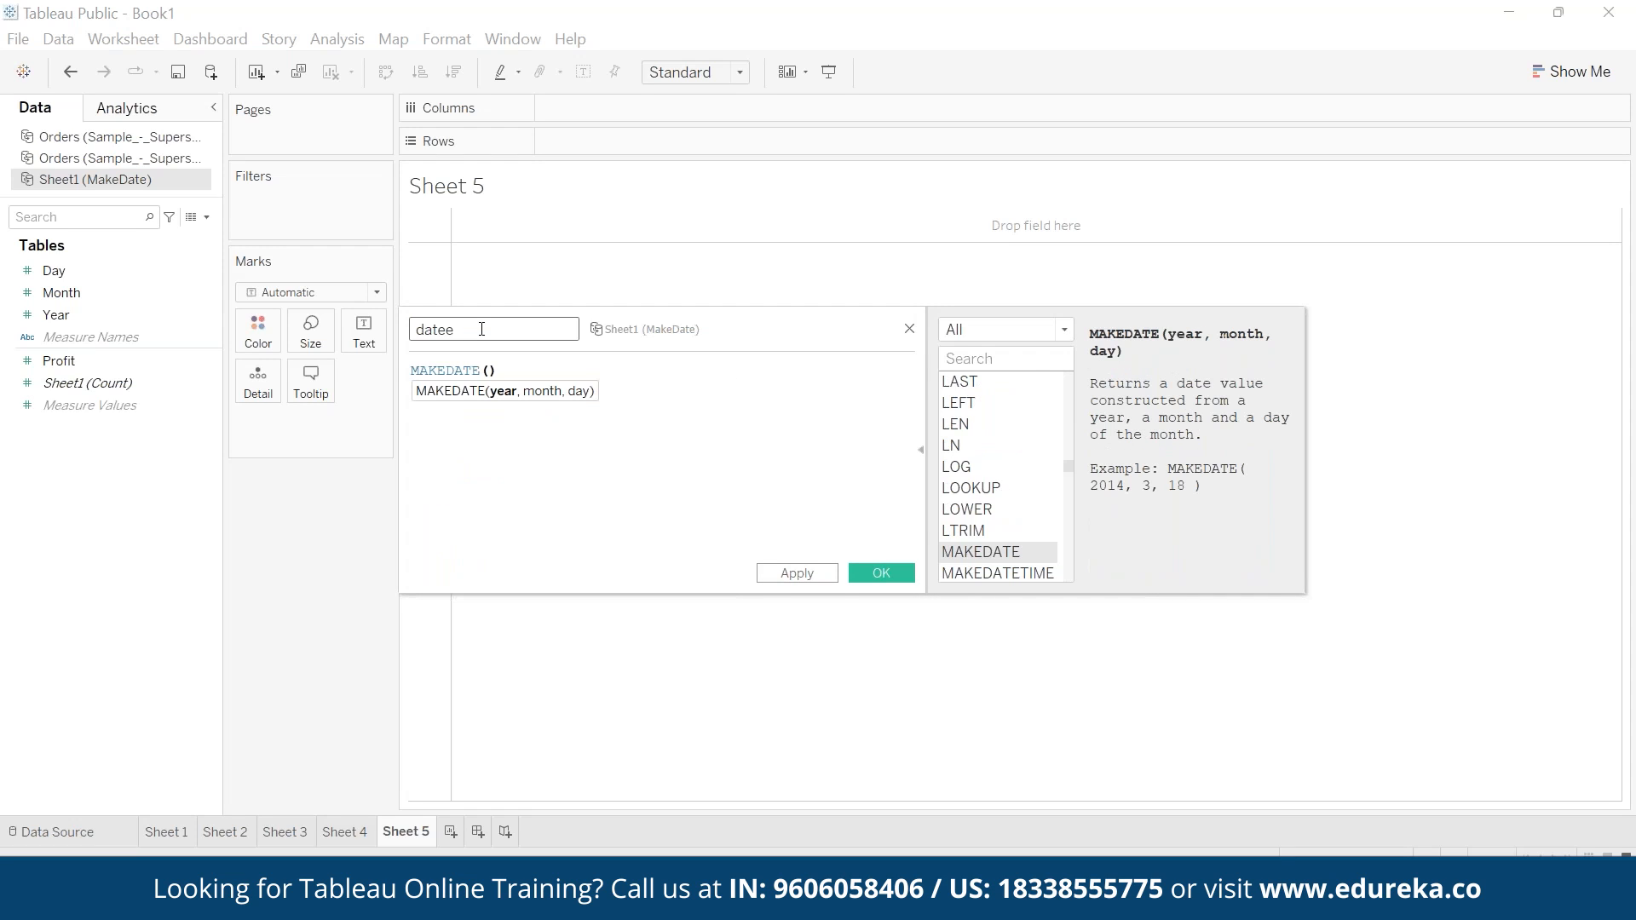
left_click(104, 313)
mouse_move(69, 315)
left_mouse_down()
mouse_move(255, 358)
mouse_move(501, 372)
left_mouse_up()
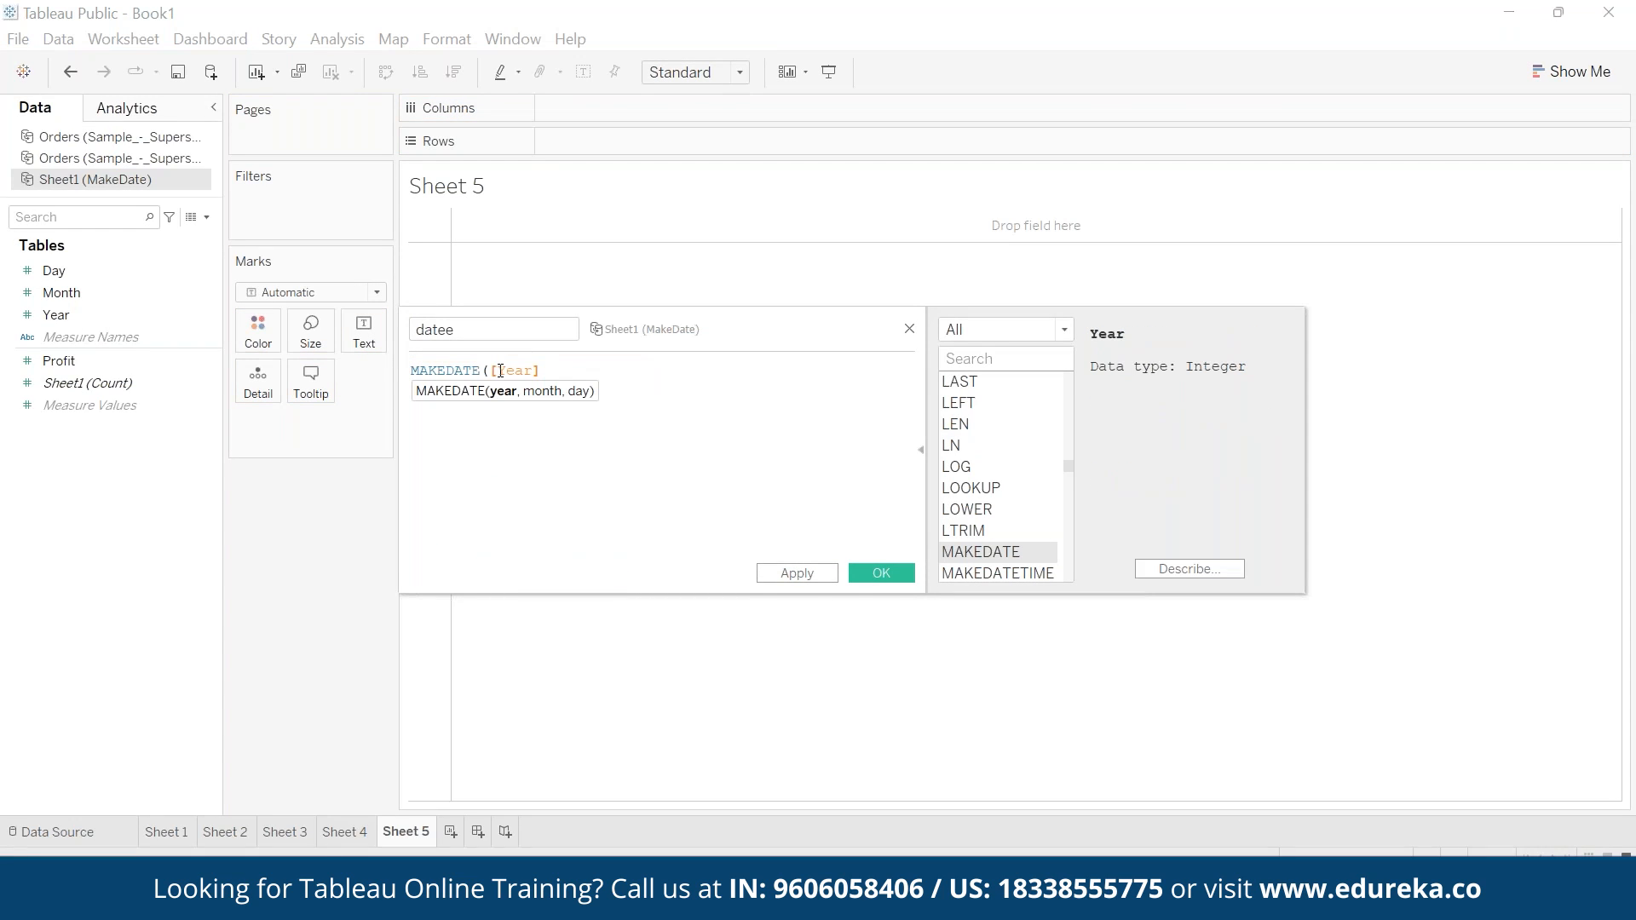
type(",")
left_click(61, 294)
left_click_drag(61, 294, 573, 371)
type(",")
left_click(132, 266)
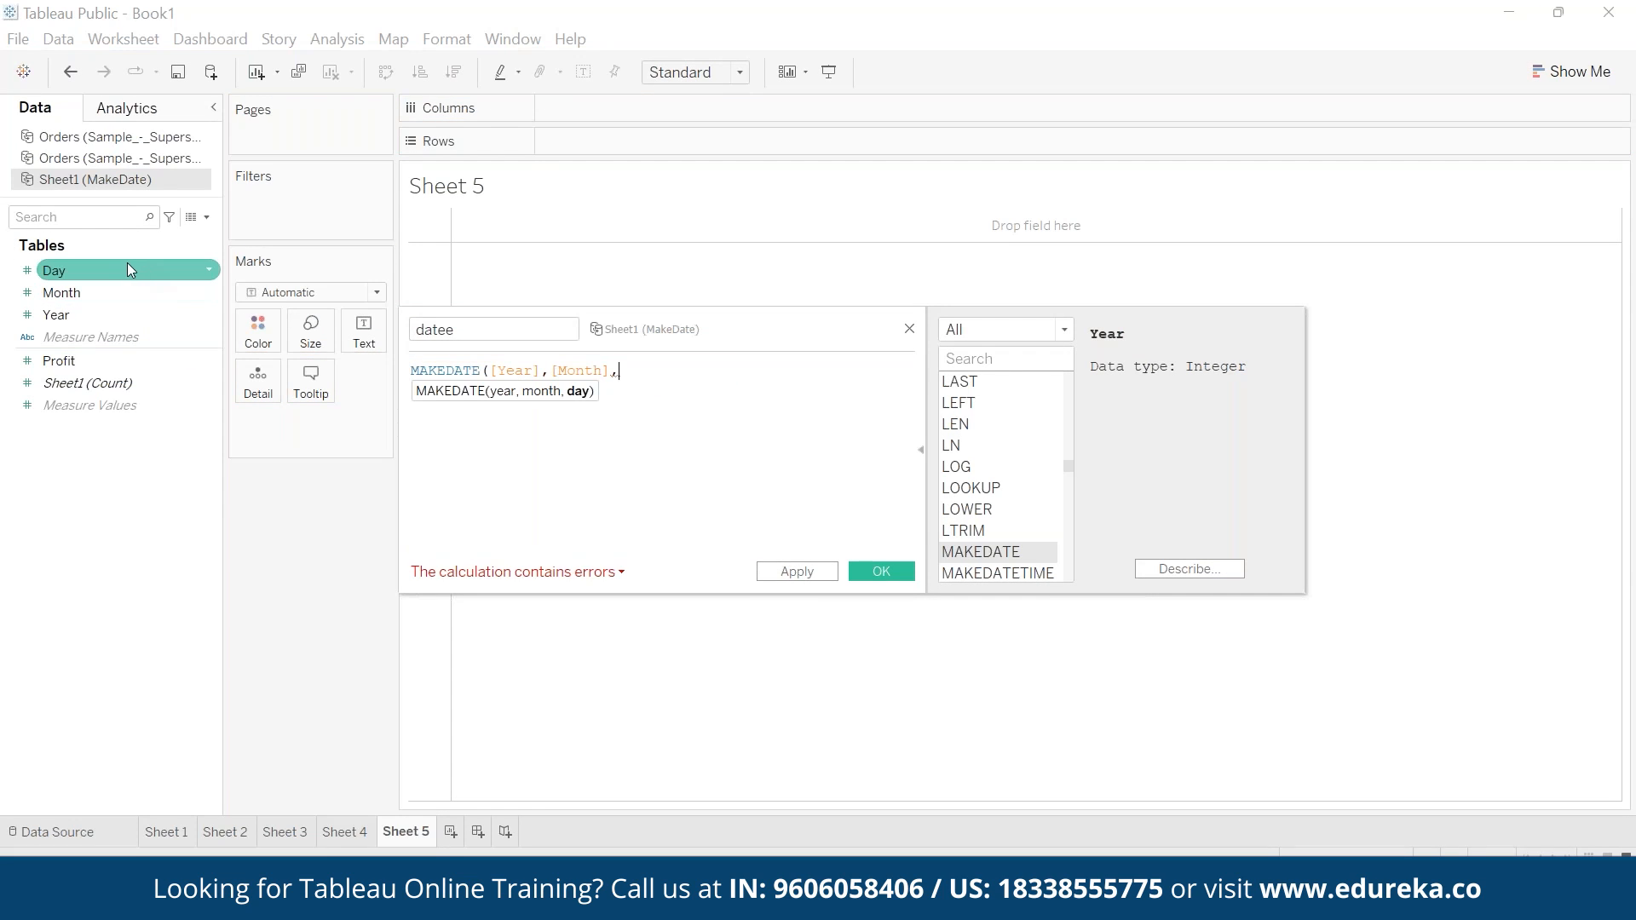
left_click_drag(125, 265, 477, 318)
left_click_drag(613, 372, 621, 372)
type(")")
left_click(880, 573)
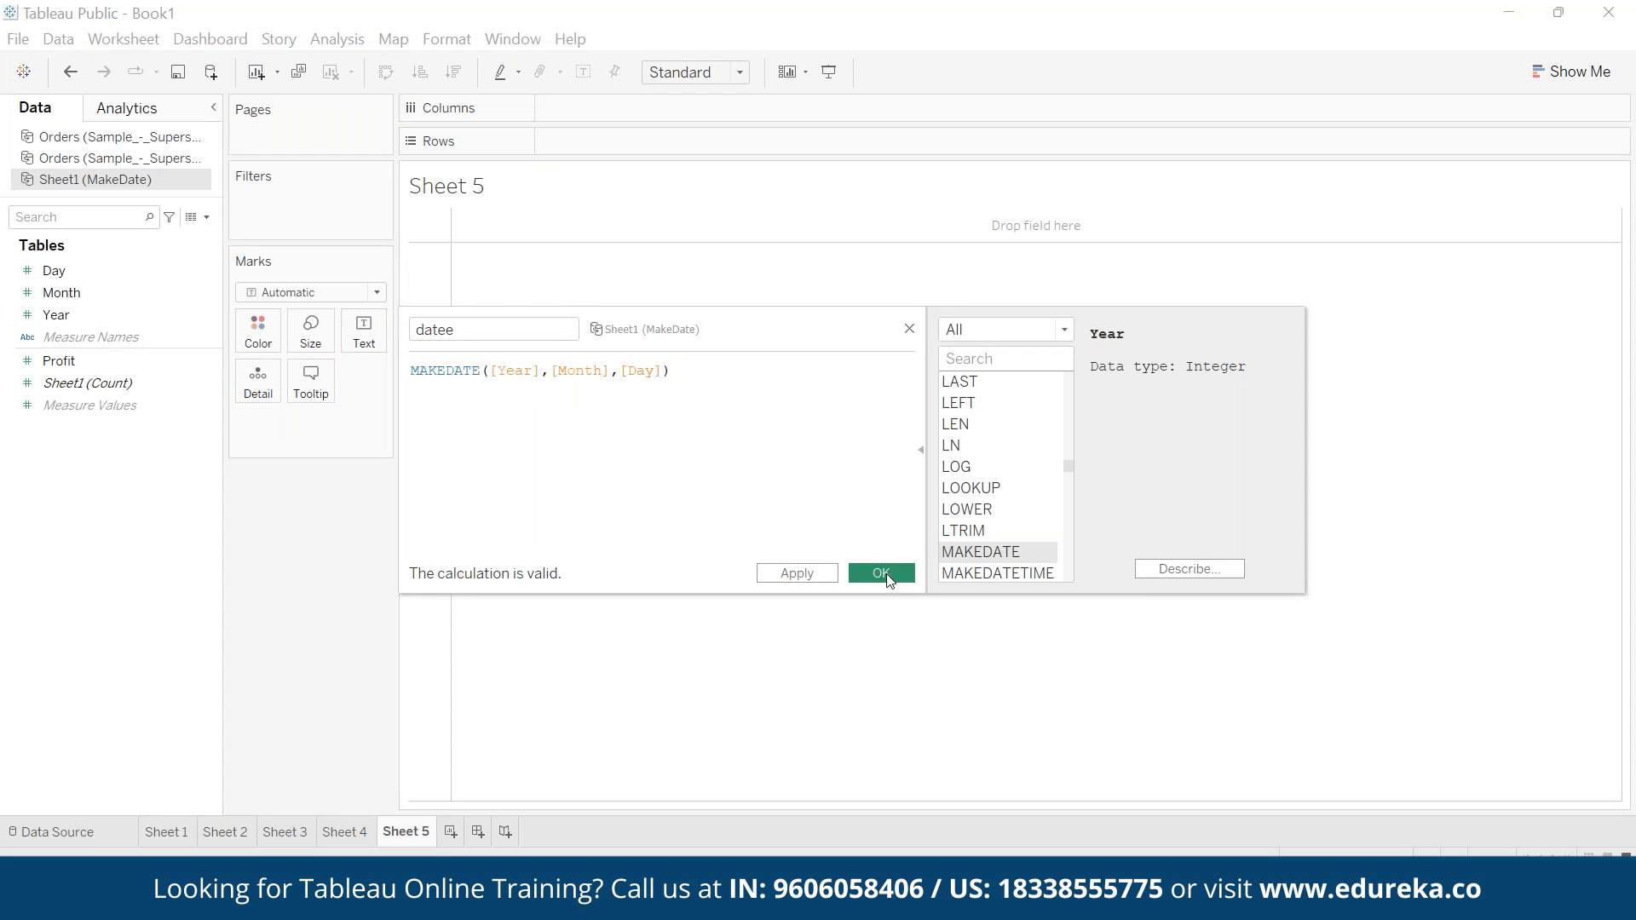
- Break down the rows of Sheet 5 by datee into year, quarter, month and day, and show Profit as text
left_click_drag(90, 273, 585, 157)
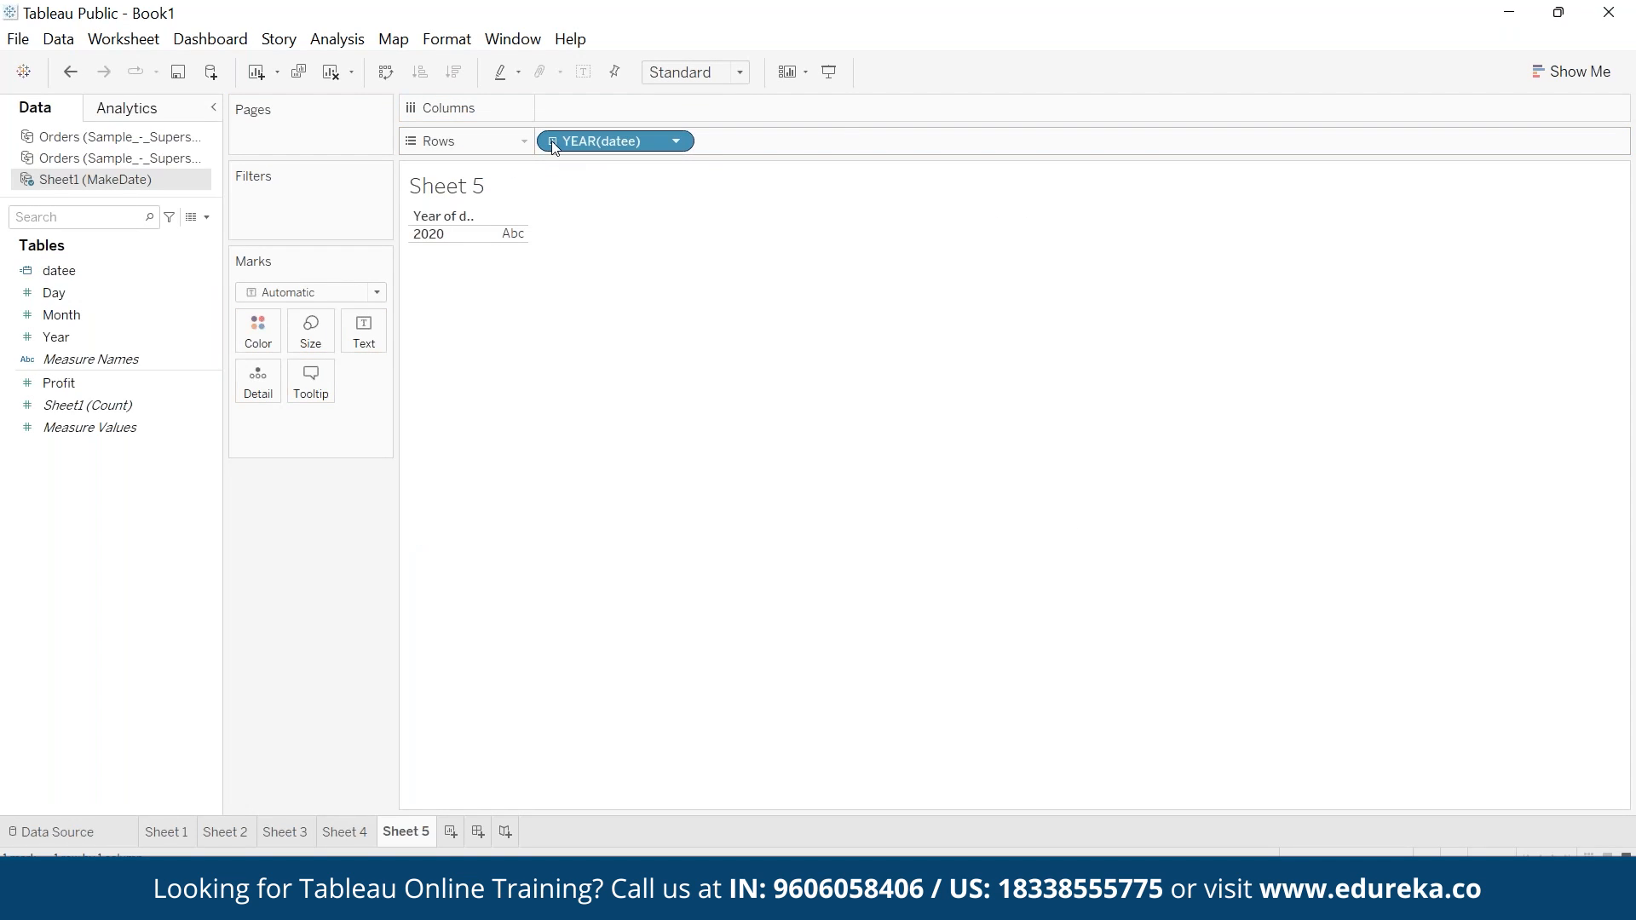
left_click(552, 141)
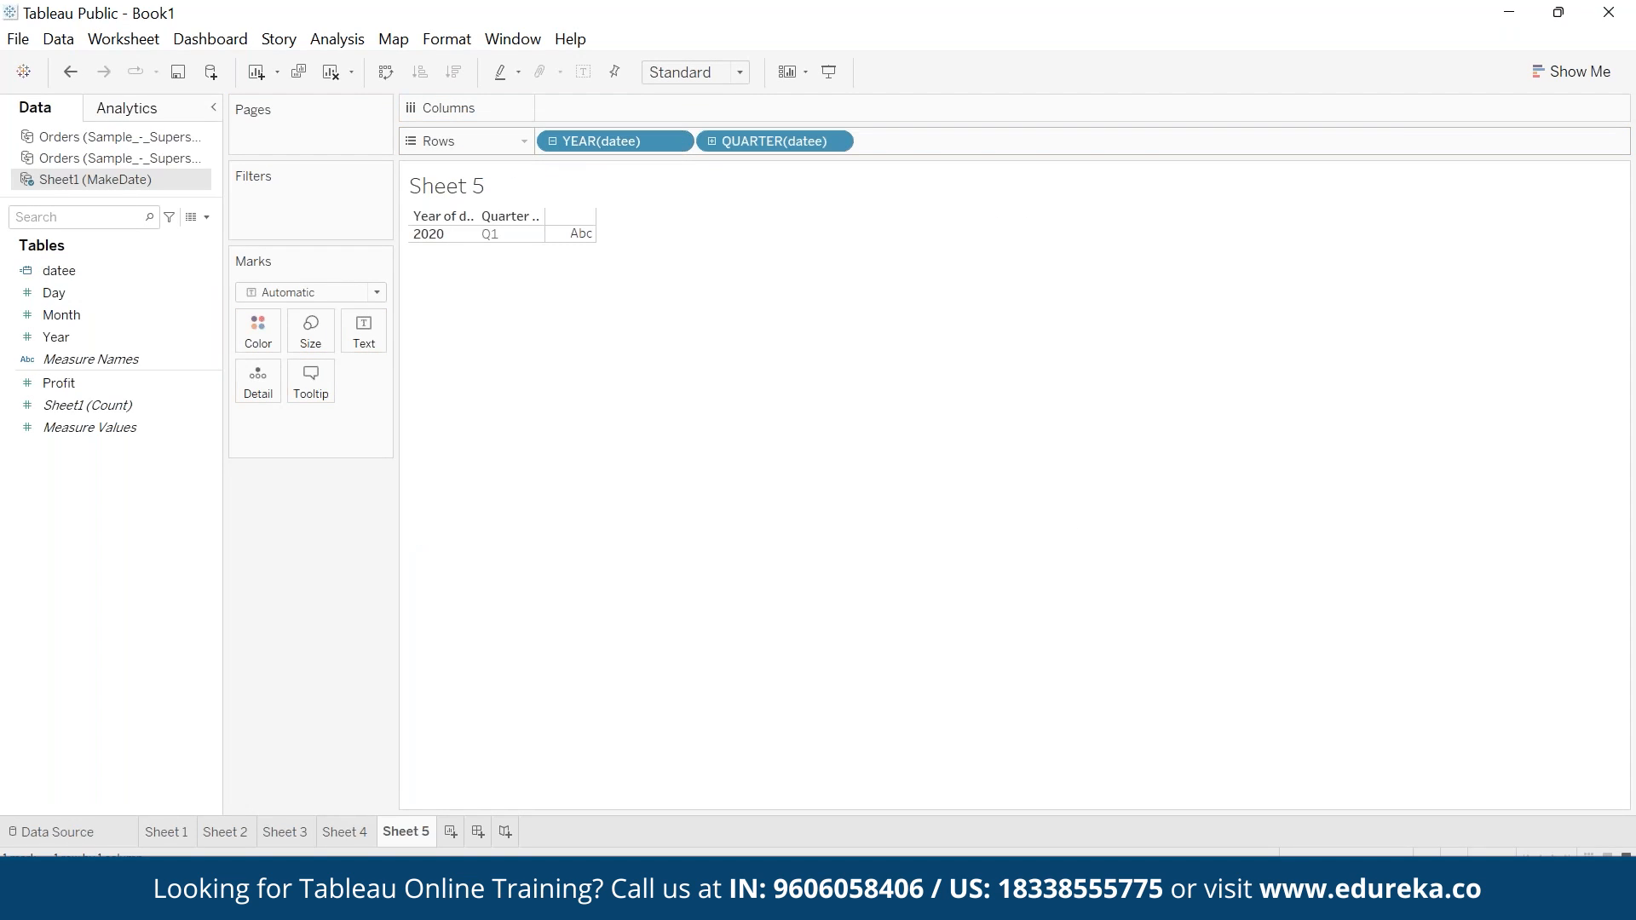
left_click(714, 141)
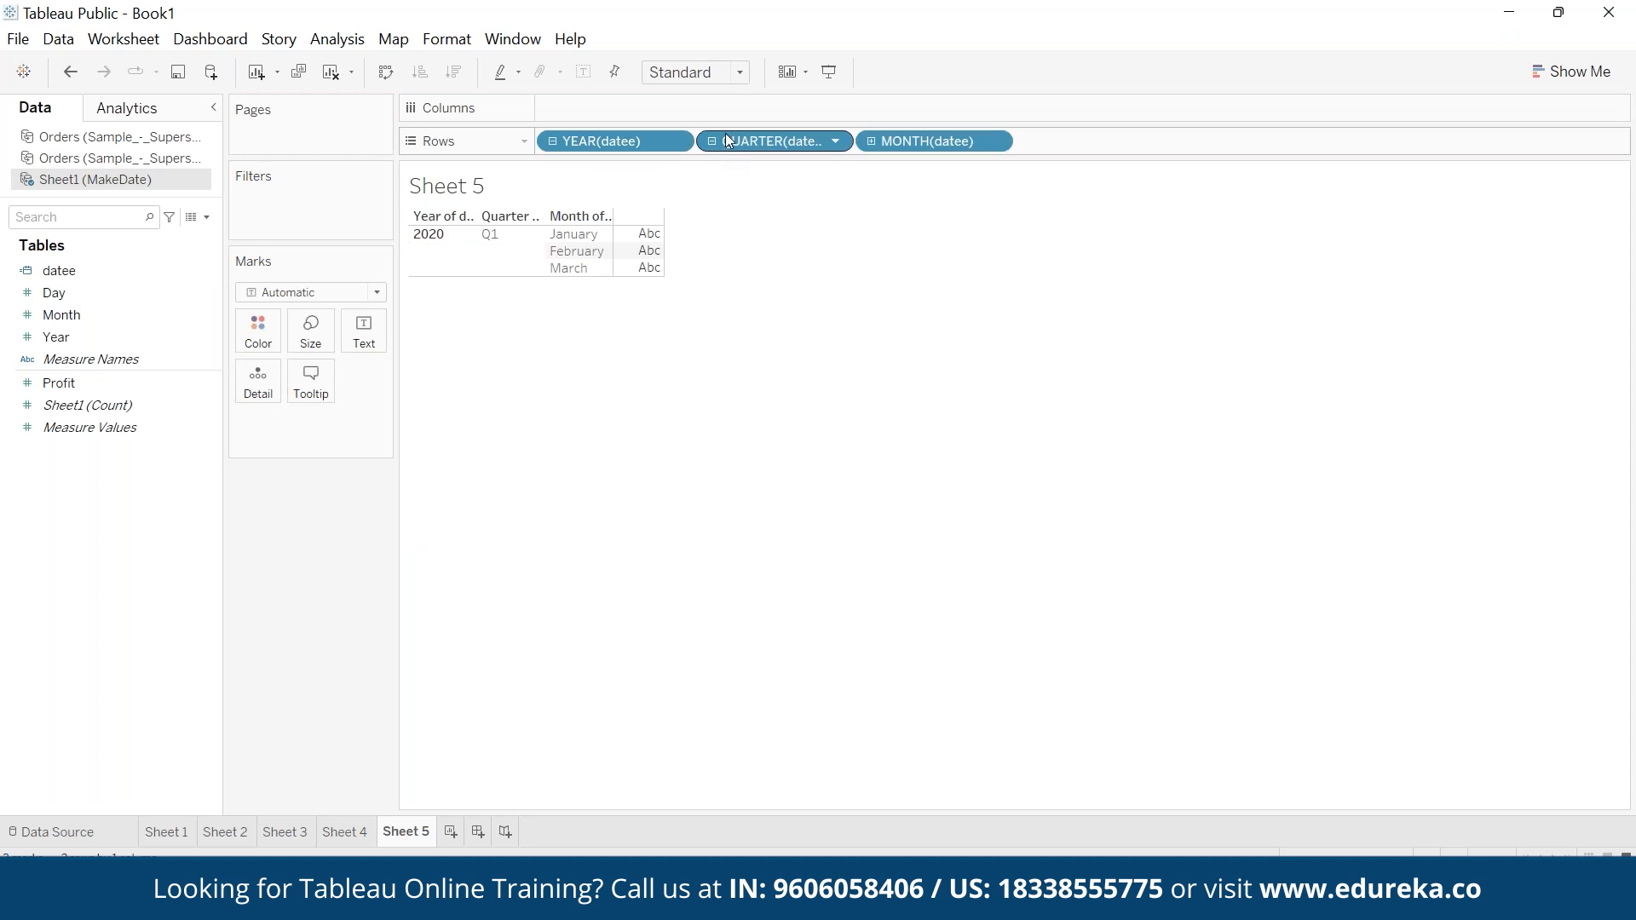
left_click(870, 141)
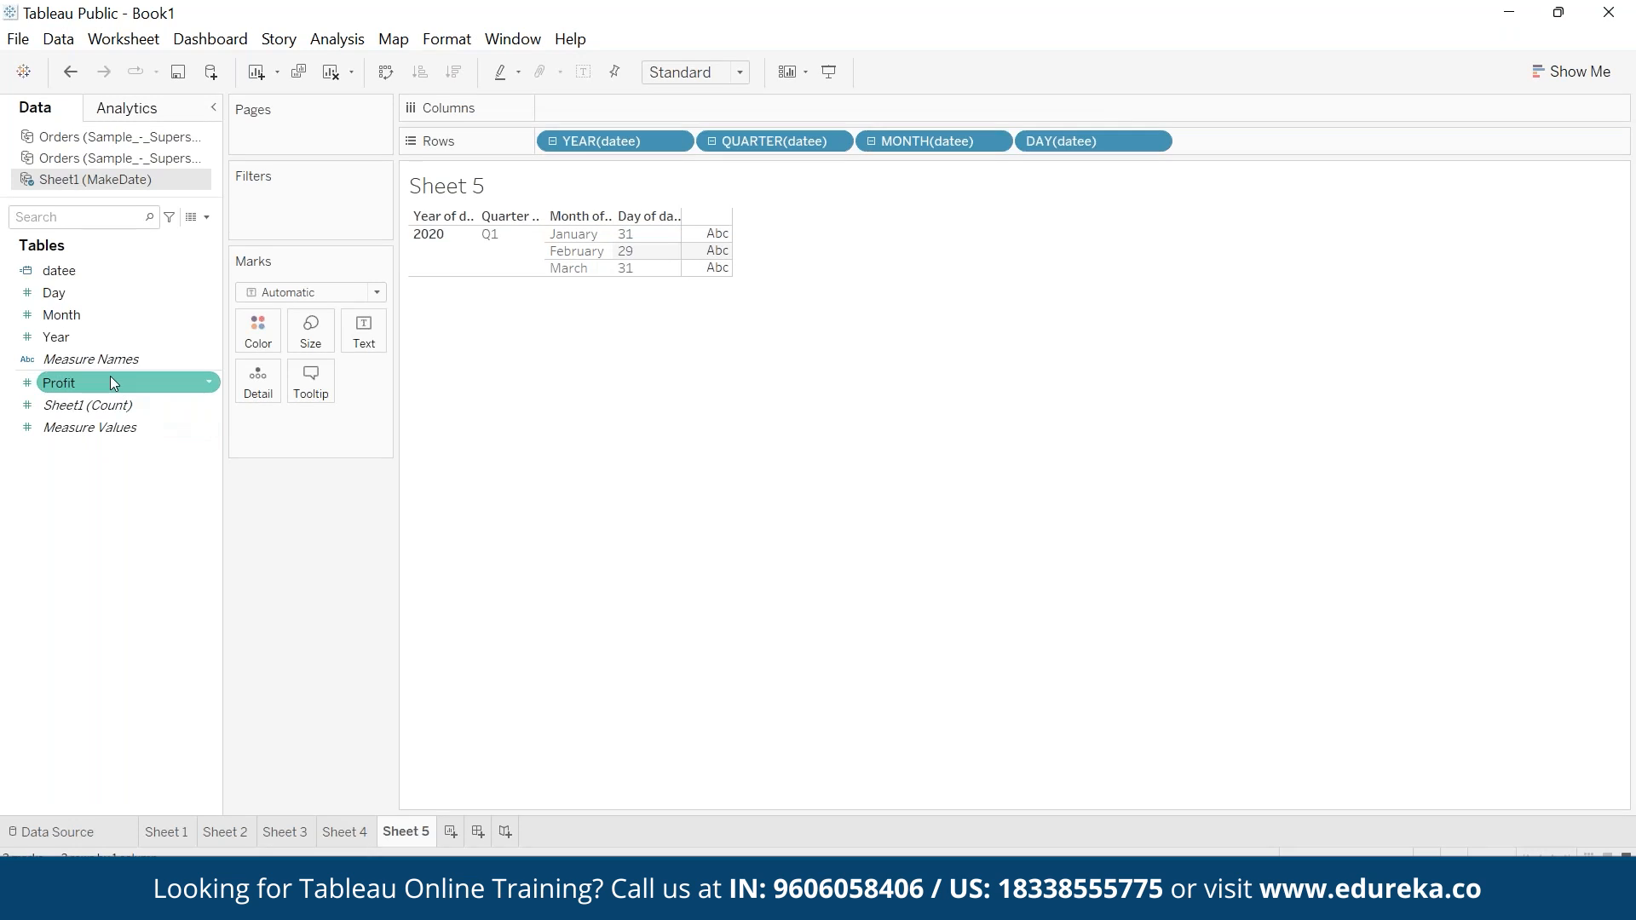
left_click_drag(110, 376, 364, 334)
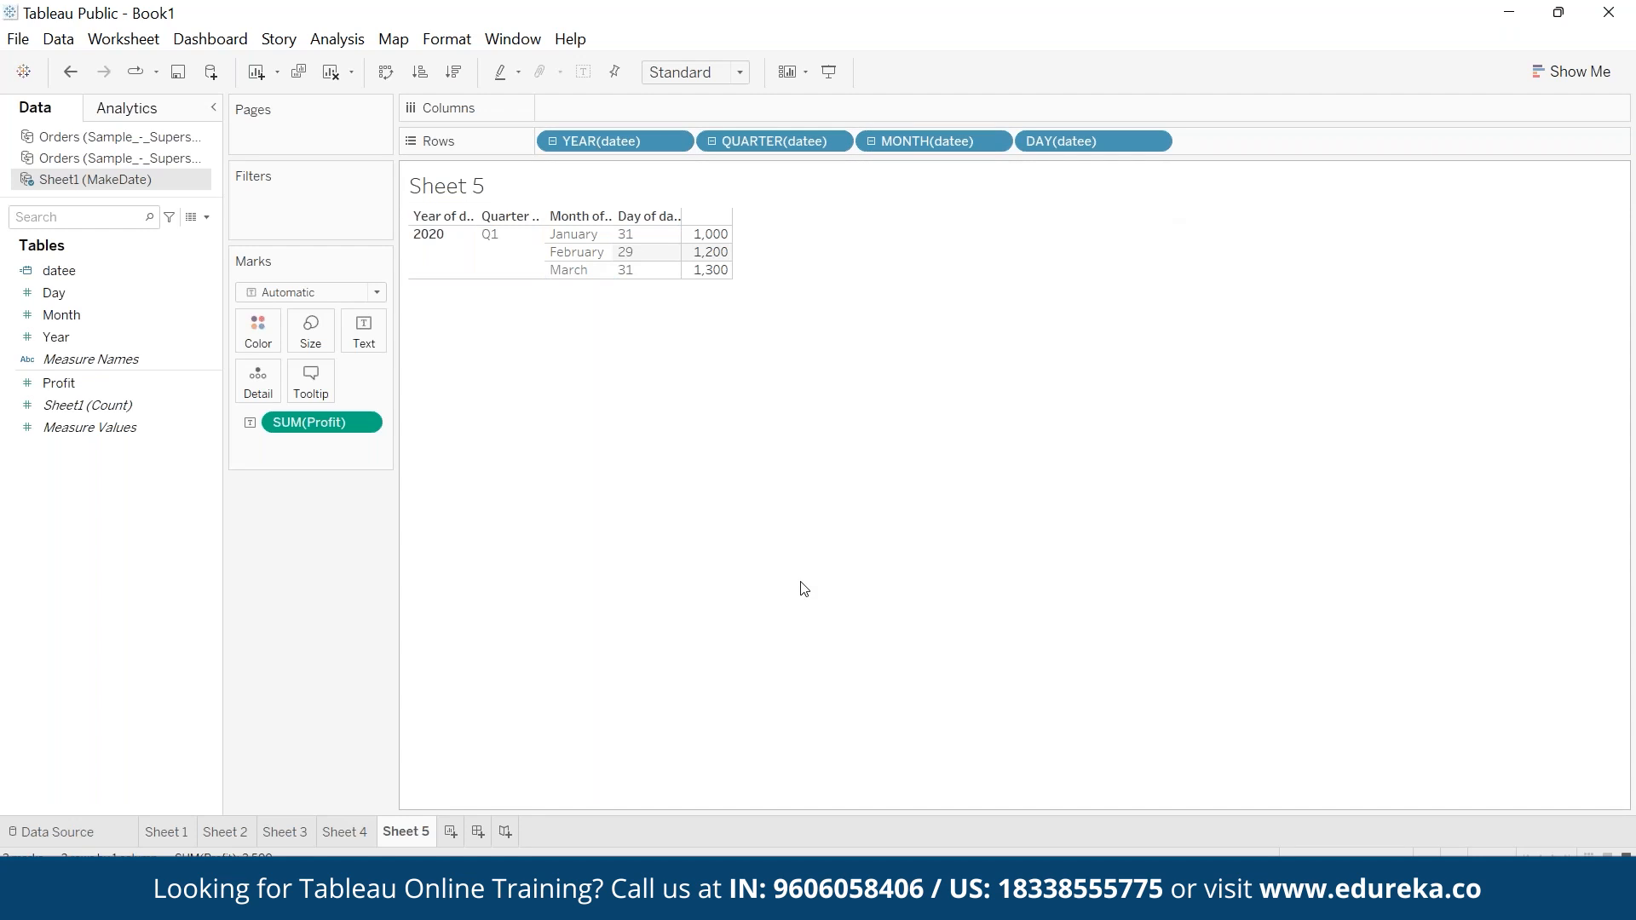
- Add a new worksheet and create a calculated field named month on the first Orders (Sample_-_Superstore) data source
left_click(451, 831)
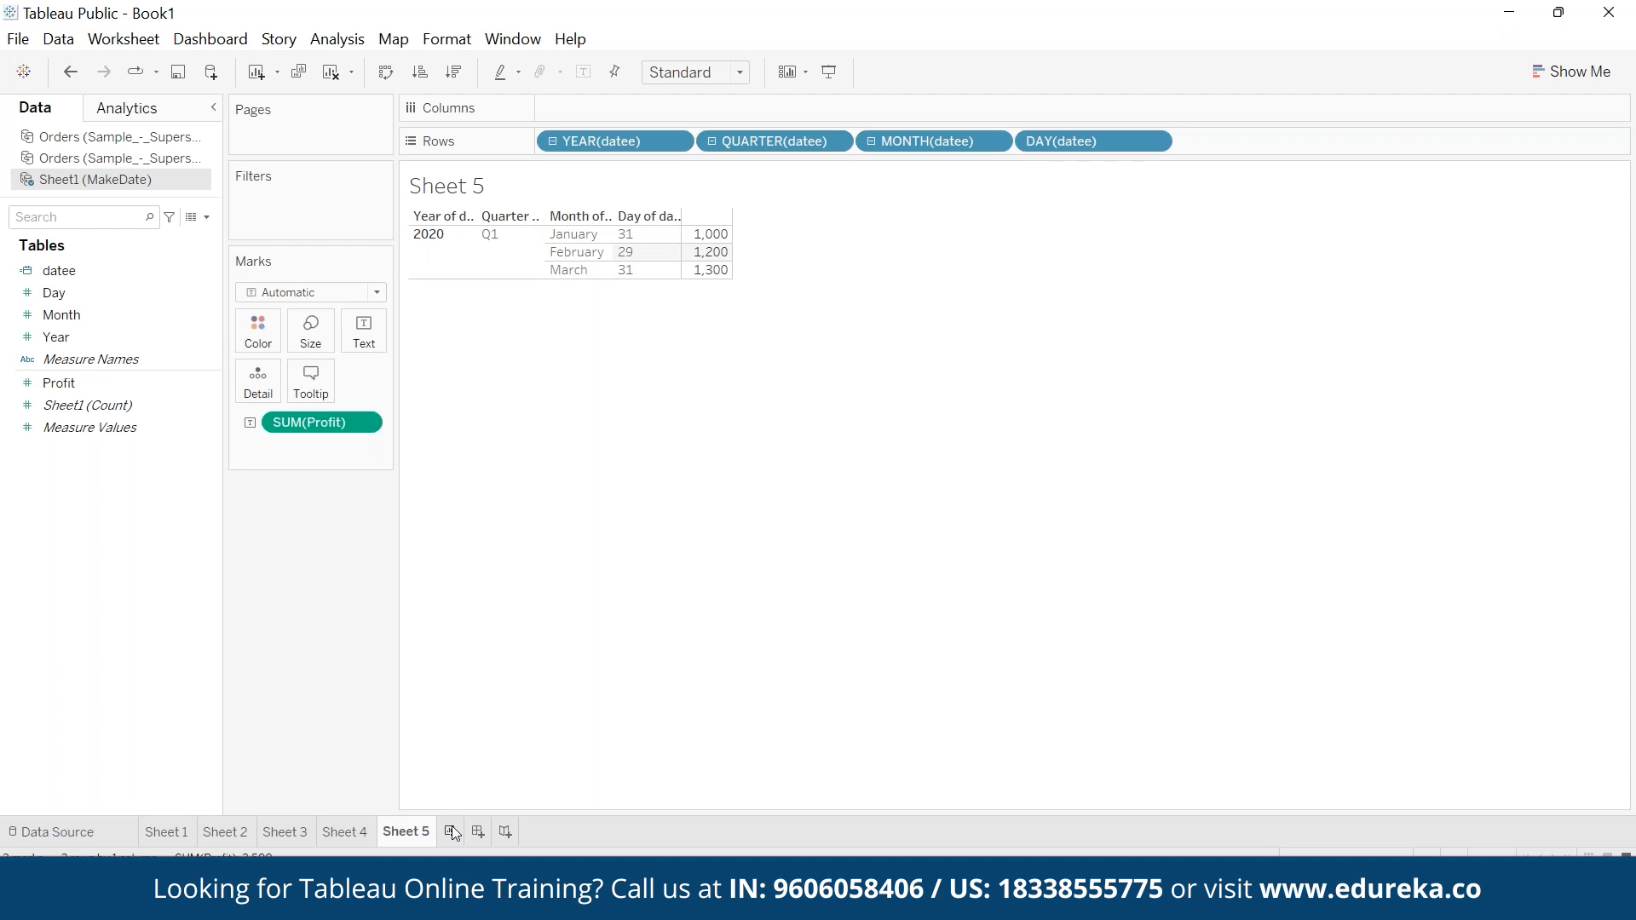
left_click(158, 139)
left_click(129, 447)
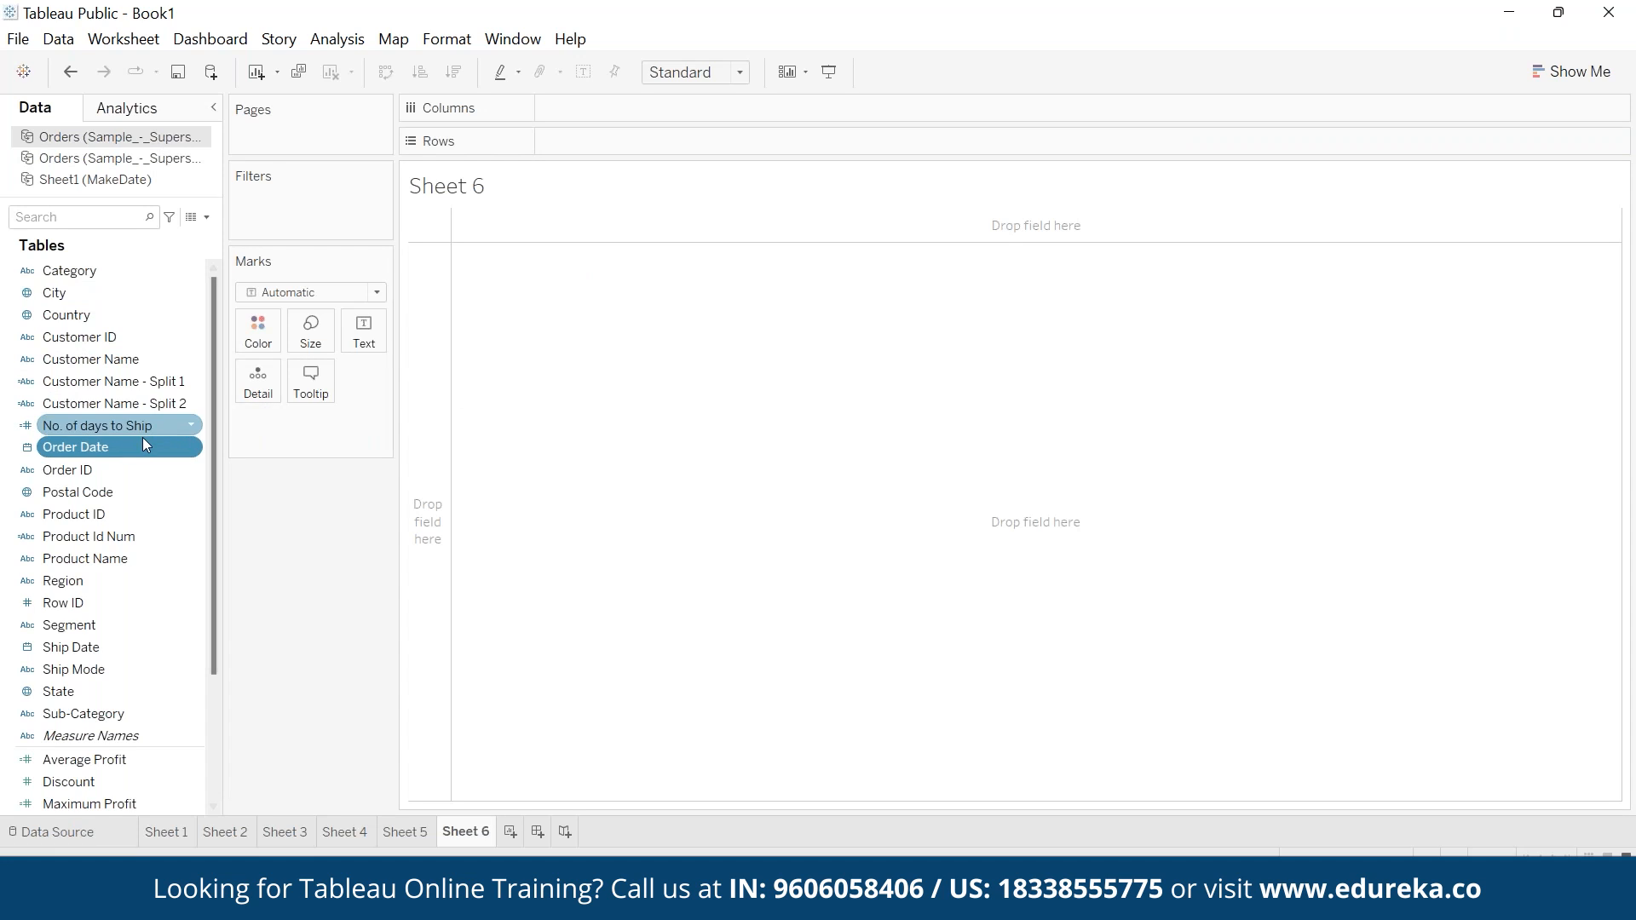
left_click(339, 40)
left_click(474, 468)
type("month")
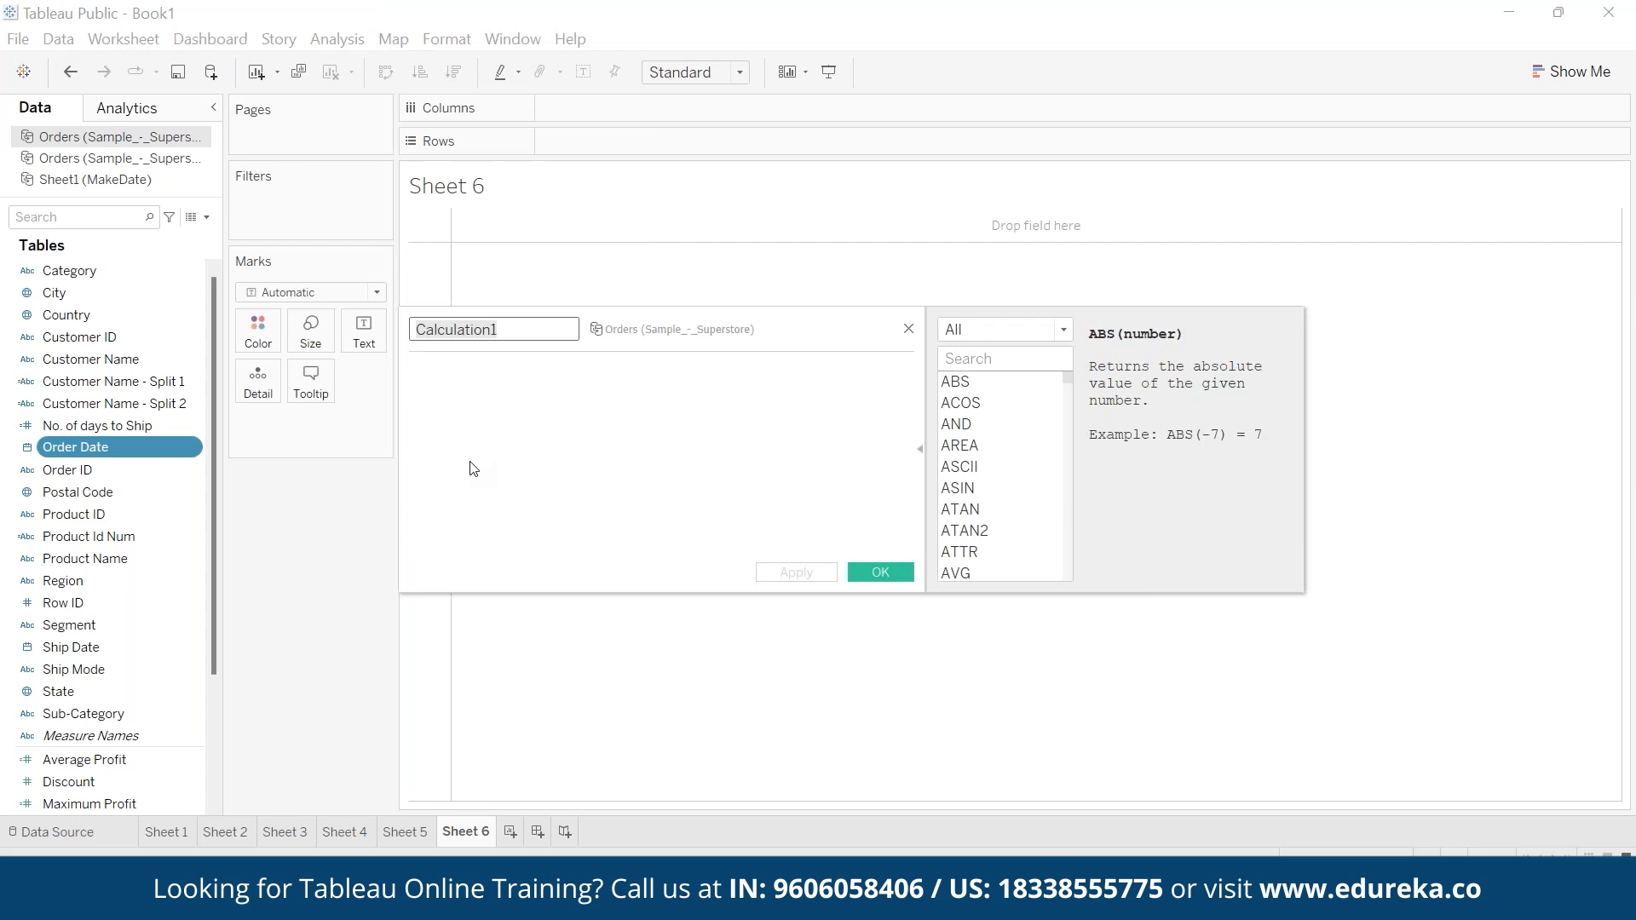
type("mo")
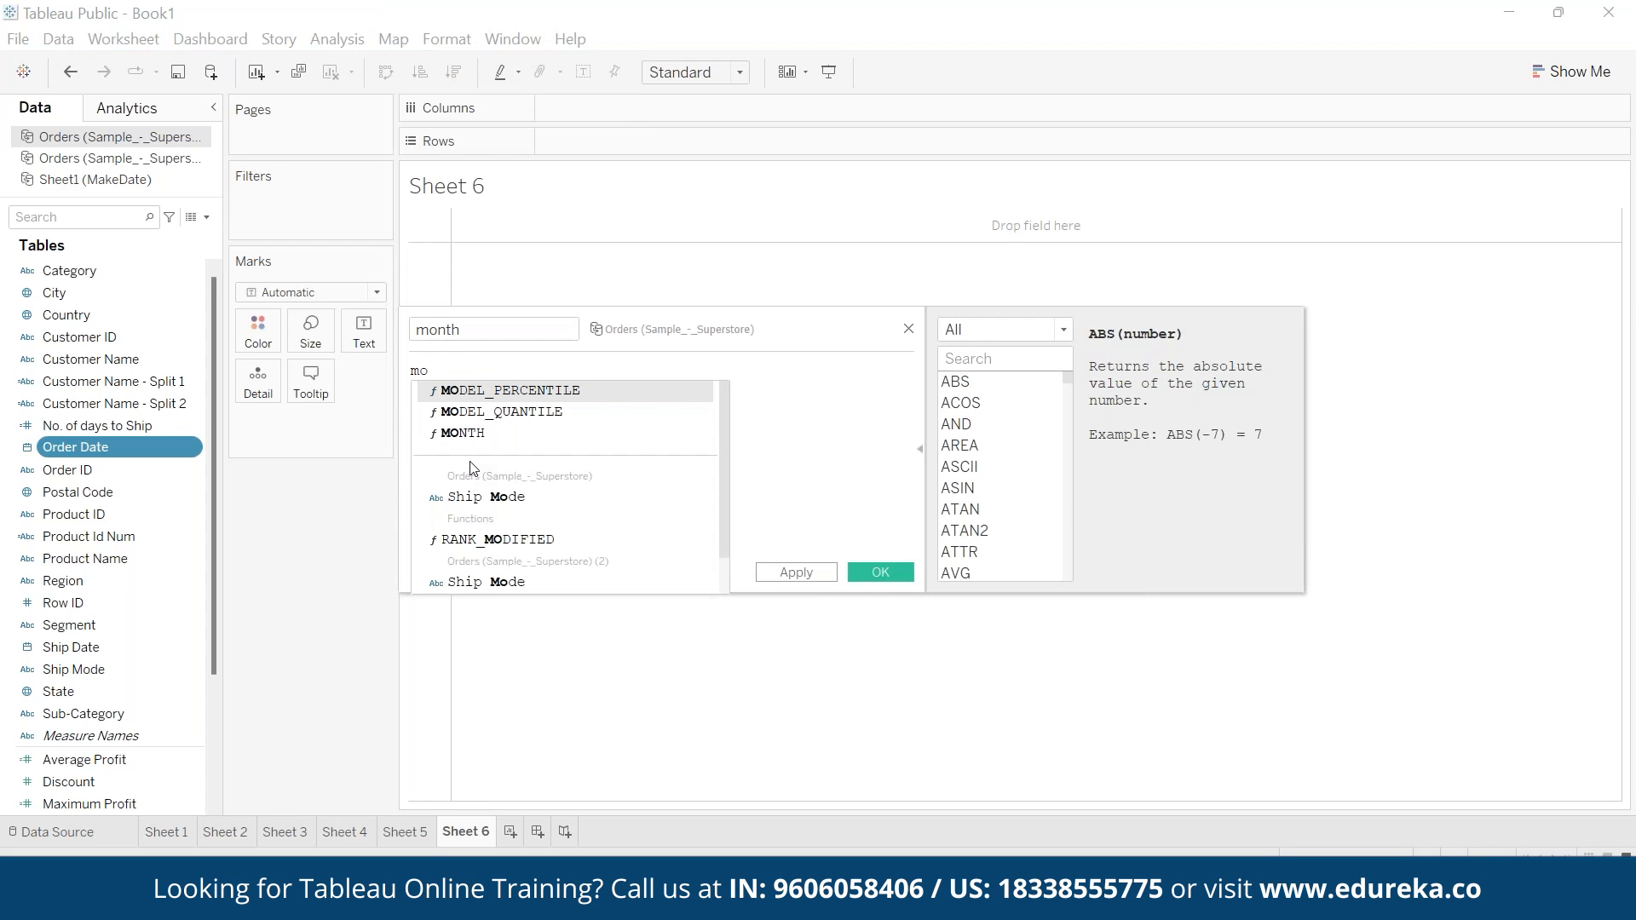
- Enter the formula MONTH([Order Date]) for the month field and save it
key("Down")
key("Down")
key("Return")
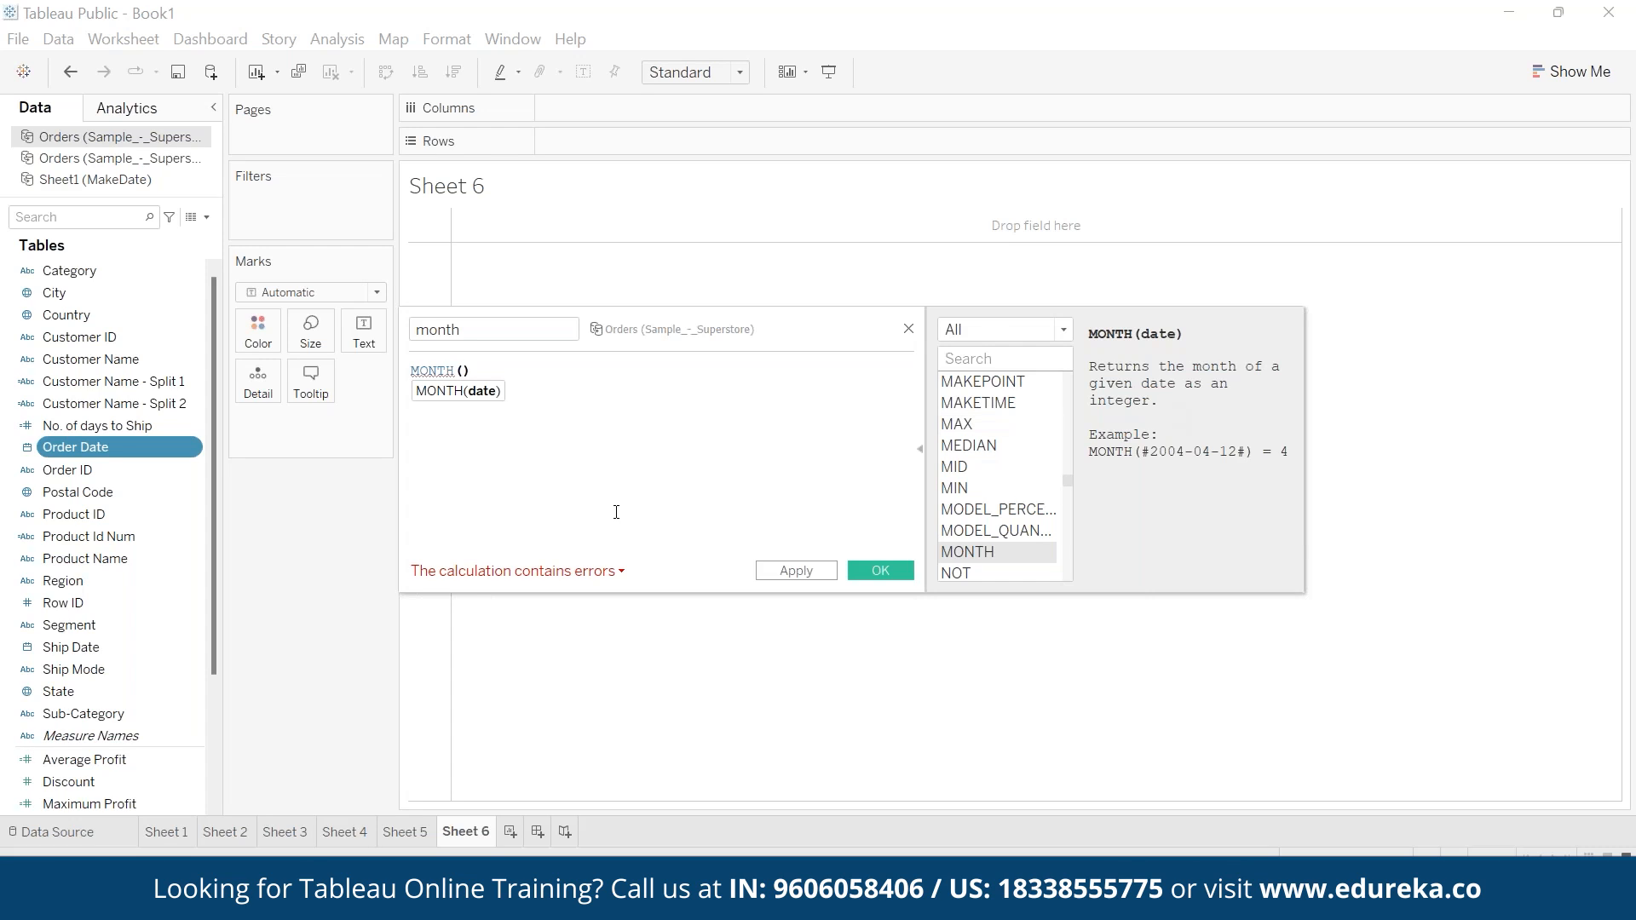
type("order")
key("Return")
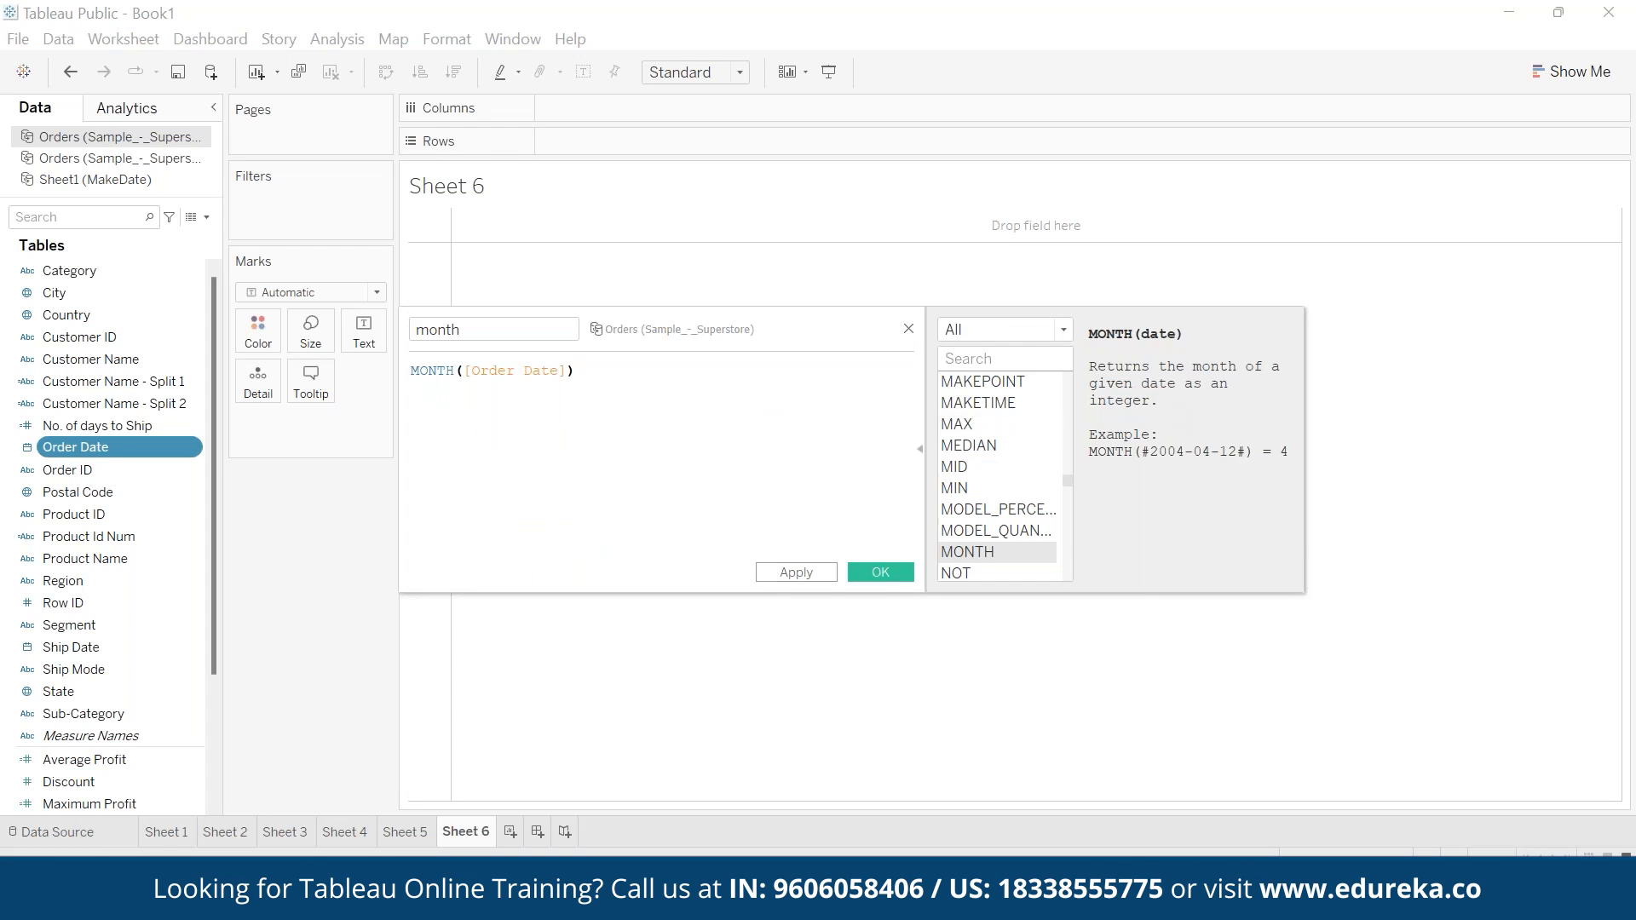
left_click(881, 572)
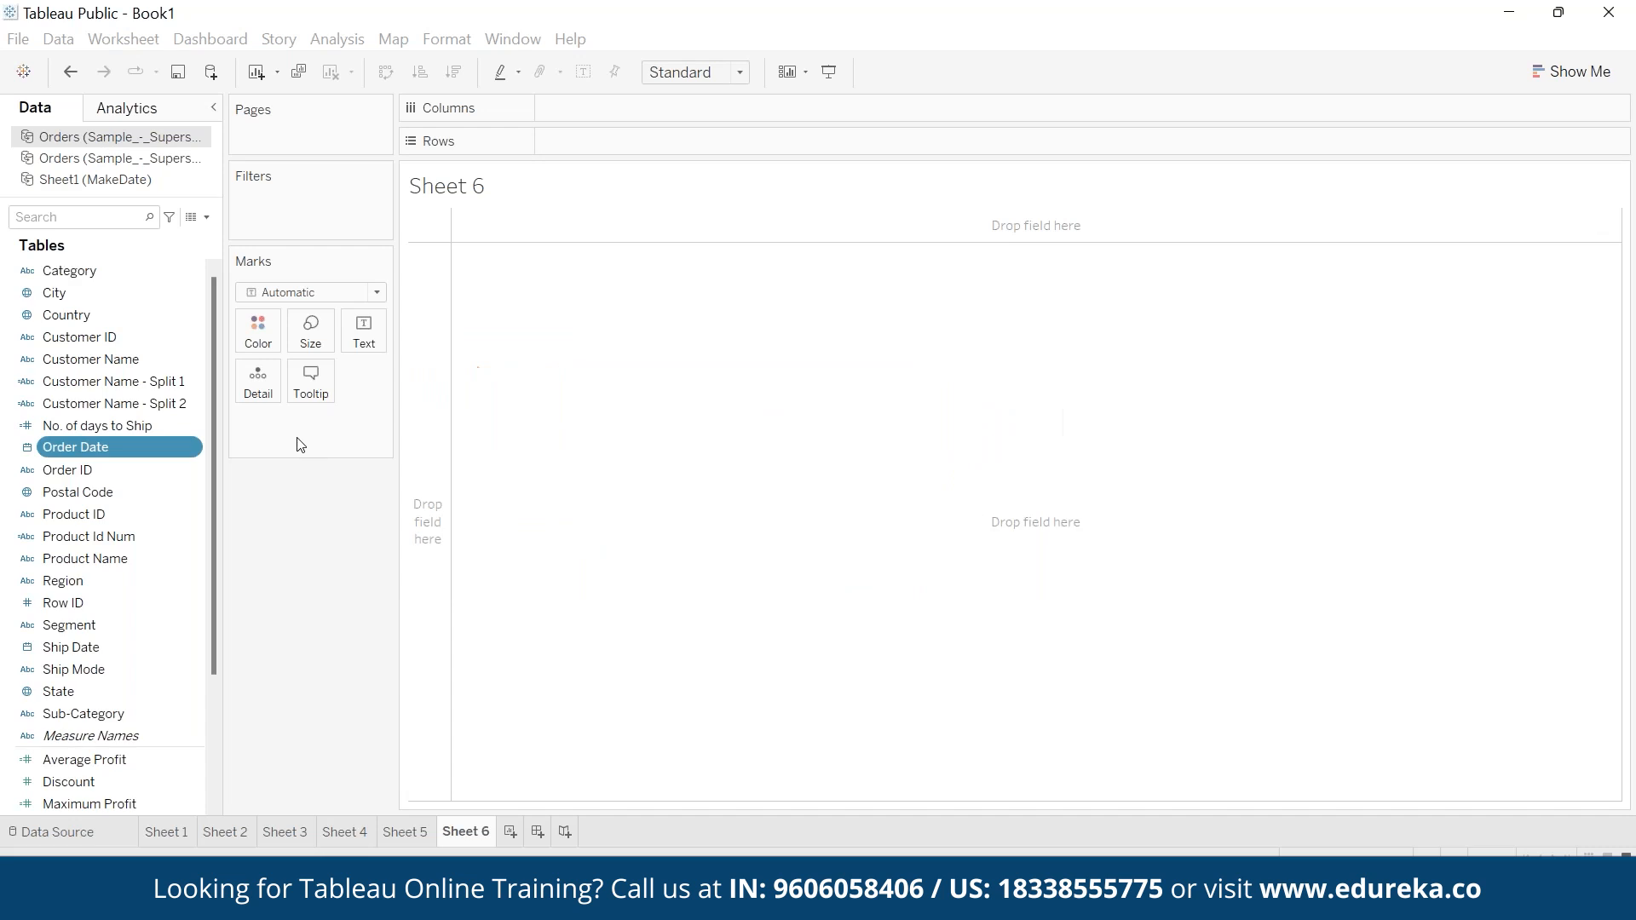
- Place Order Date on the rows of Sheet 6 and convert the month field to a dimension
left_click_drag(83, 400, 593, 133)
left_click(99, 806)
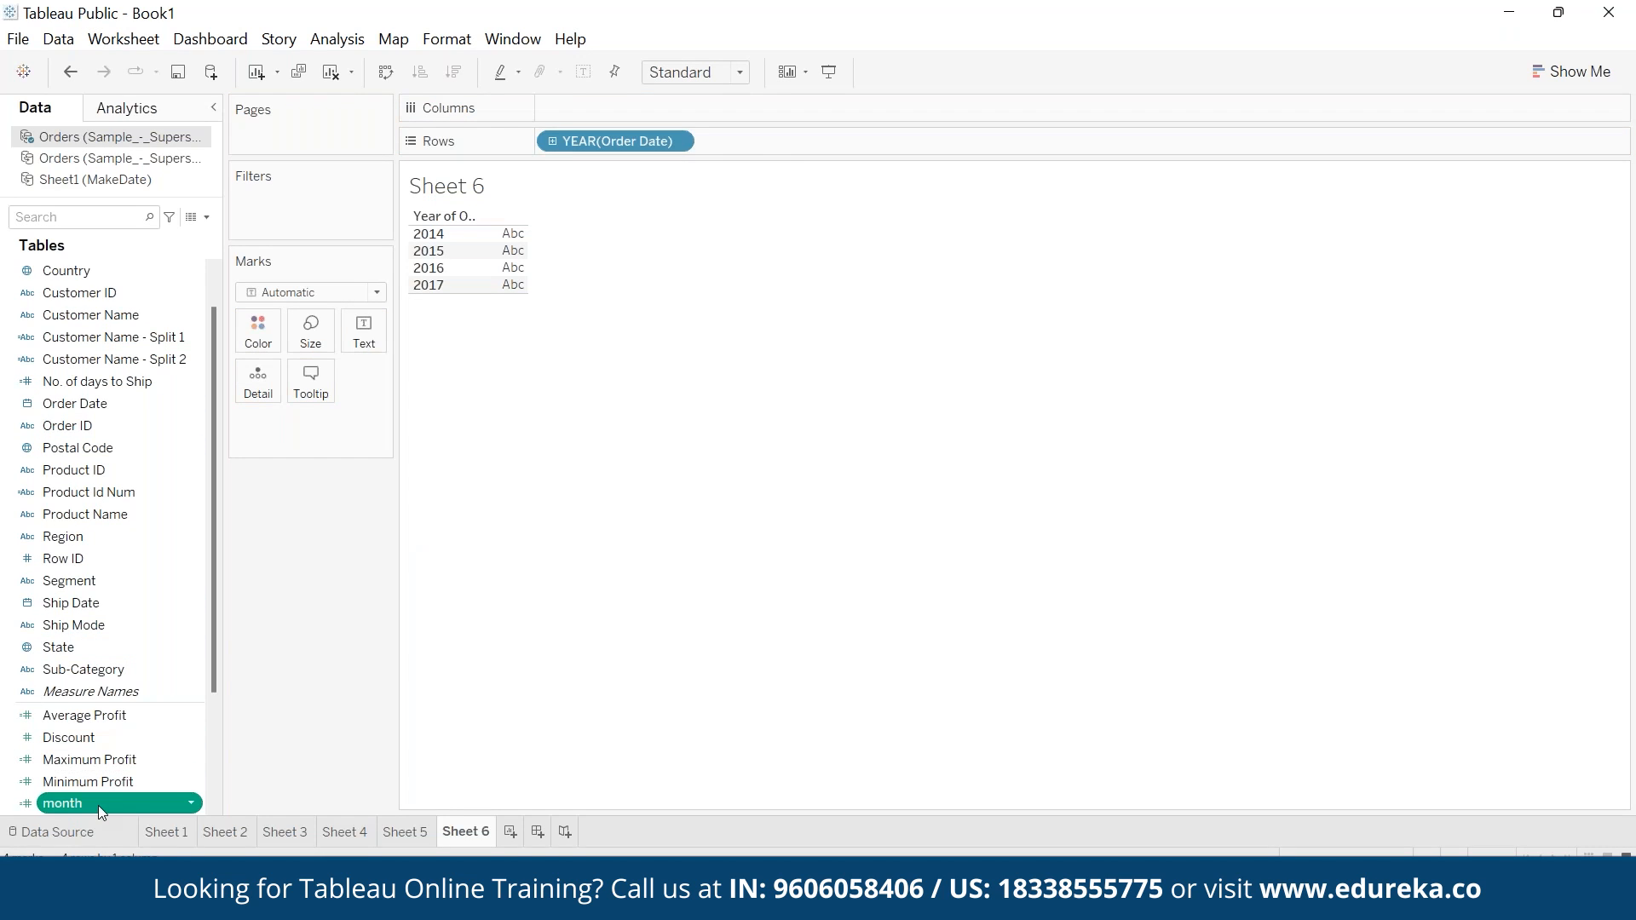
left_click_drag(98, 805, 162, 700)
- Add the month dimension to the rows of Sheet 6, nested after the Order Date year
left_click_drag(110, 376, 505, 253)
left_click_drag(62, 380, 613, 107)
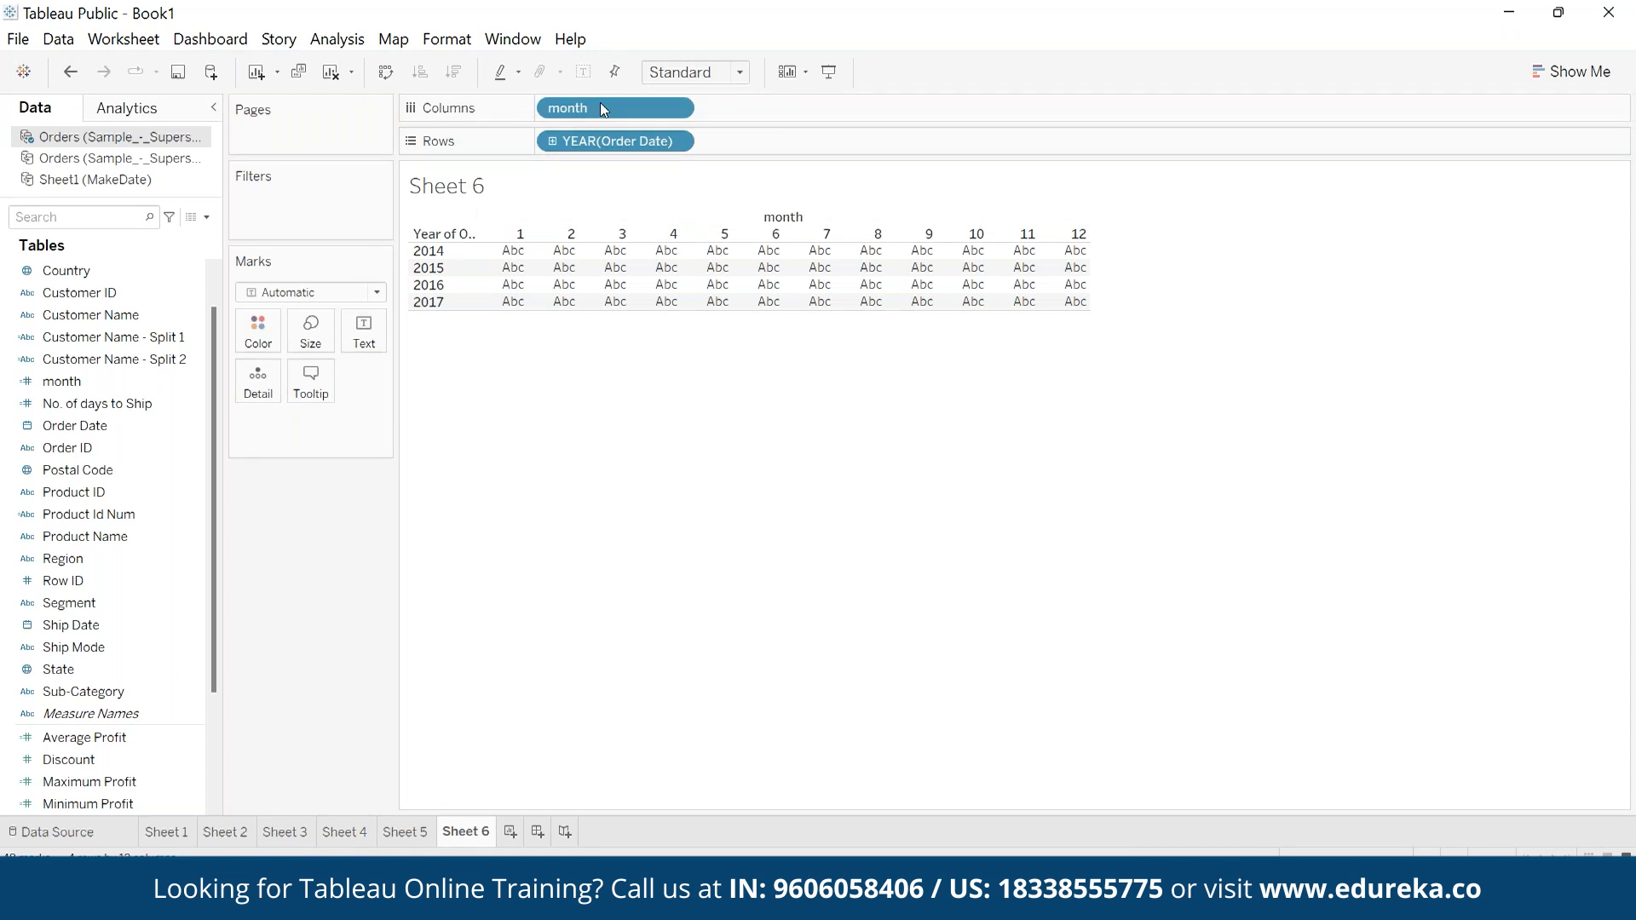
mouse_move(600, 106)
left_mouse_down()
mouse_move(784, 135)
mouse_move(754, 140)
left_mouse_up()
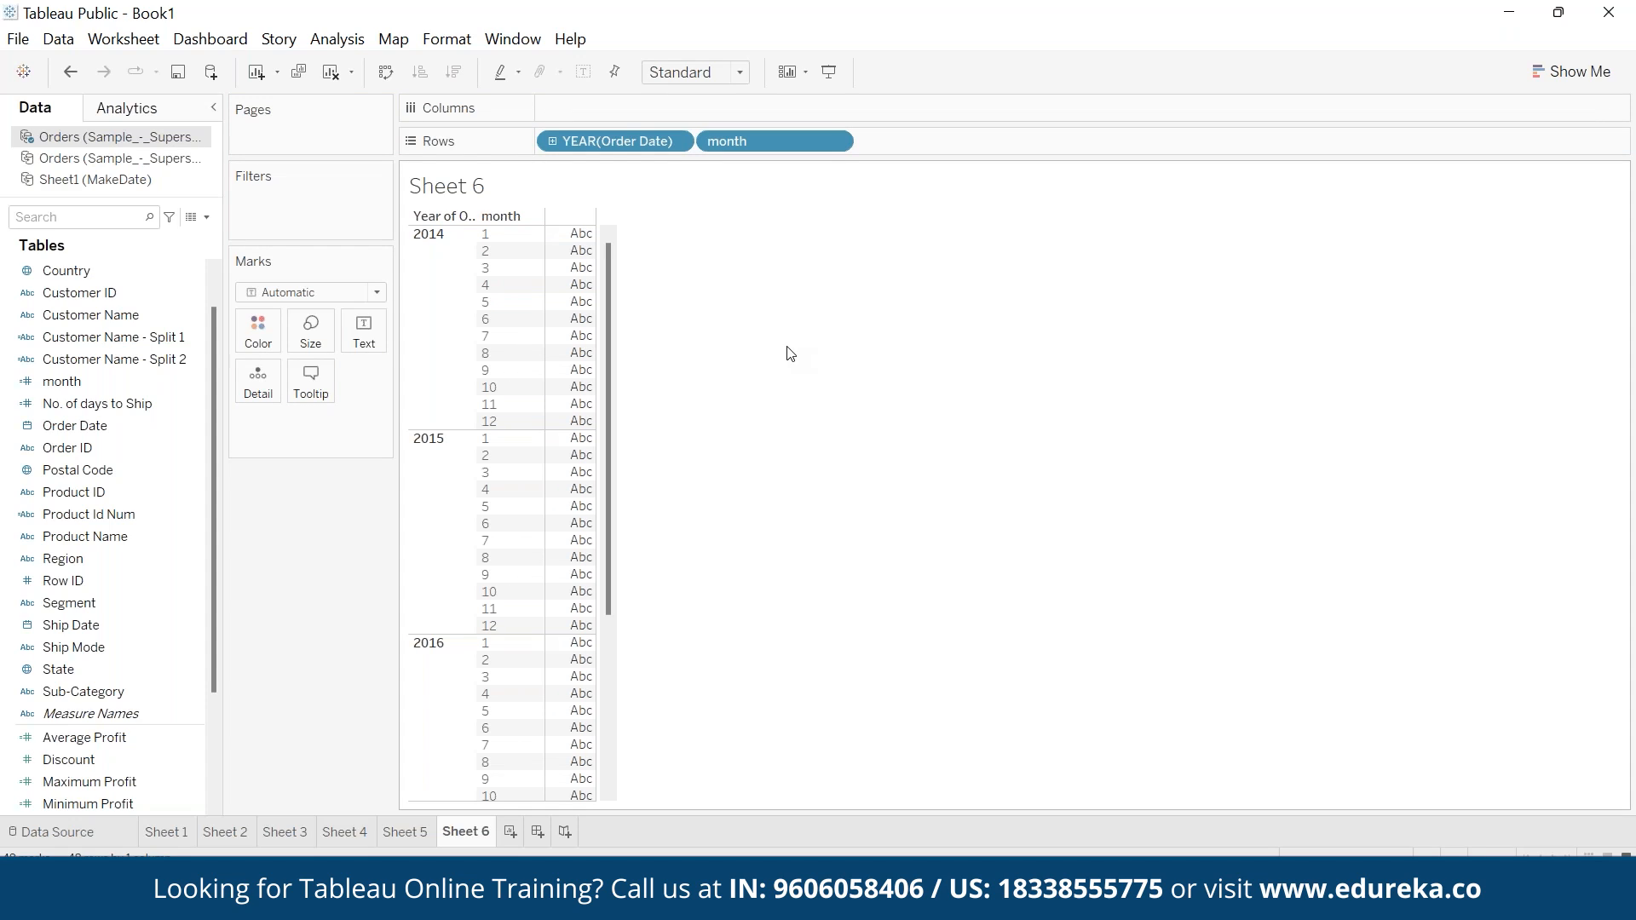
mouse_move(724, 899)
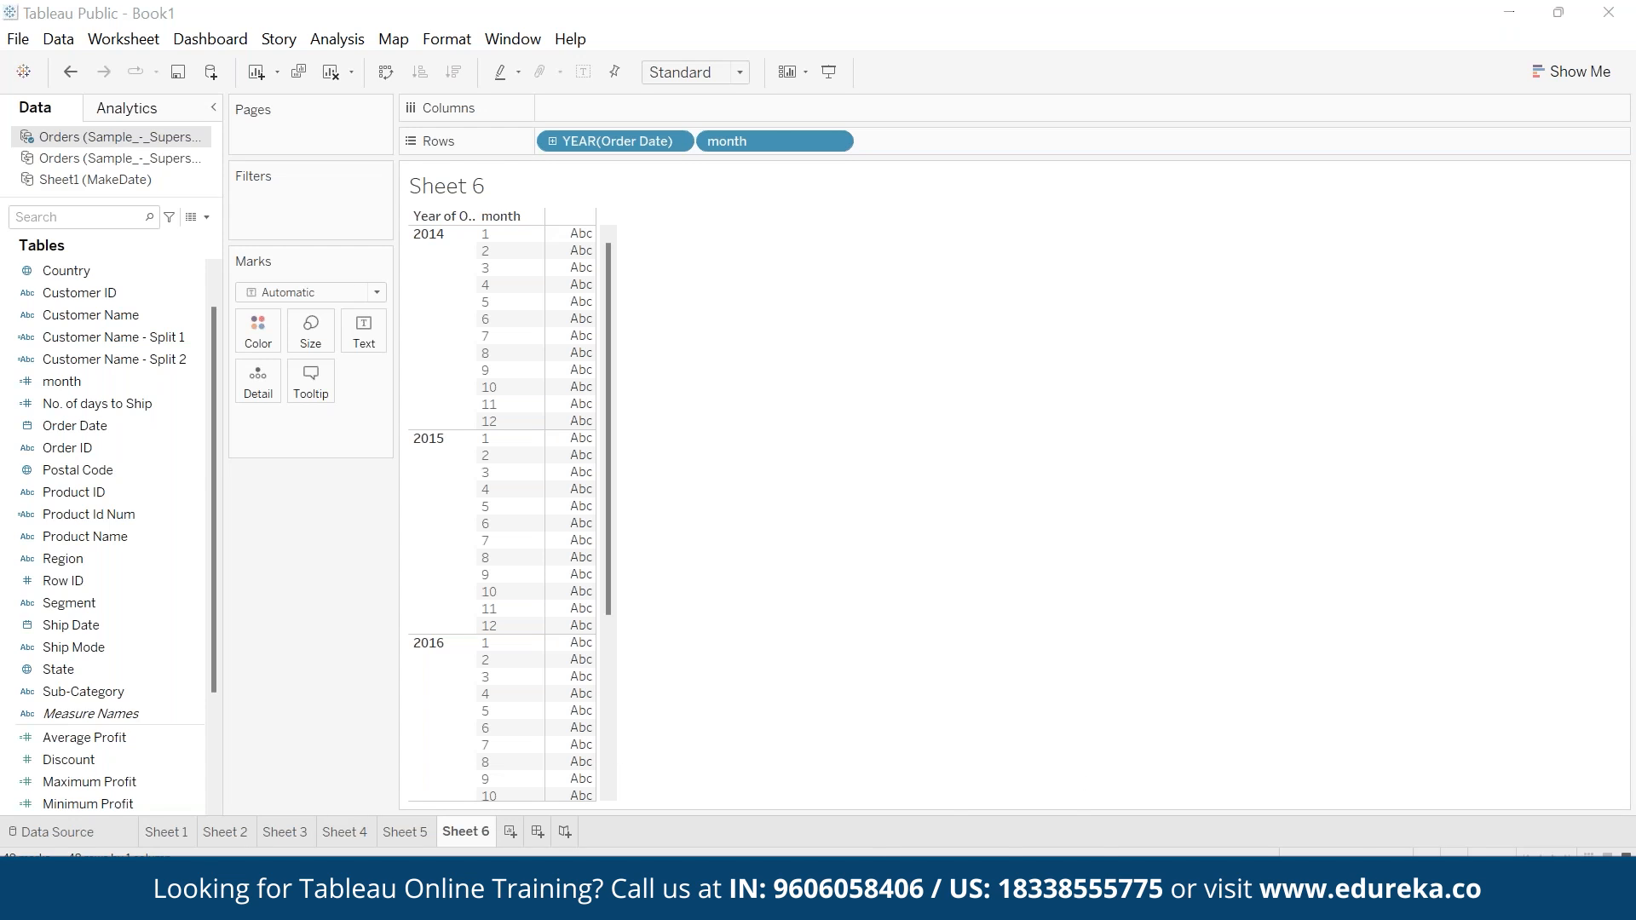
mouse_move(1100, 899)
left_click(1227, 789)
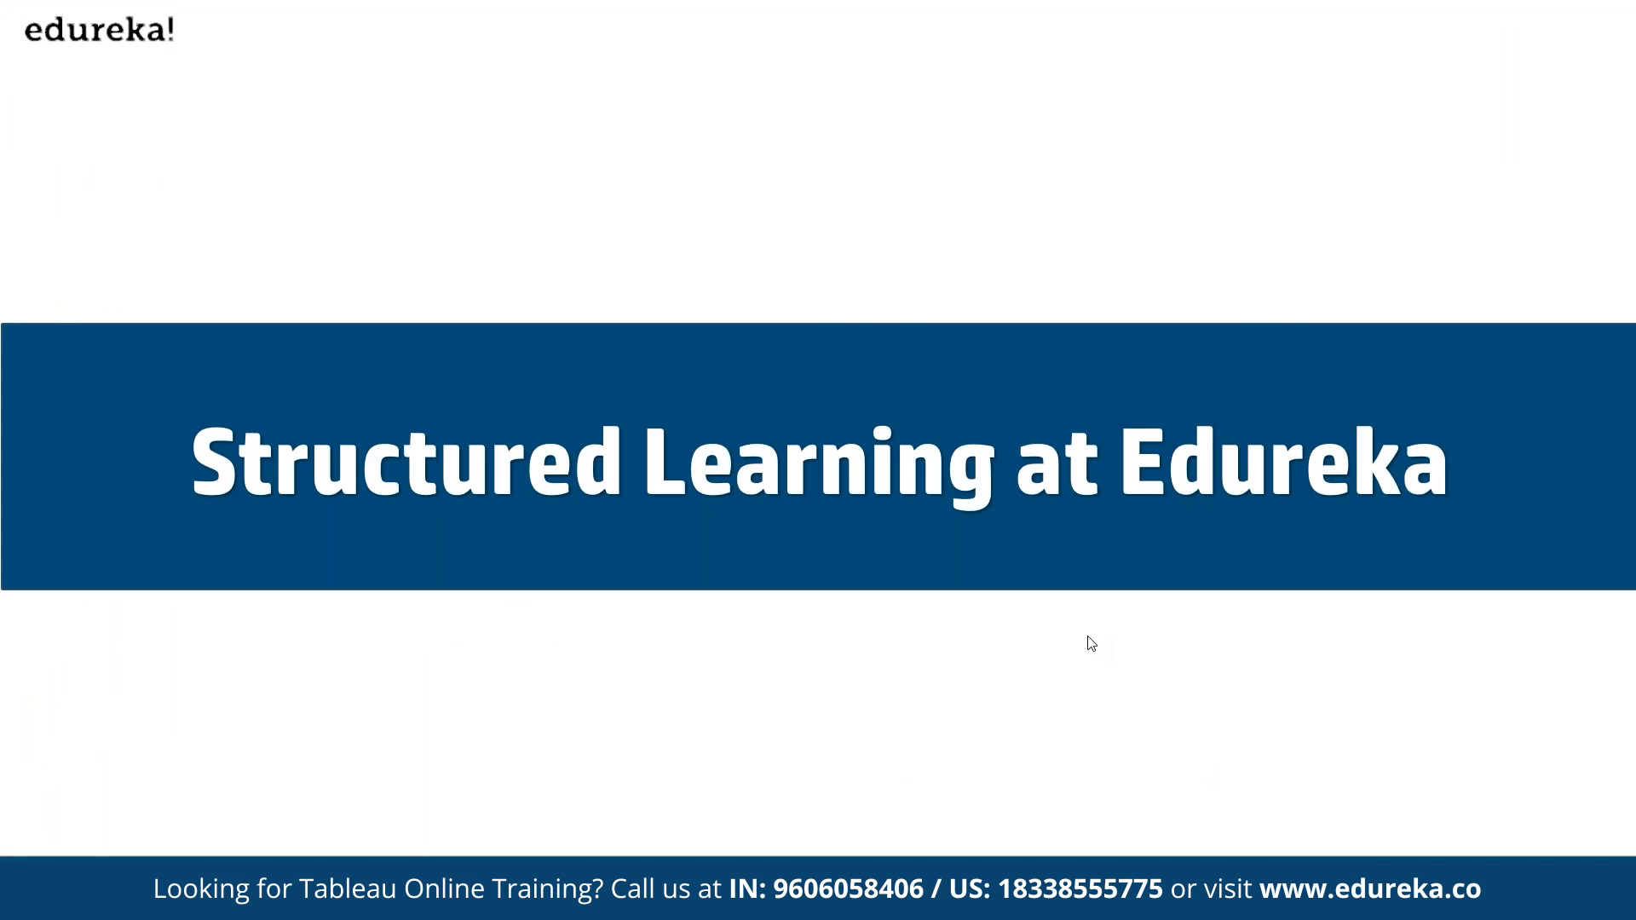
left_click(956, 633)
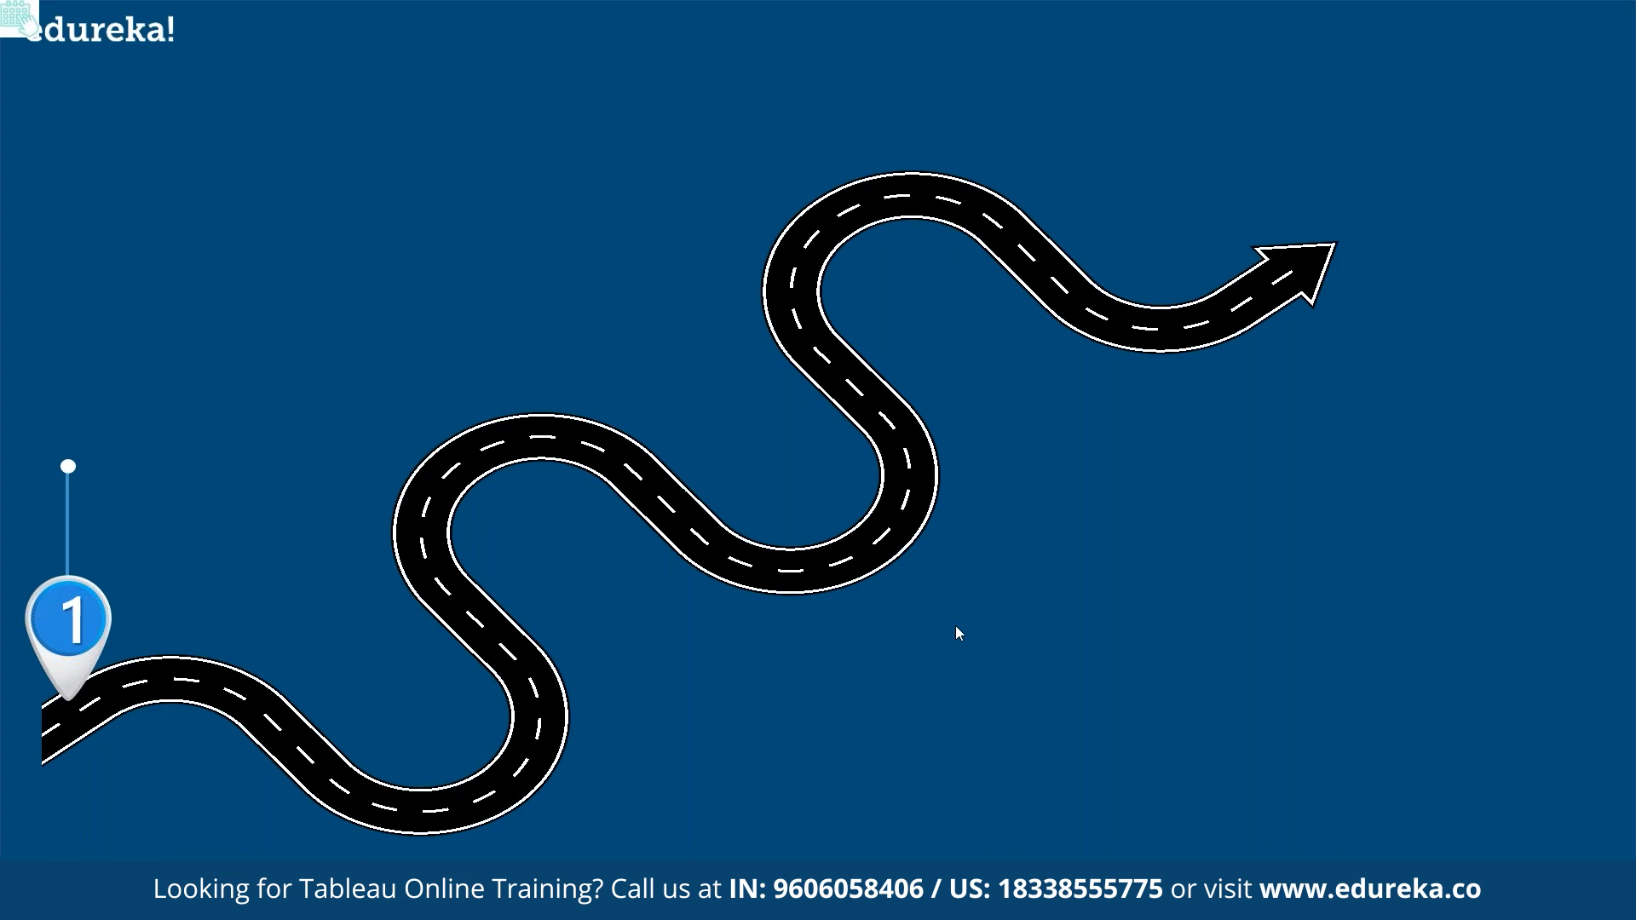
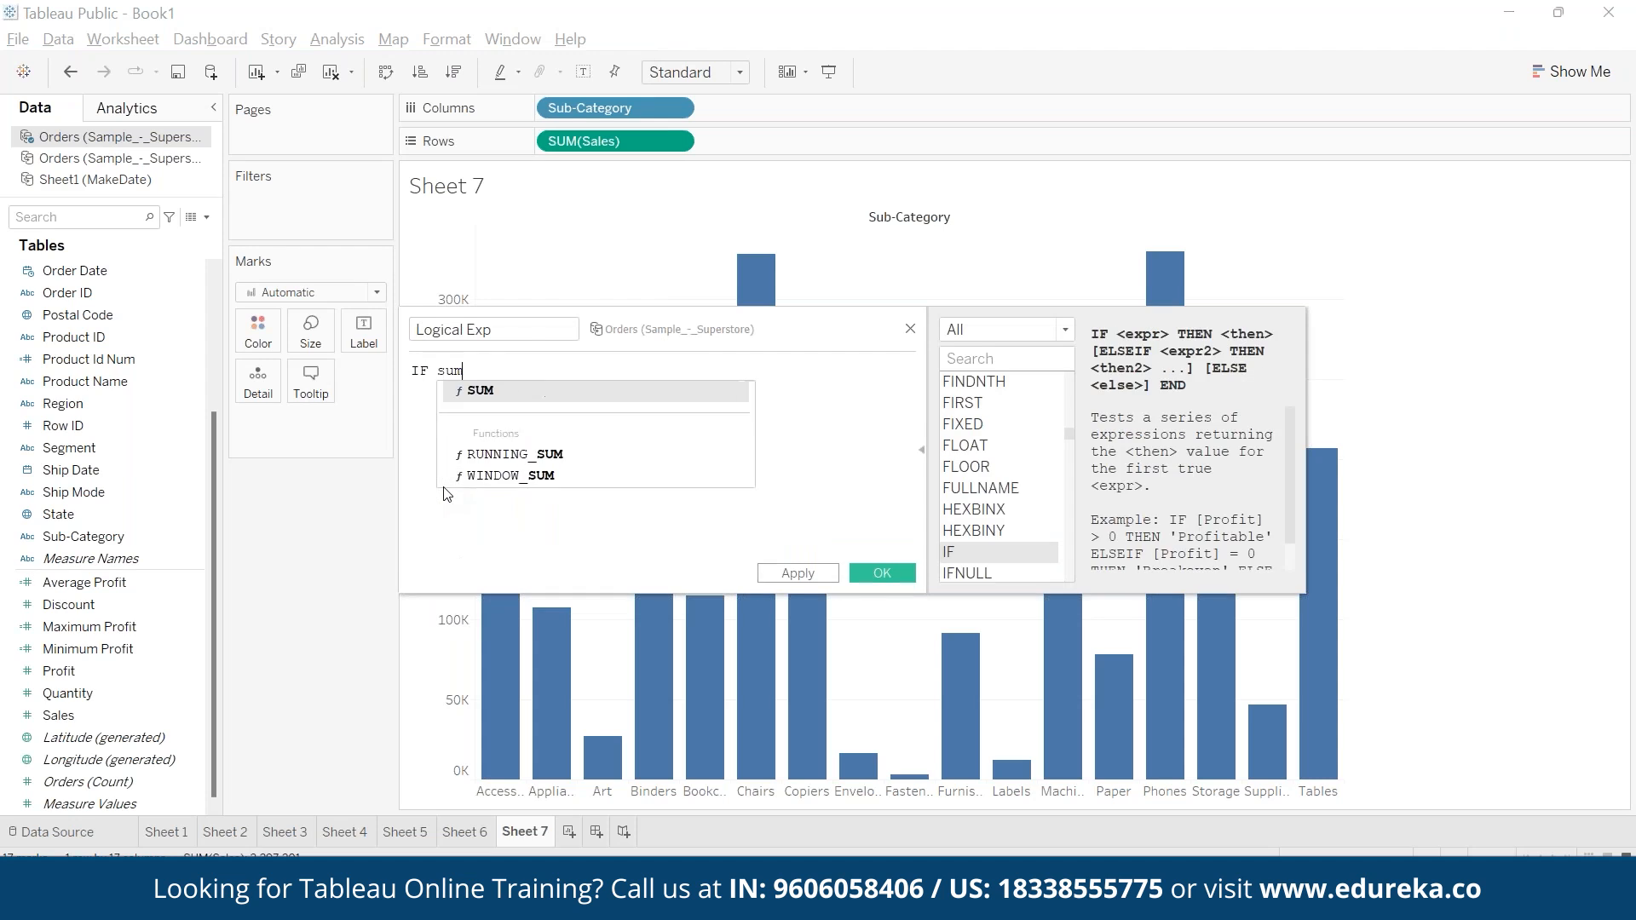
- Enter the first condition of the Logical Exp formula as IF SUM([Sales]) > 250000 THEN "High Sales"
type("2")
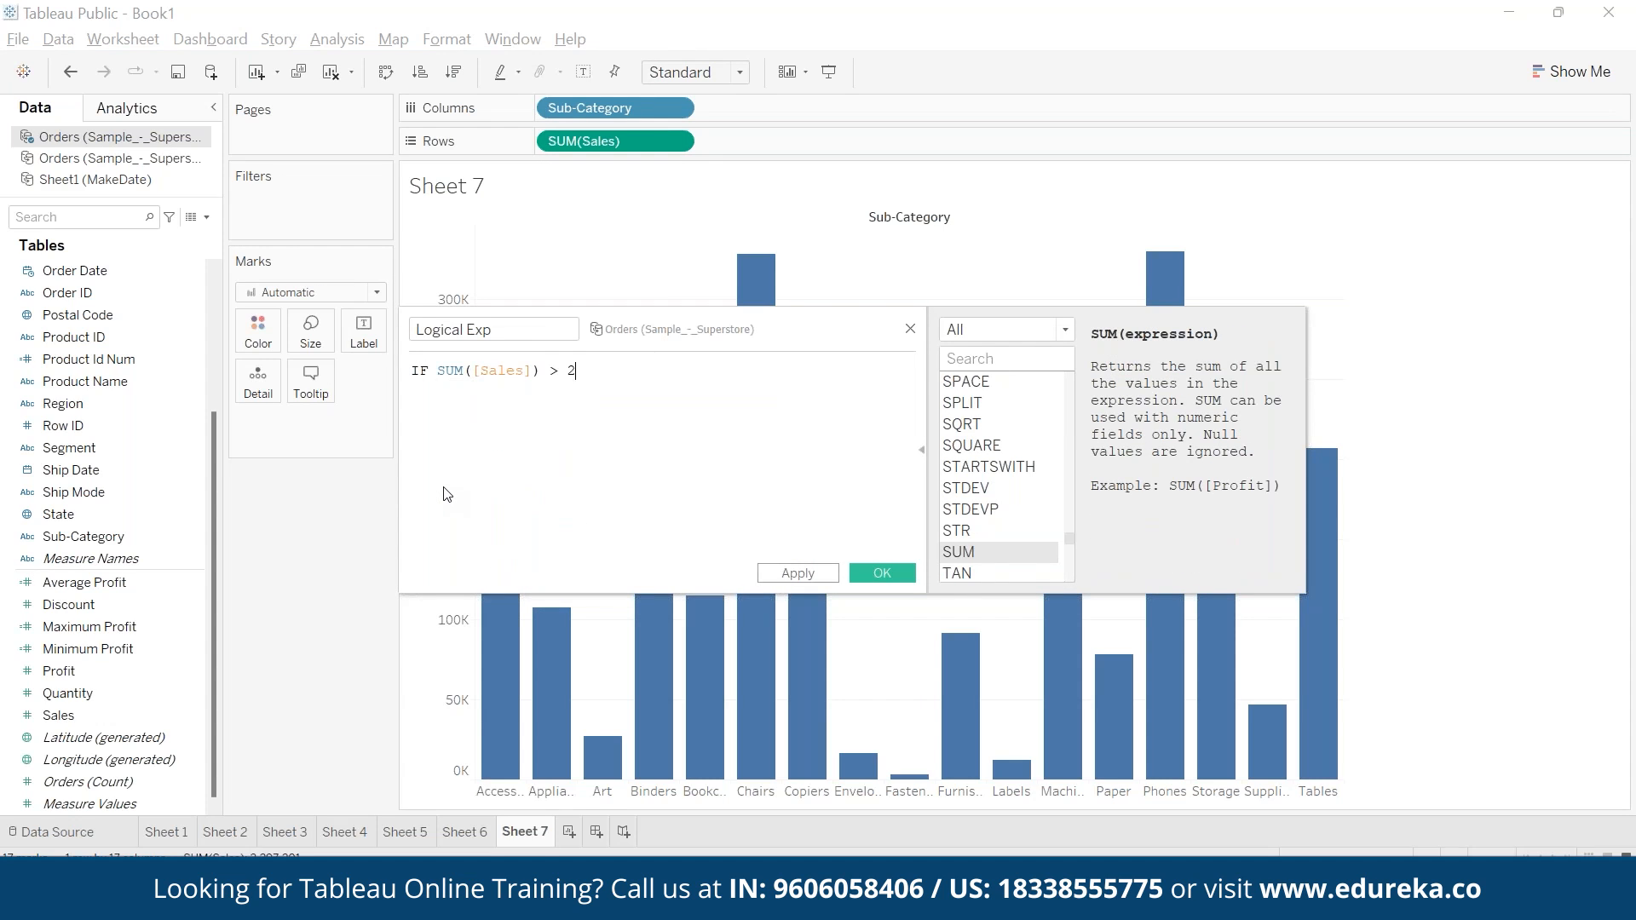
type("50000 THEN ")
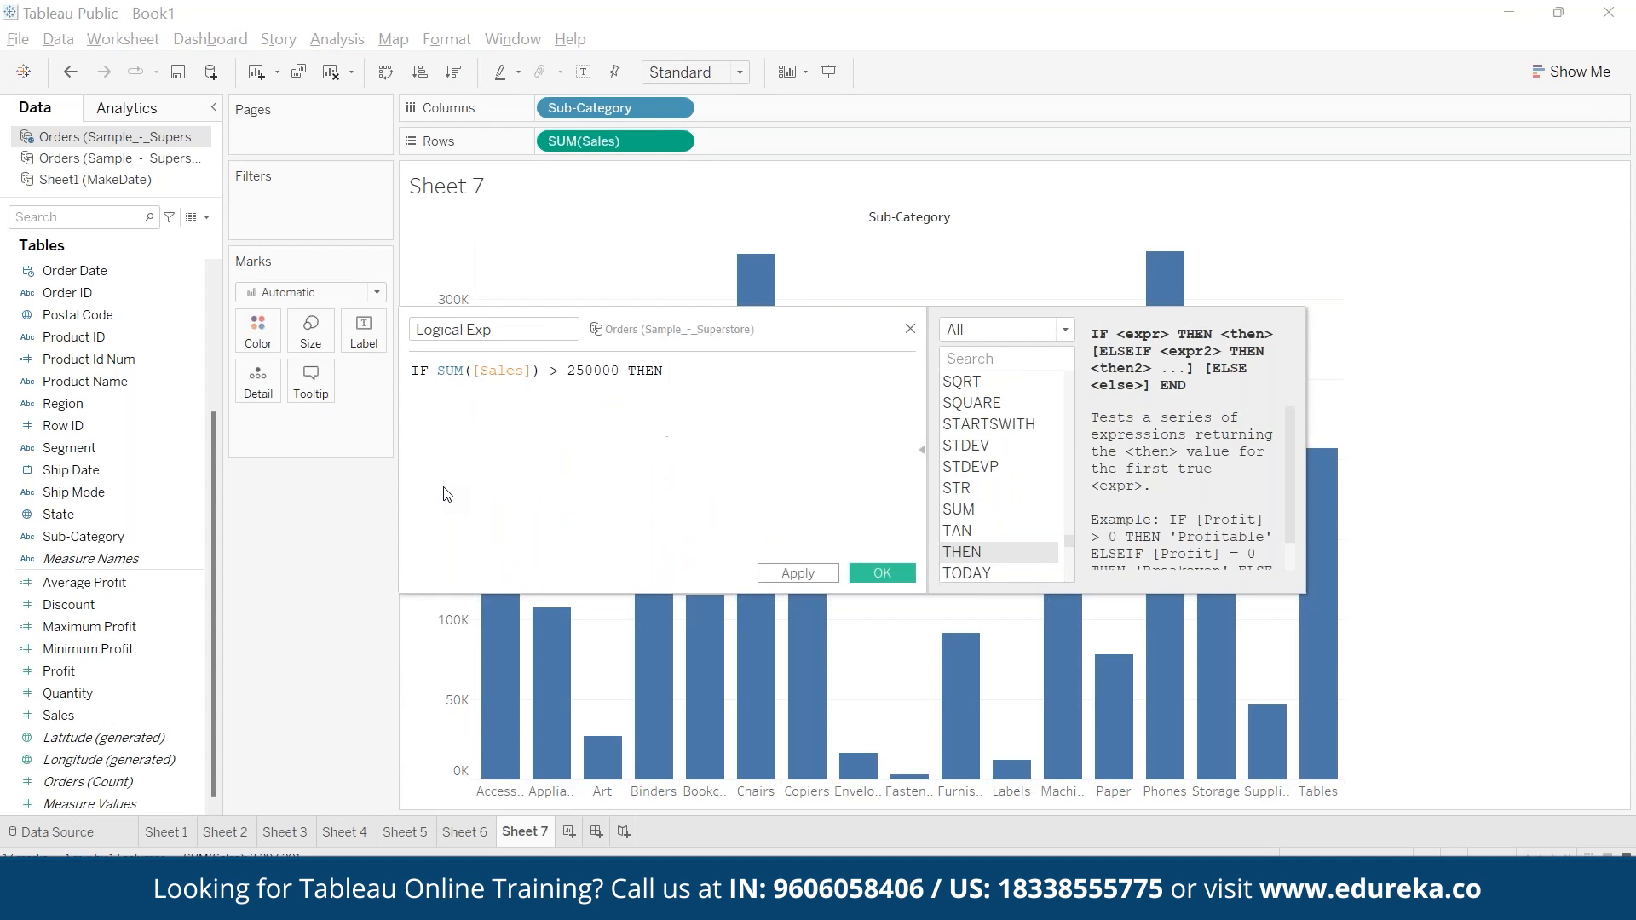
type("\"high Sales\"")
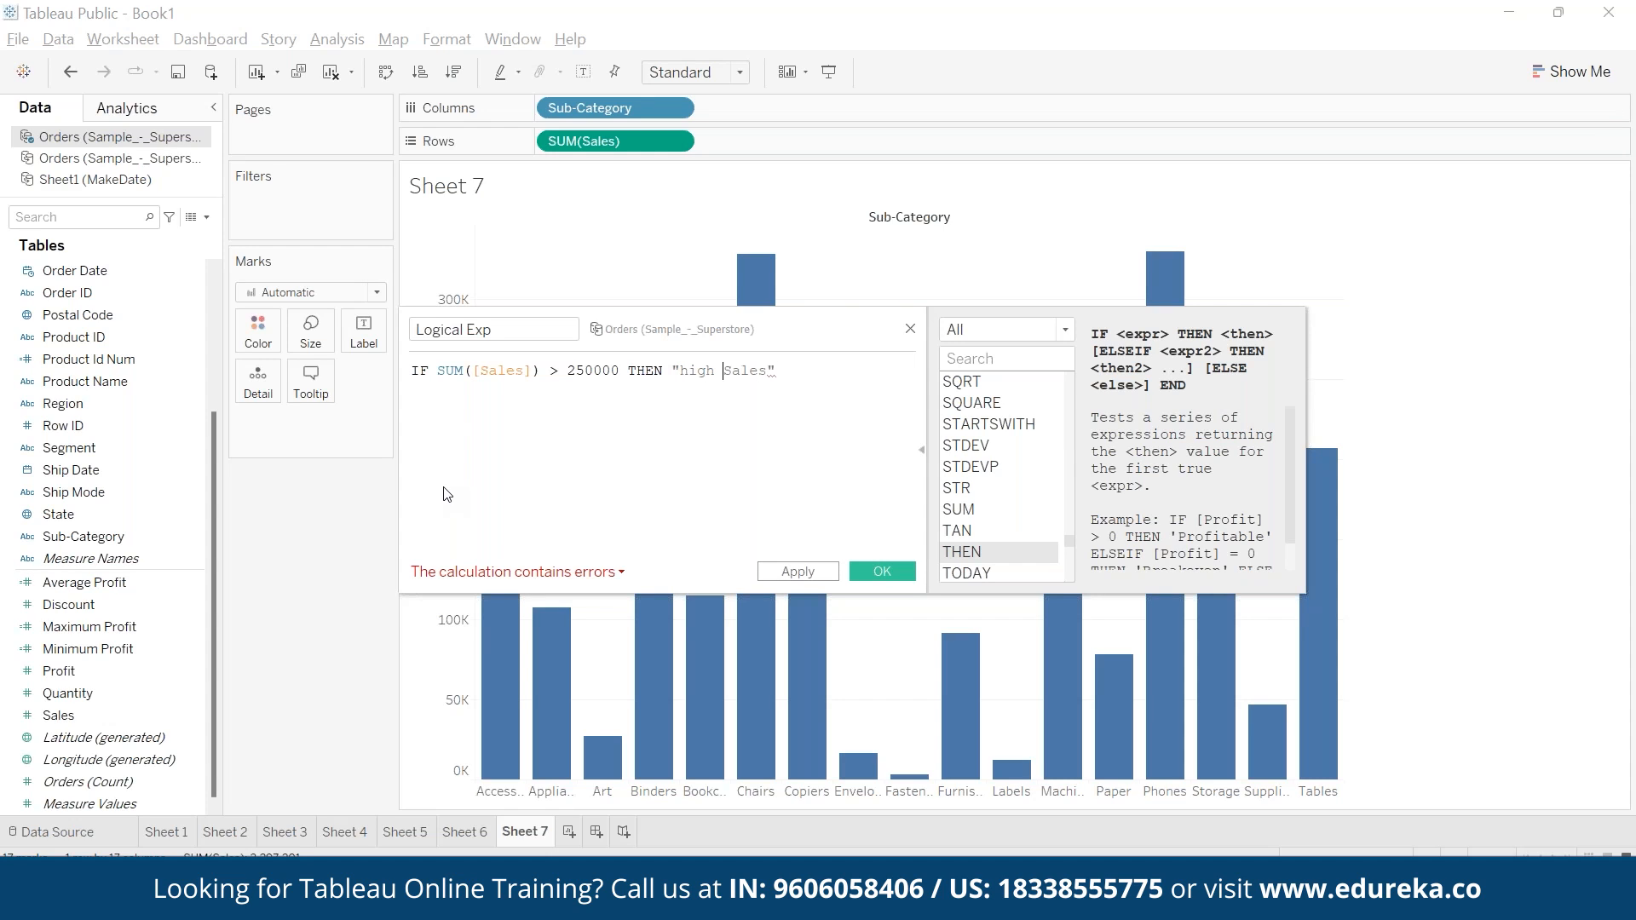
key("Left")
key("shift+Left")
type("H")
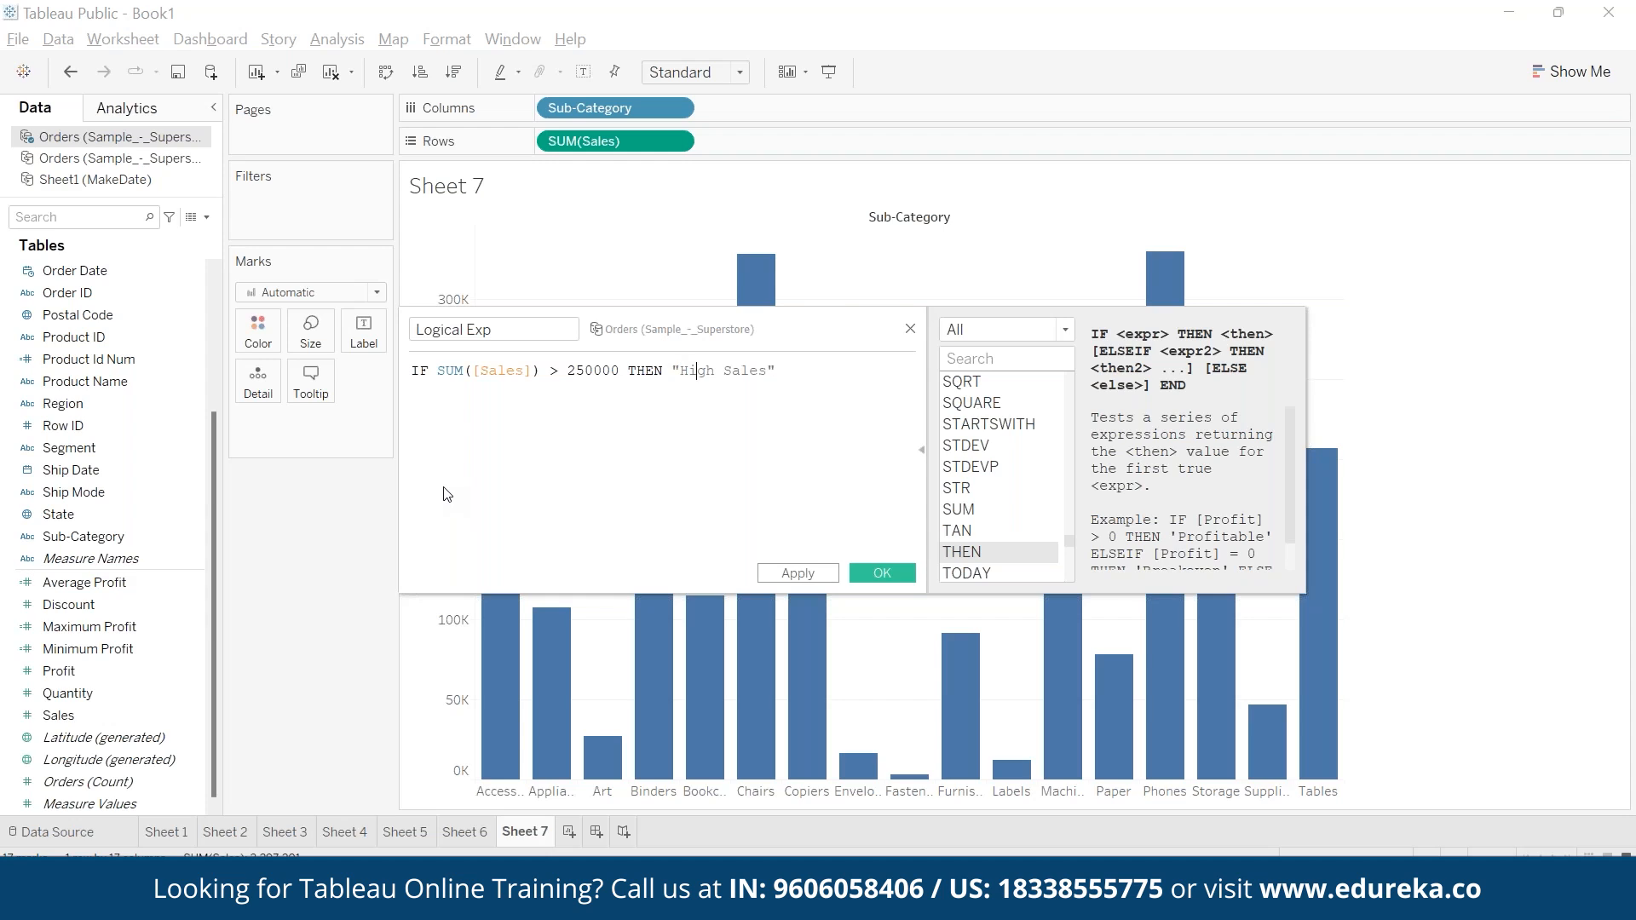
key("End")
- Add a second line to the formula reading ELSEIF SUM([Sales]) < 100000 THEN "Low Sales"
key("Return")
type("el")
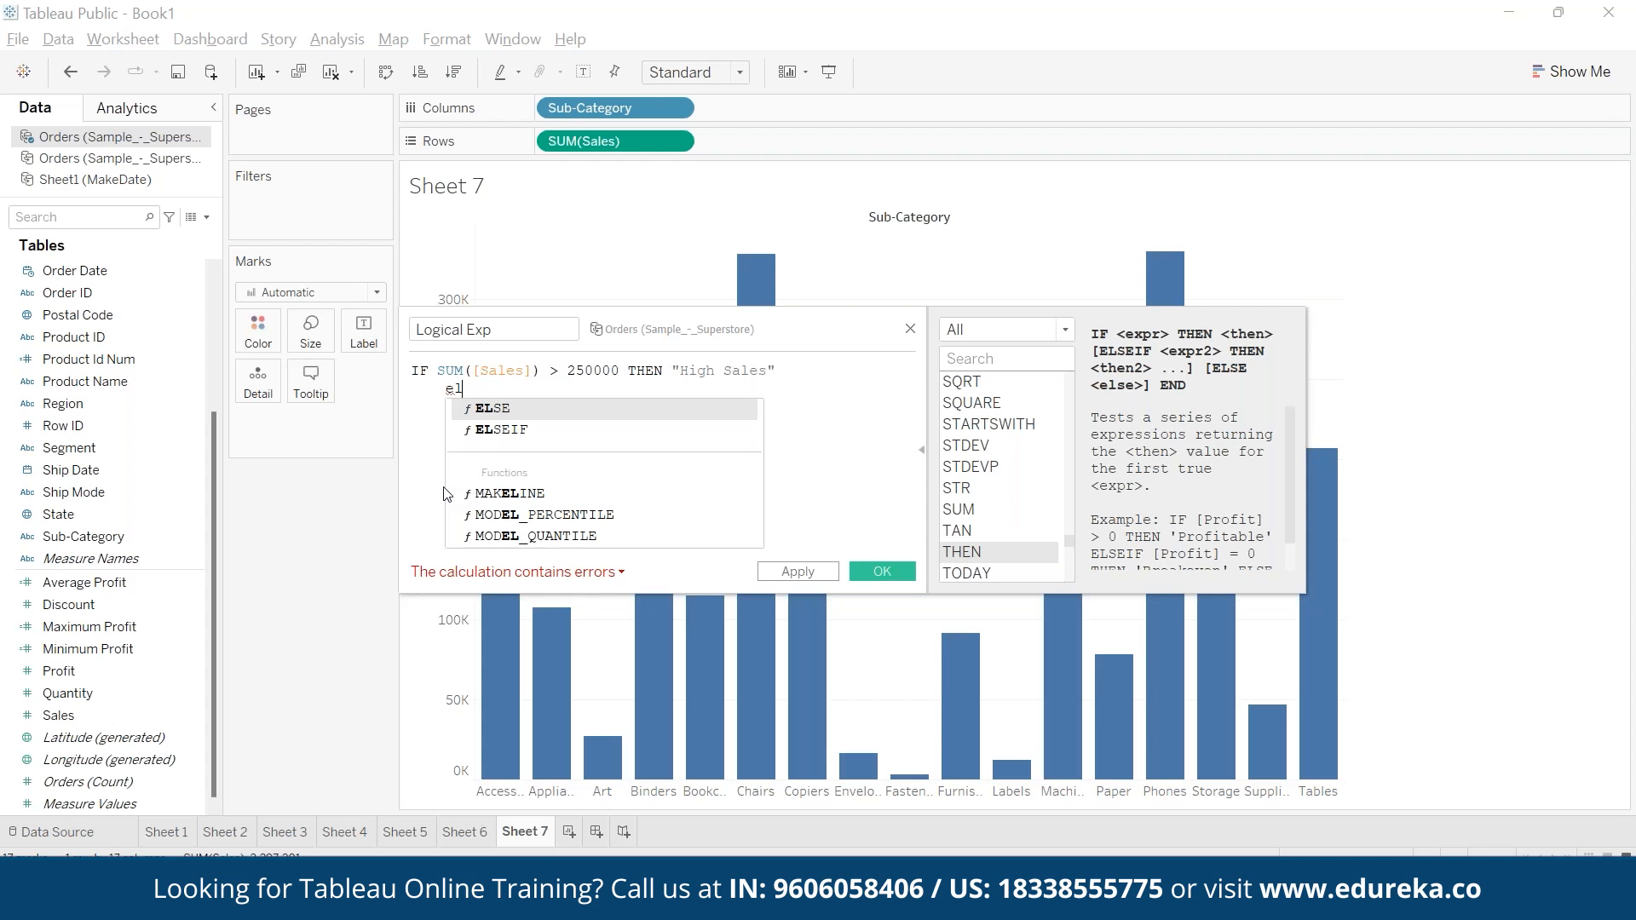
key("Down")
key("Return")
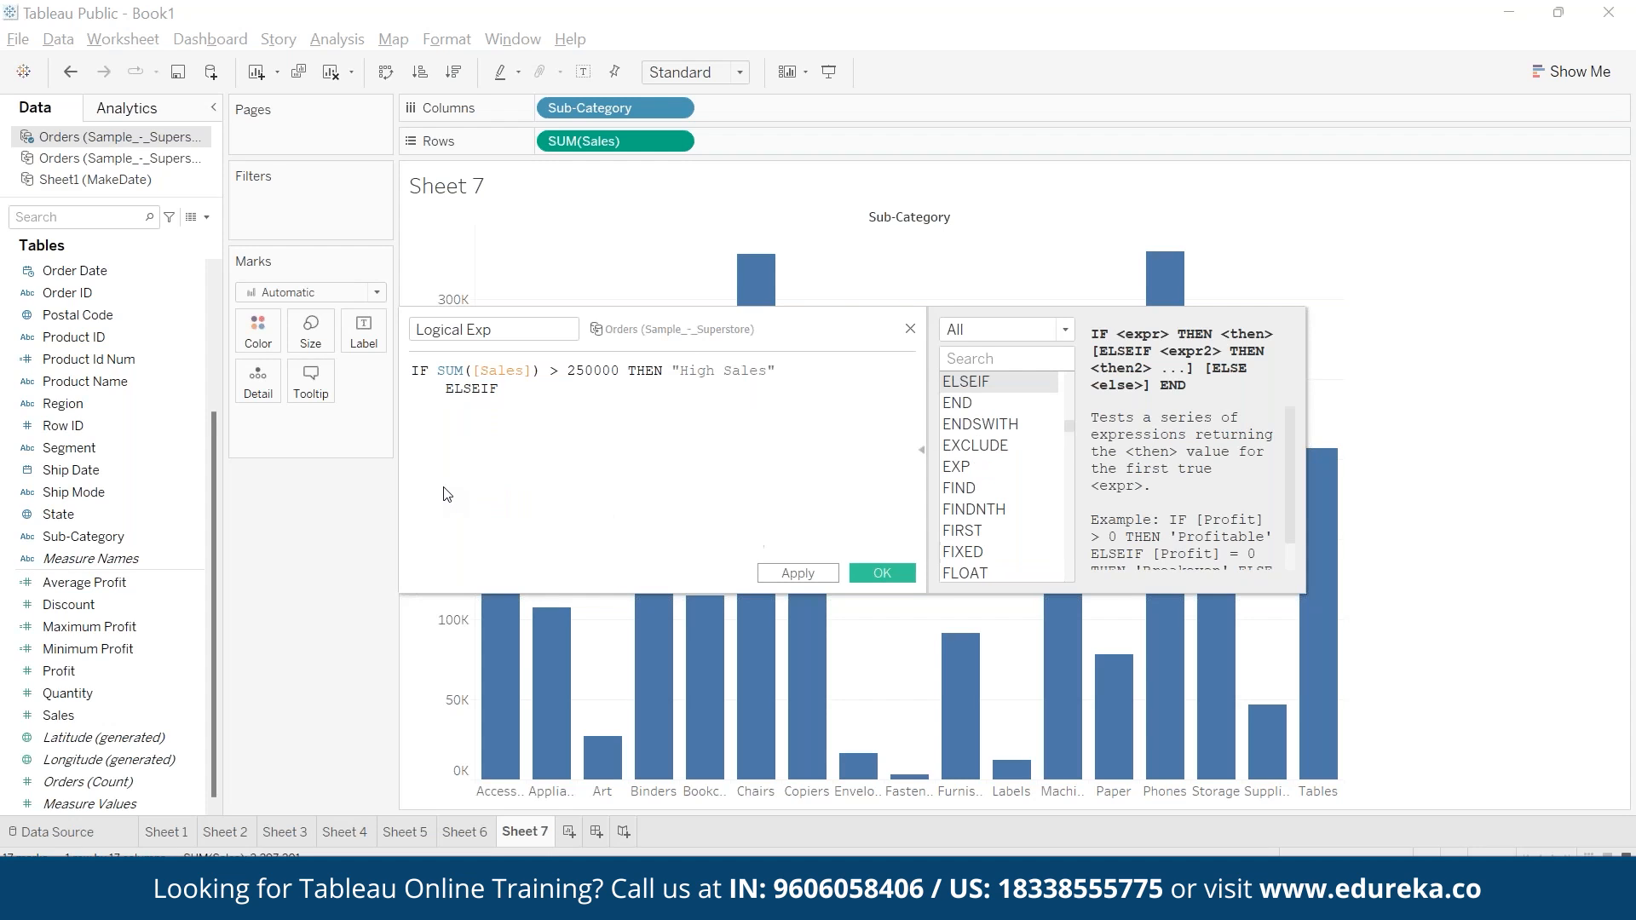
type("SUM([Sales]) <")
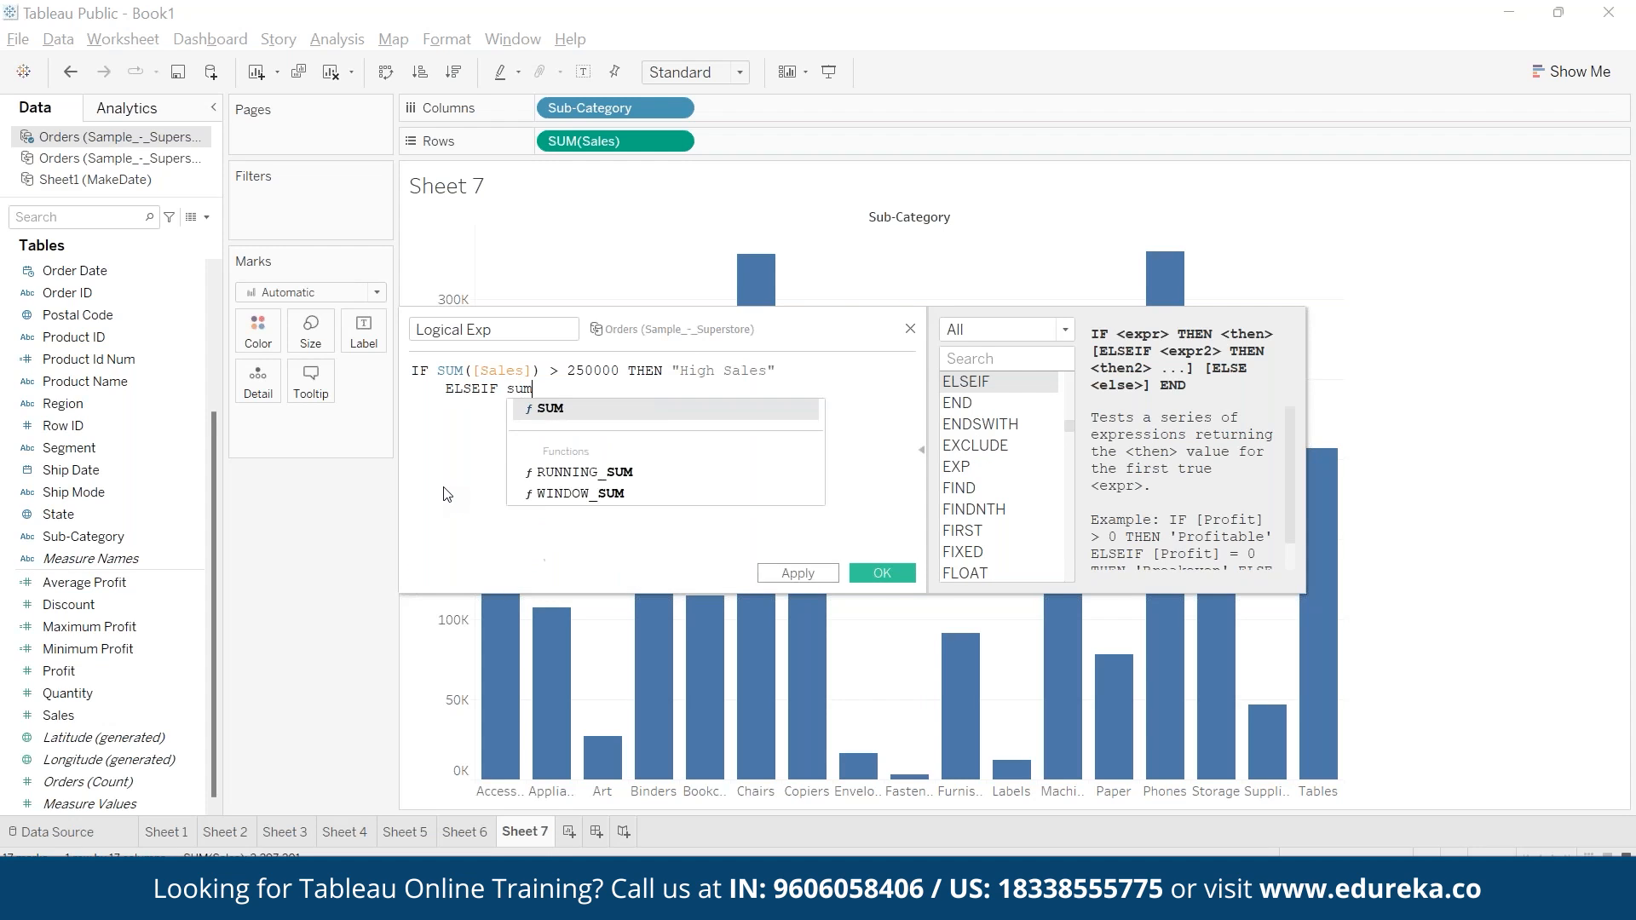
type(" 1")
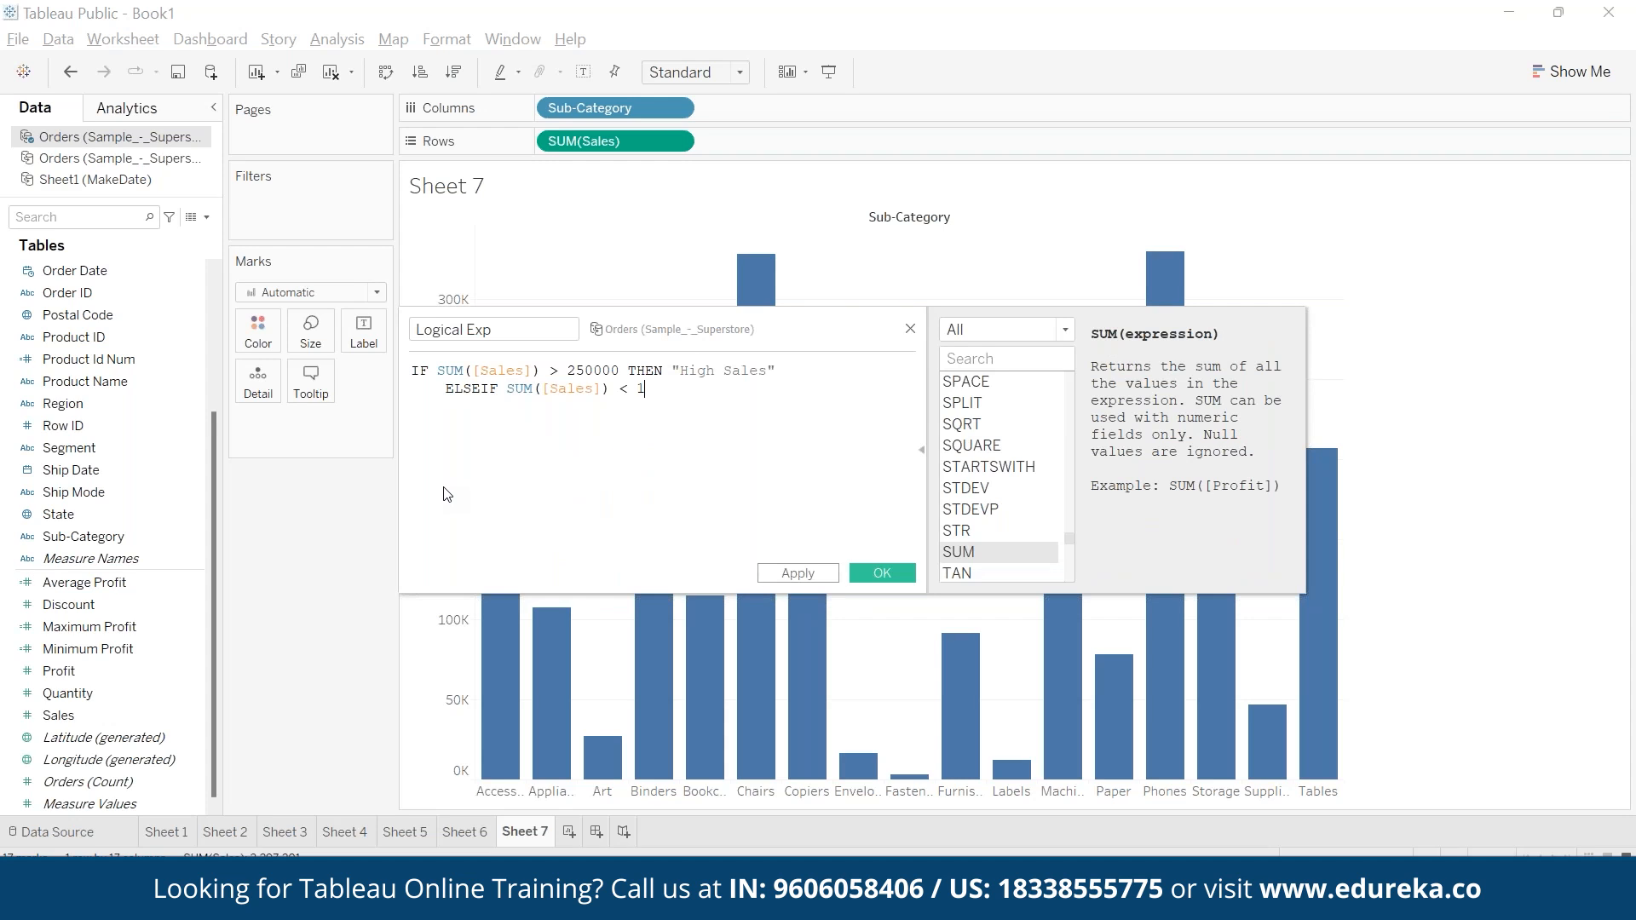
type("00000 thee")
key("Return")
key("BackSpace")
key("BackSpace")
key("Return")
type("\"Low Sa")
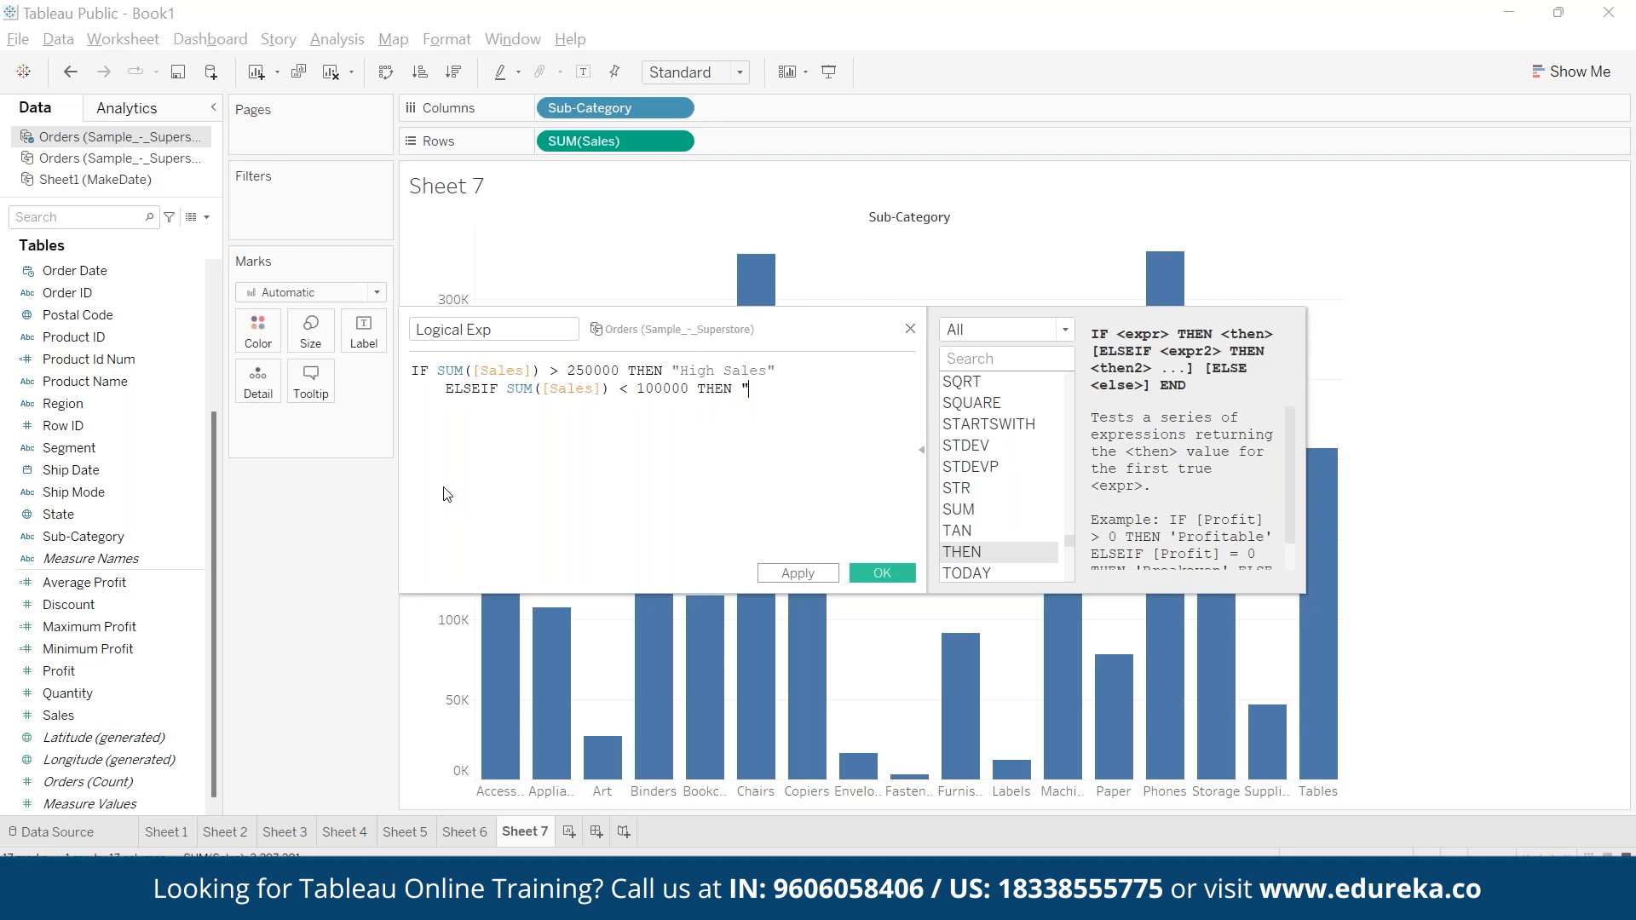
type("lees\"")
key("BackSpace")
key("Left")
key("Right")
- Complete the Logical Exp formula with ELSE "Medium Sales" on a new line and END on the last line
key("Return")
type("ELSE")
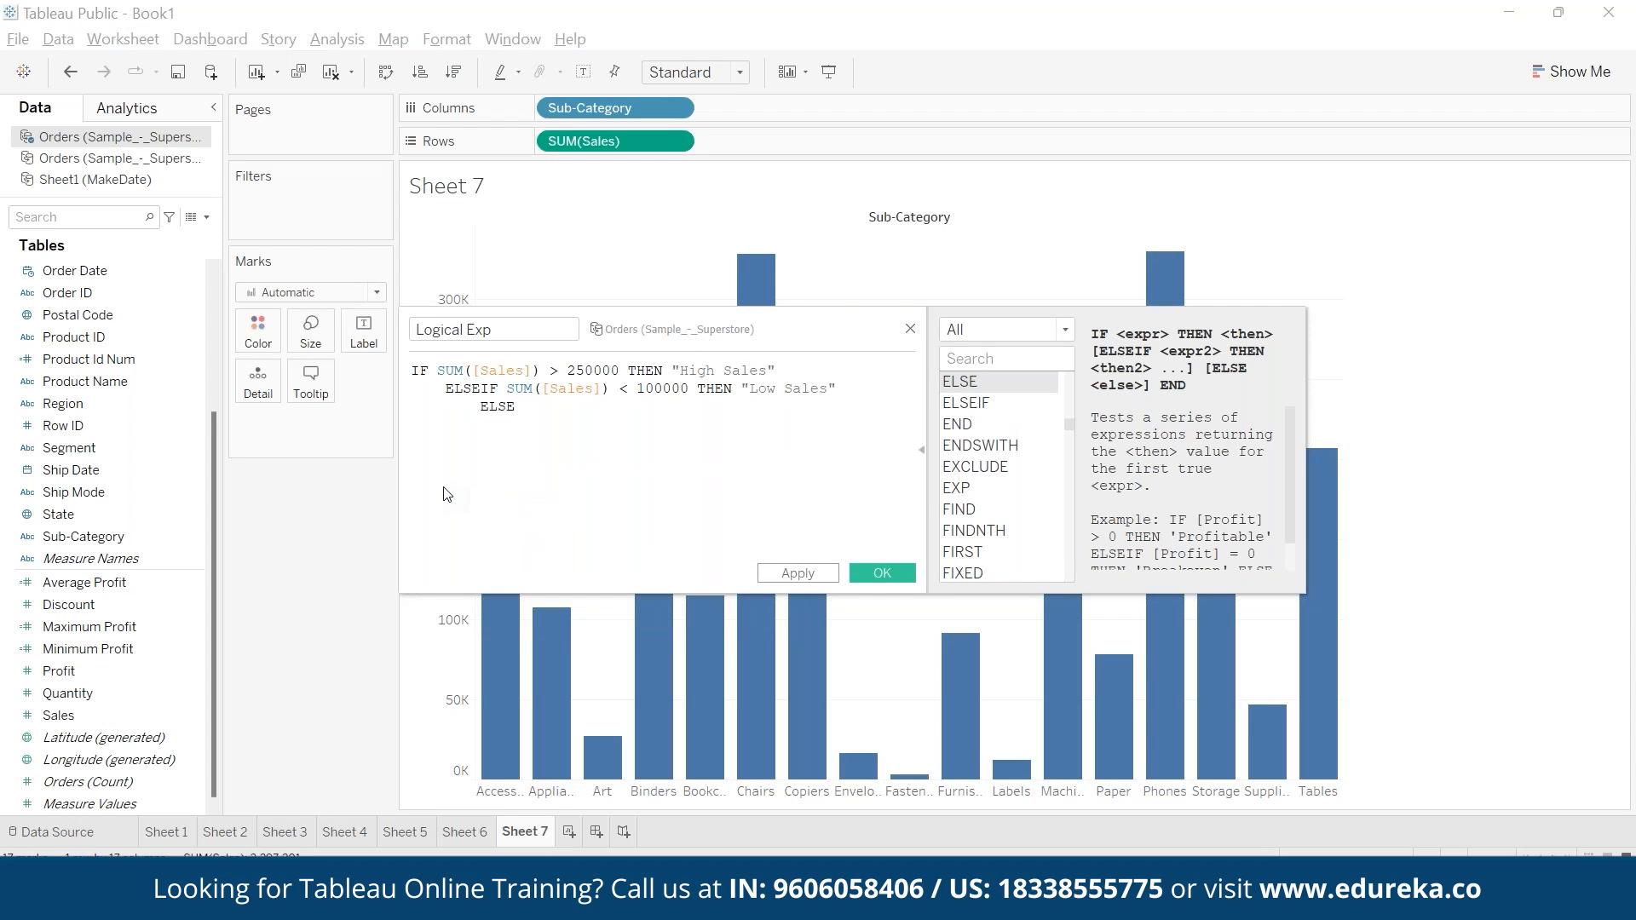
type(" \"Medium Salees\"")
key("BackSpace")
key("Return")
type("END")
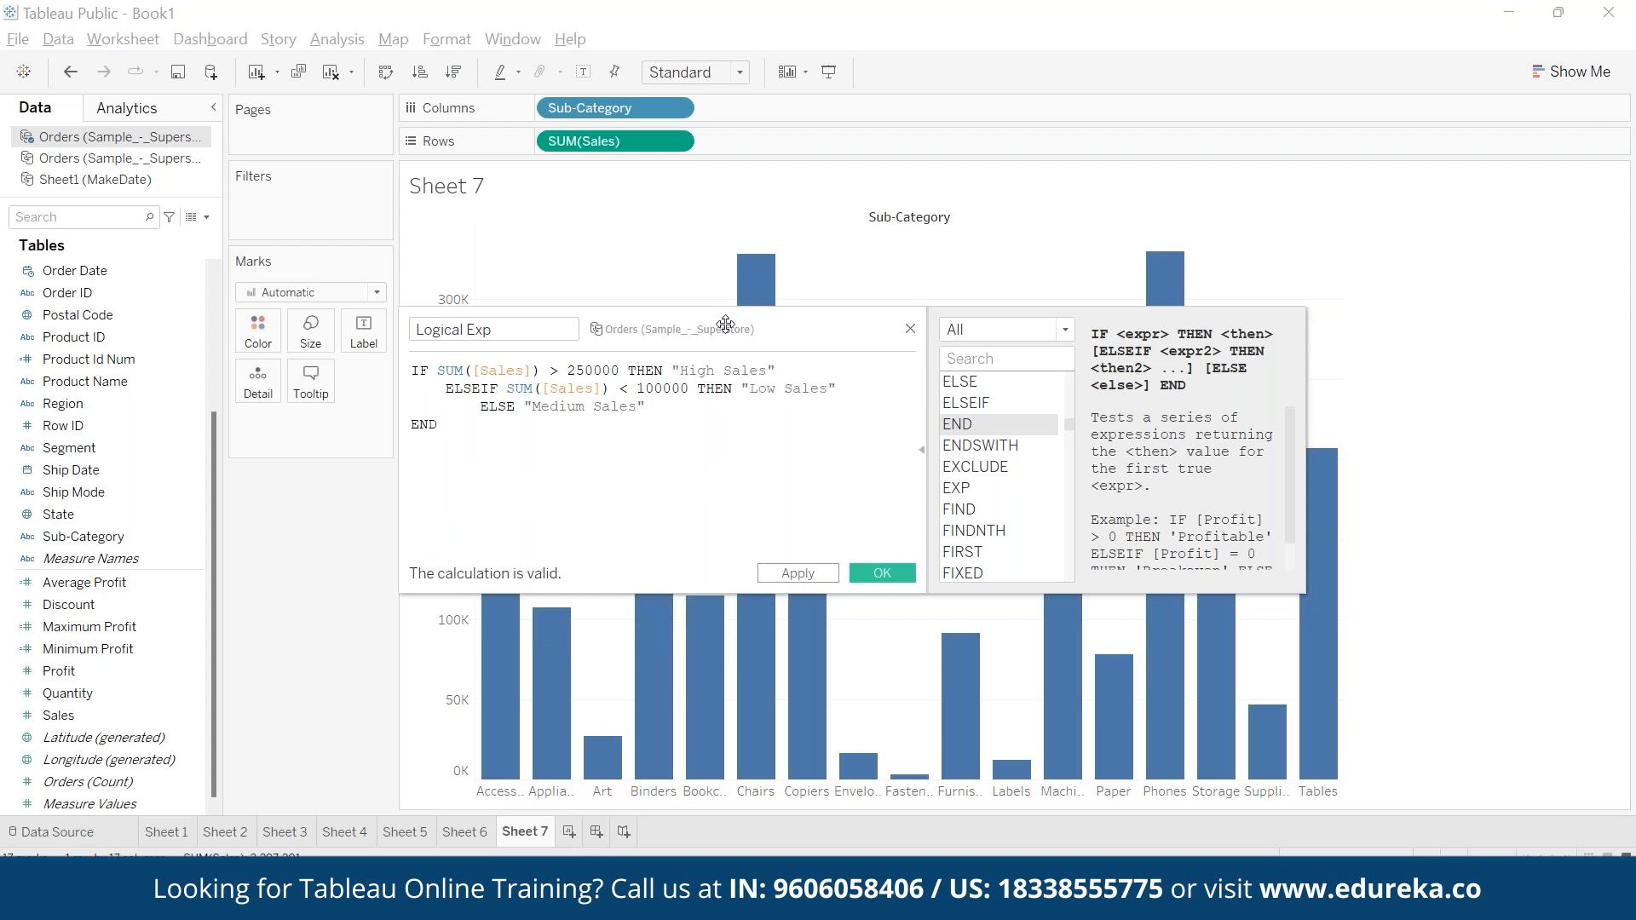
- Compare the formula's High, Low and Medium Sales conditions with the Sub-Category sales bars on Sheet 7
mouse_move(754, 257)
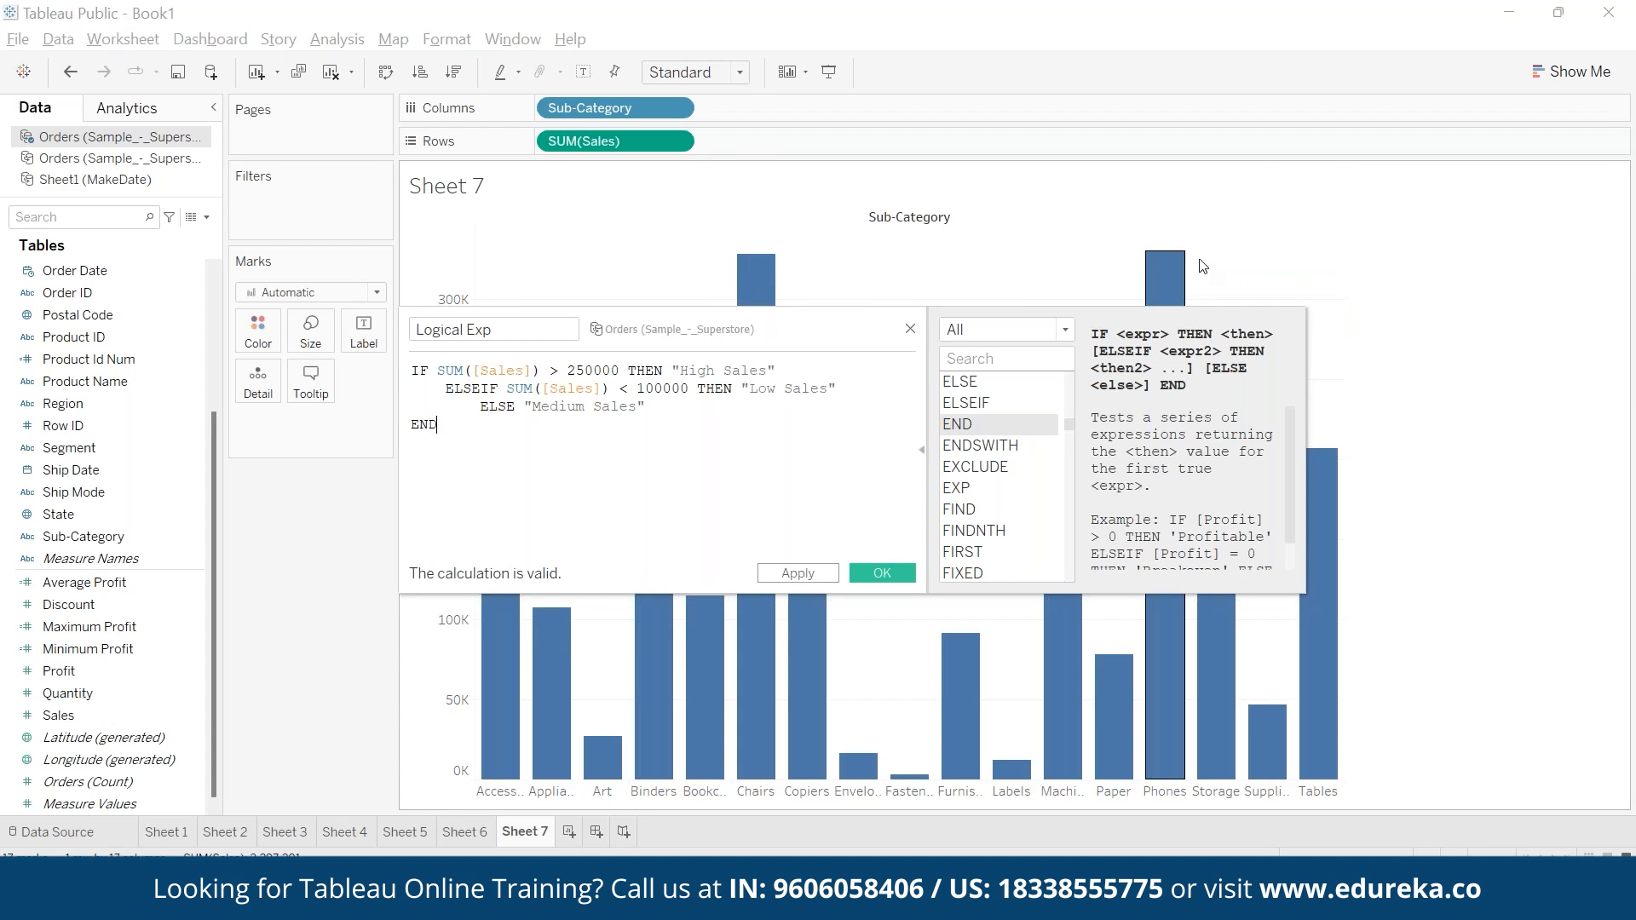
left_click_drag(890, 354, 1130, 422)
mouse_move(755, 271)
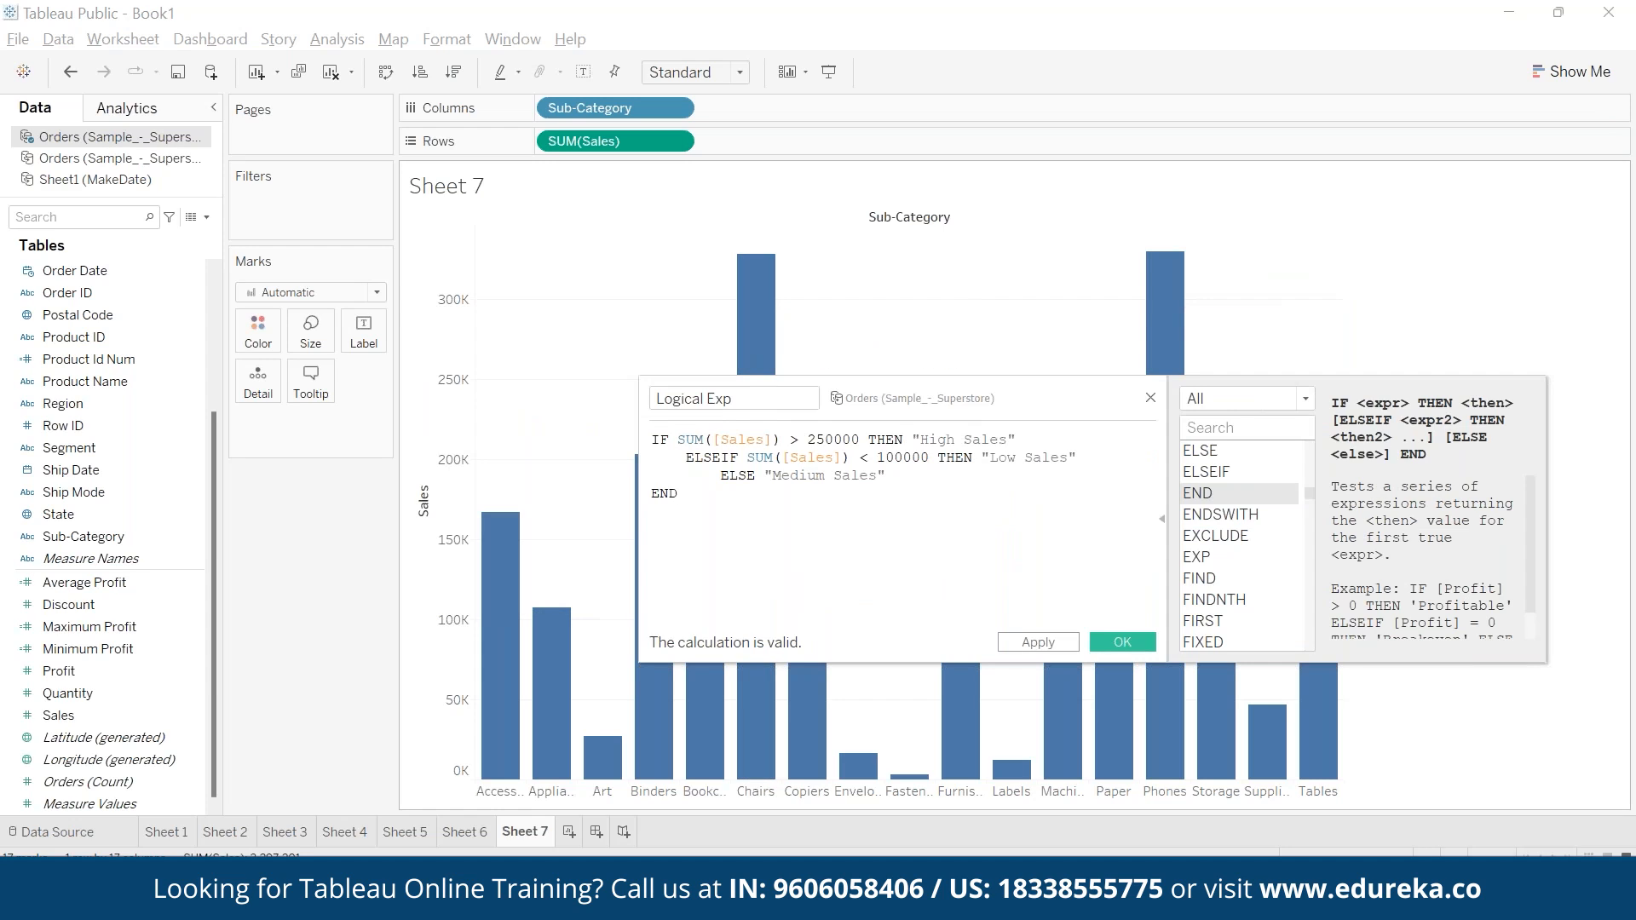
left_click_drag(913, 439, 1015, 440)
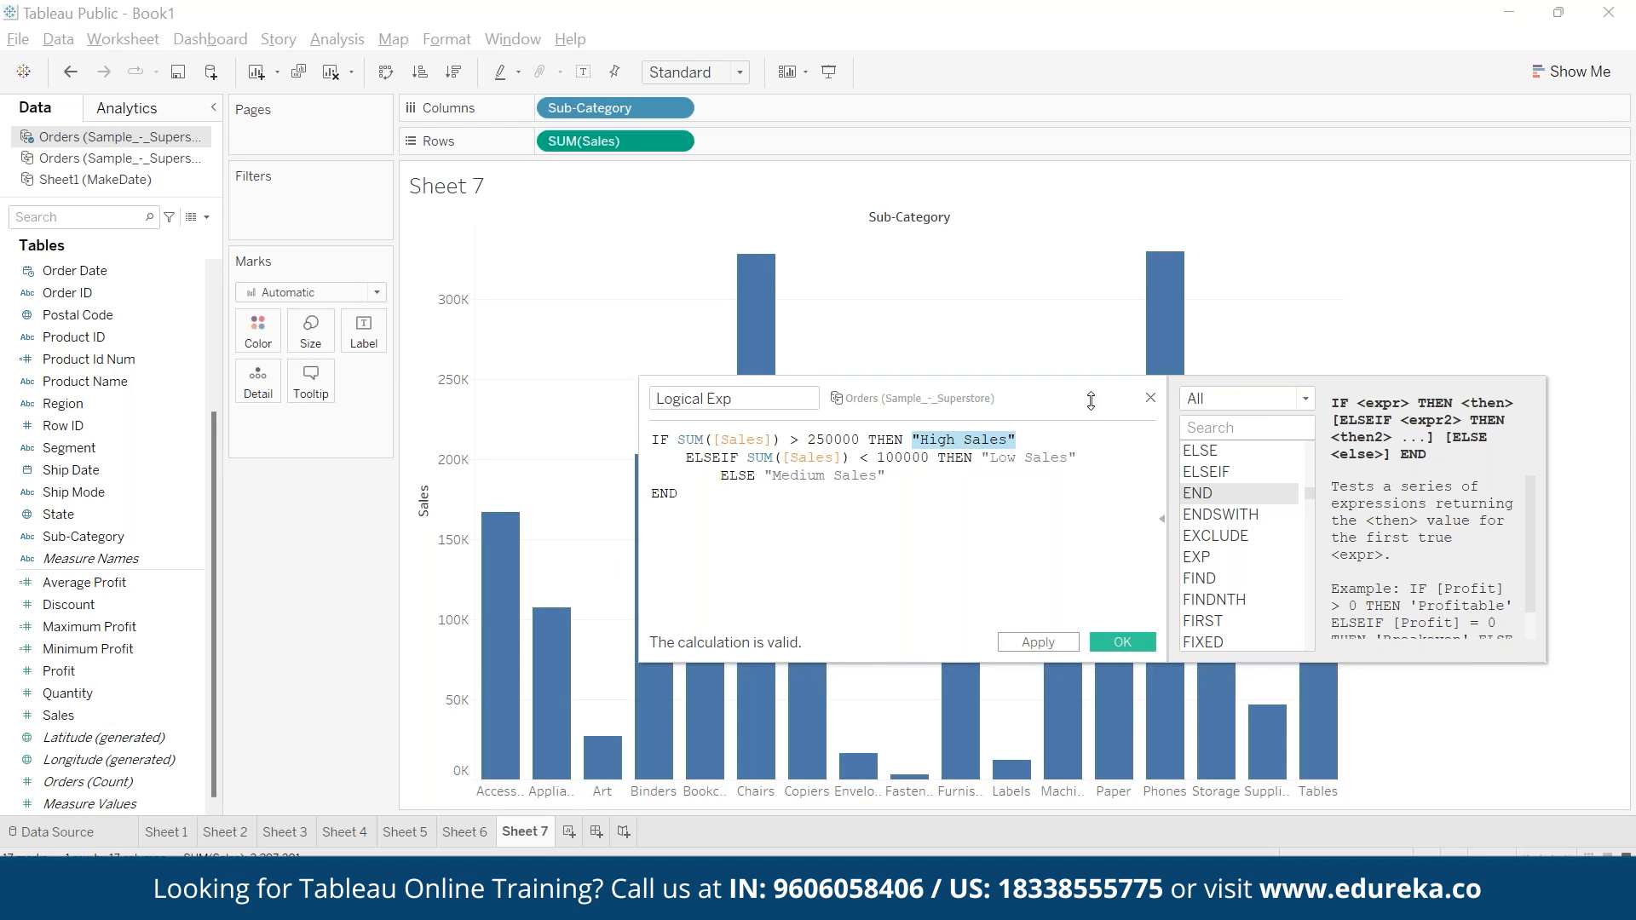
left_click(1163, 529)
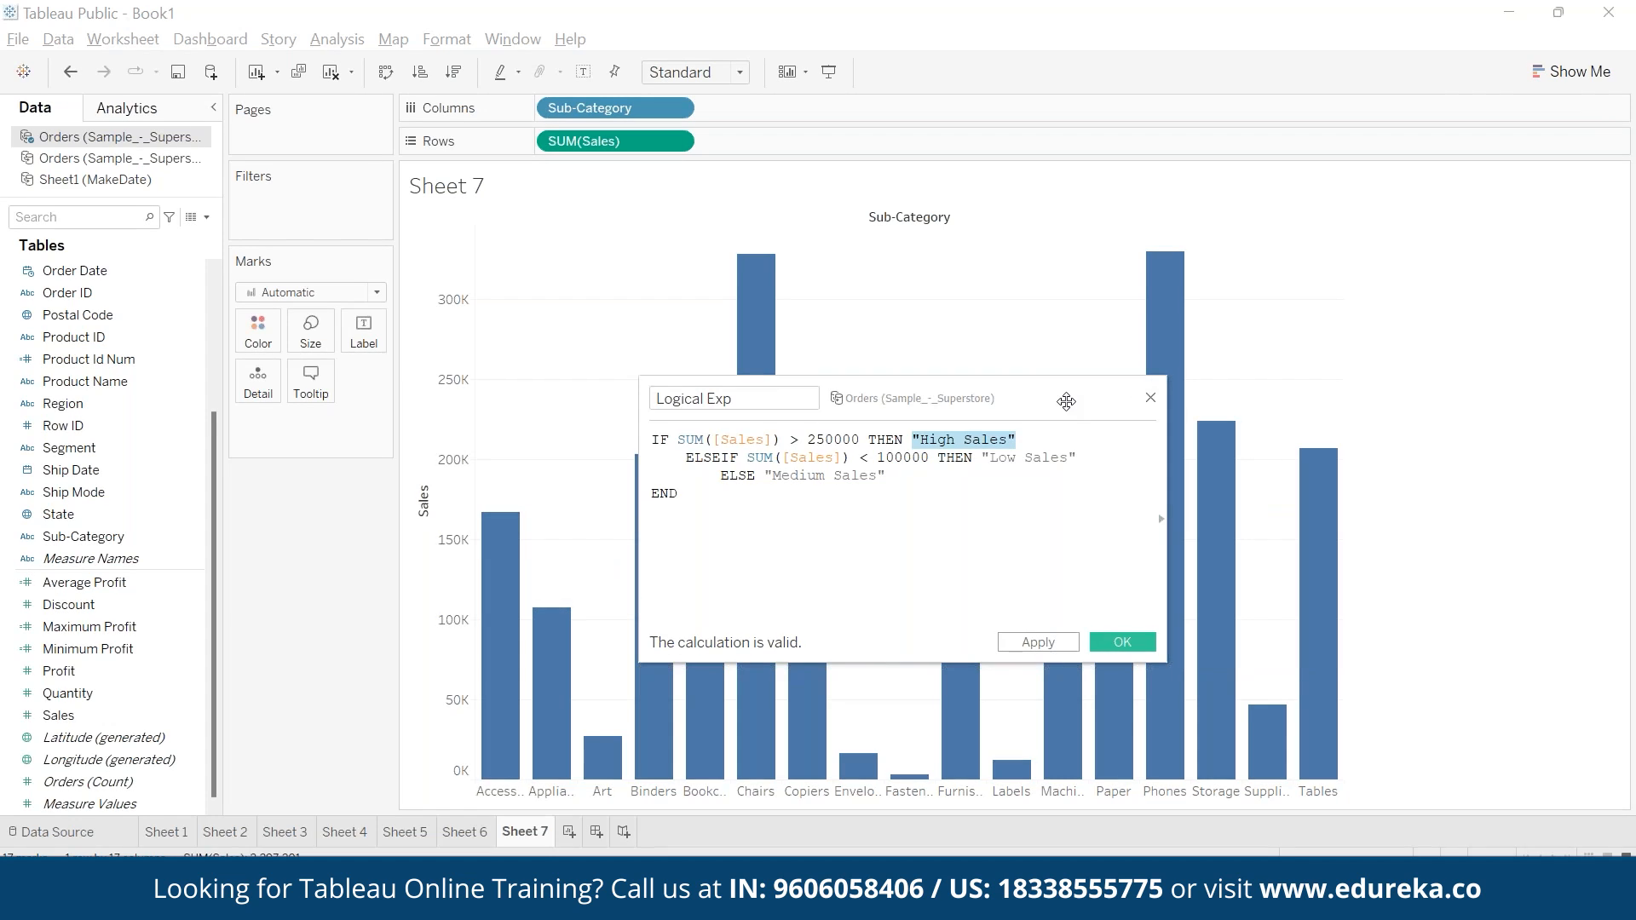
mouse_move(510, 526)
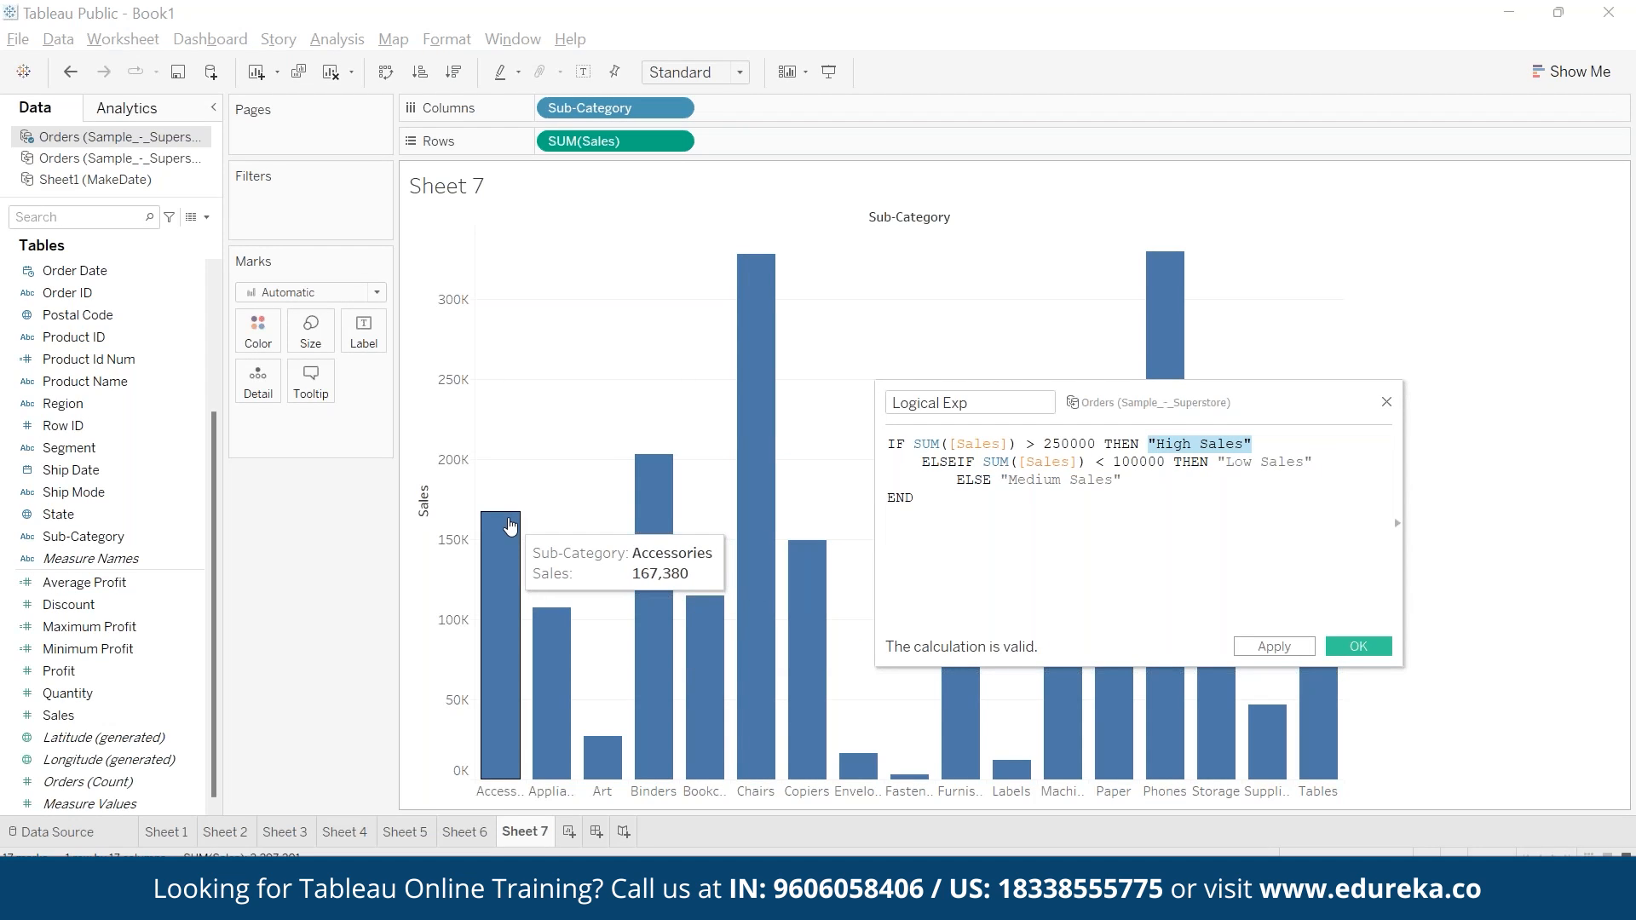
left_click_drag(982, 458, 1155, 461)
mouse_move(510, 528)
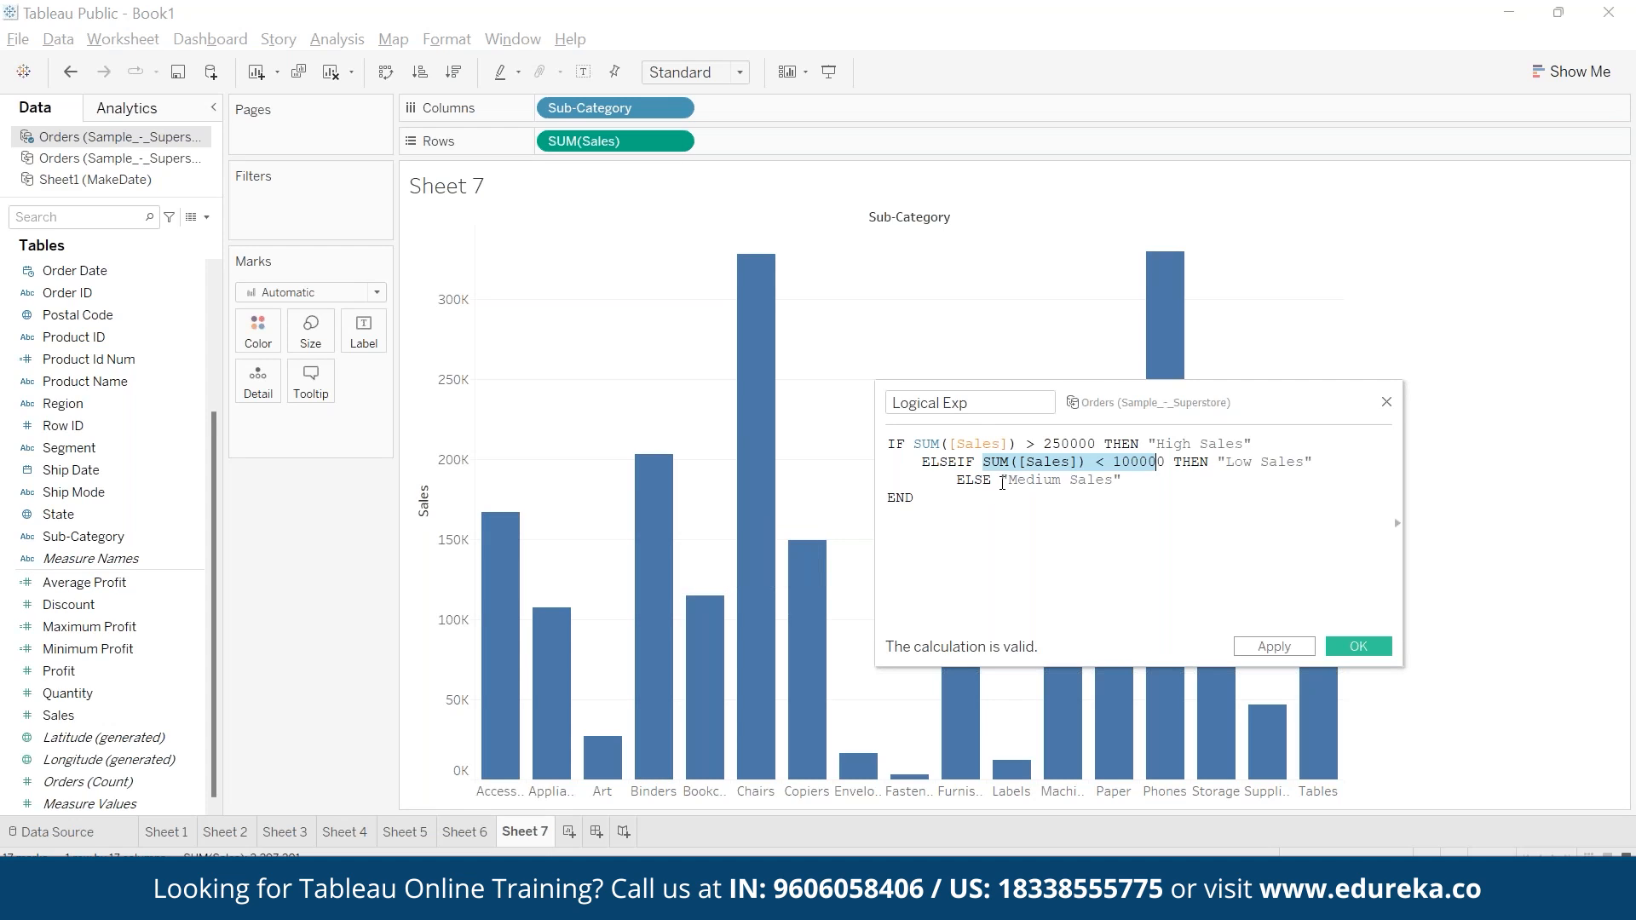
left_click_drag(1000, 479, 1121, 480)
left_click(1137, 523)
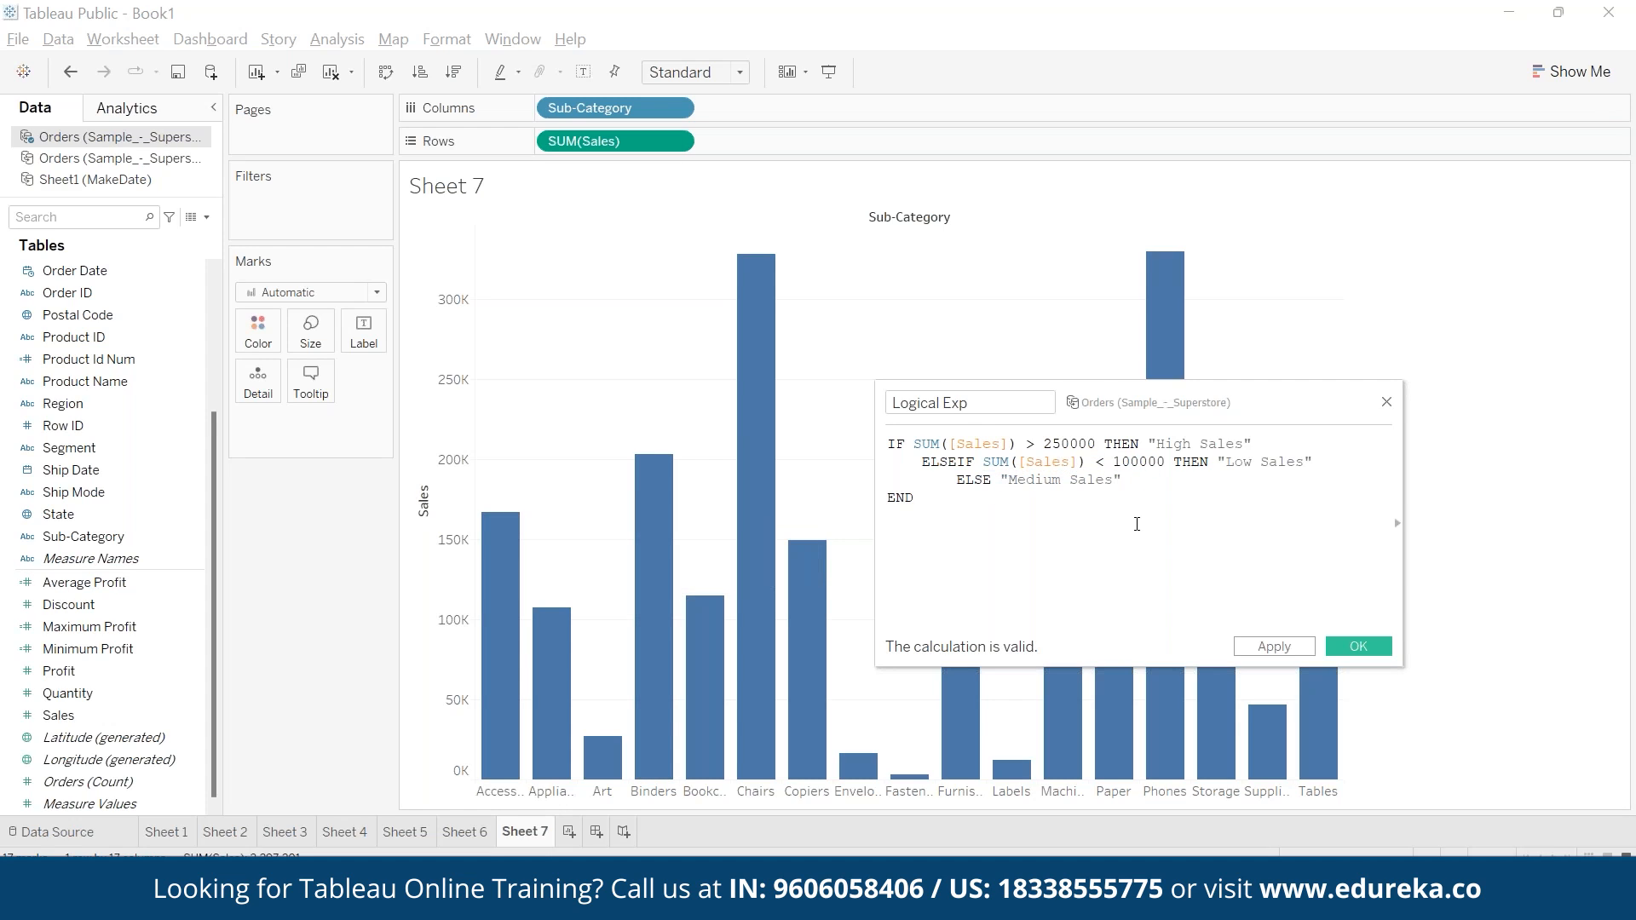
- Save the Logical Exp calculated field and use it to color the Sub-Category bars
left_click(1358, 646)
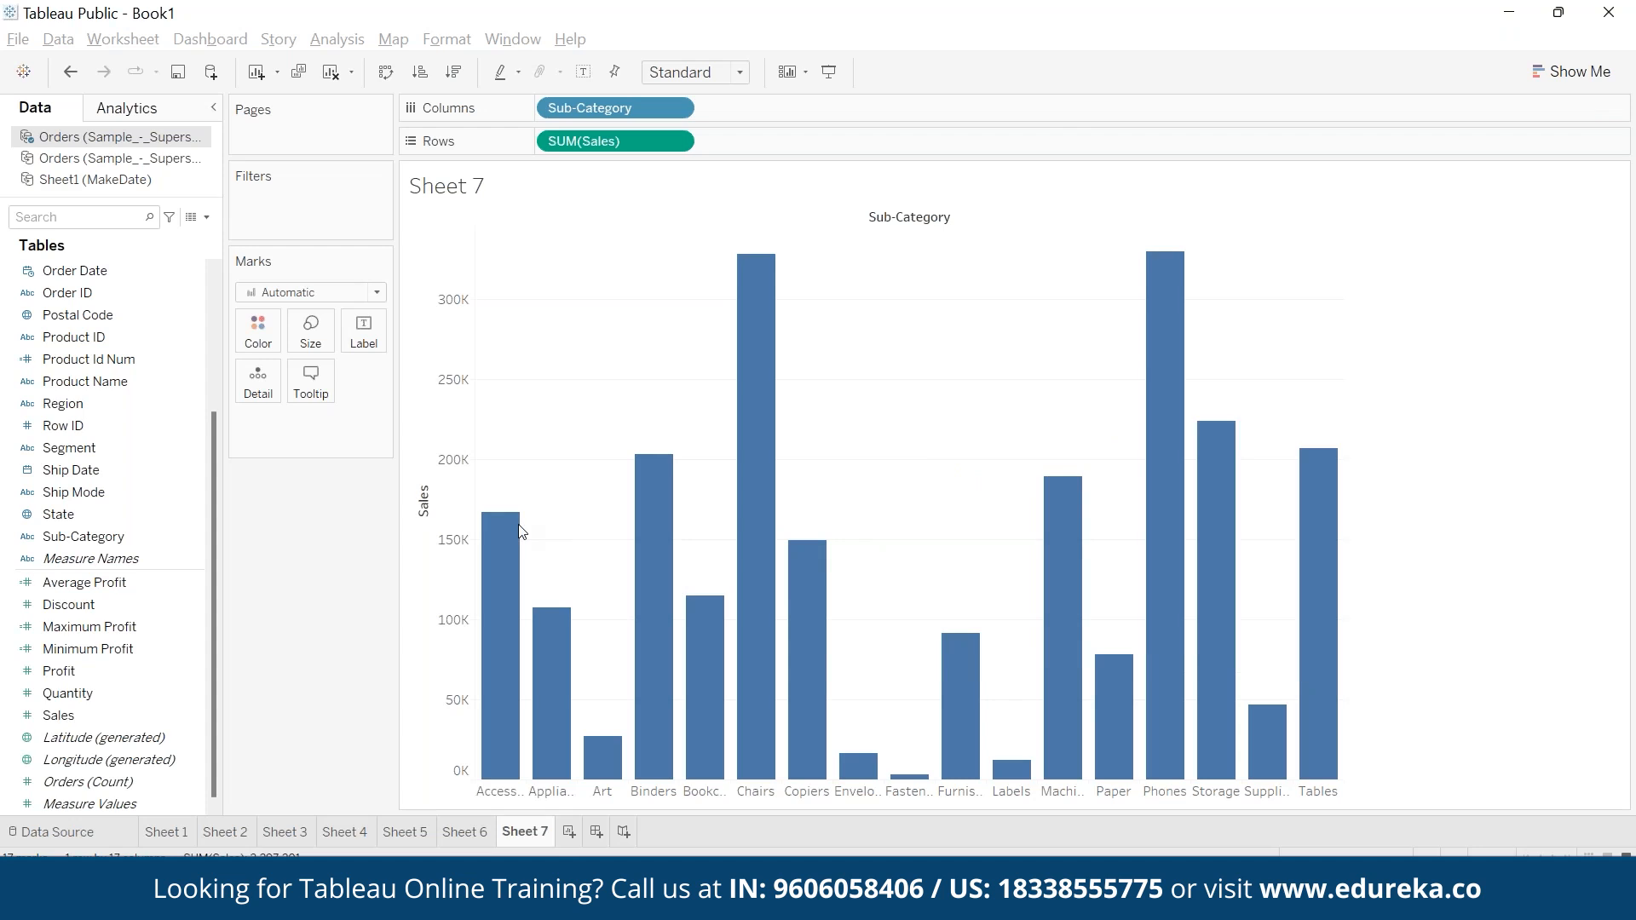
left_click_drag(120, 622, 258, 333)
- Edit the Logical Exp colors, assigning green to High Sales, red to Low Sales and grey to Medium Sales
left_click(1524, 201)
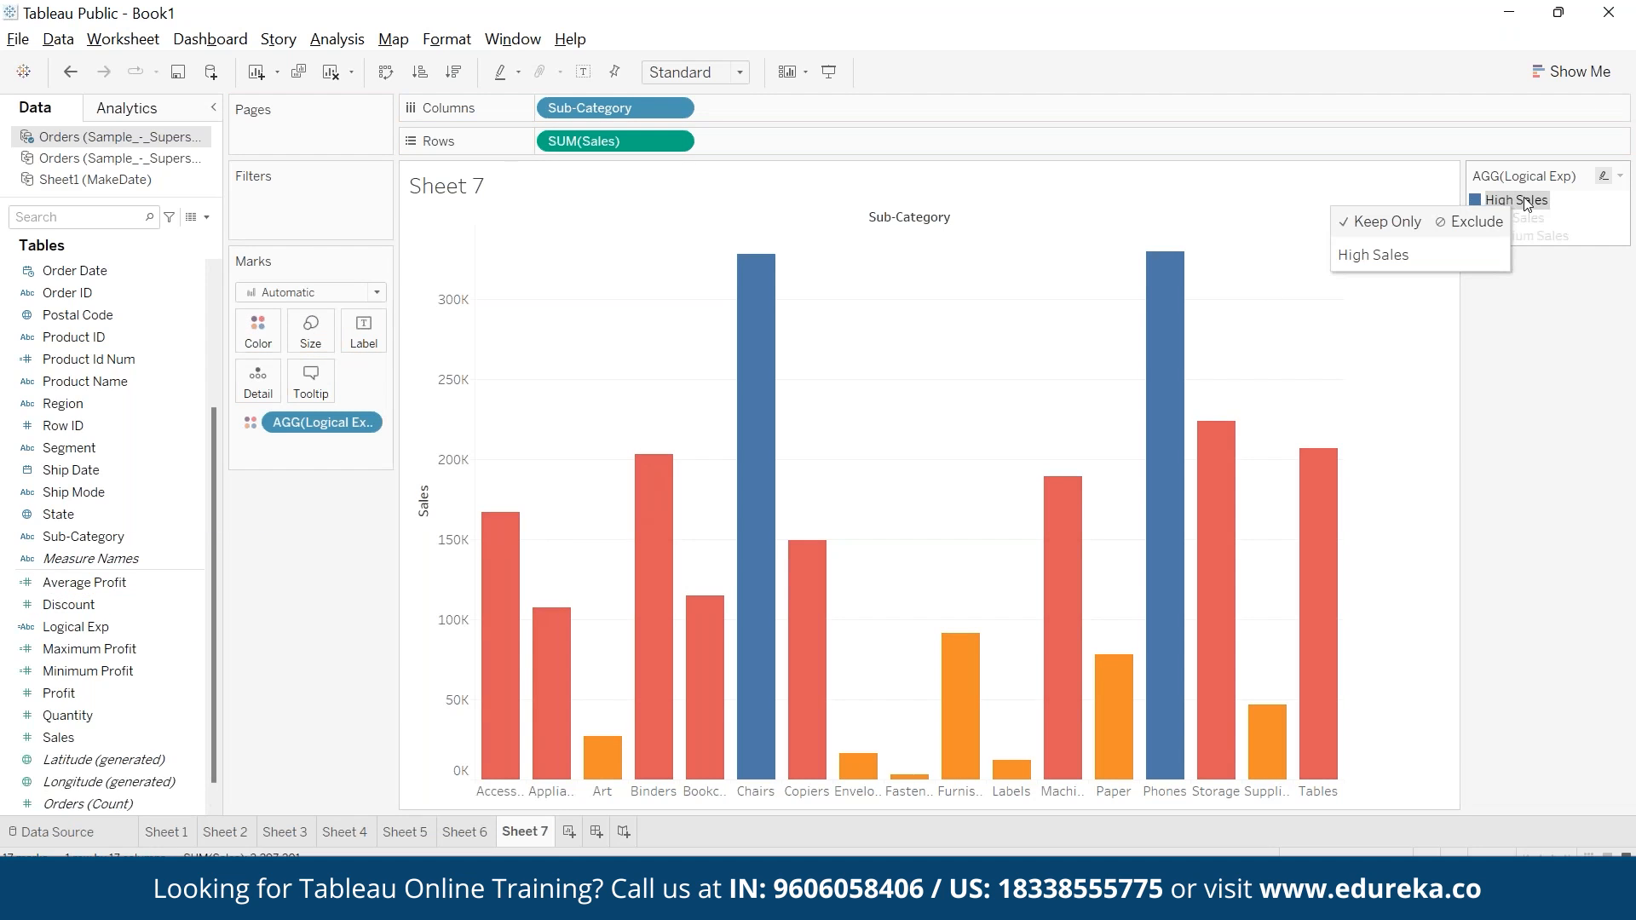
double_click(1525, 201)
left_click(852, 475)
left_click(651, 324)
left_click(863, 416)
left_click(684, 339)
left_click(886, 482)
left_click(844, 609)
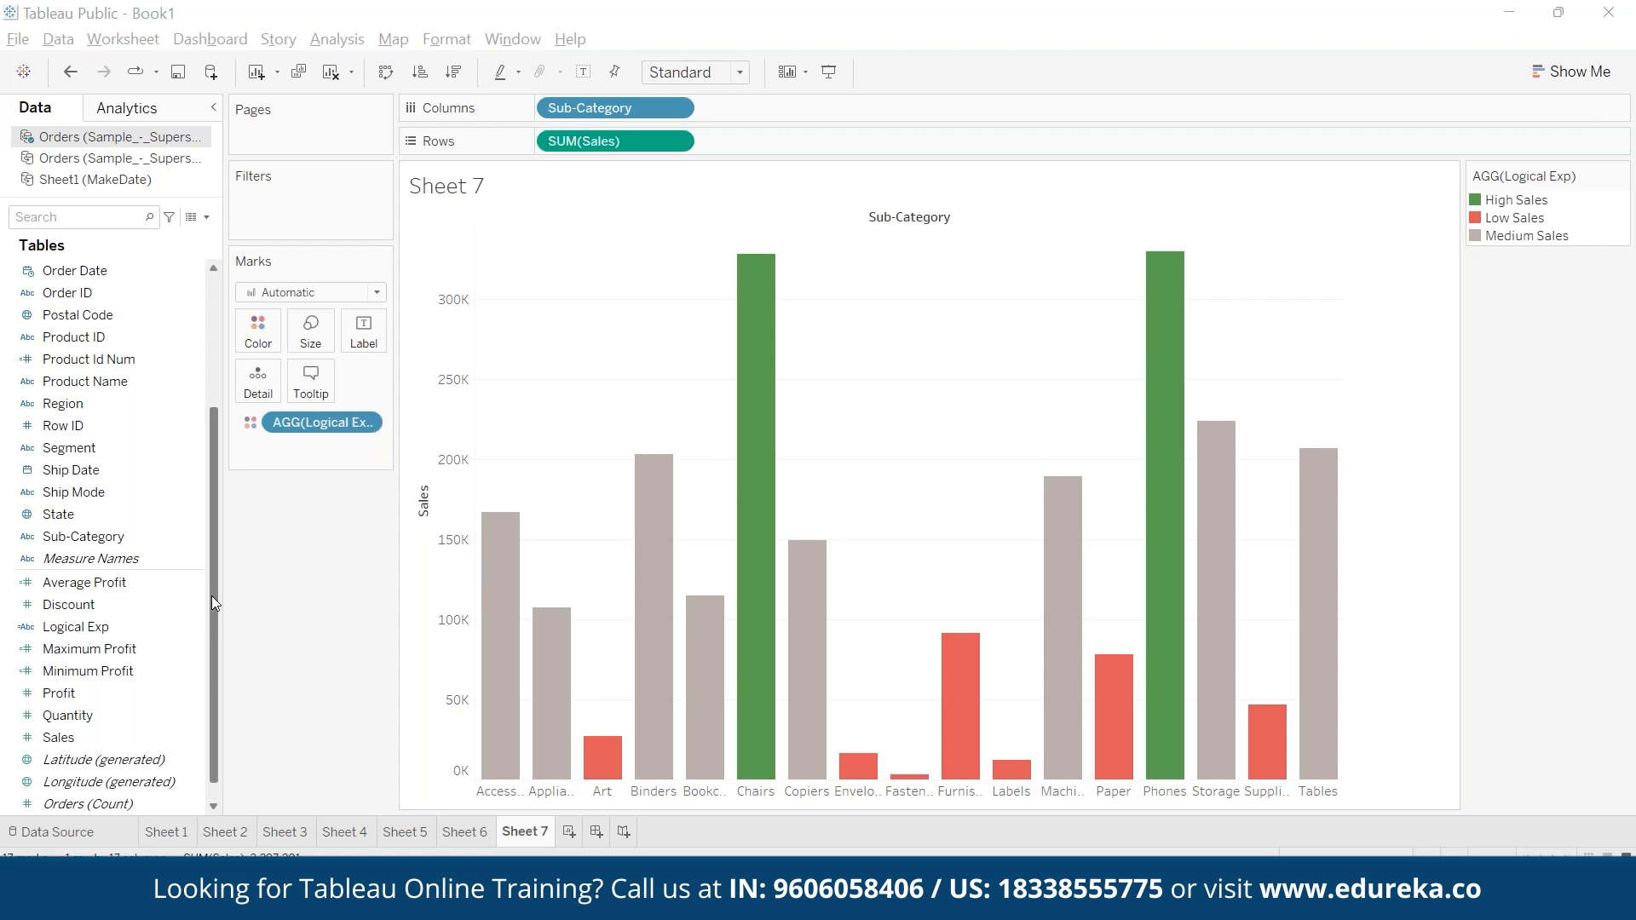
- Reopen the Logical Exp calculation in a wider editor, join its formula into a single line and save it
right_click(196, 622)
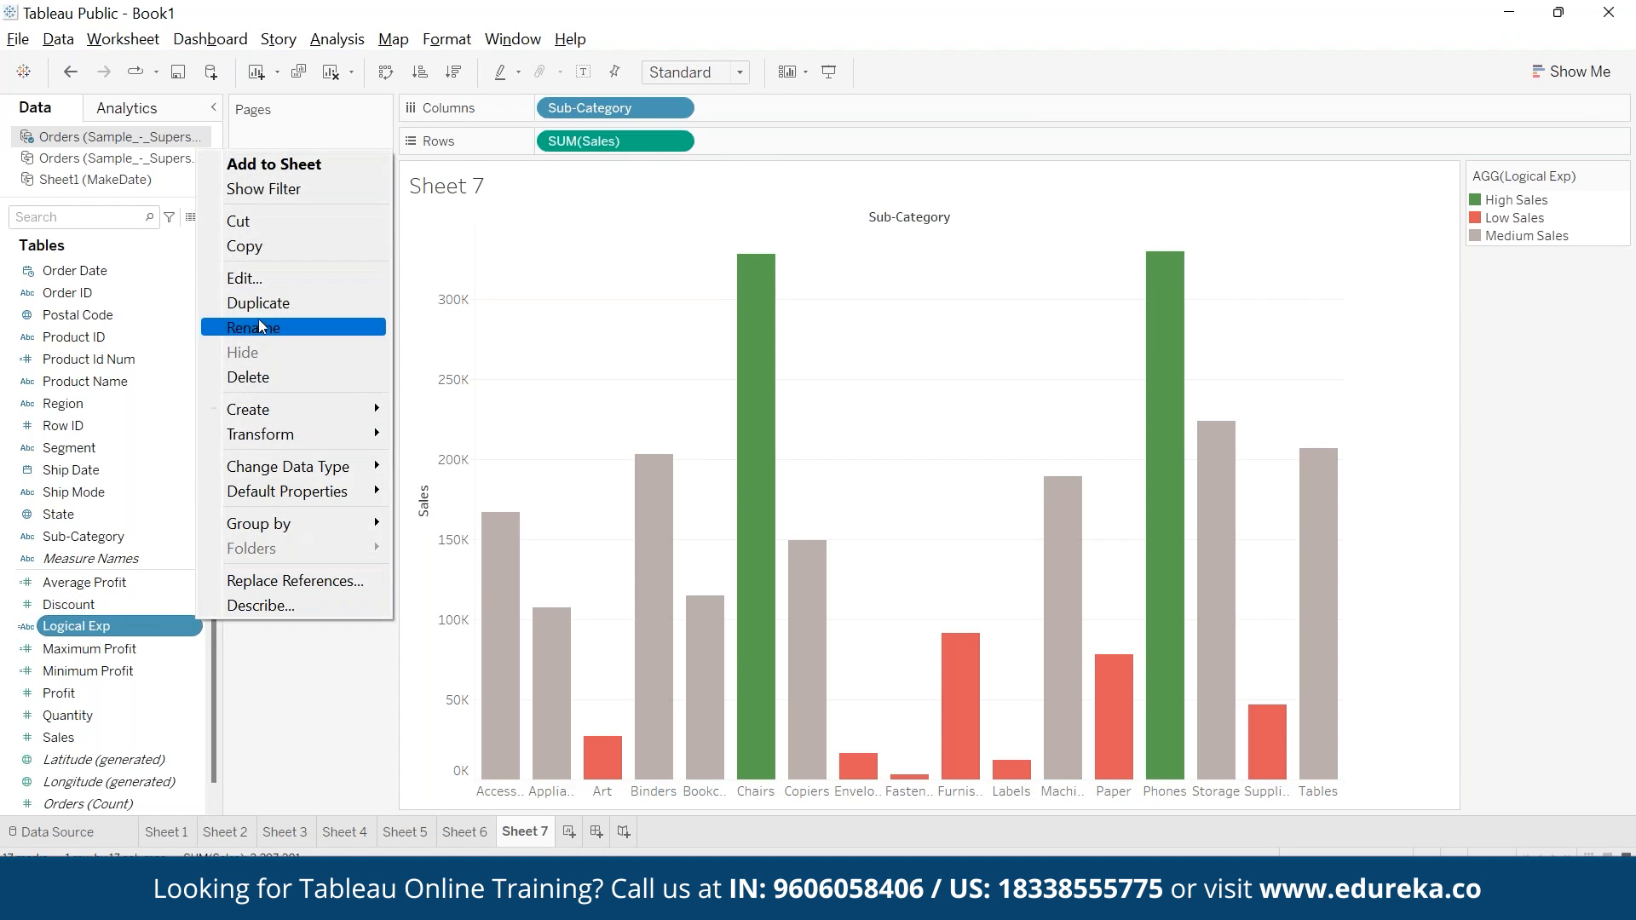
left_click(266, 278)
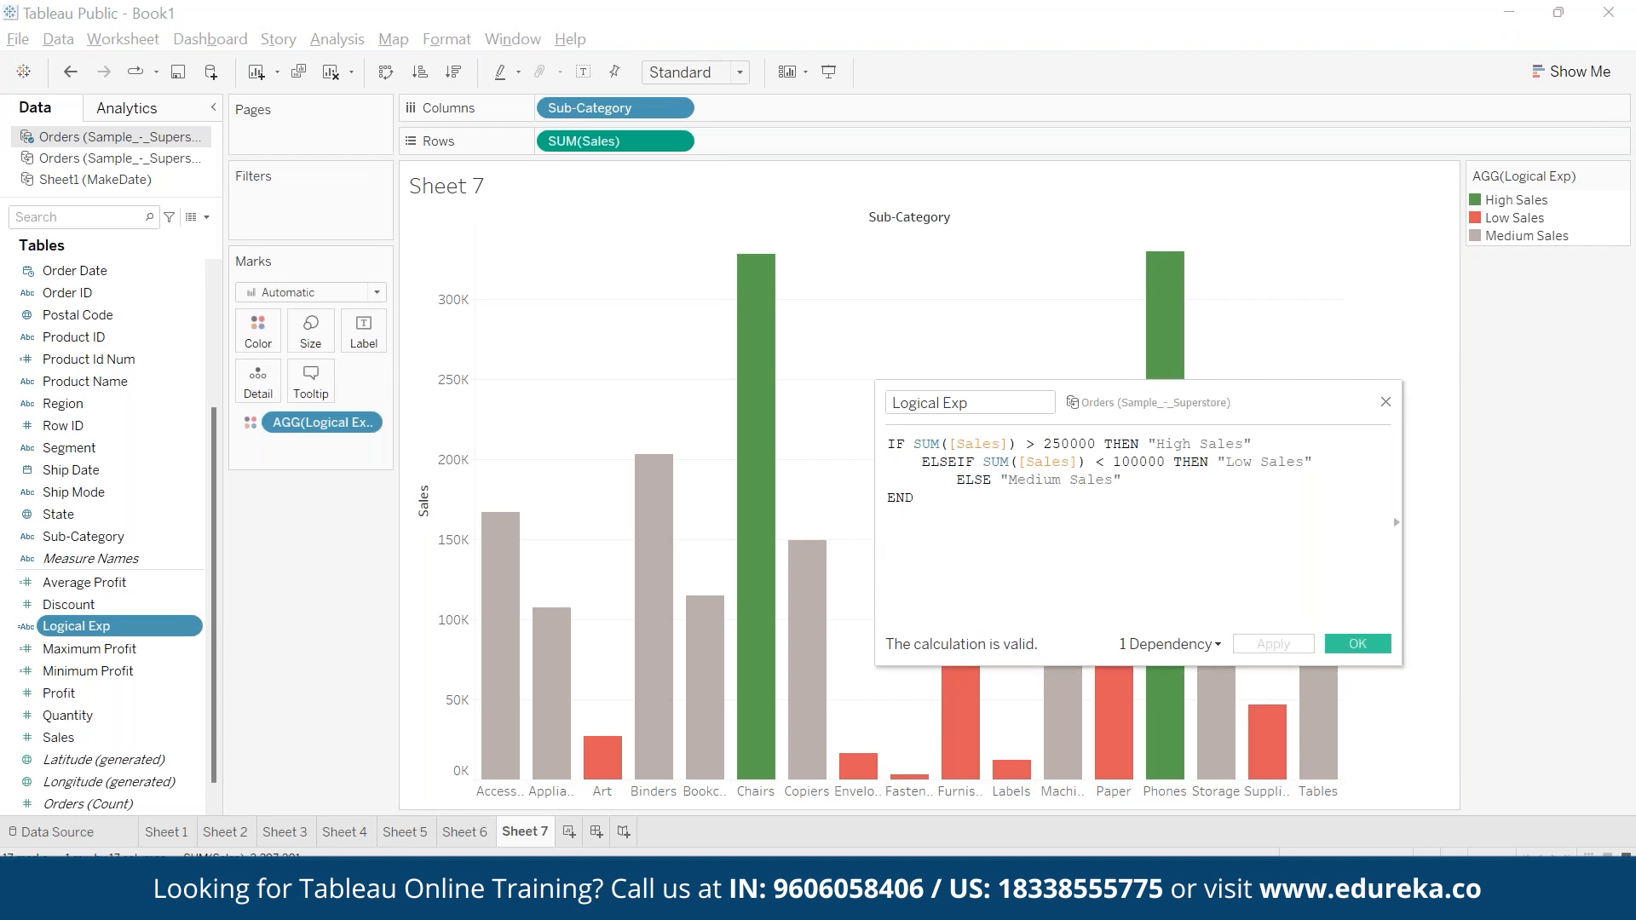
left_click_drag(875, 528, 106, 506)
left_click(493, 444)
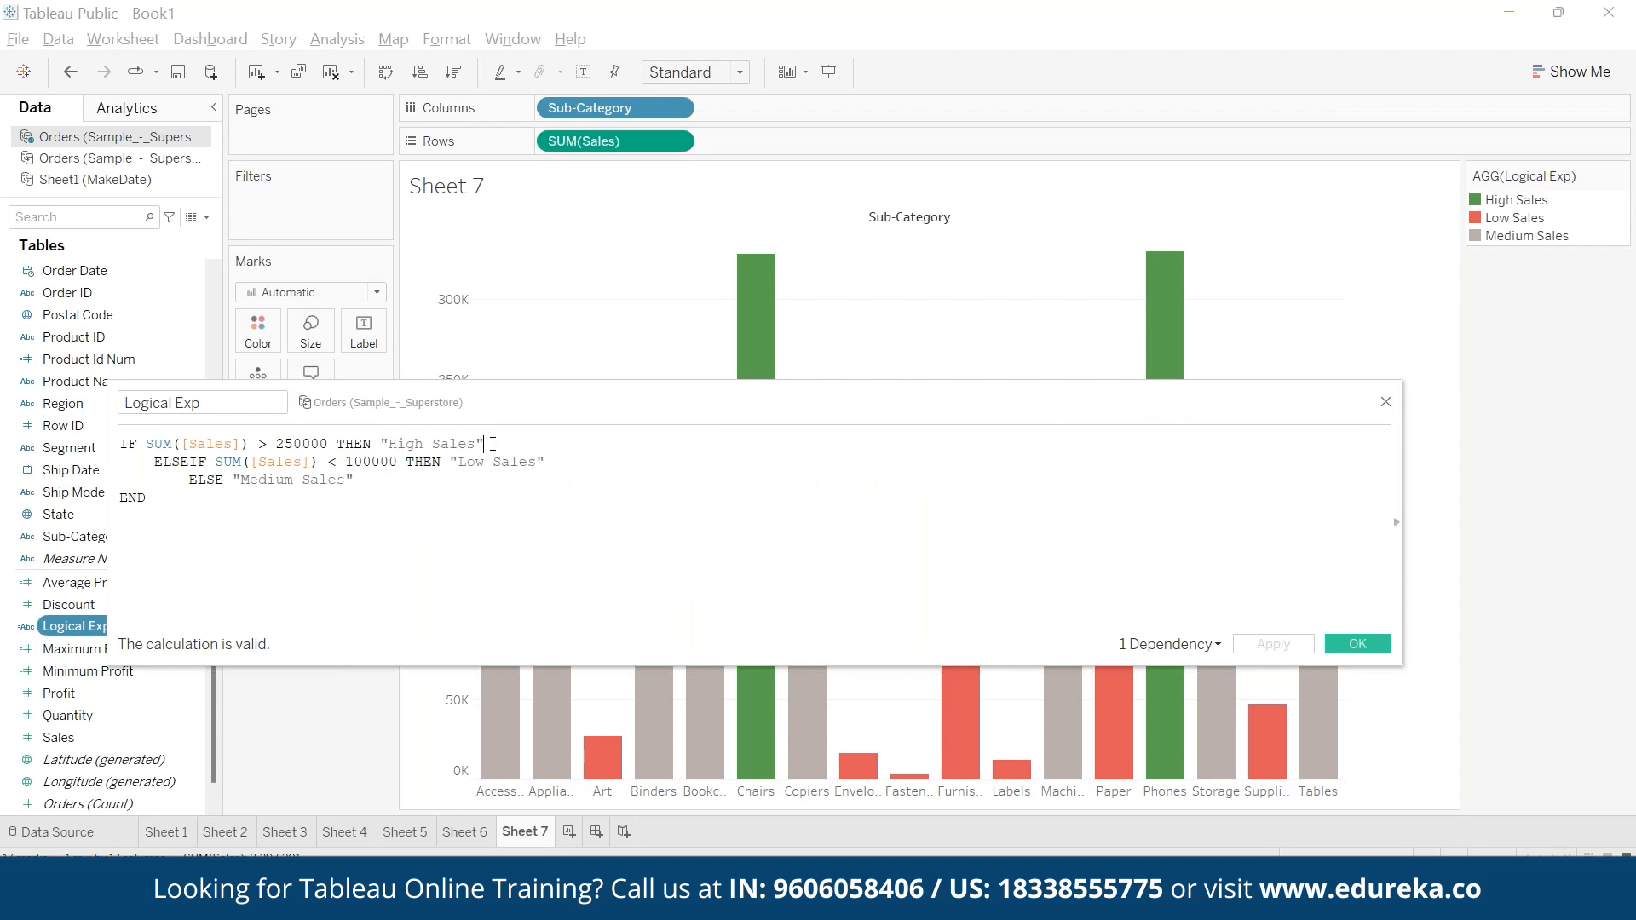
key("Delete")
key("Delete")
key("Delete")
key("Delete")
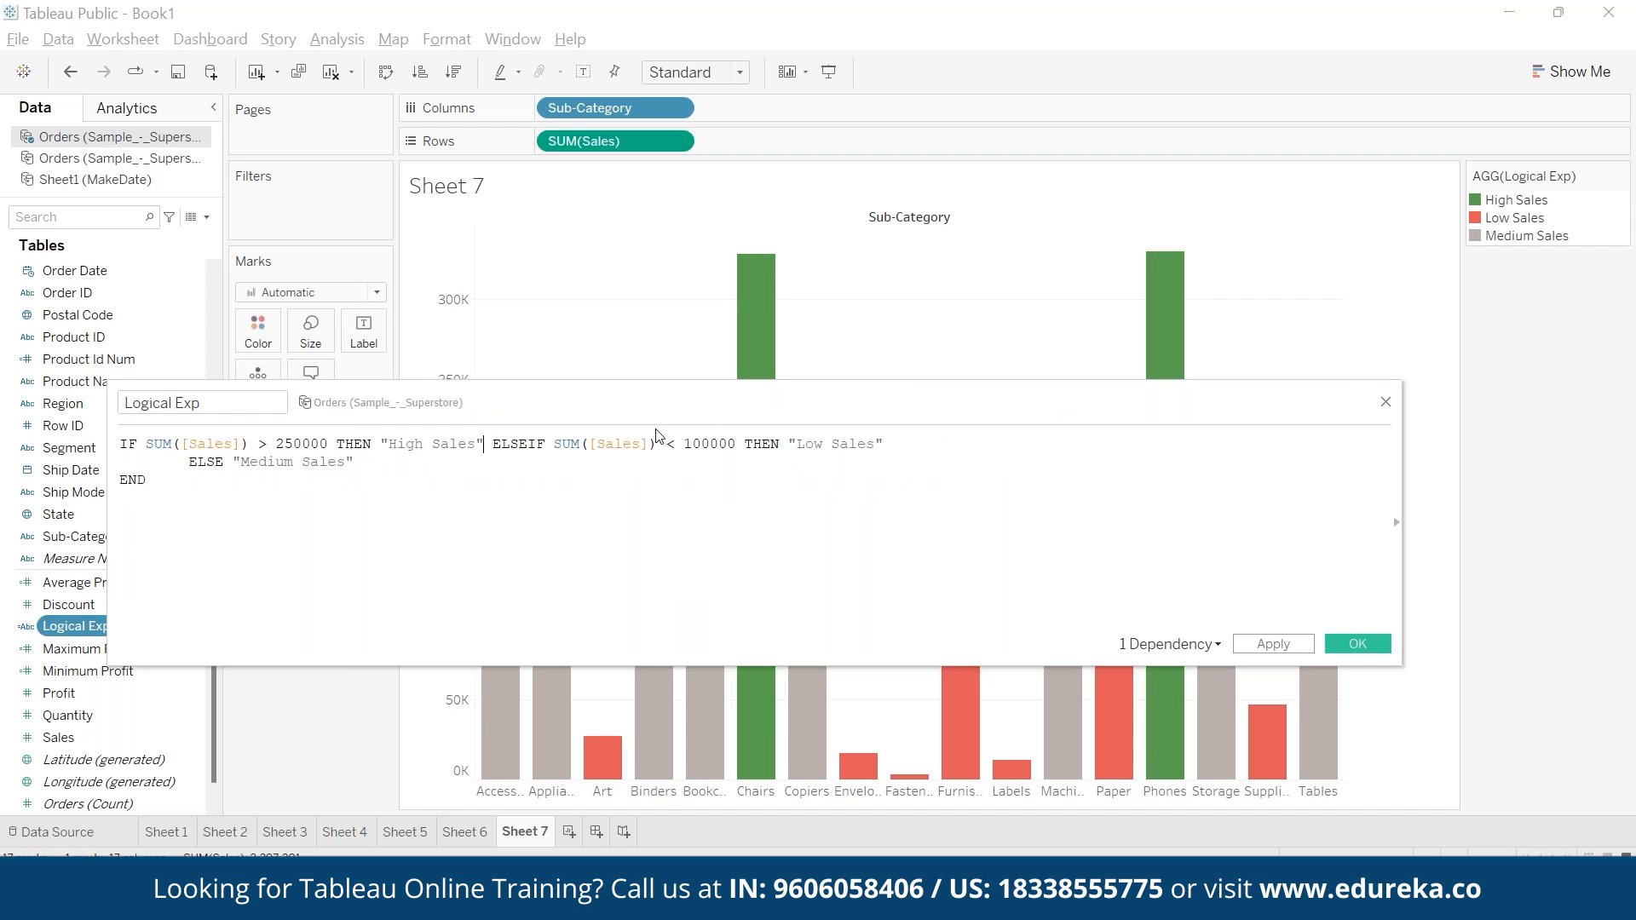
key("Delete")
key("Delete")
key("Delete")
key("Delete")
key("Delete")
key("Delete")
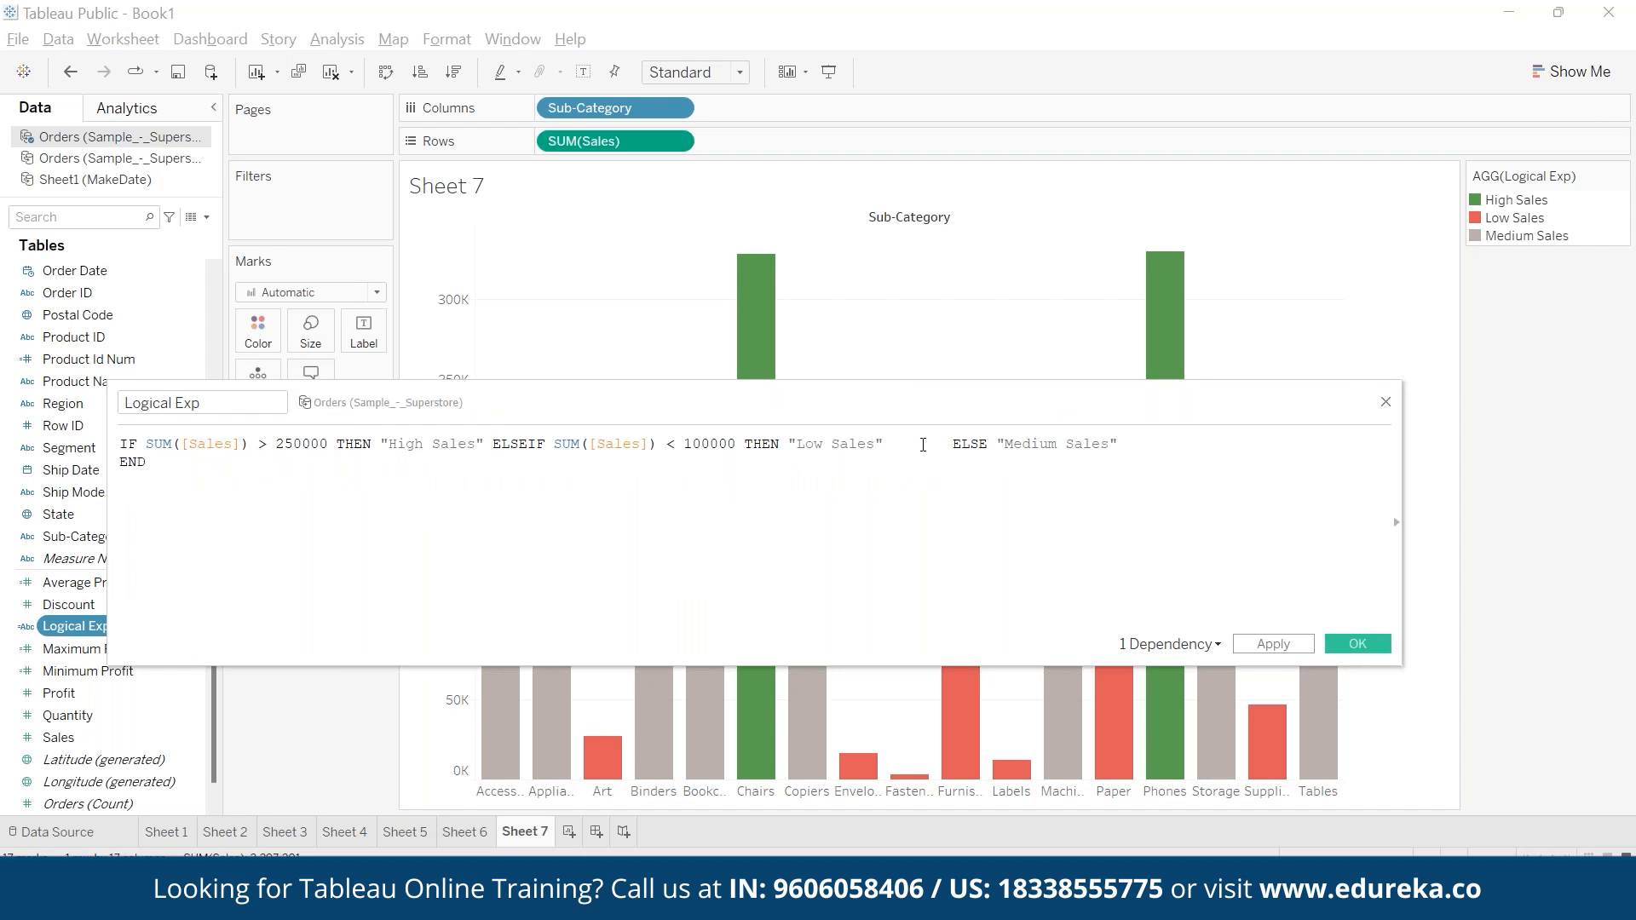
key("Delete")
key("Delete")
key("Delete")
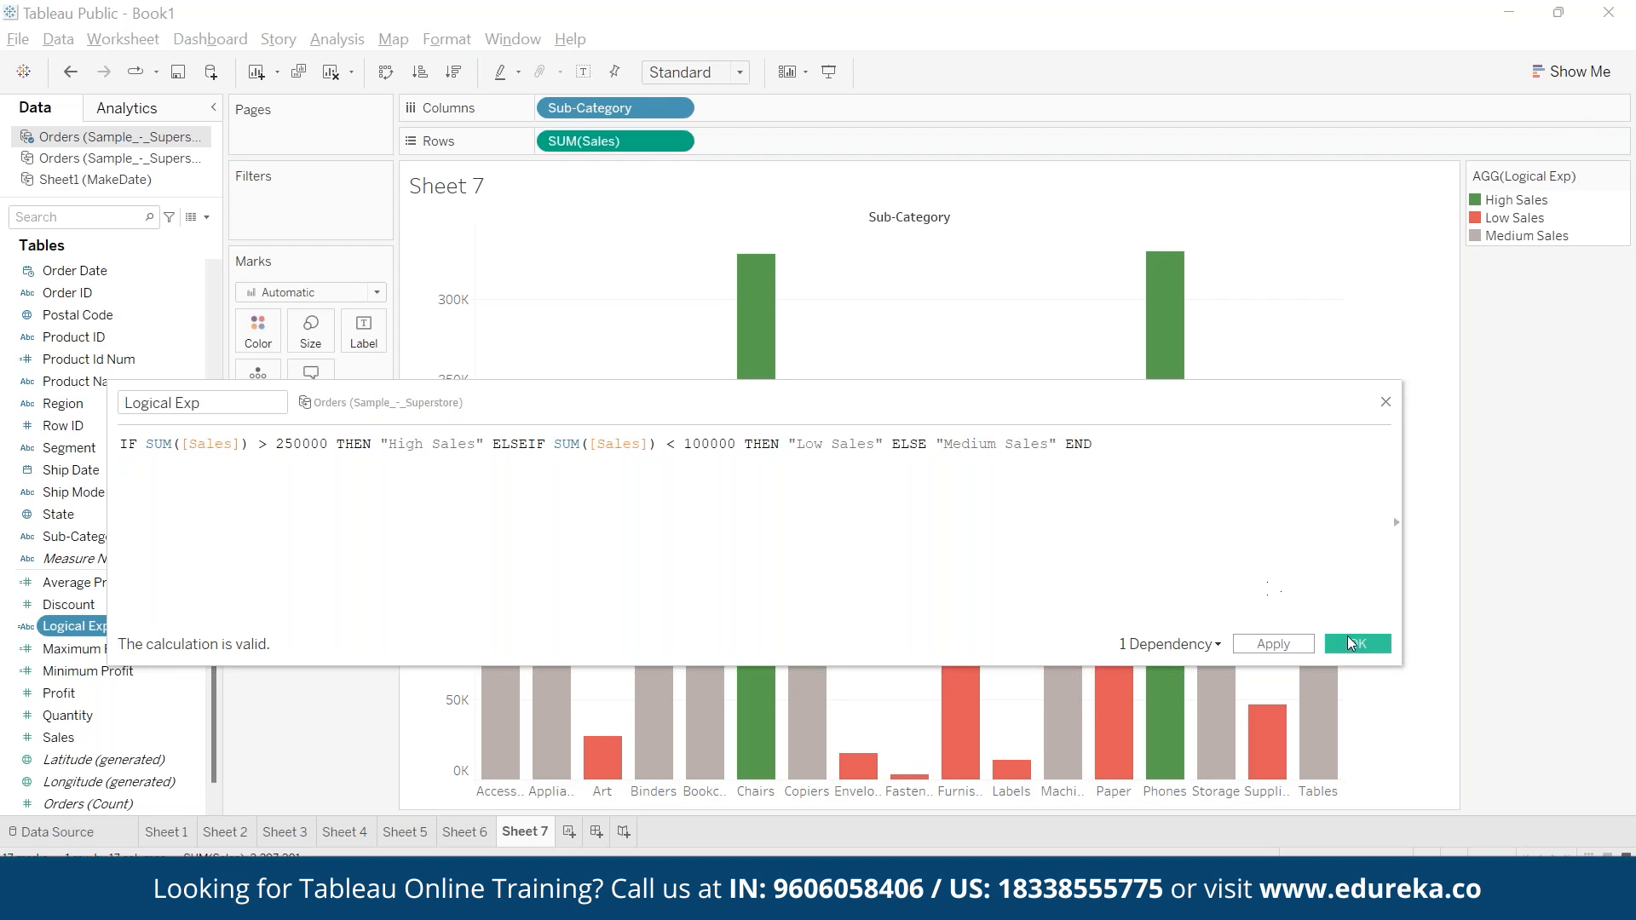
left_click(1358, 643)
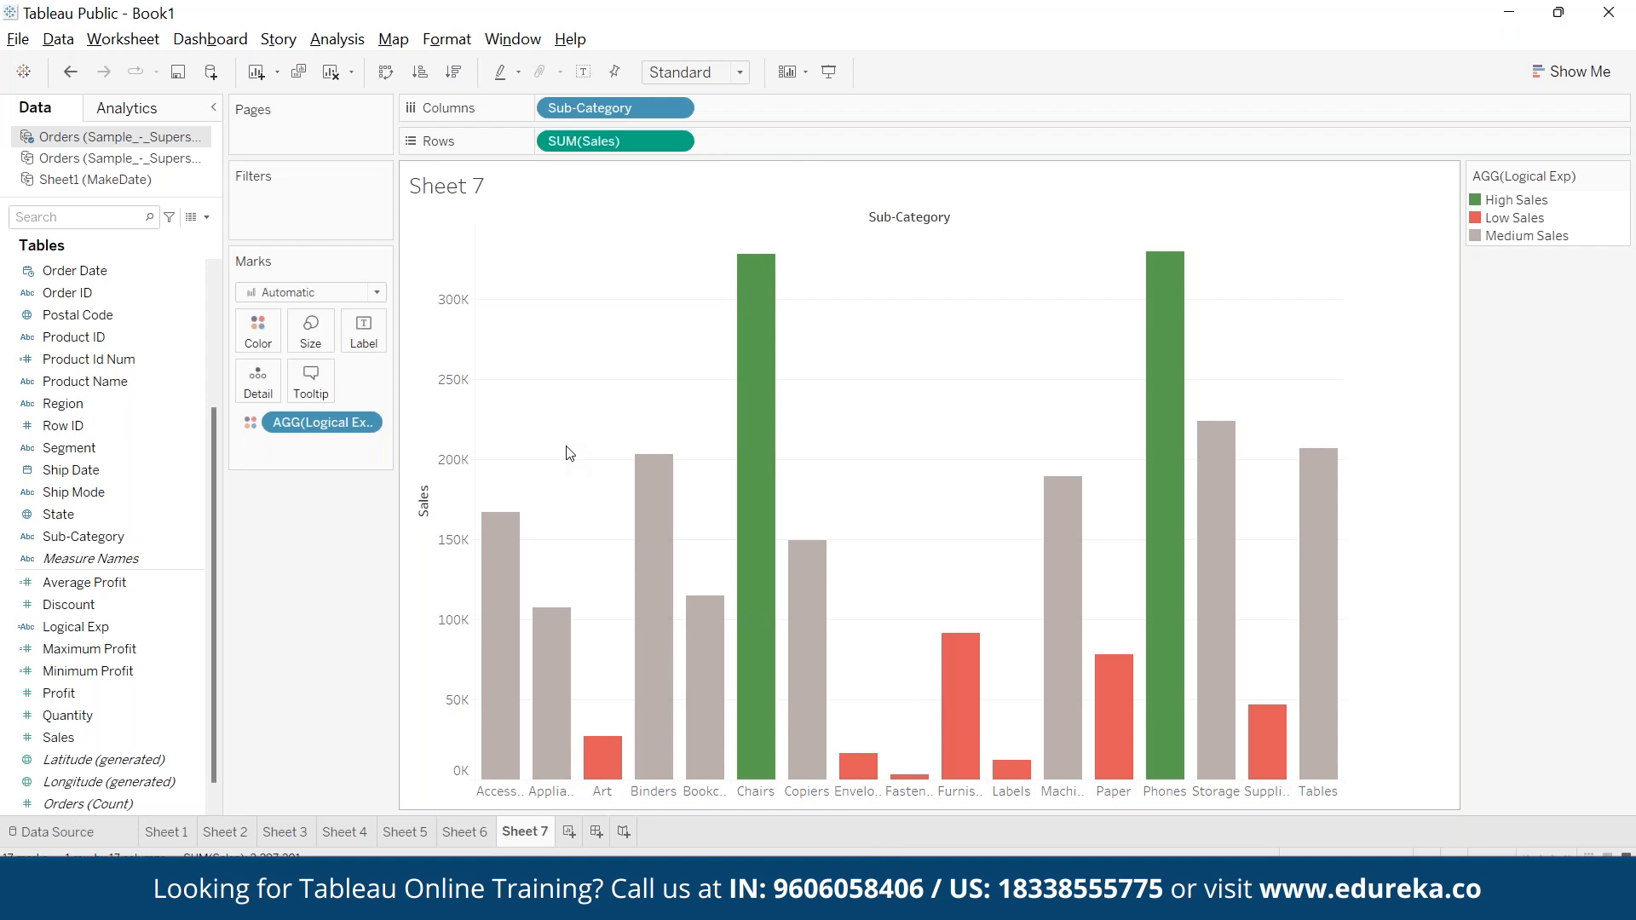
left_click(337, 39)
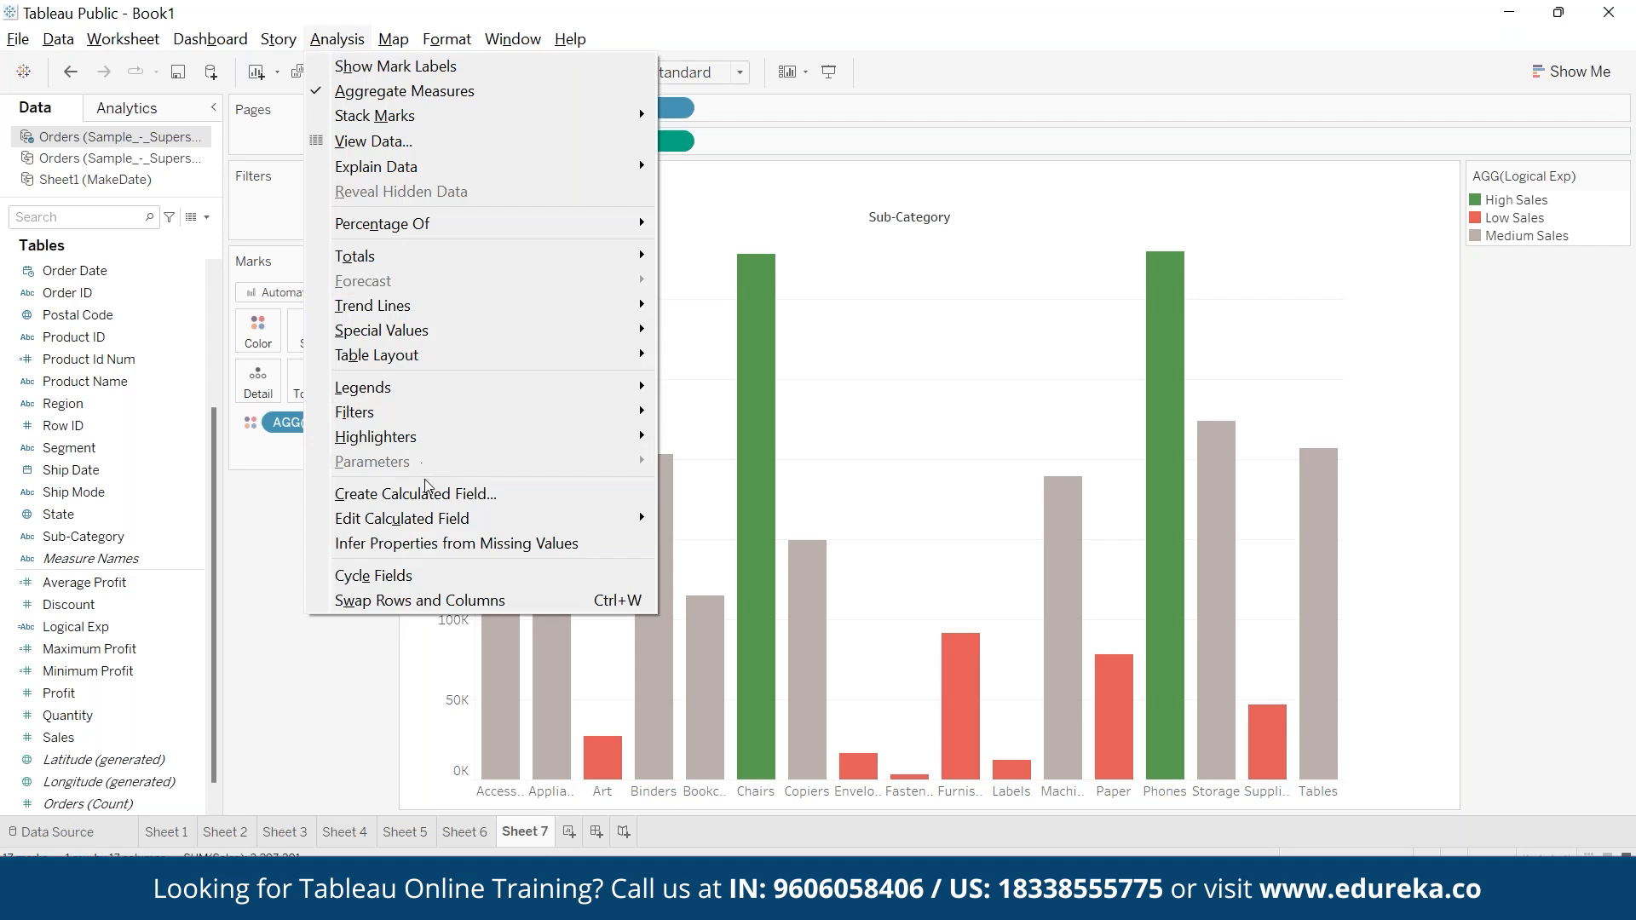
left_click(903, 421)
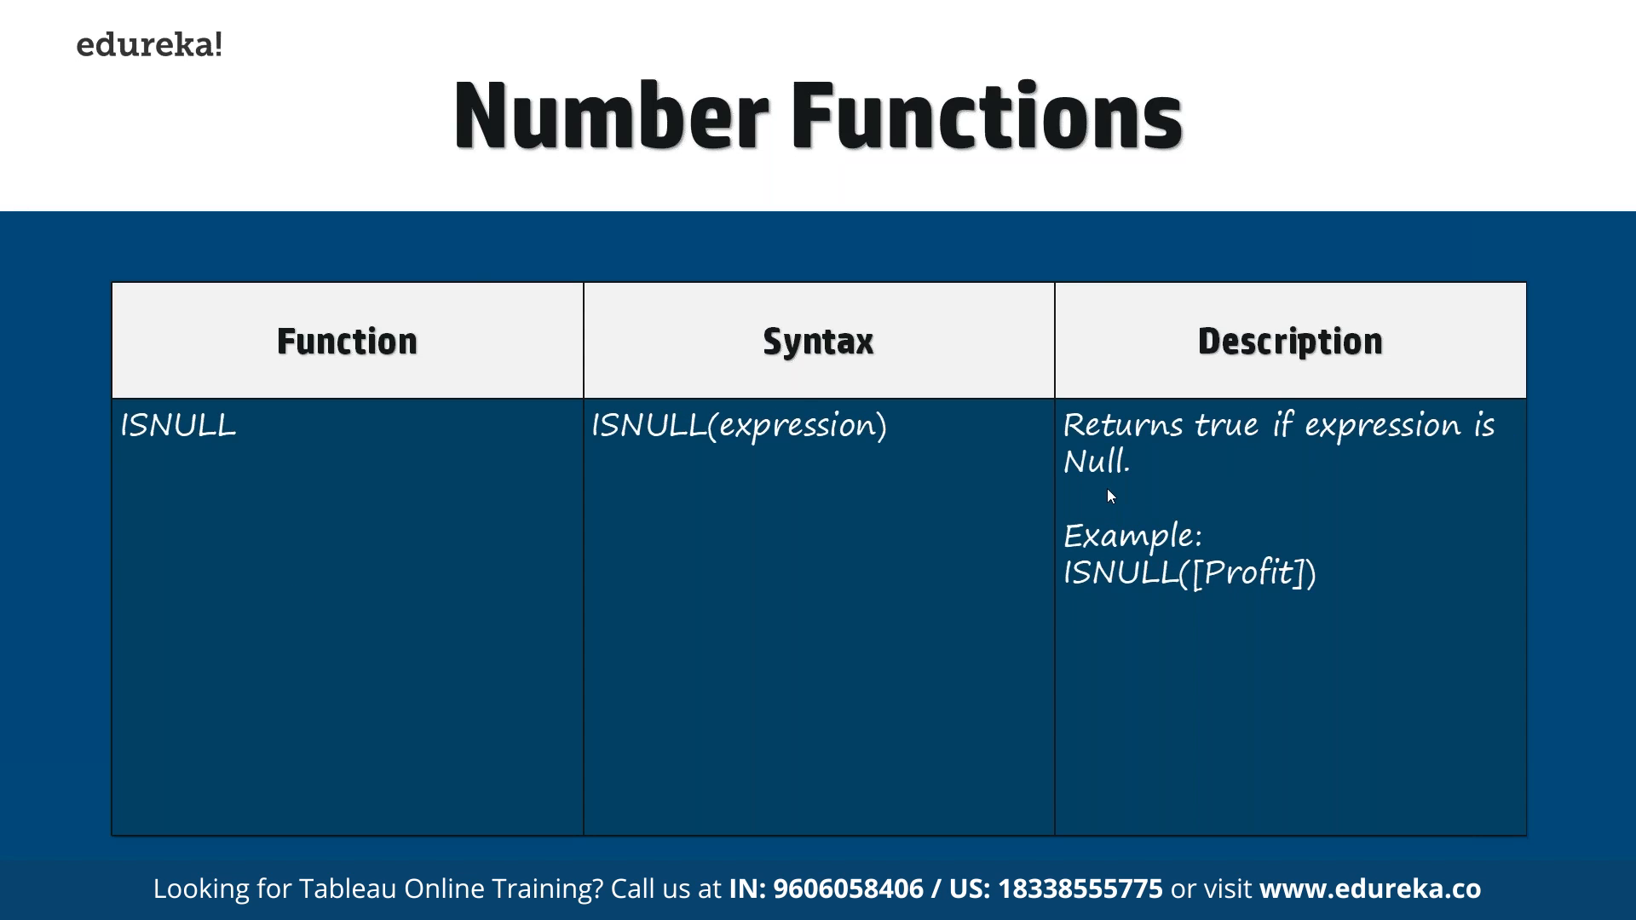
- Switch to Tableau Public, connect the ZN Excel workbook as a new data source and select its Dept column
key("super+Tab")
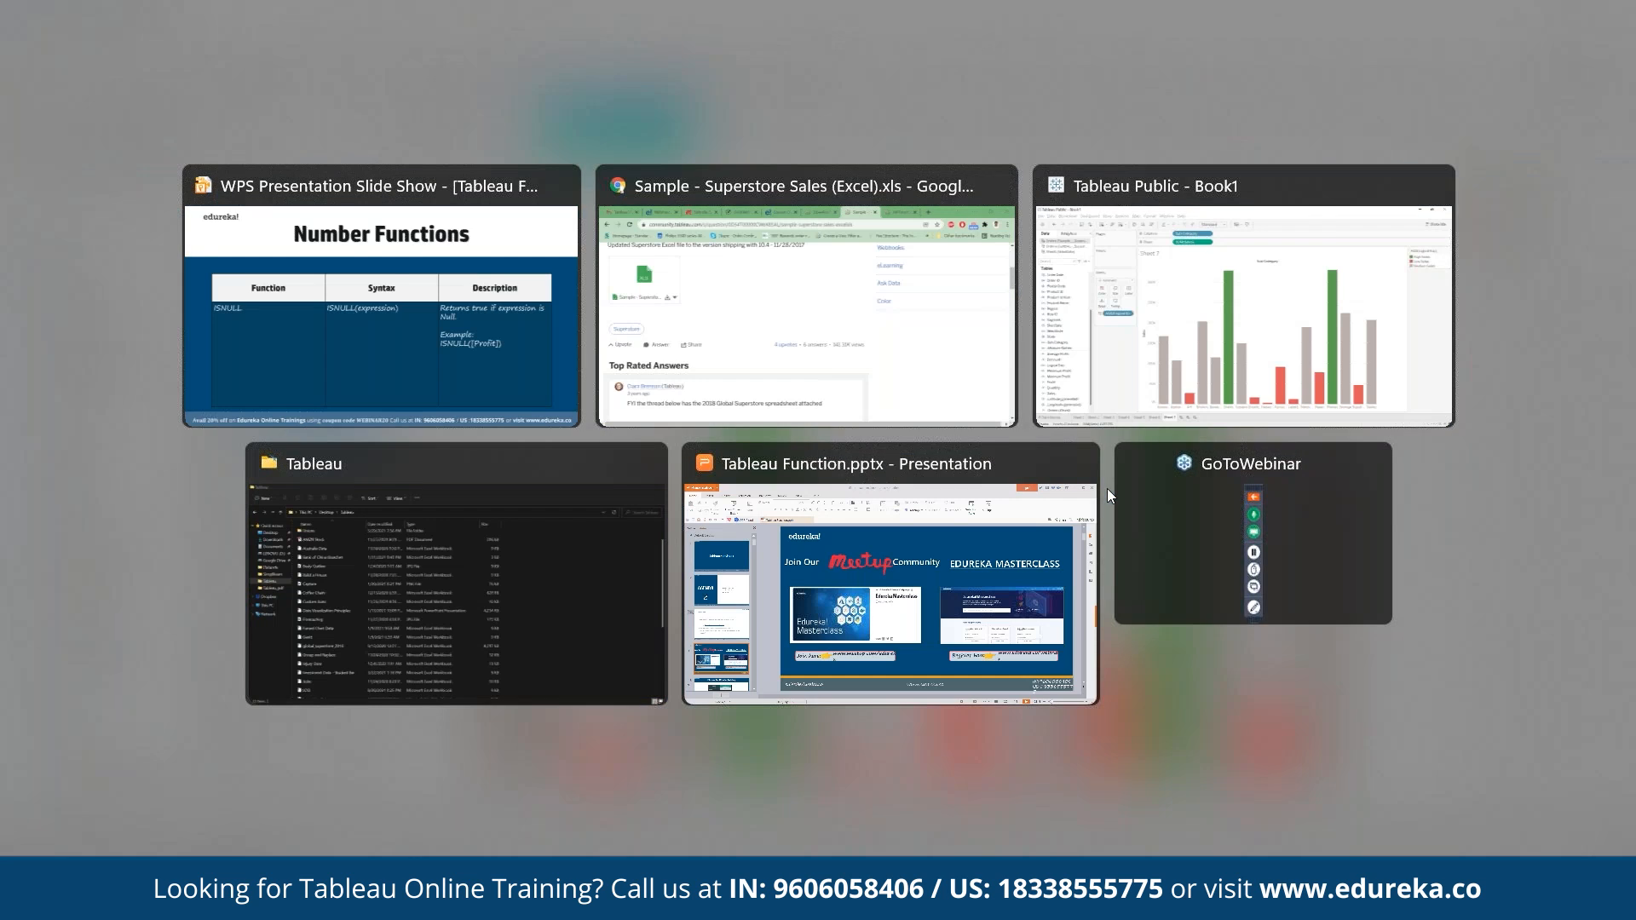
left_click(1242, 316)
left_click(209, 70)
left_click(274, 206)
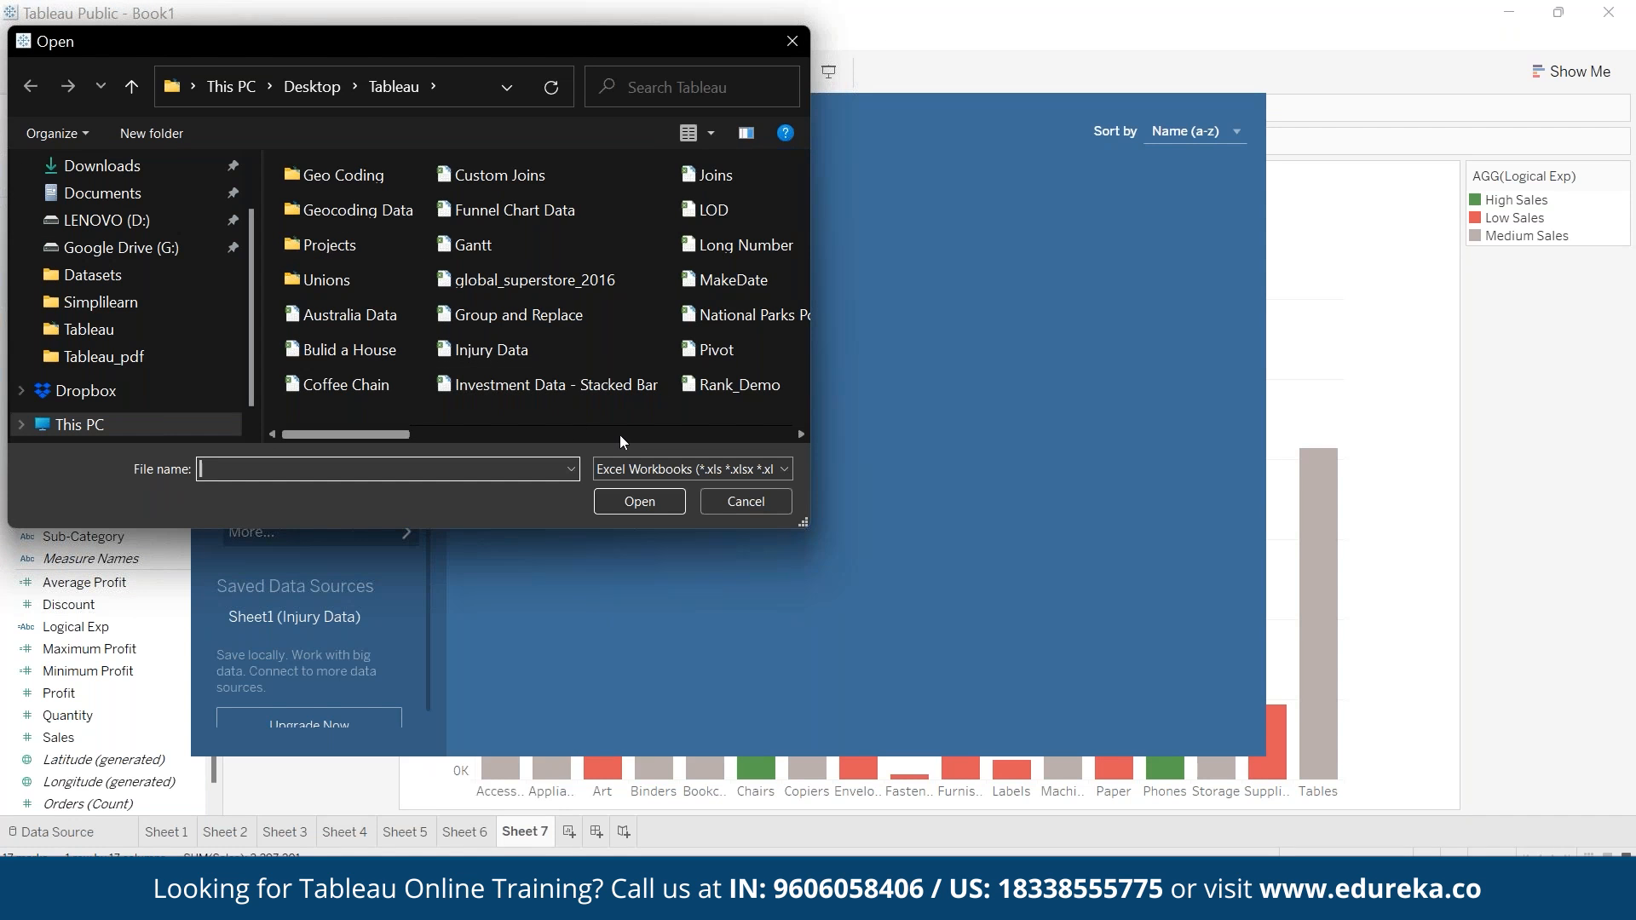
left_click(620, 435)
left_click(572, 283)
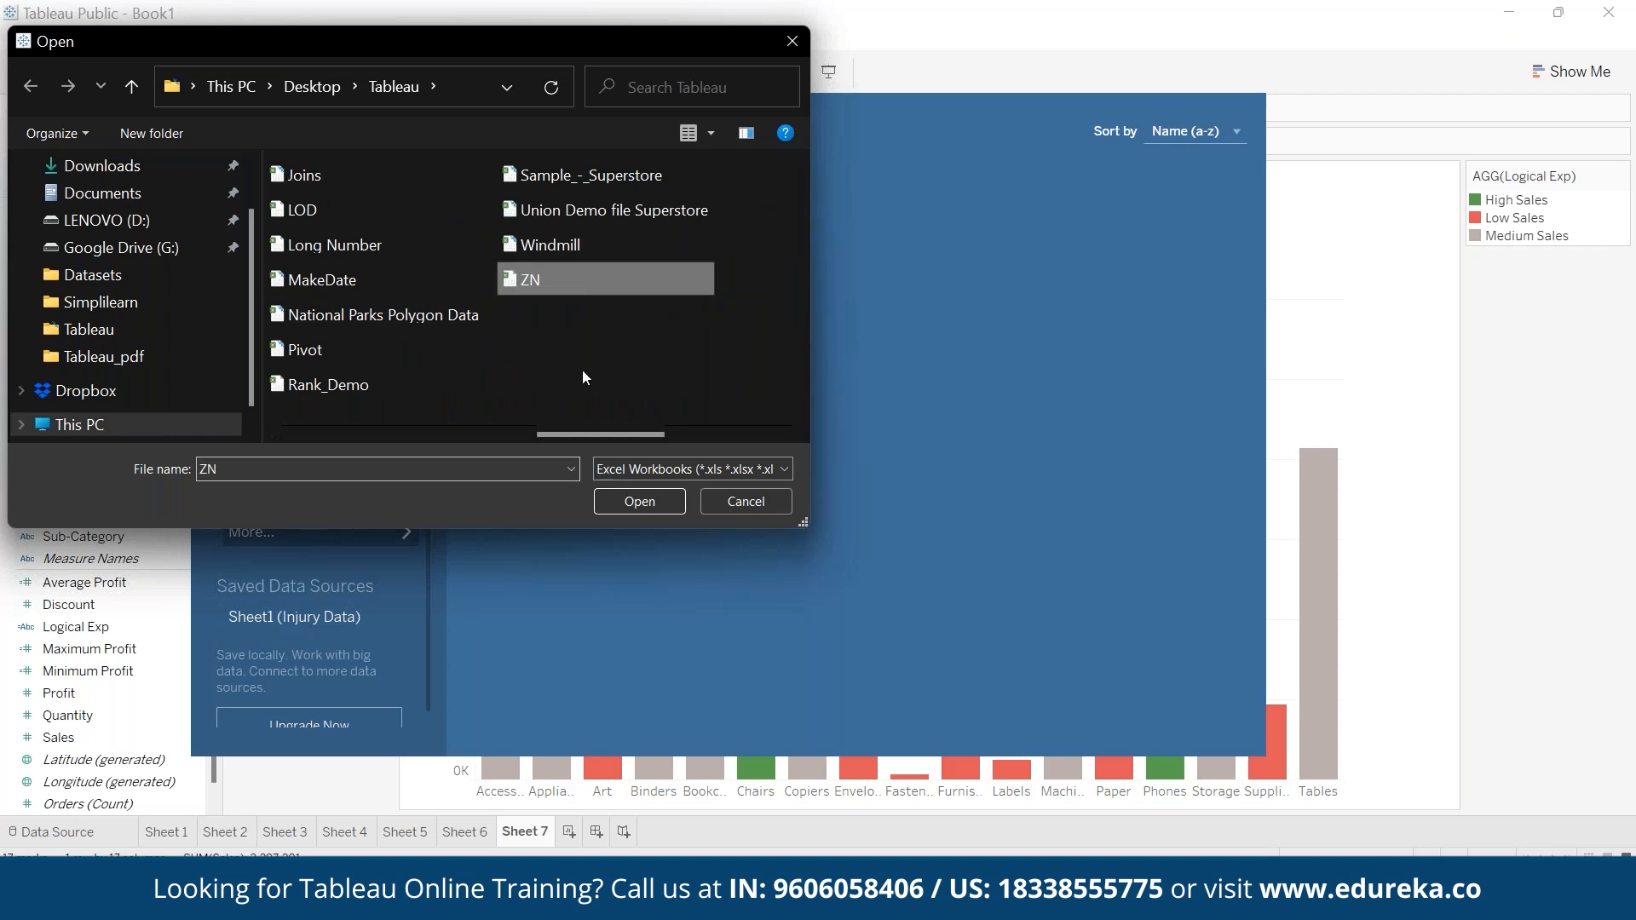
left_click(648, 501)
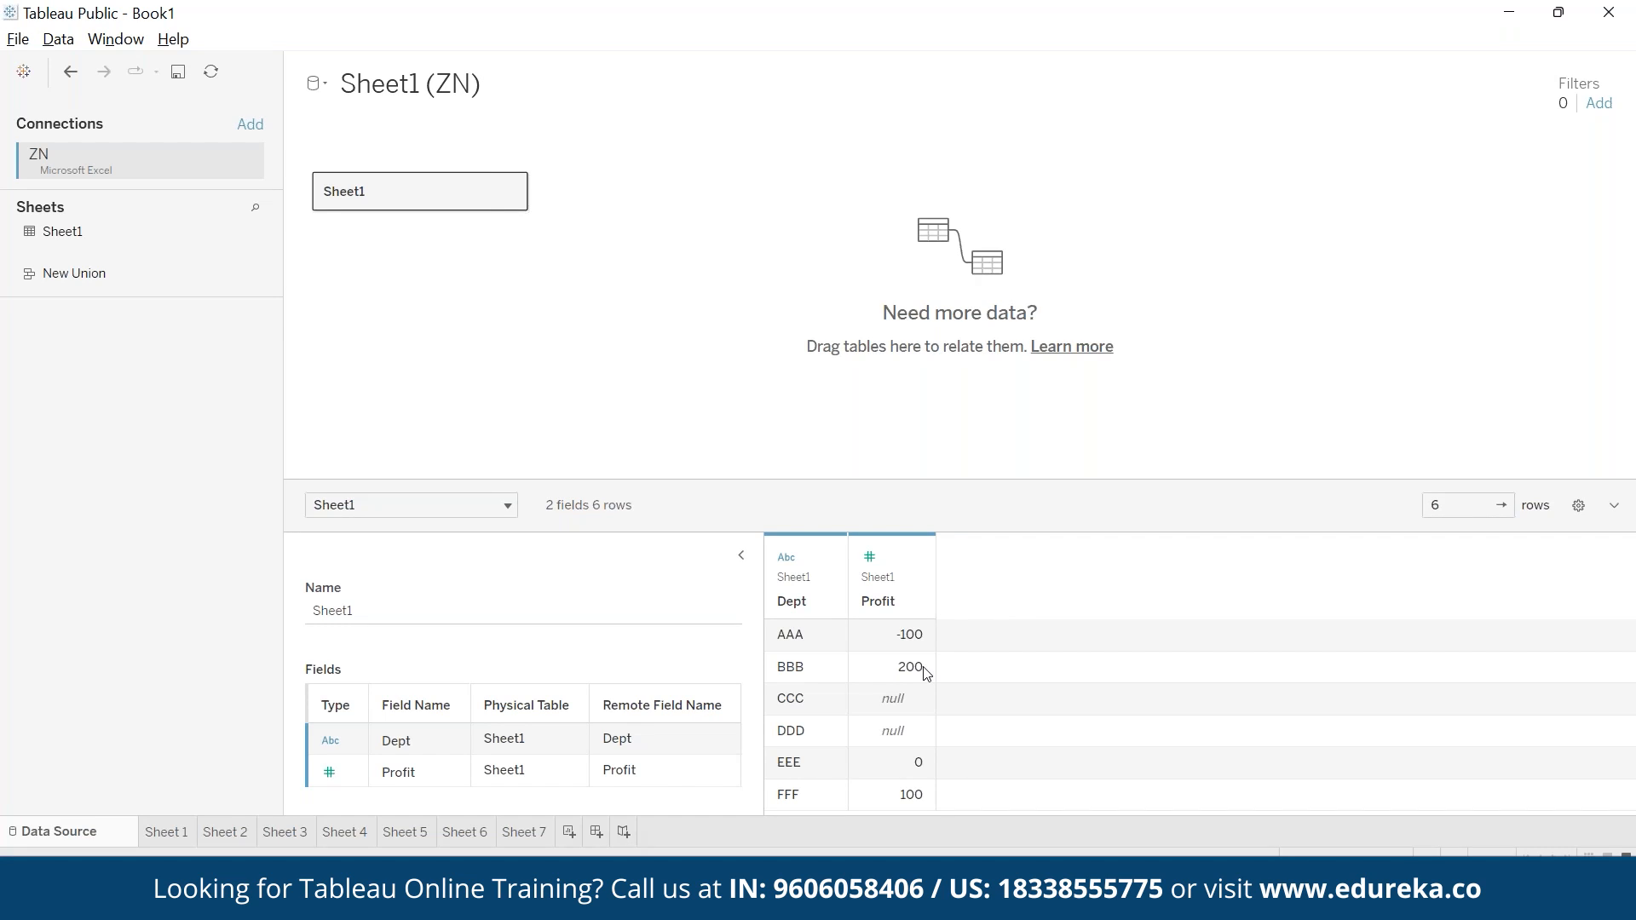
left_click_drag(821, 641, 821, 792)
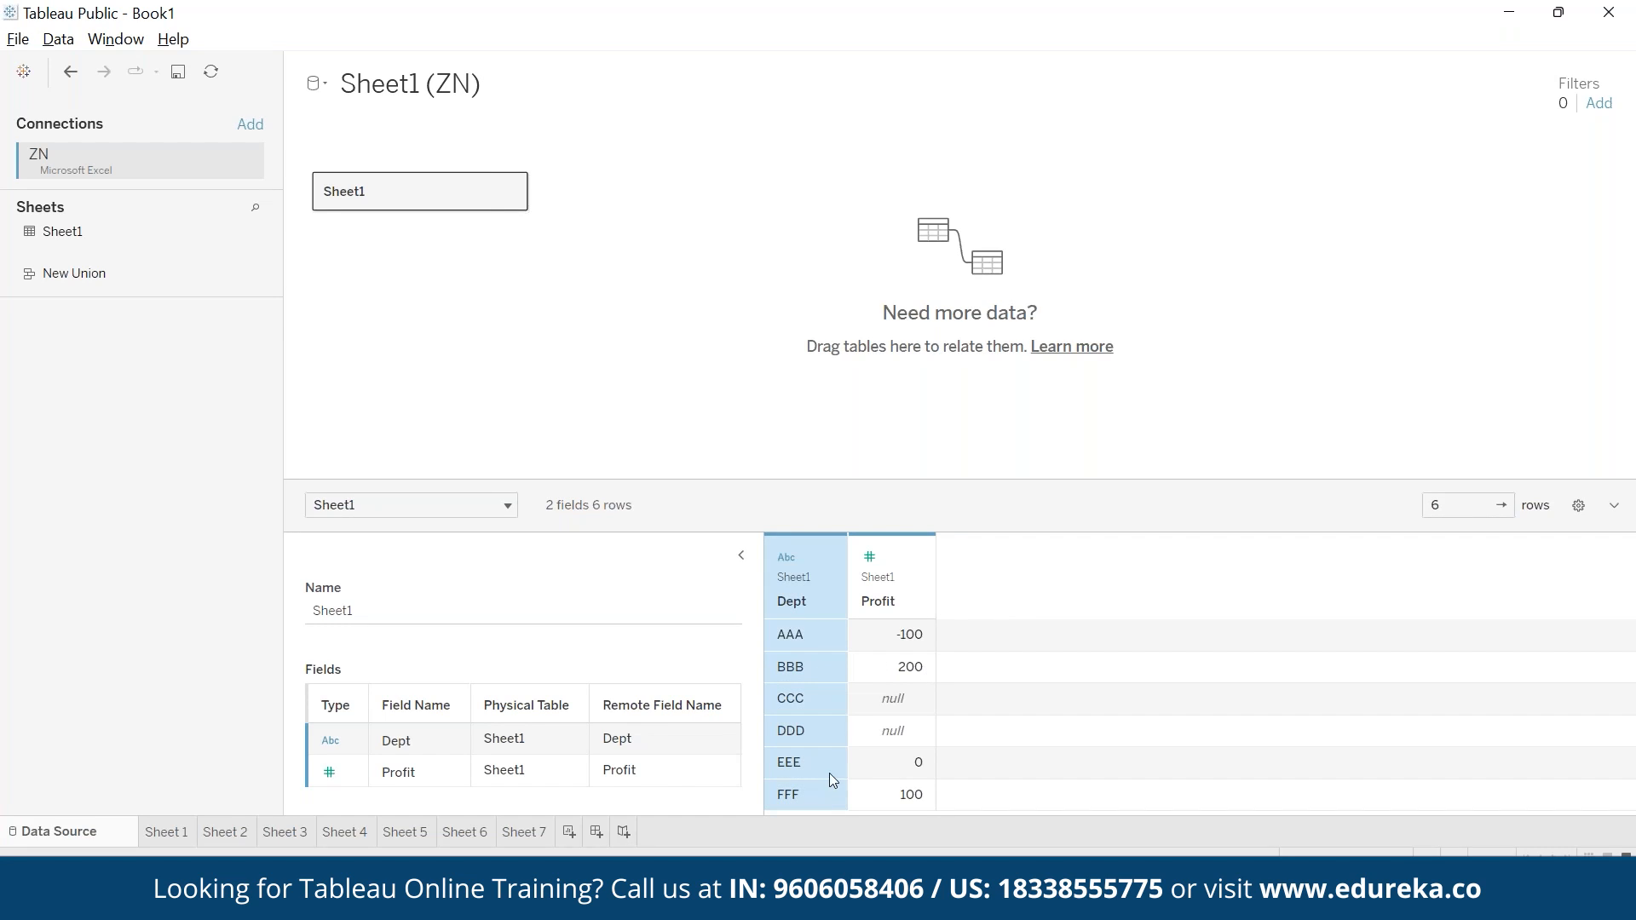
- Select the Profit column's null values for review, and build a new worksheet with Dept as rows and Profit as text
left_click_drag(866, 643, 876, 780)
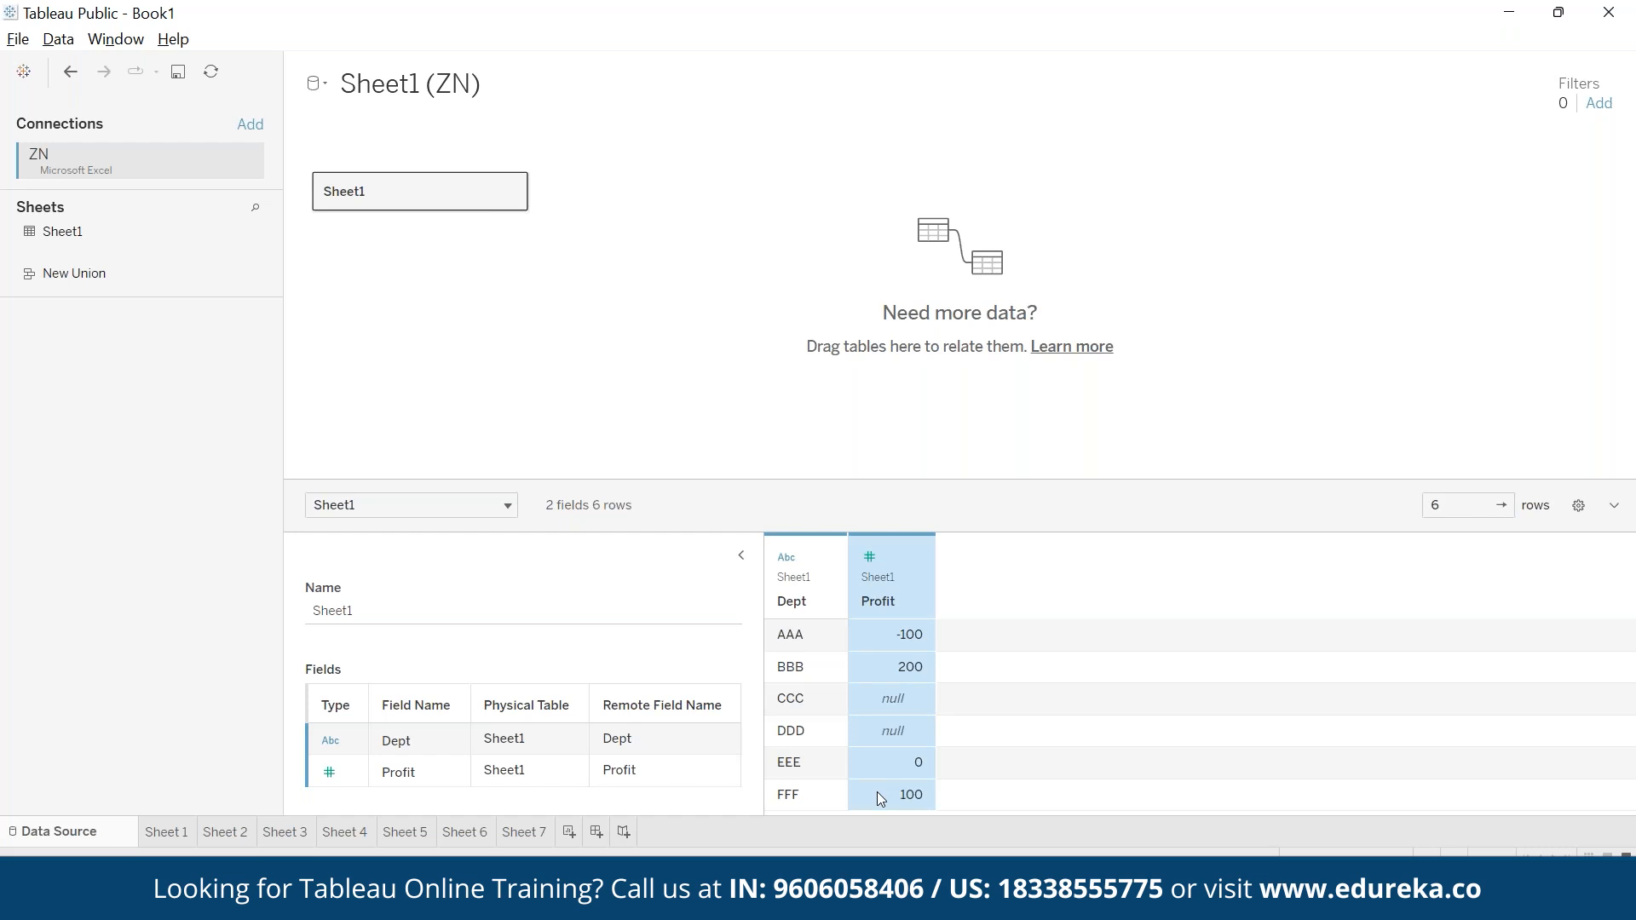
left_click_drag(908, 702, 913, 734)
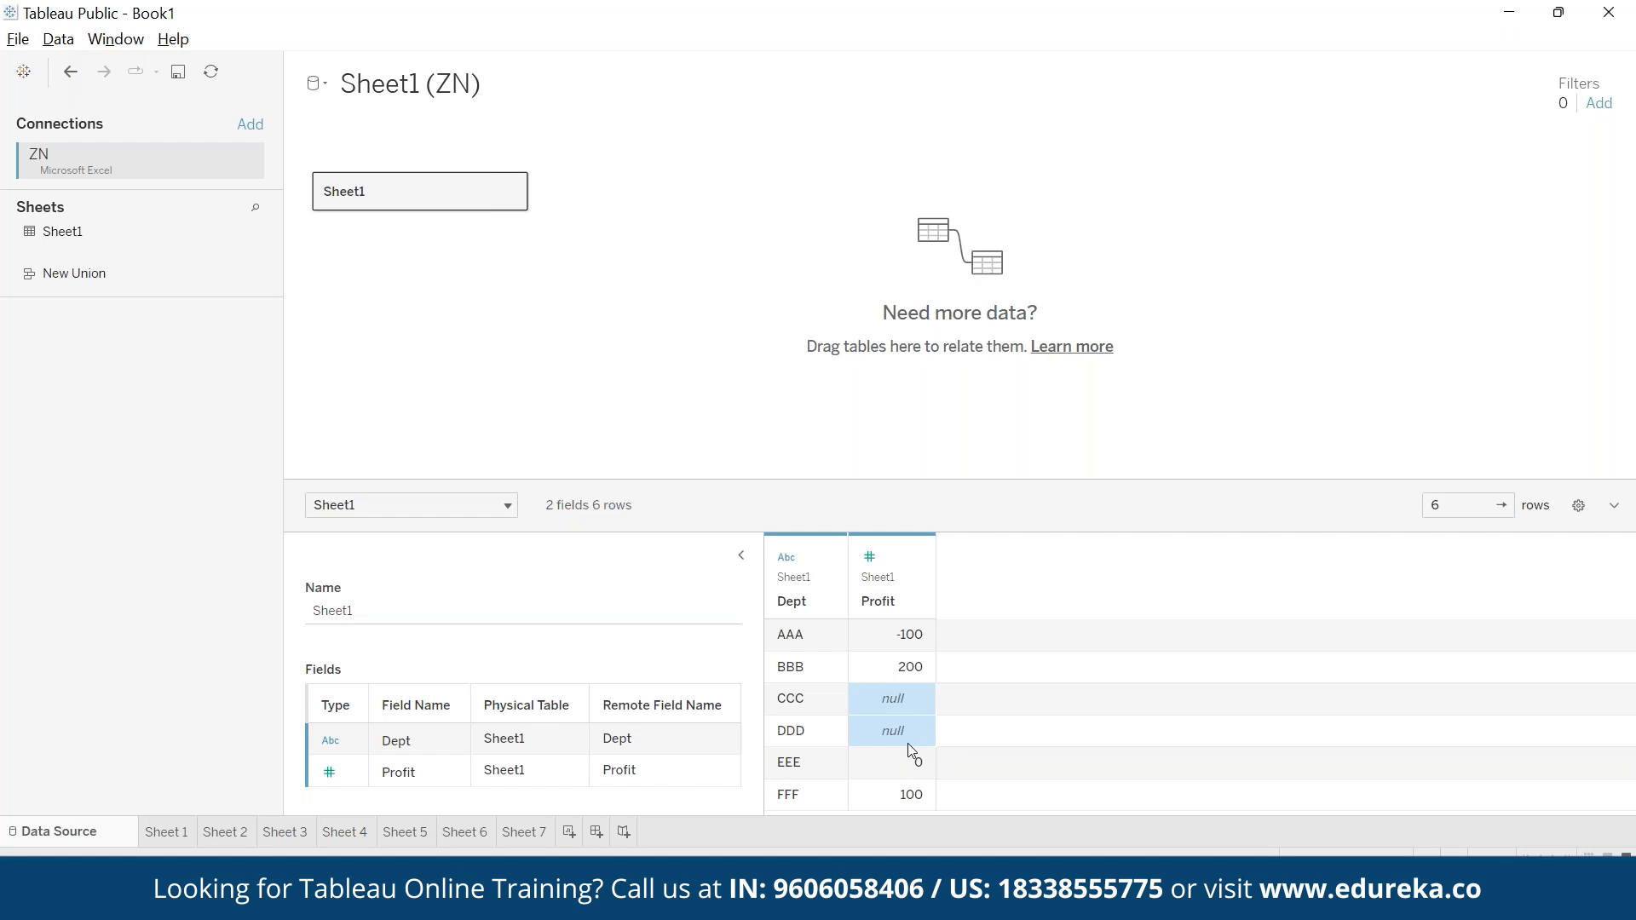
left_click(529, 835)
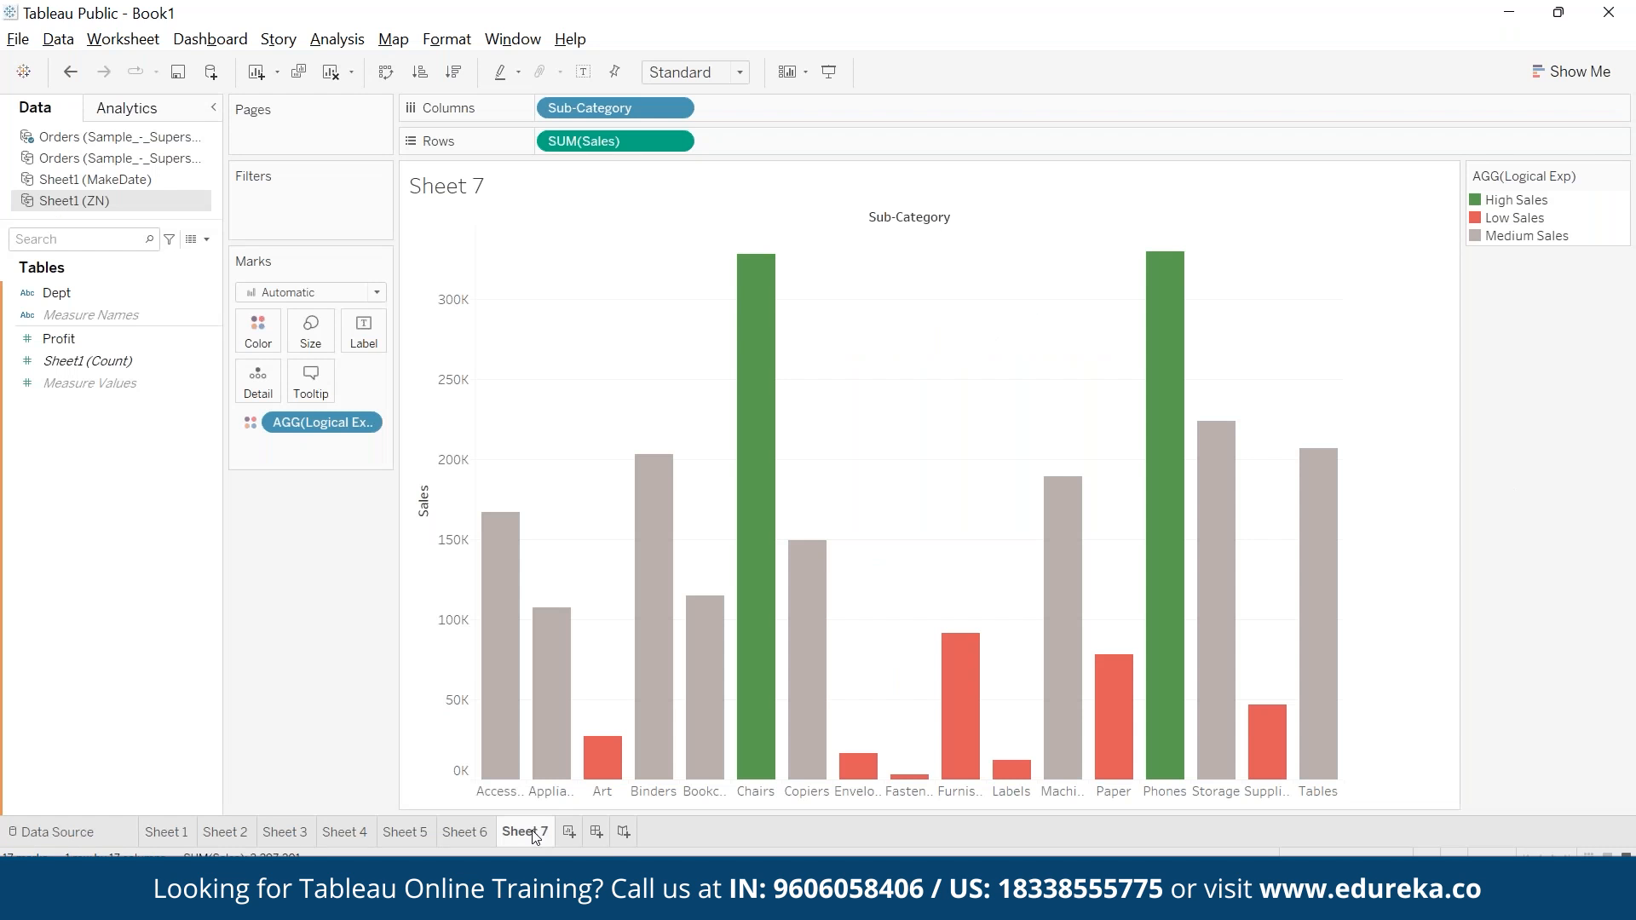
left_click(575, 834)
left_click(128, 291)
left_click_drag(129, 281, 591, 143)
left_click_drag(60, 338, 141, 328)
left_click_drag(255, 326, 512, 271)
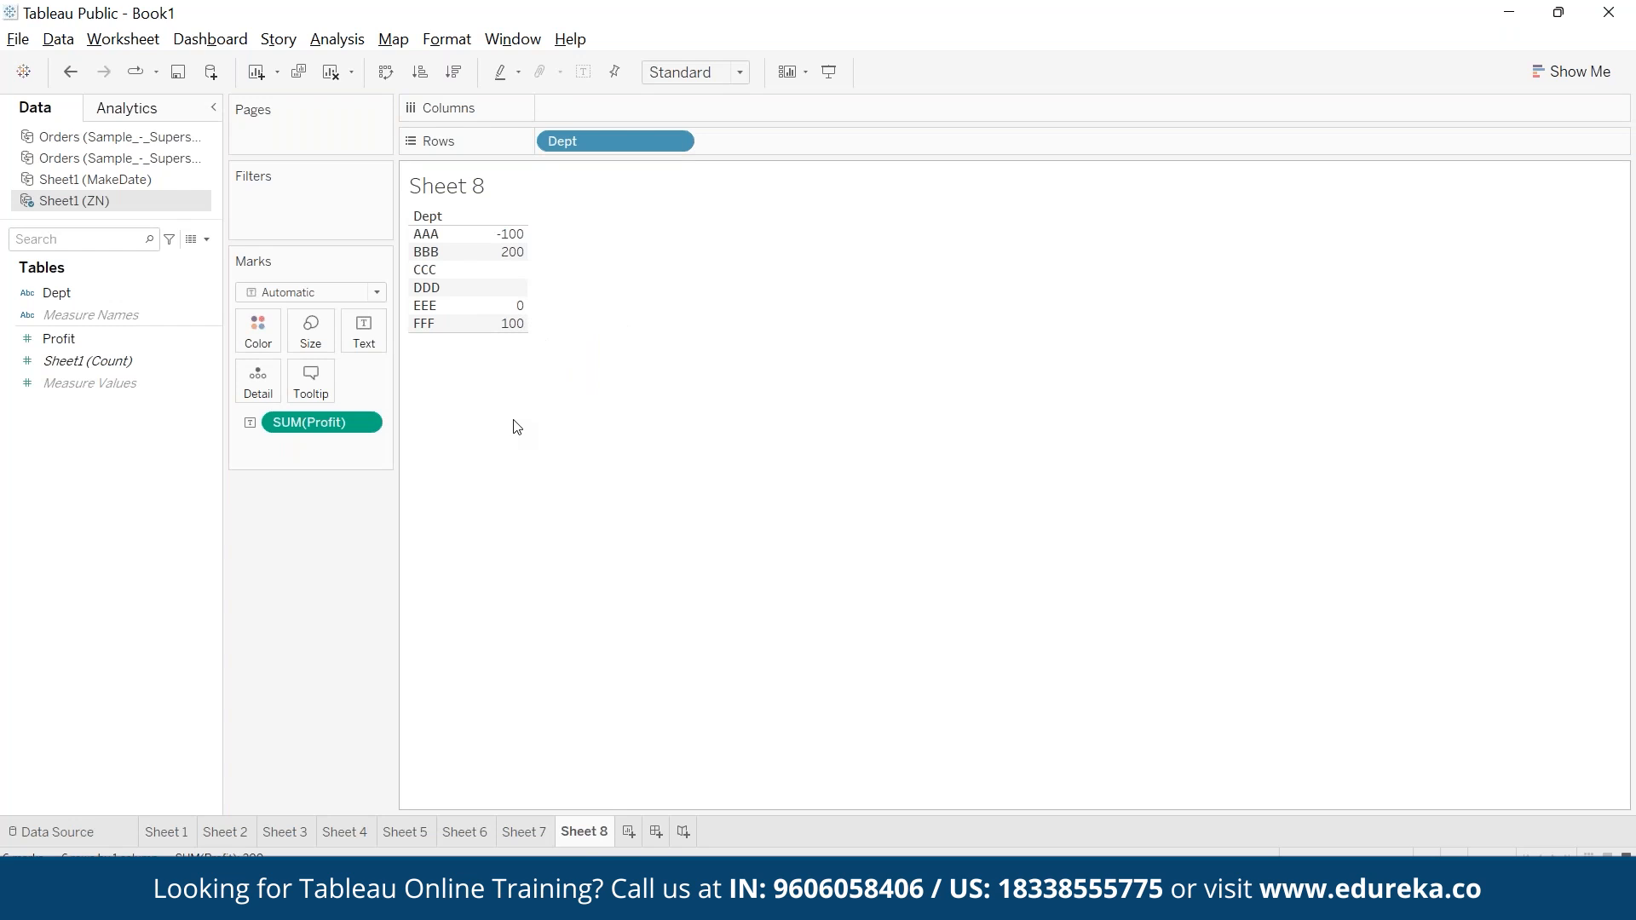
- Create a calculated field named ZN with the formula ZN(SUM([Profit])) and add it to the table beside Profit
left_click(336, 39)
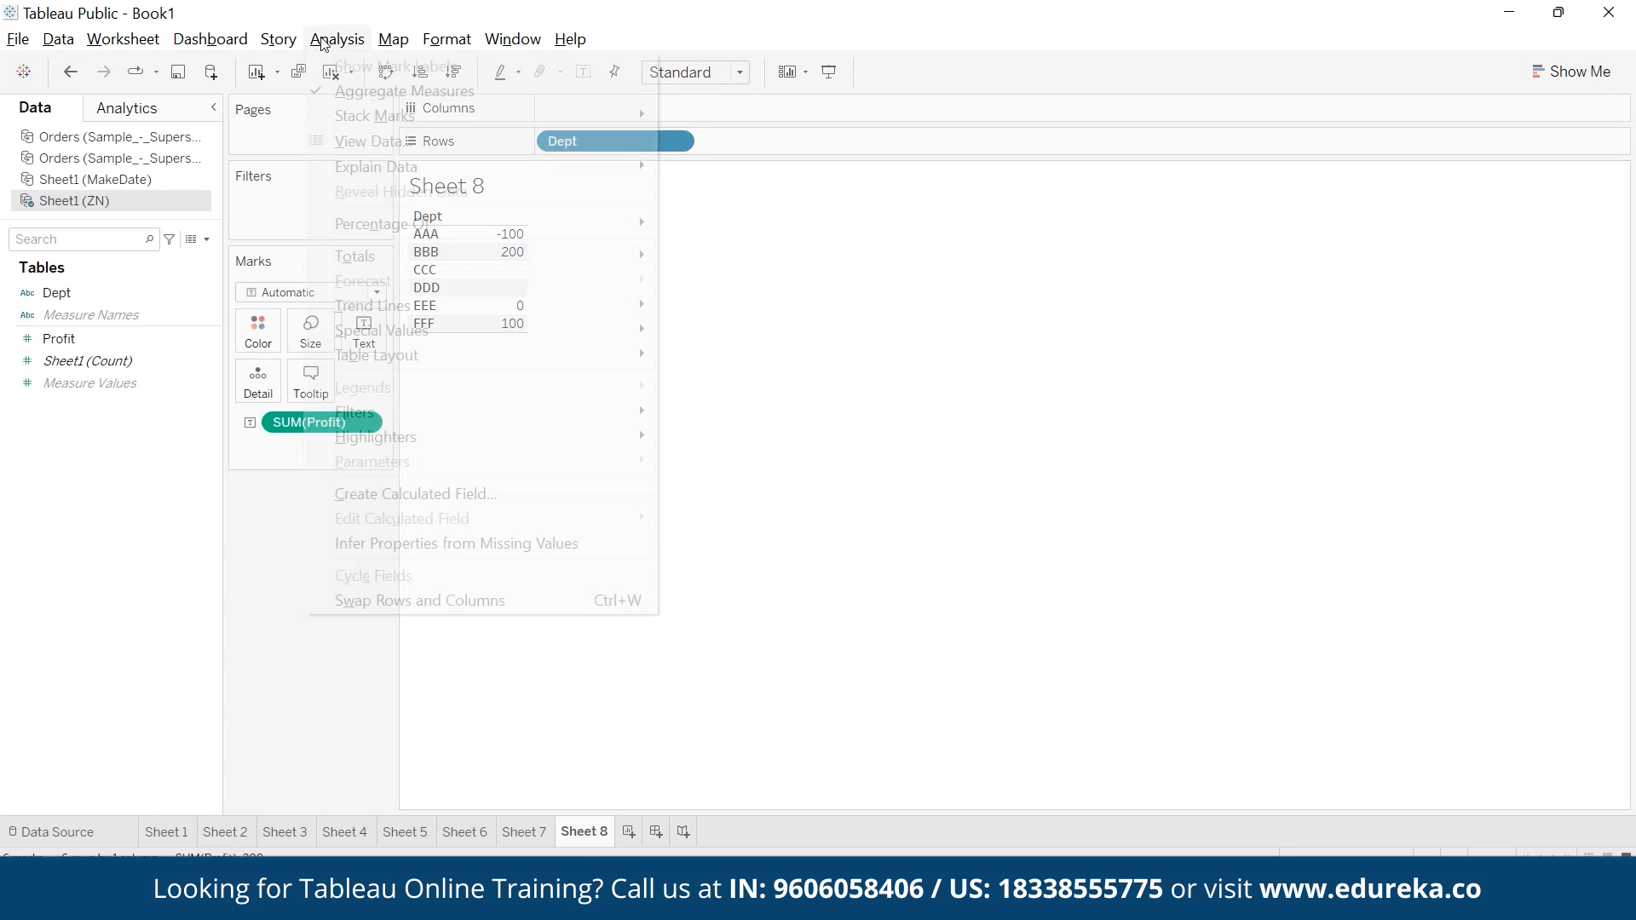
left_click(464, 487)
type("ZN")
key("Tab")
type("zn")
key("Return")
type("su")
key("Return")
type("pr))")
key("Return")
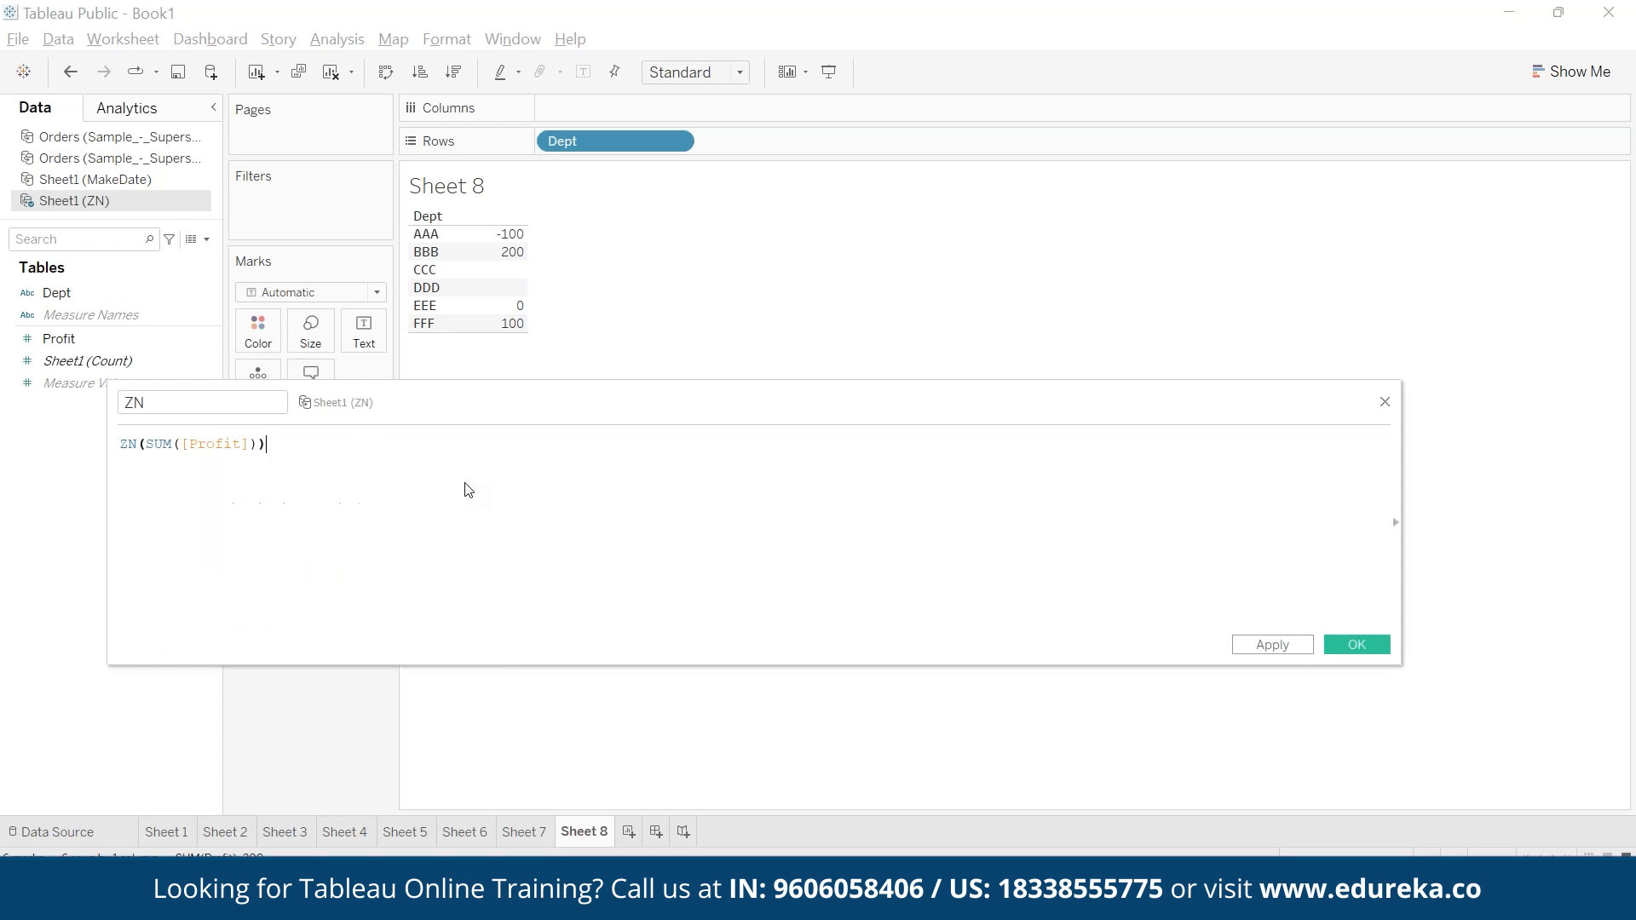
left_click_drag(109, 522, 712, 494)
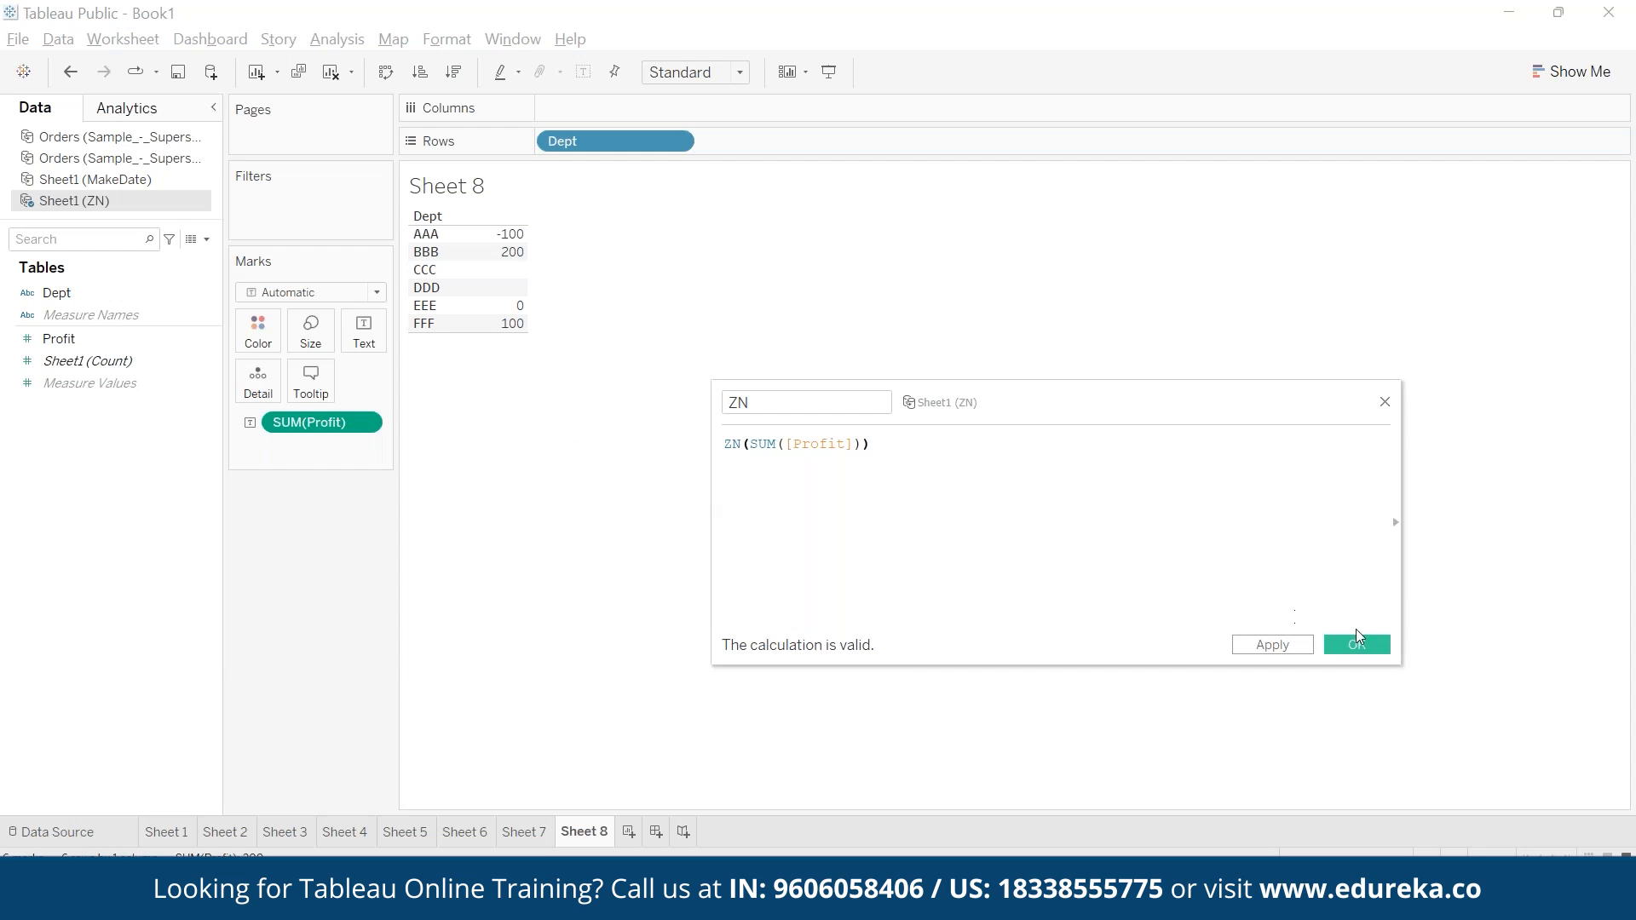
left_click(1356, 645)
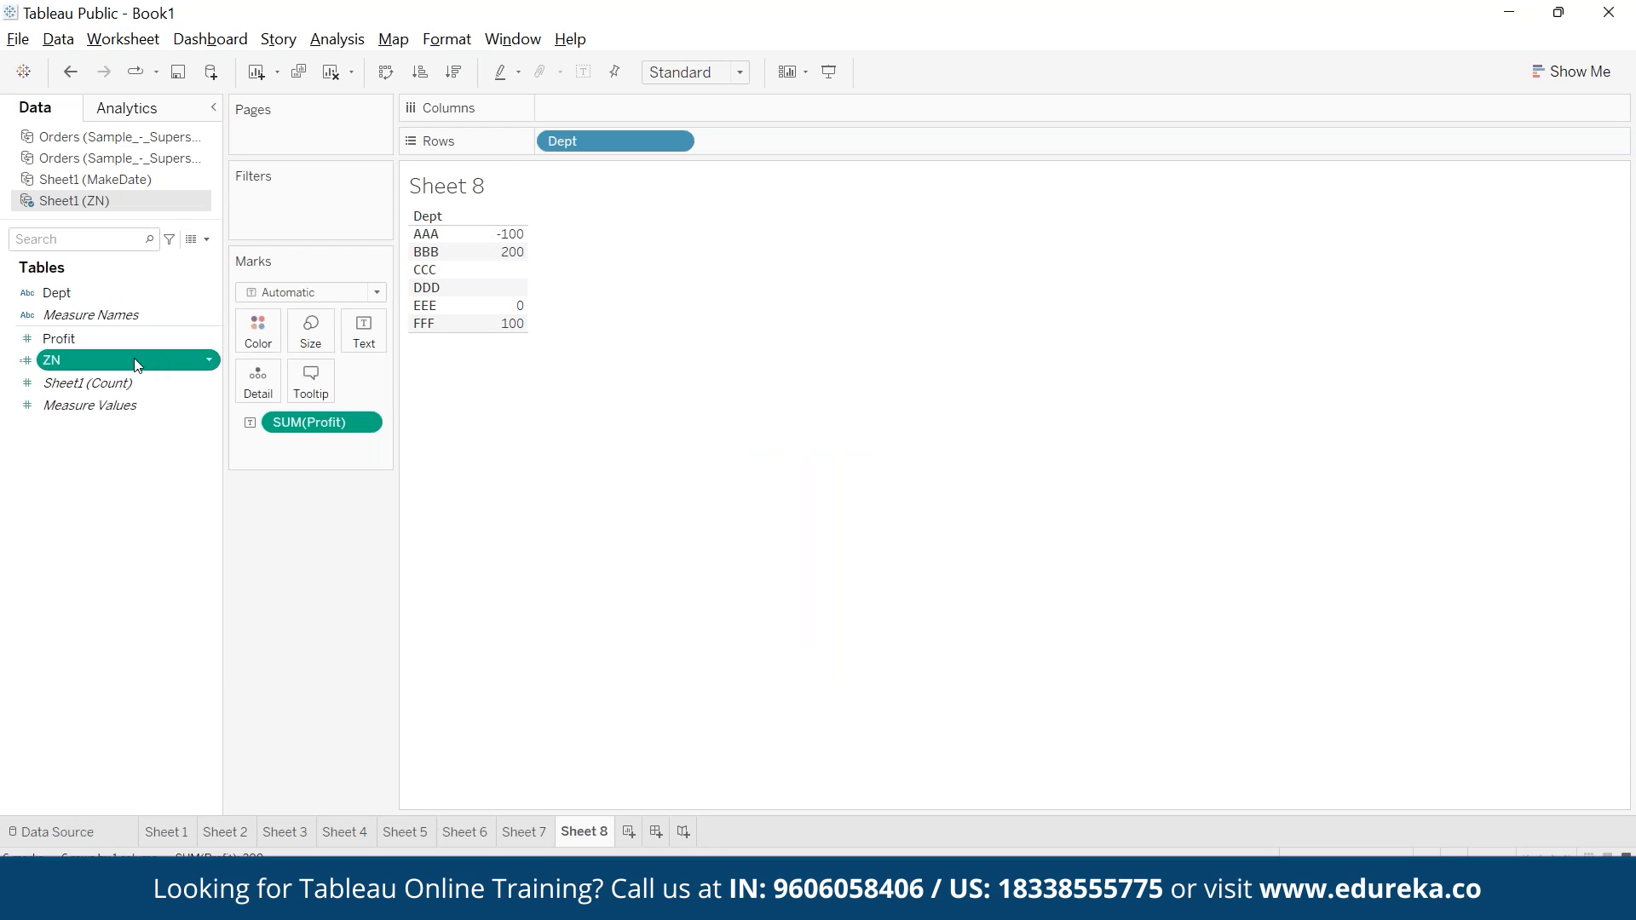
left_click_drag(139, 364, 503, 281)
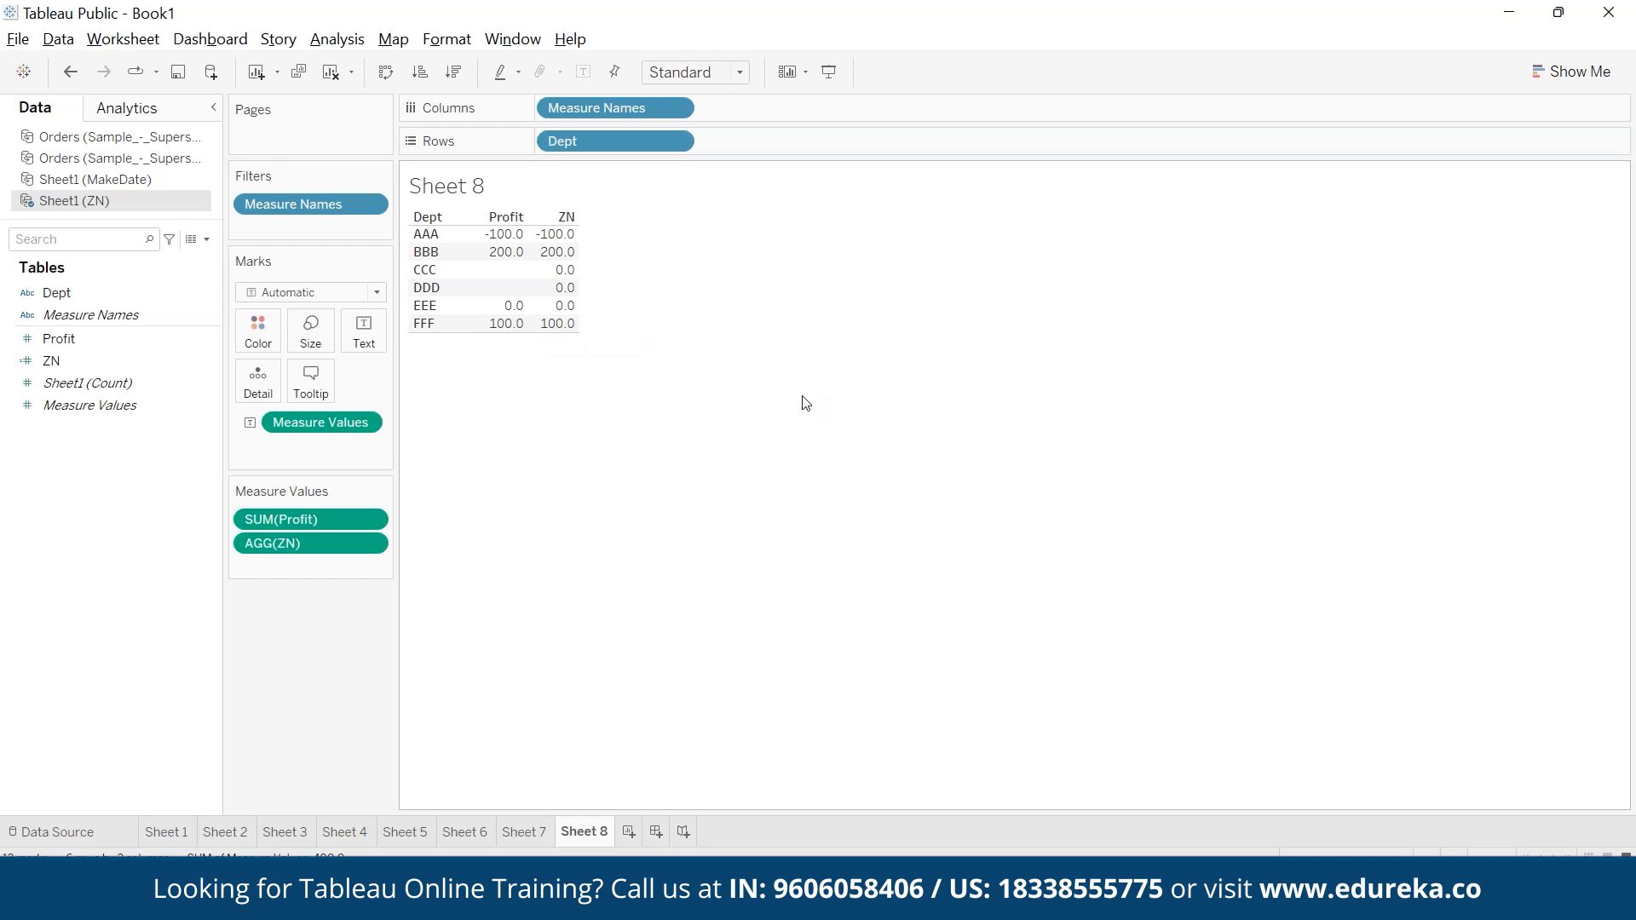
- Start a new calculated field named isNull and insert the ISNULL function in its formula
left_click(346, 43)
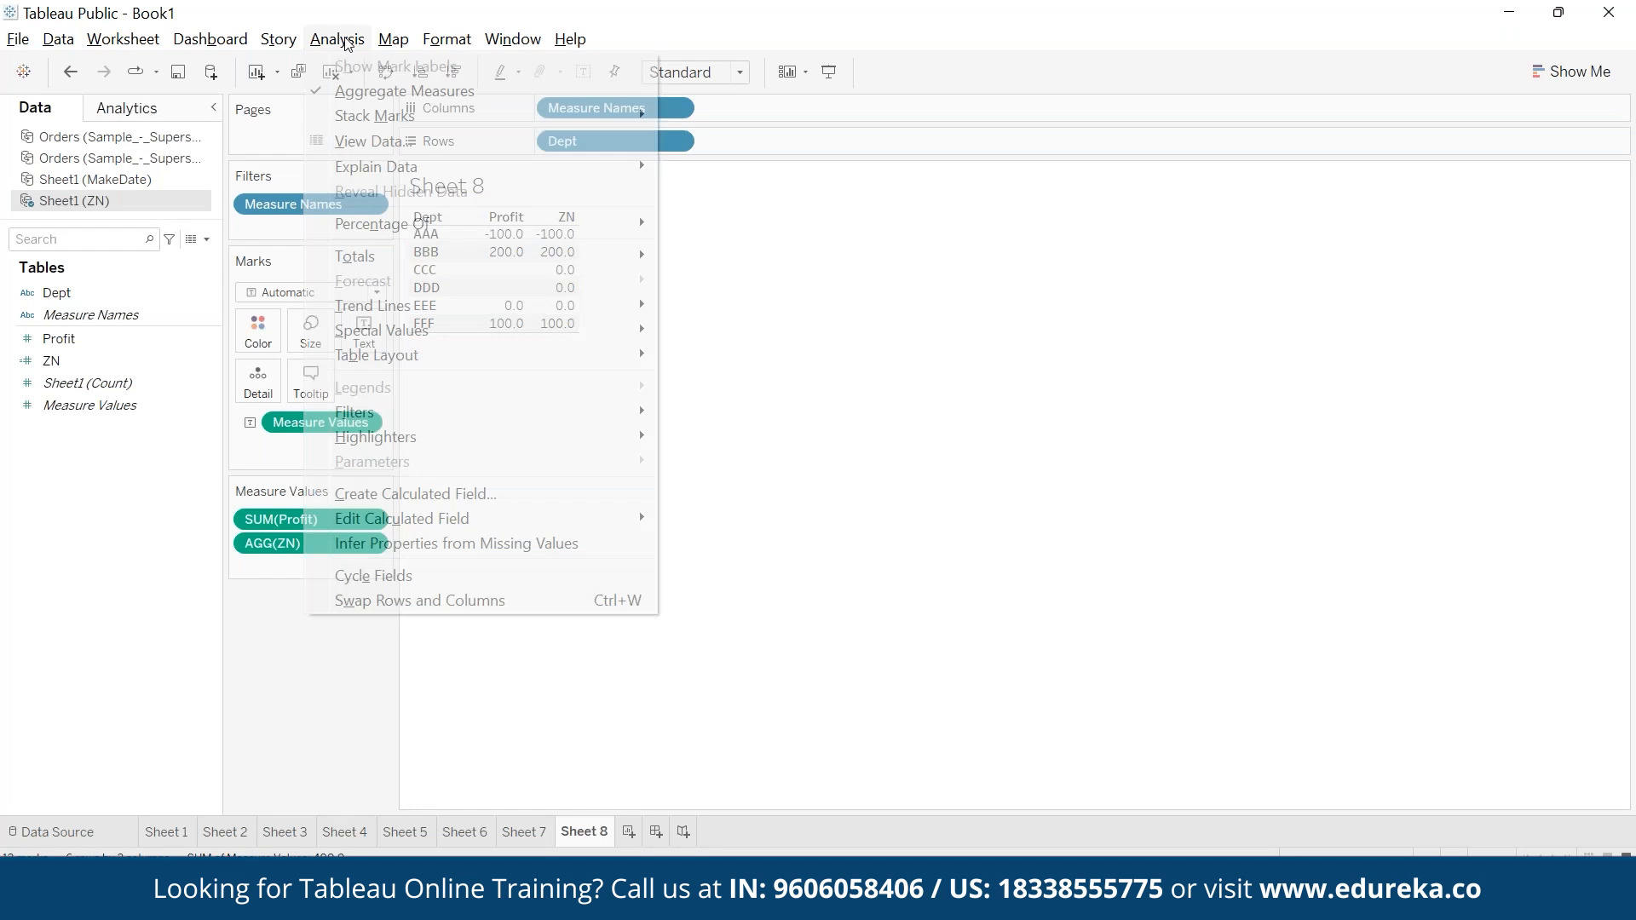
left_click(477, 494)
type("is")
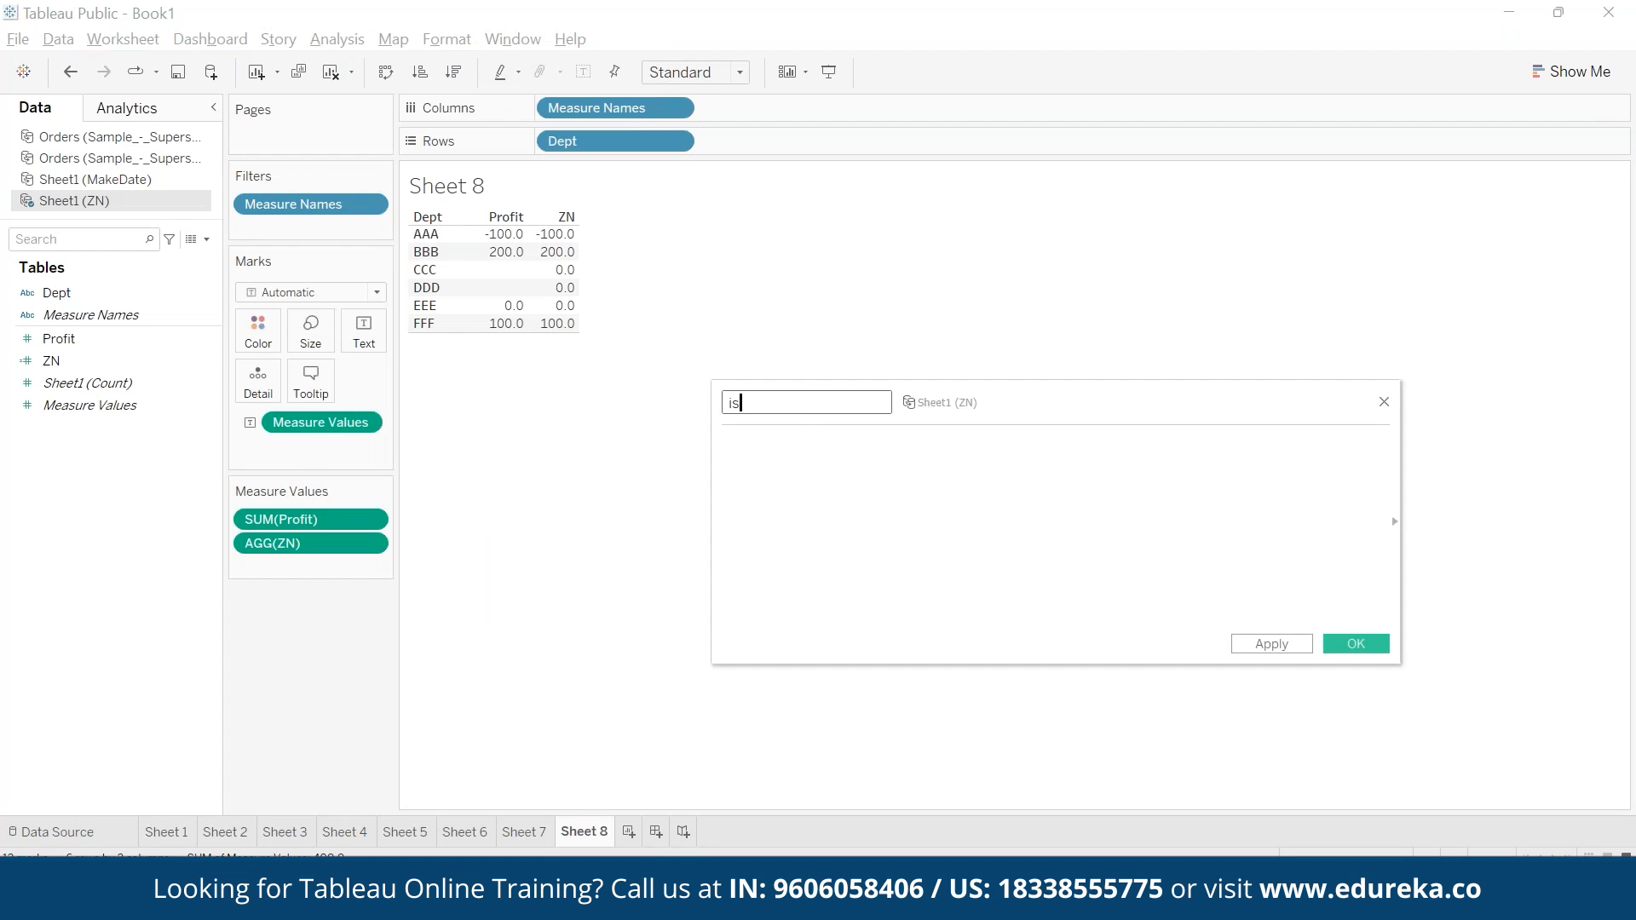
type("Null")
key("Tab")
type("ISDATE()")
key("Return")
key("BackSpace")
key("BackSpace")
key("BackSpace")
key("BackSpace")
key("BackSpace")
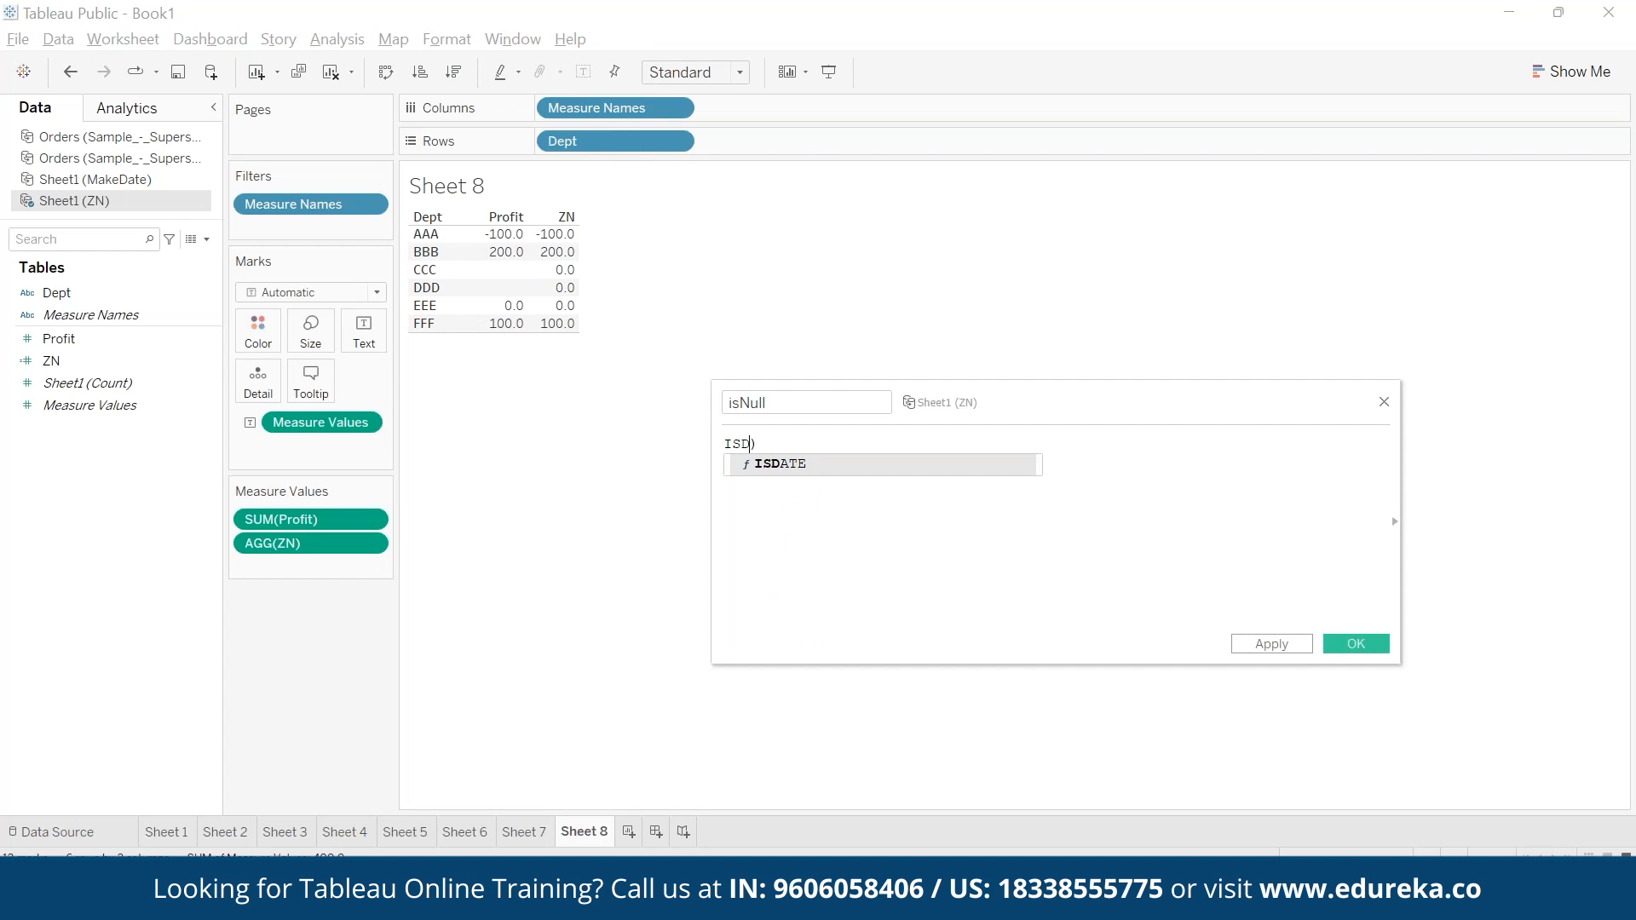
key("Up")
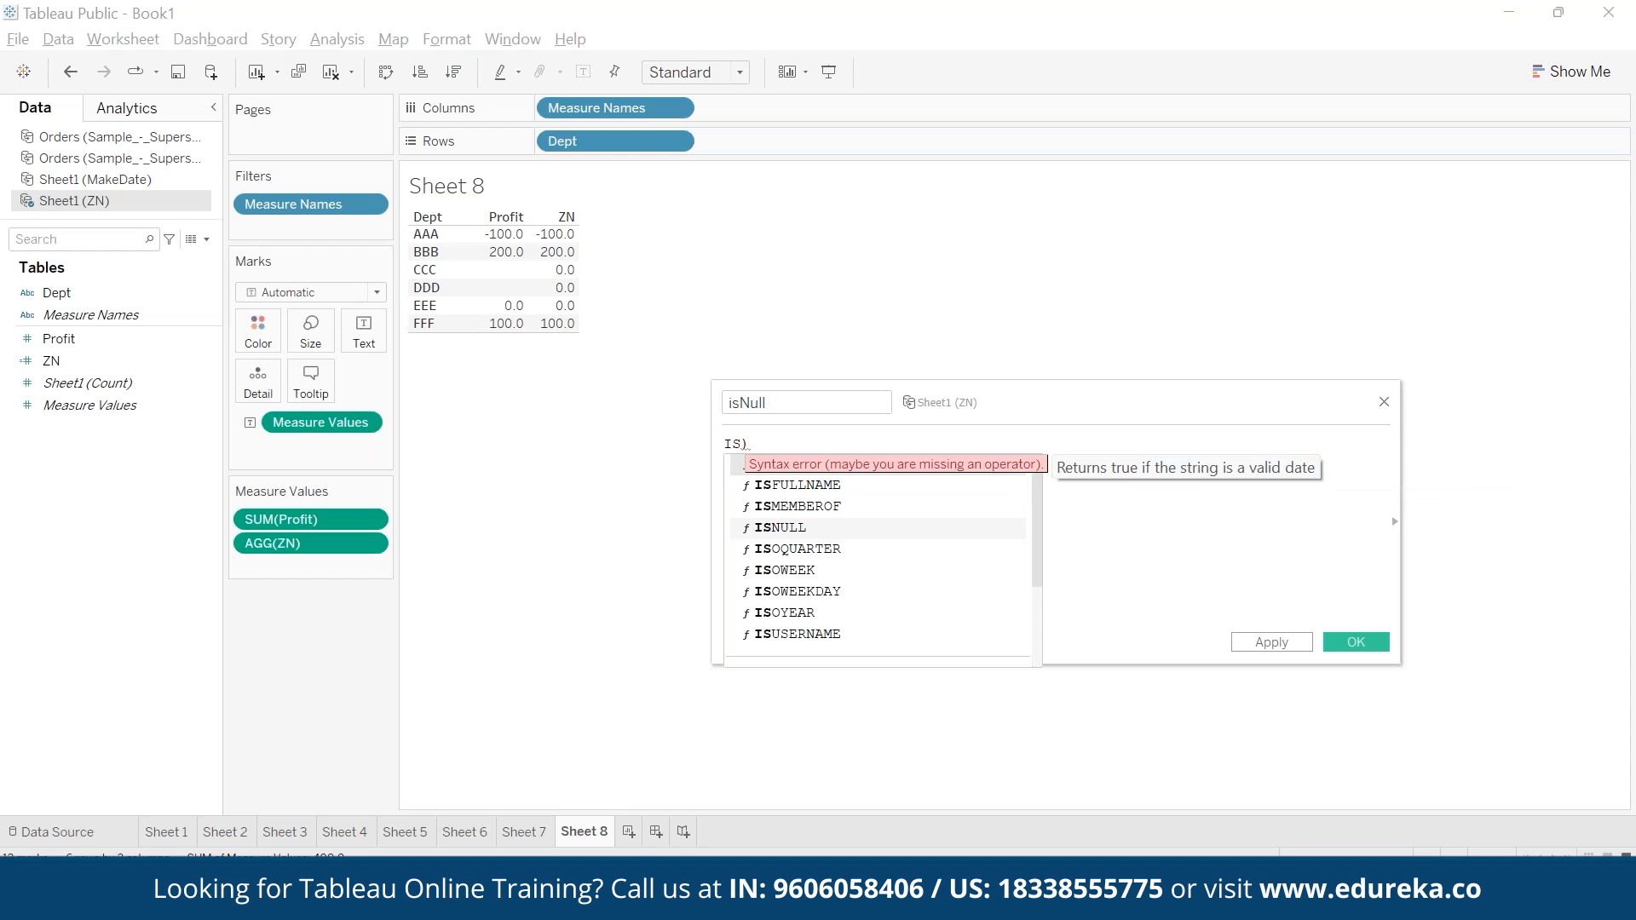
type("N")
key("Return")
- Complete the isNull formula as ISNULL(SUM([Profit])) and save the field
type("sumpro")
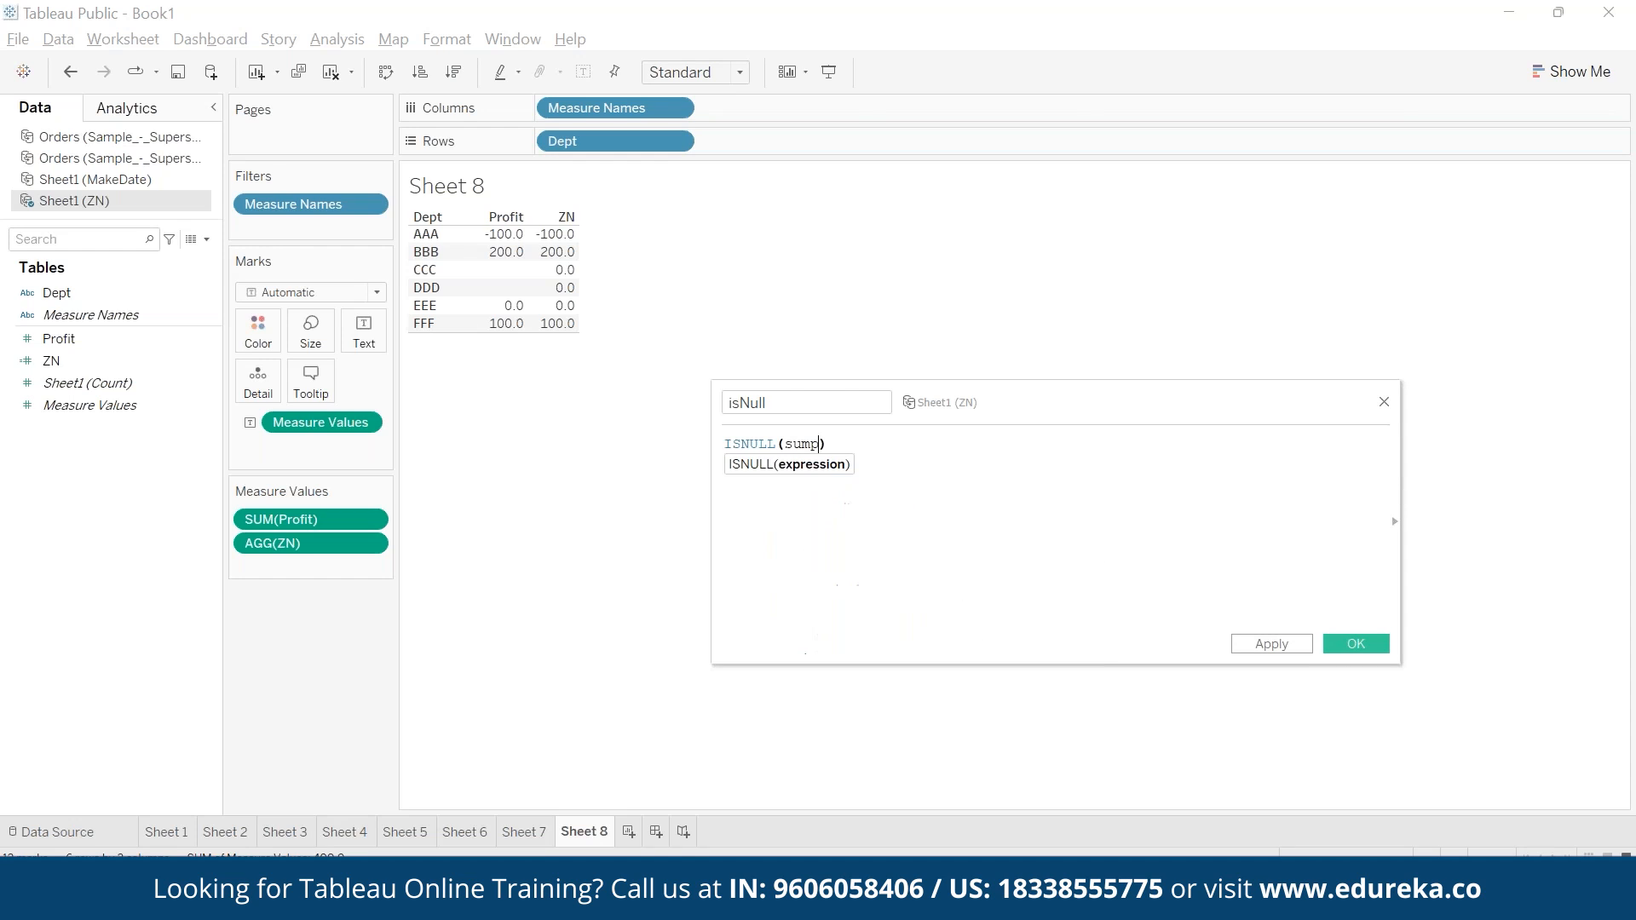
key("Return")
key("BackSpace")
key("BackSpace")
key("BackSpace")
key("BackSpace")
key("Return")
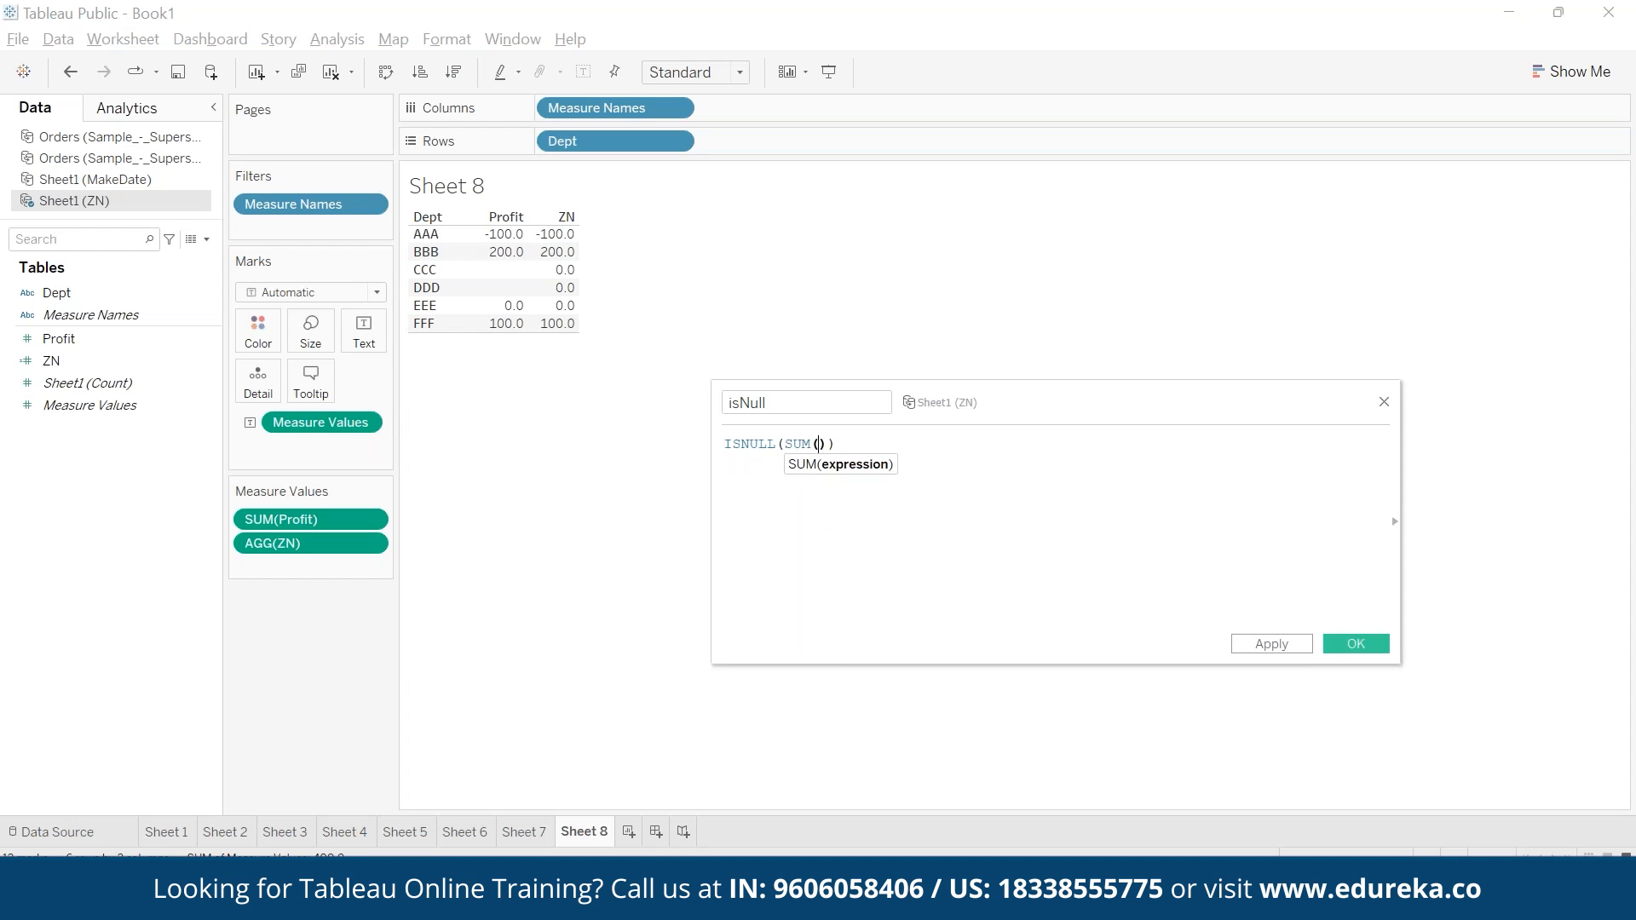
type("pro")
key("Return")
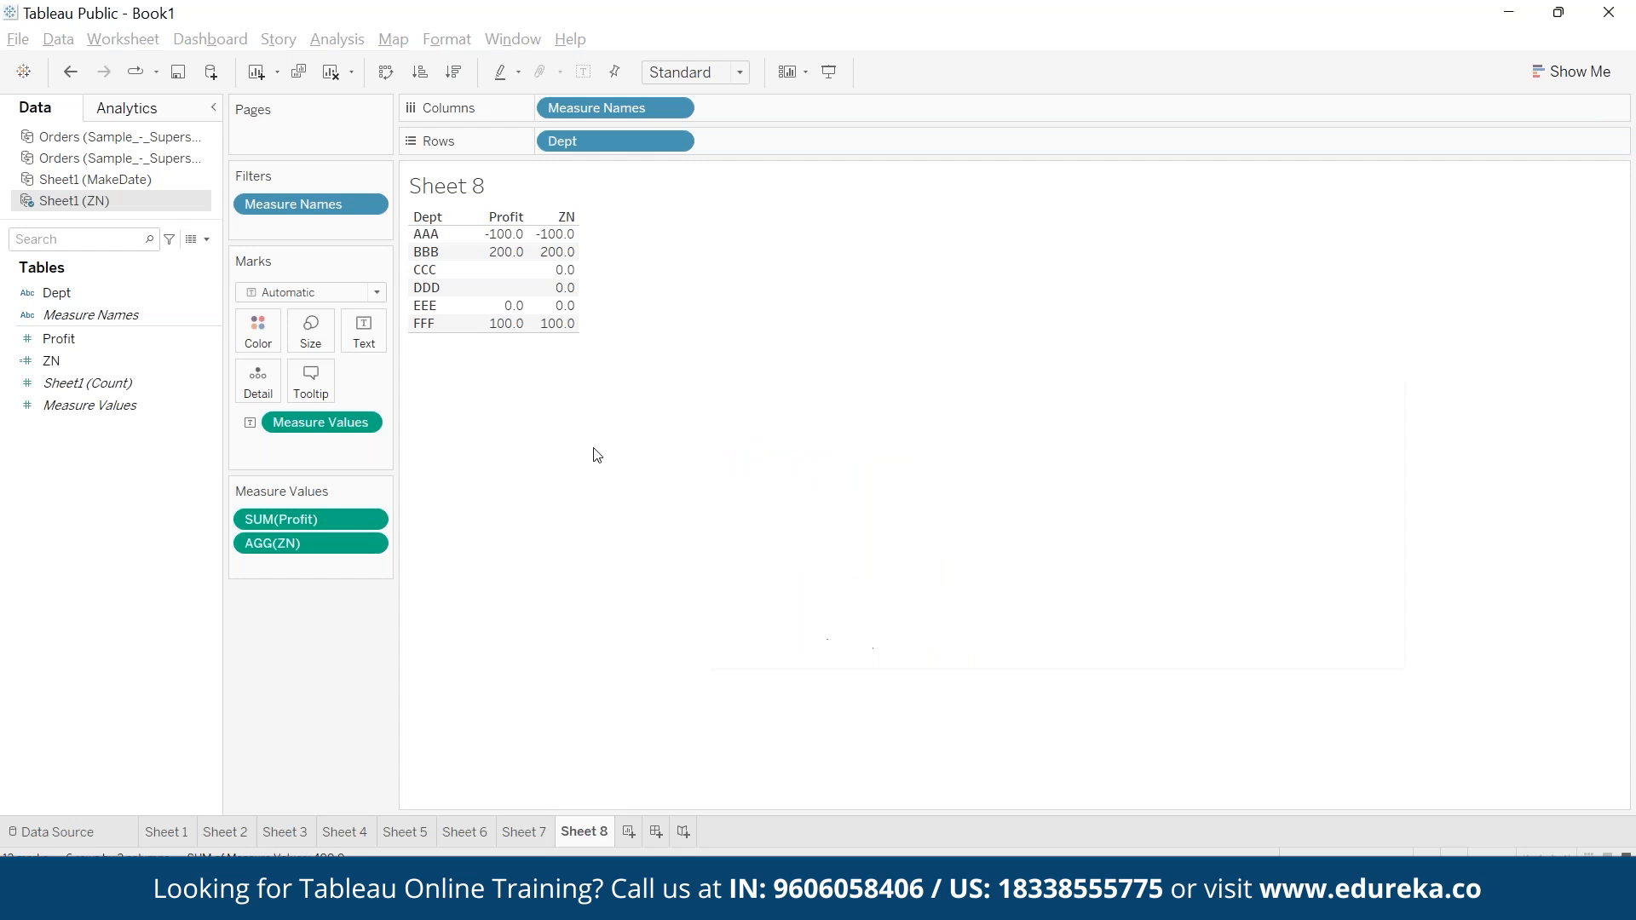
- Color the values in the Dept table by the isNull field
left_click_drag(136, 339, 553, 287)
key("ctrl+z")
left_click_drag(80, 341, 525, 253)
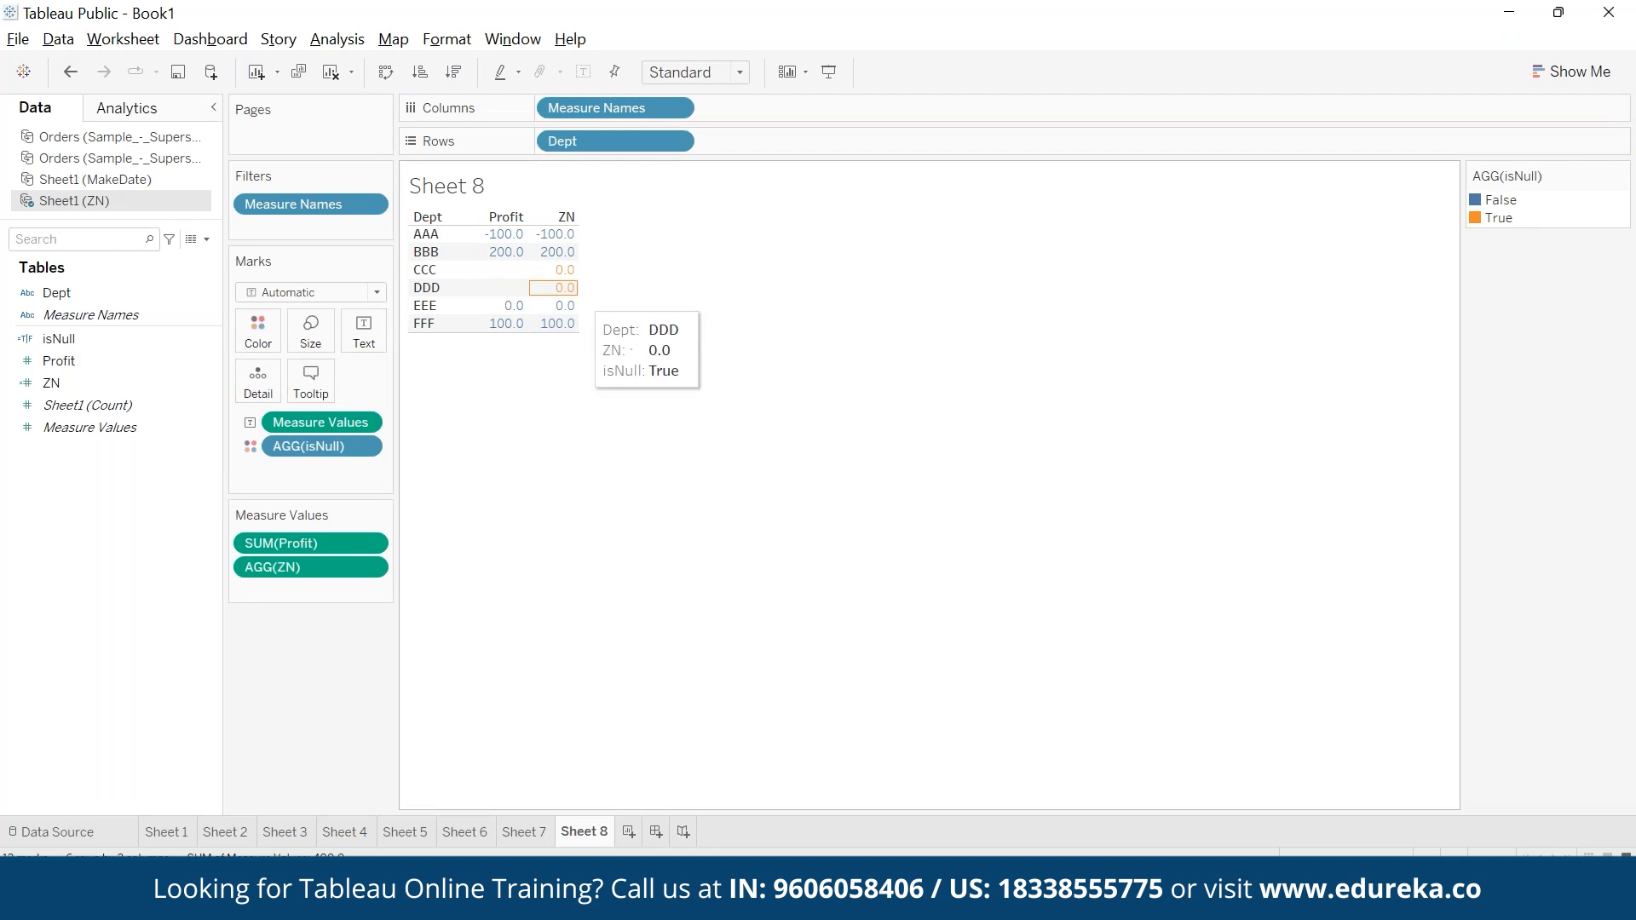
- Highlight the False and True members of the isNull color legend in turn, and clear the highlight
left_click(1494, 203)
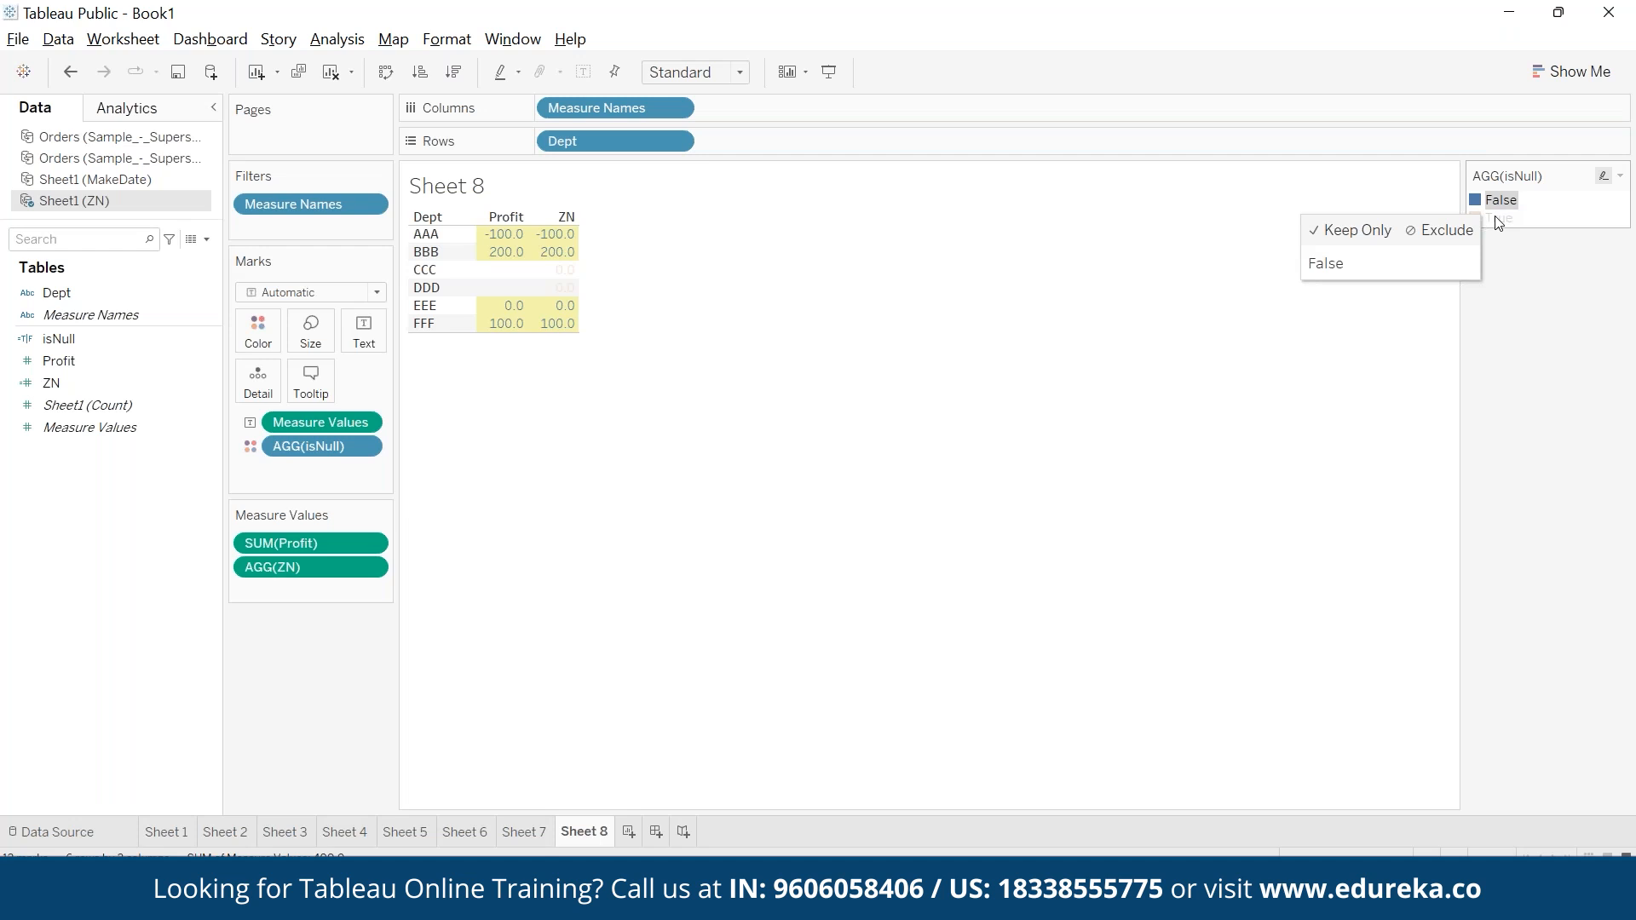
left_click(1499, 218)
left_click(842, 430)
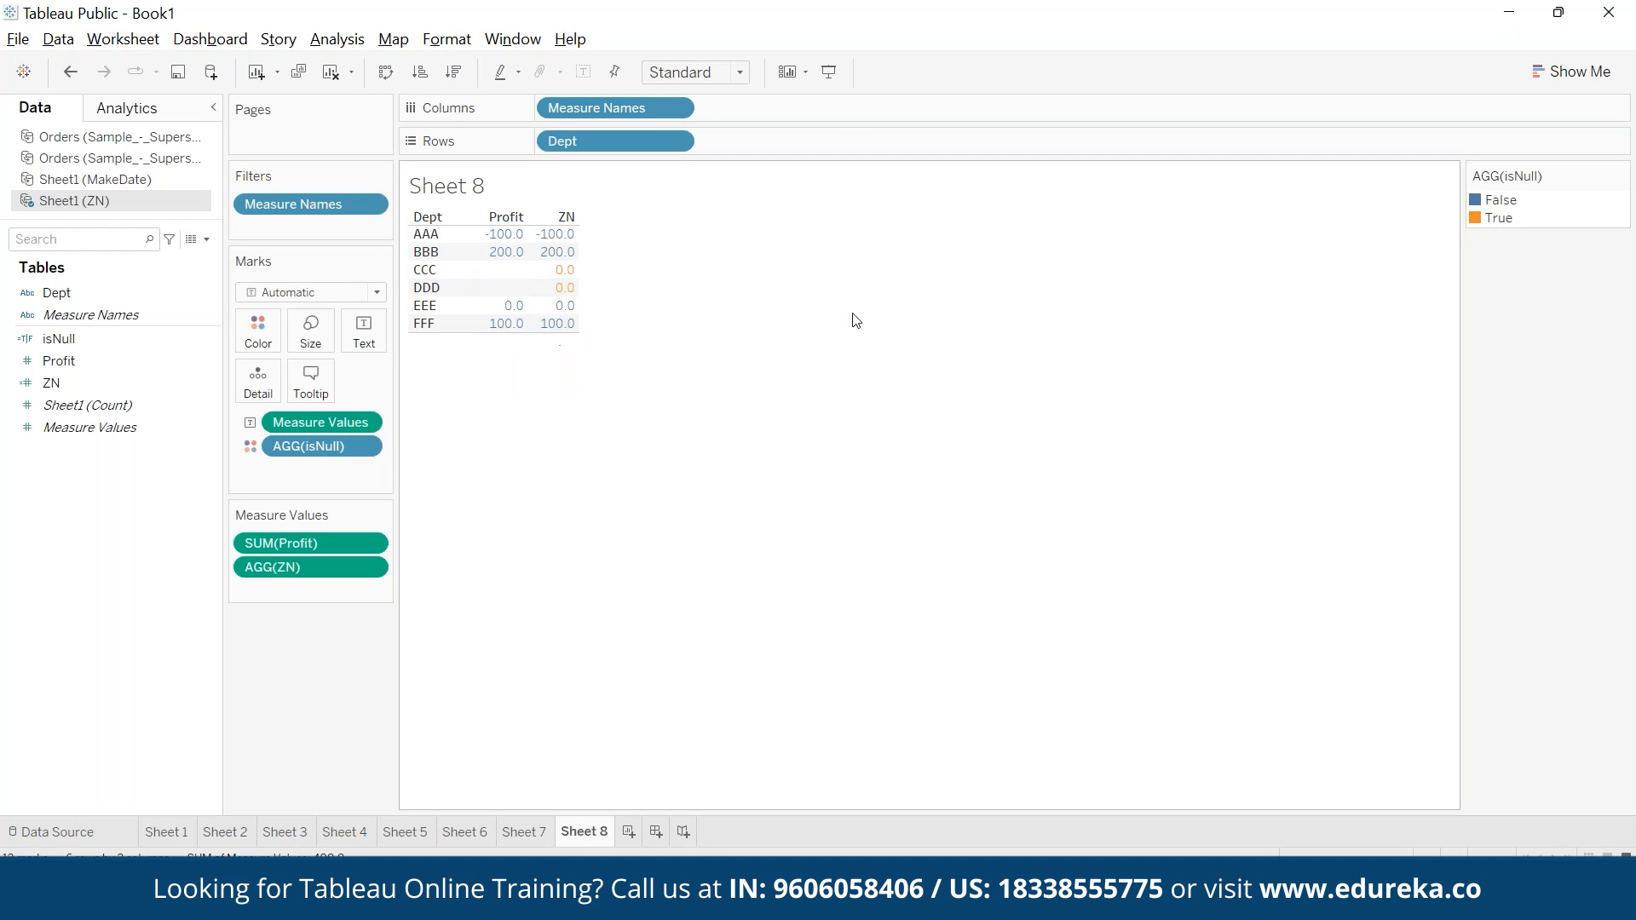
- Start a new calculated field named ifnull and insert the IFNULL function in its formula
left_click(334, 39)
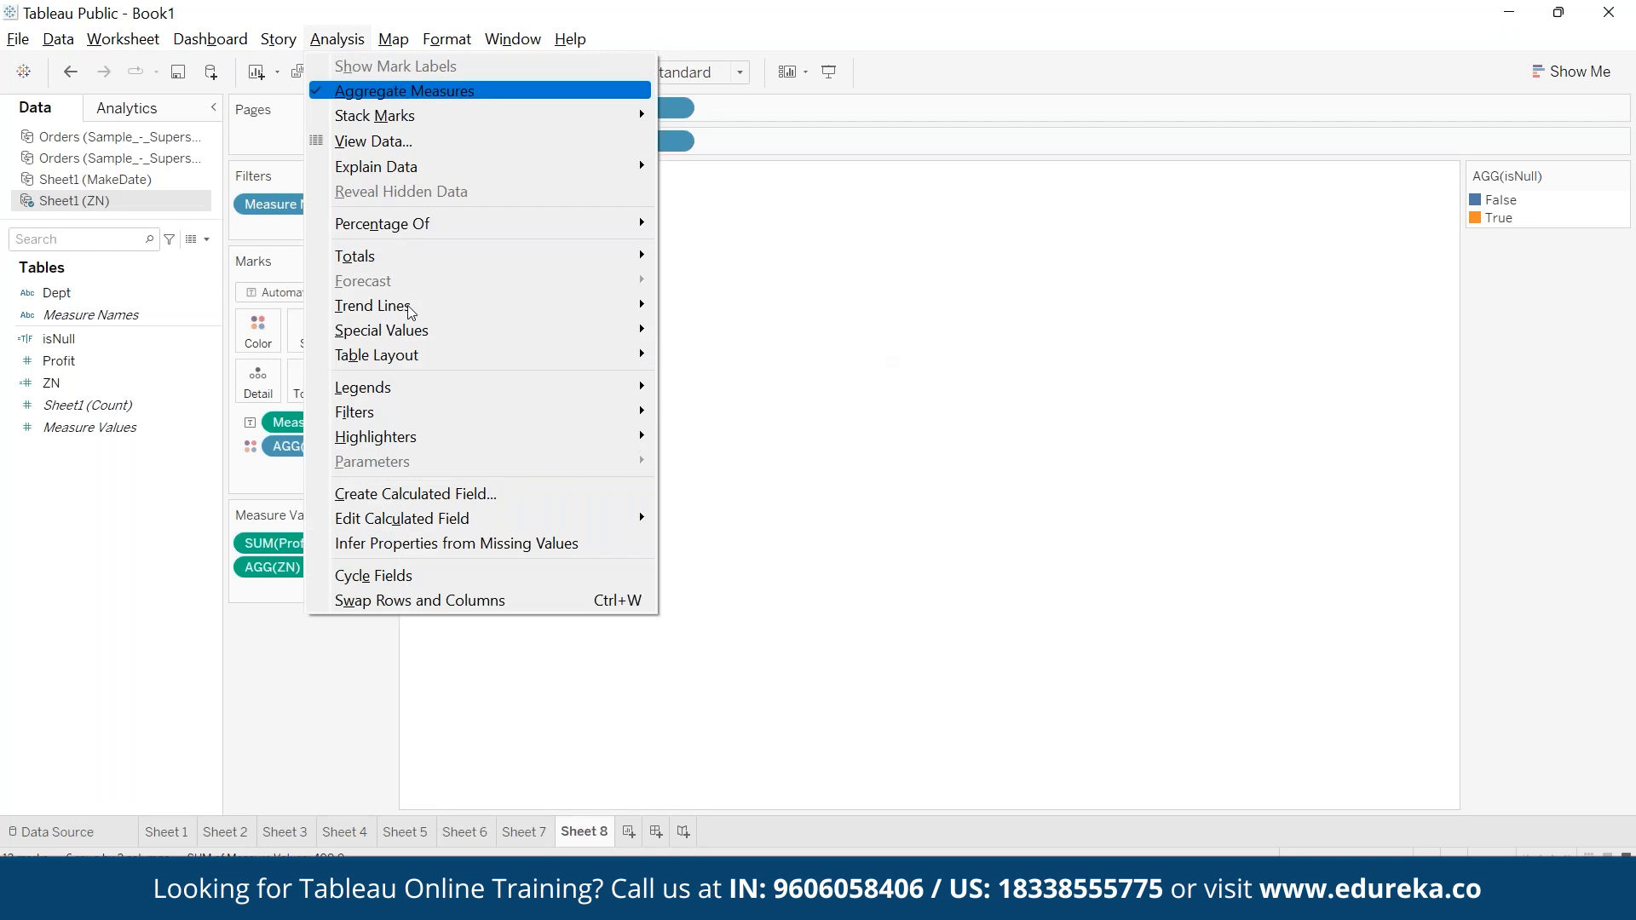
left_click(453, 502)
type("ifnu")
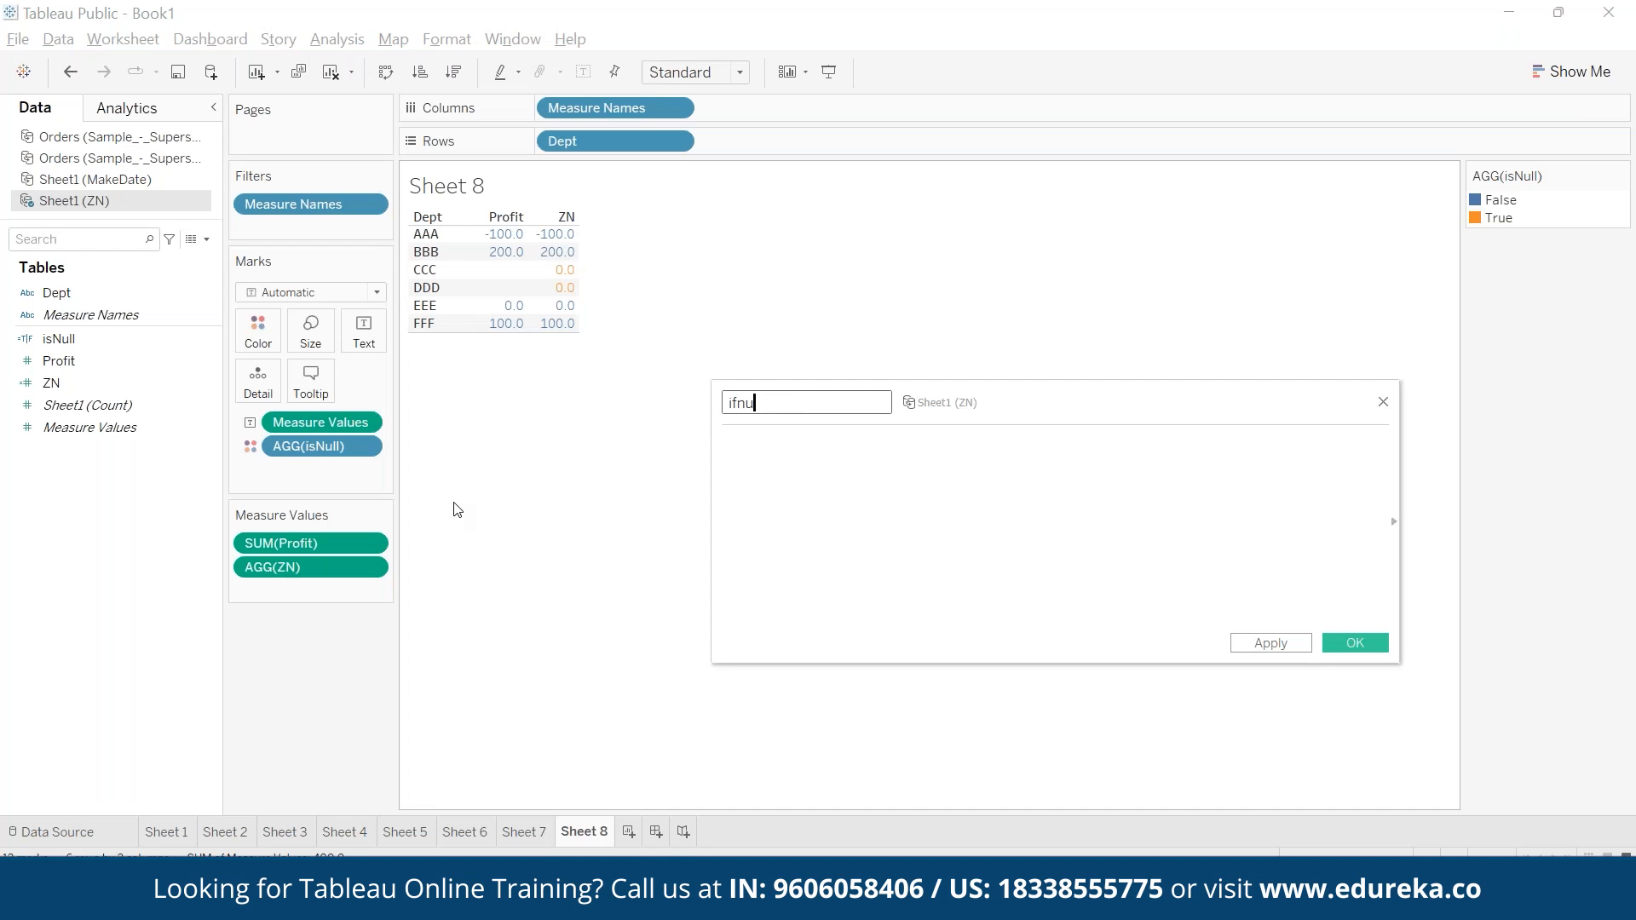
type("ll")
key("Tab")
type("i")
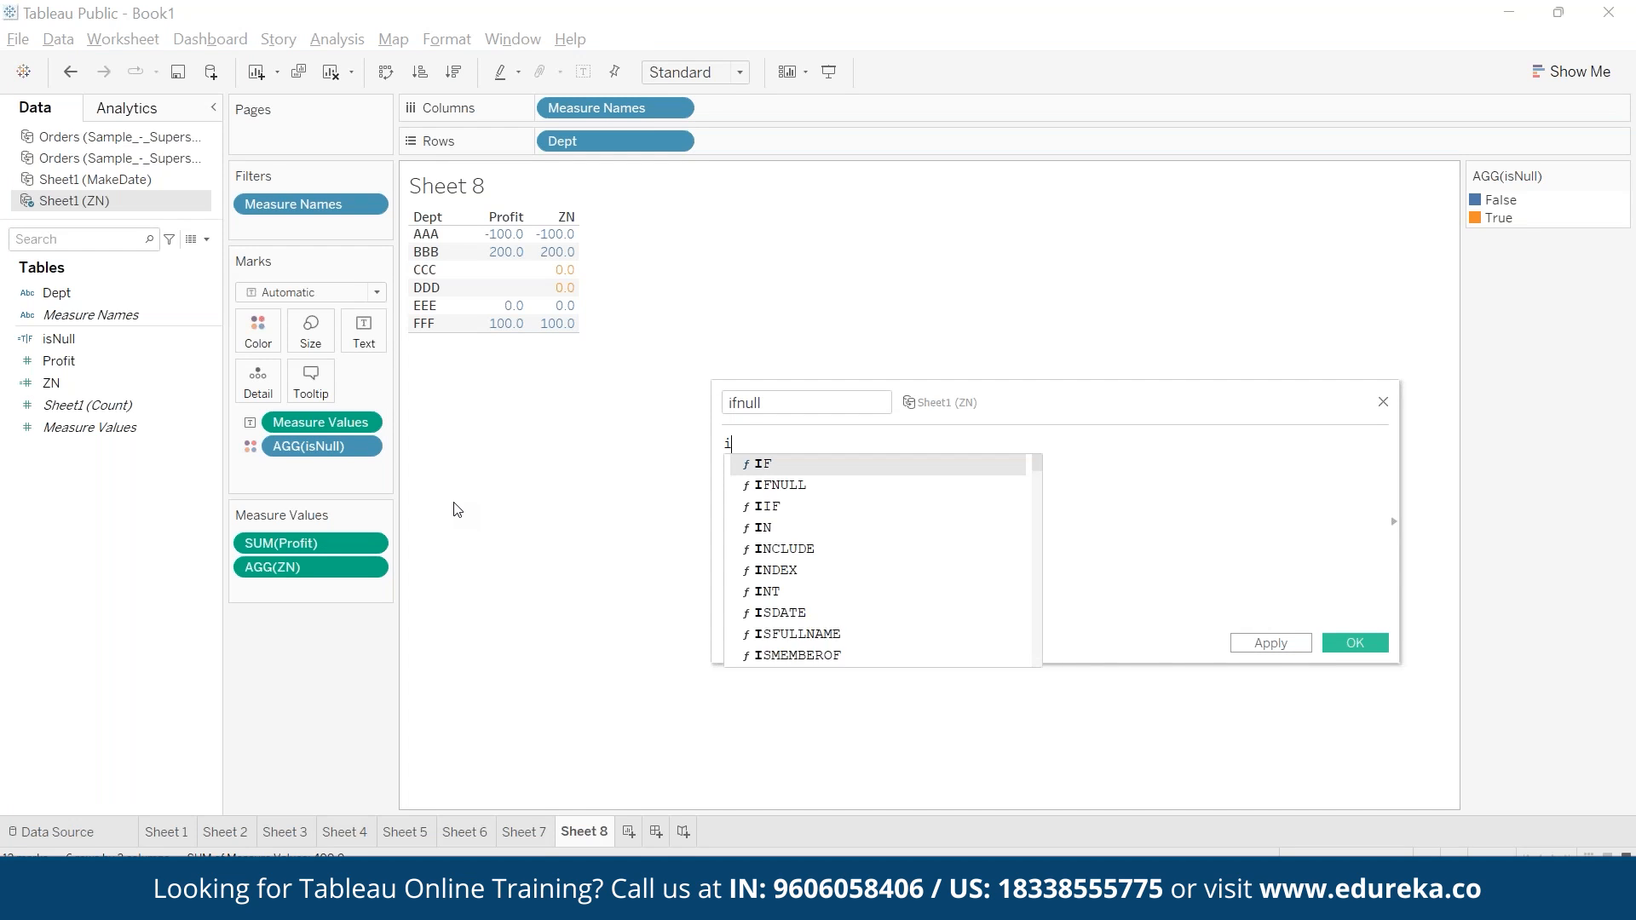
type("f")
key("Down")
key("Return")
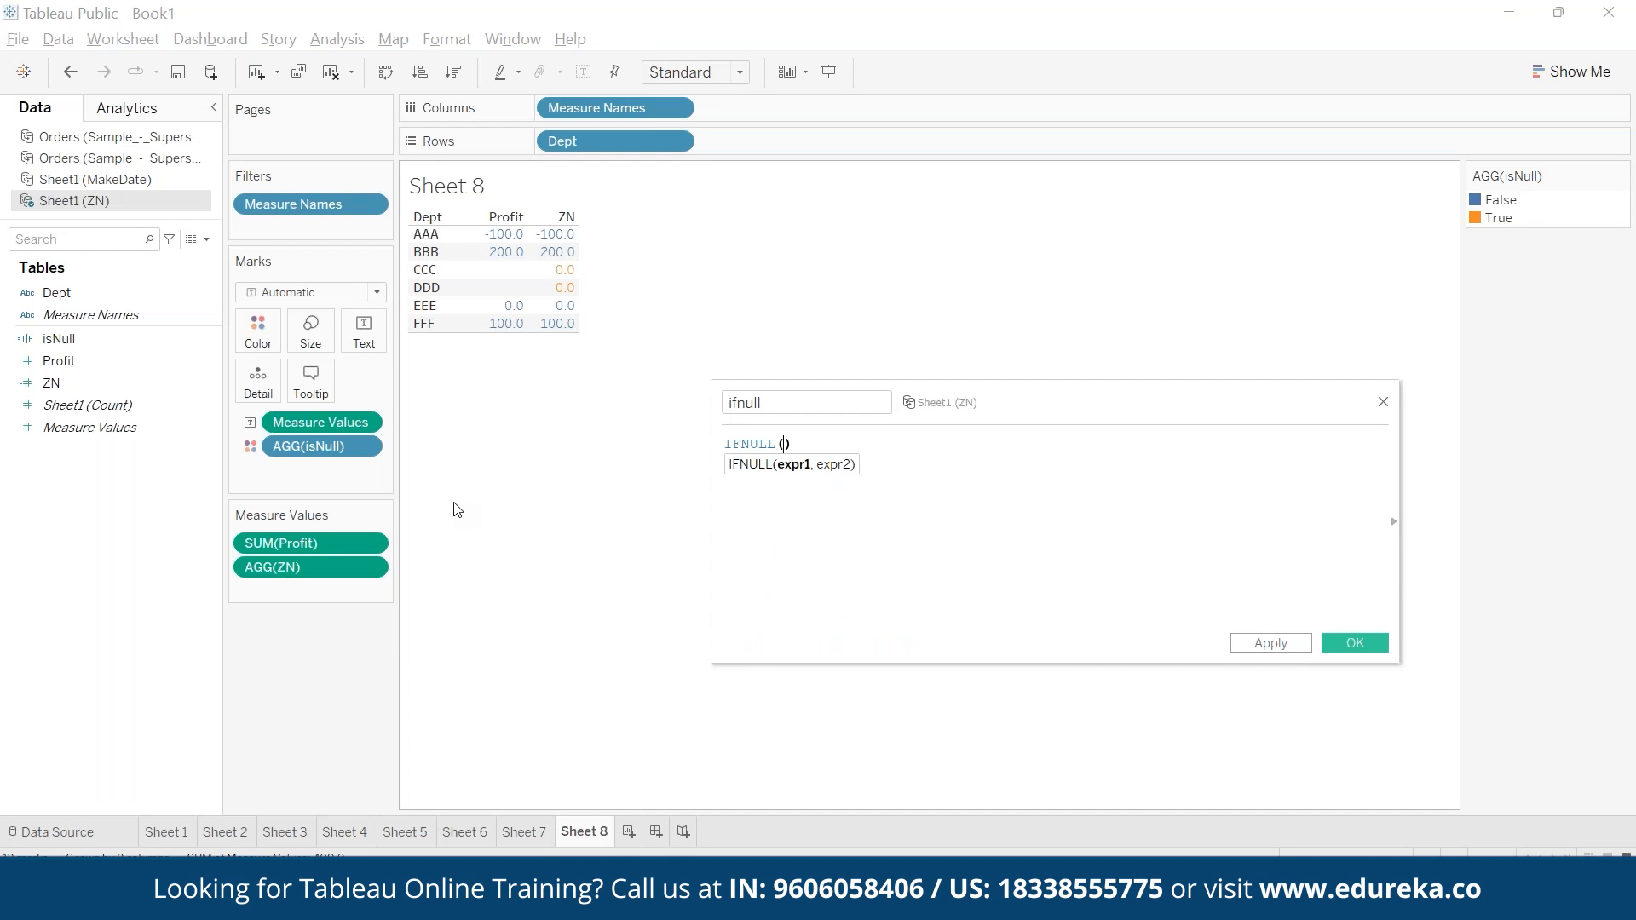
- Enter SUM([Profit]) as the first argument of IFNULL, followed by a comma
type("su")
key("Return")
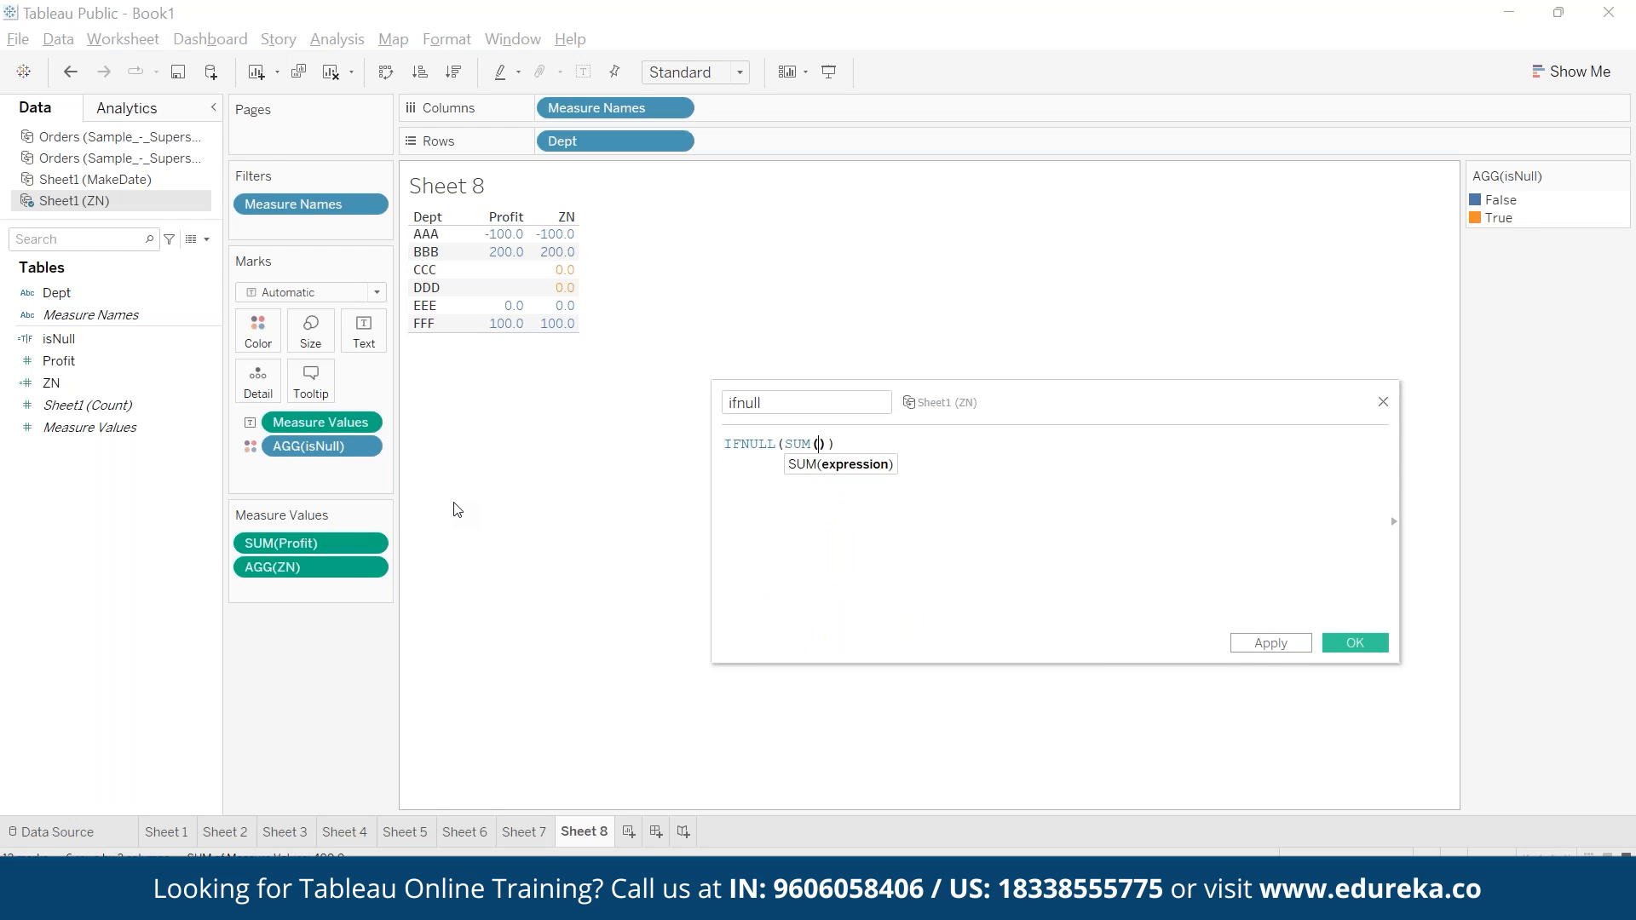
type("pro")
key("Return")
type(",")
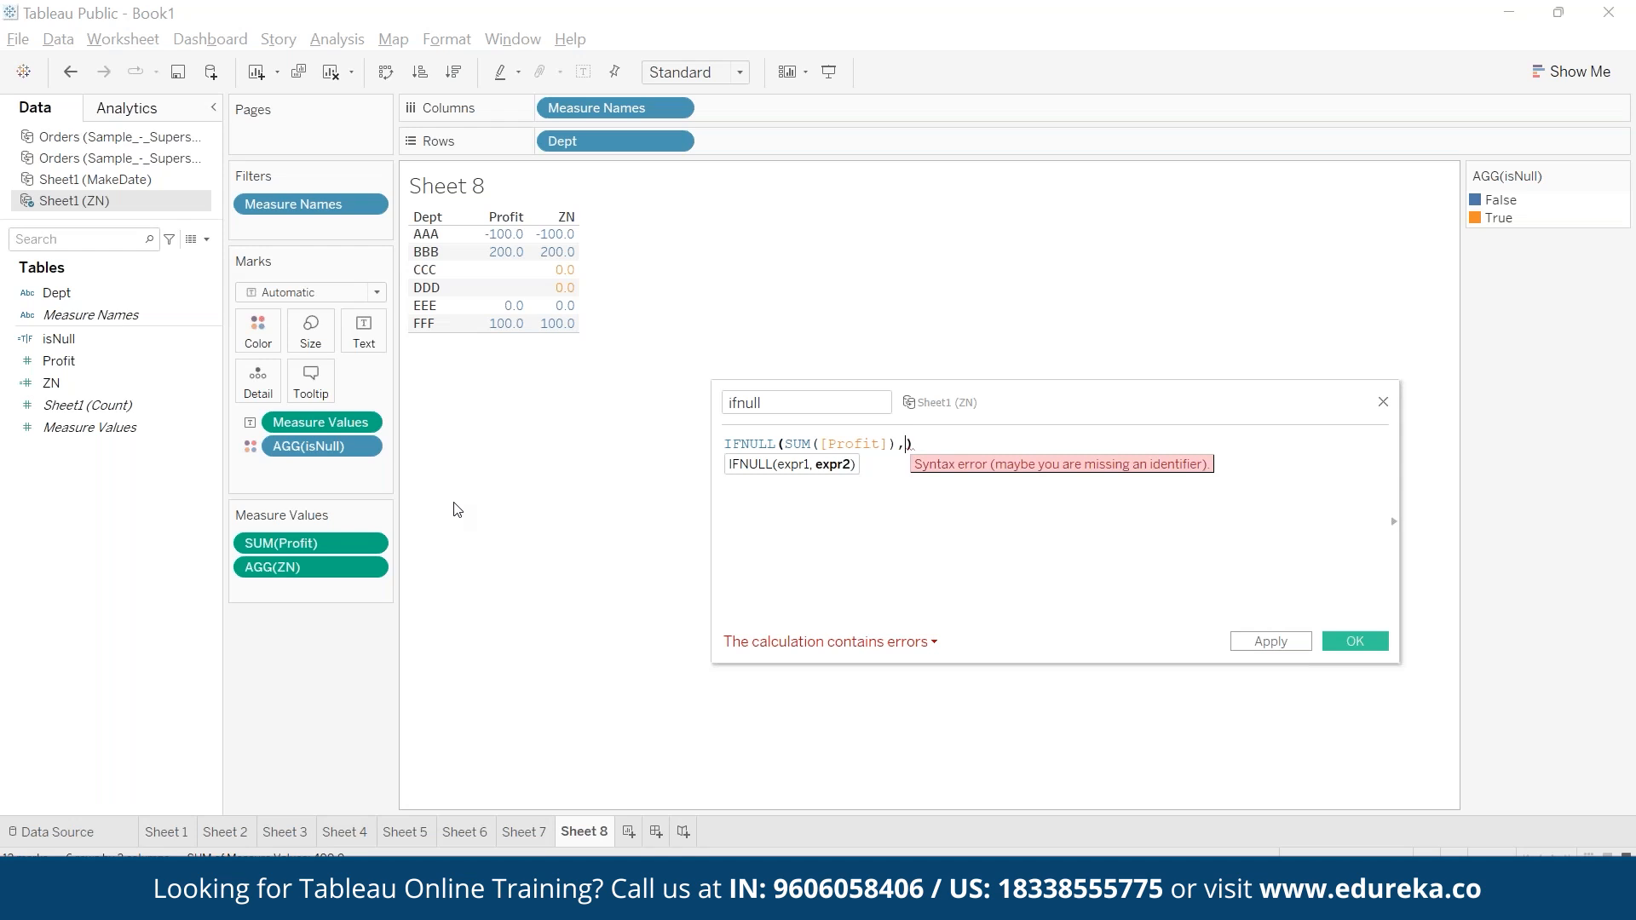
type("{fixe")
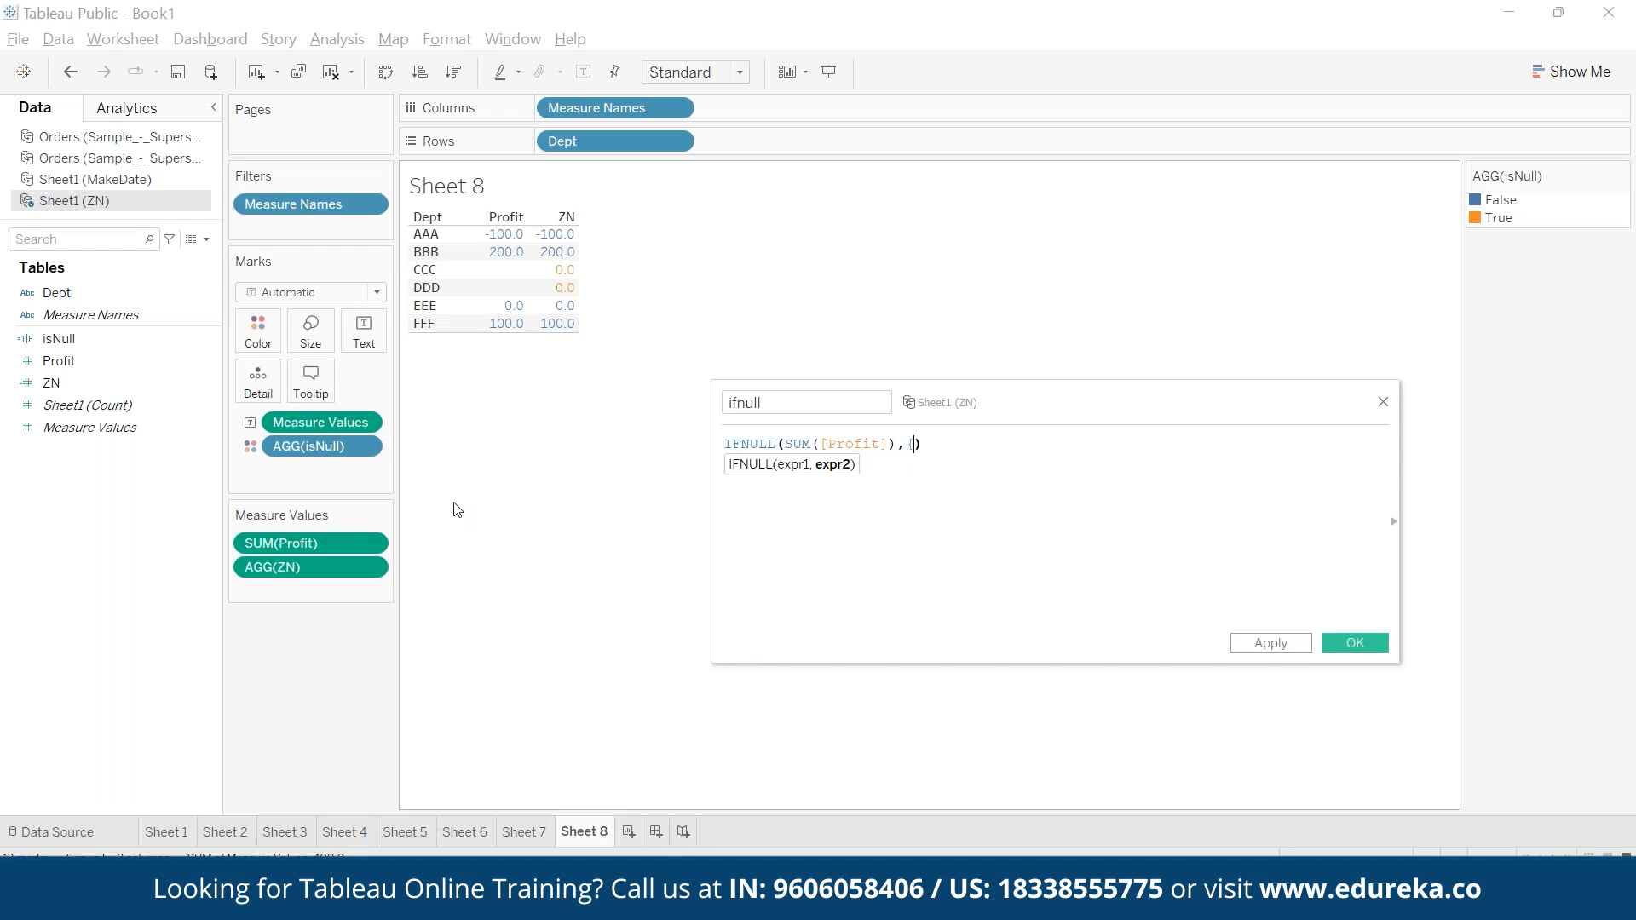
type("d")
type(" : AVG(")
type("pric")
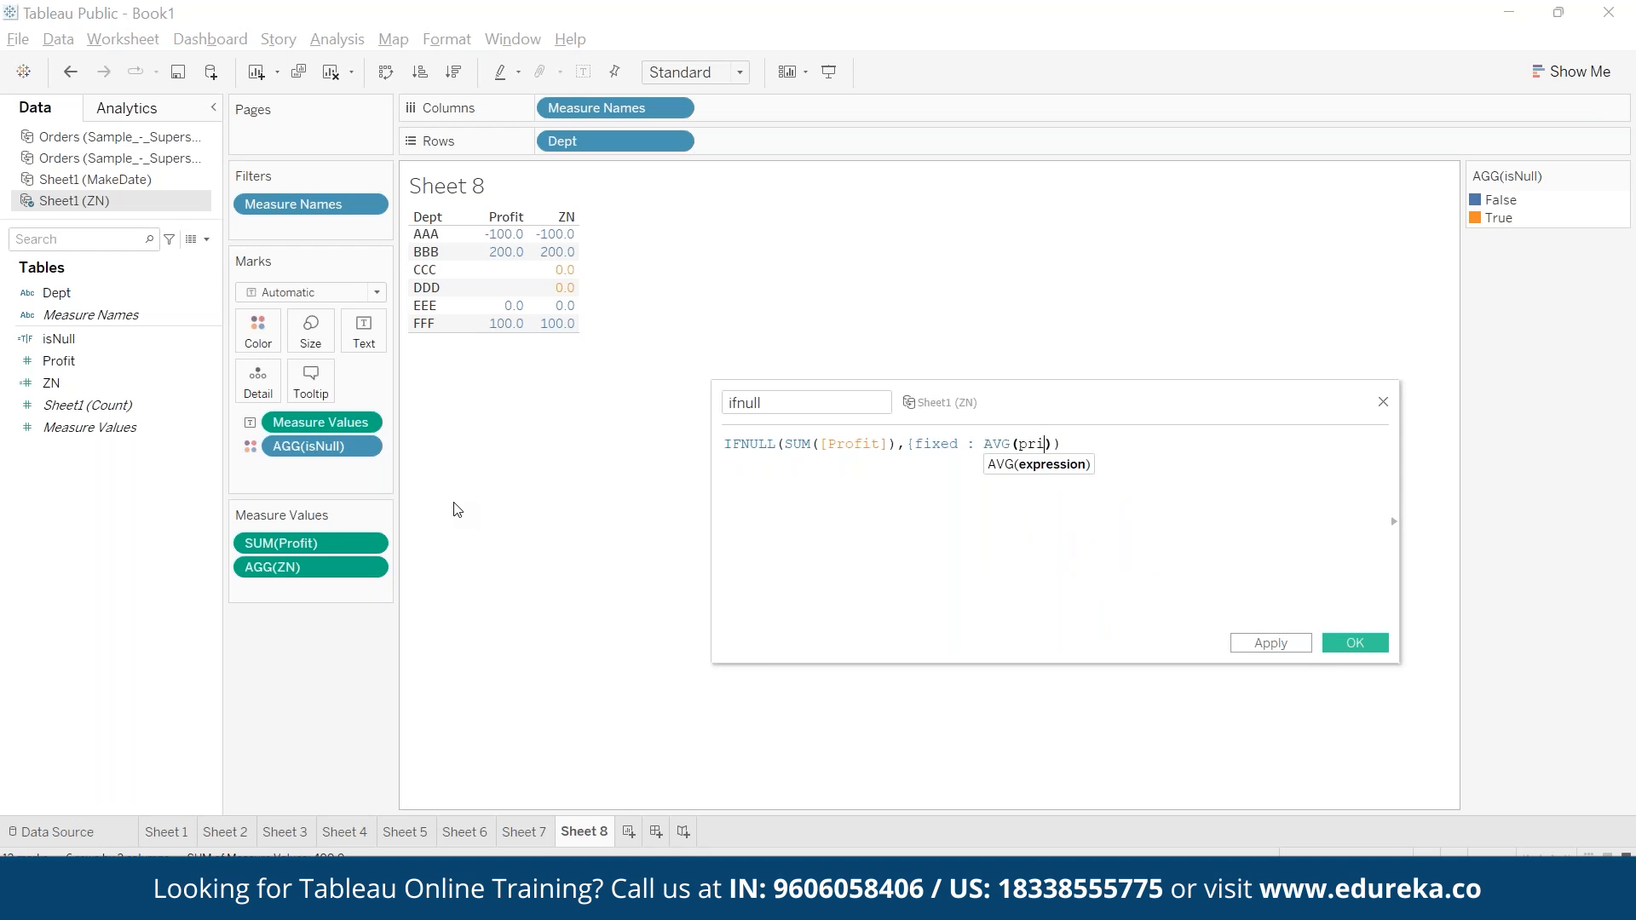
- Enter the level-of-detail expression {fixed : AVG([Profit])} as the second argument of IFNULL
key("BackSpace")
type("o")
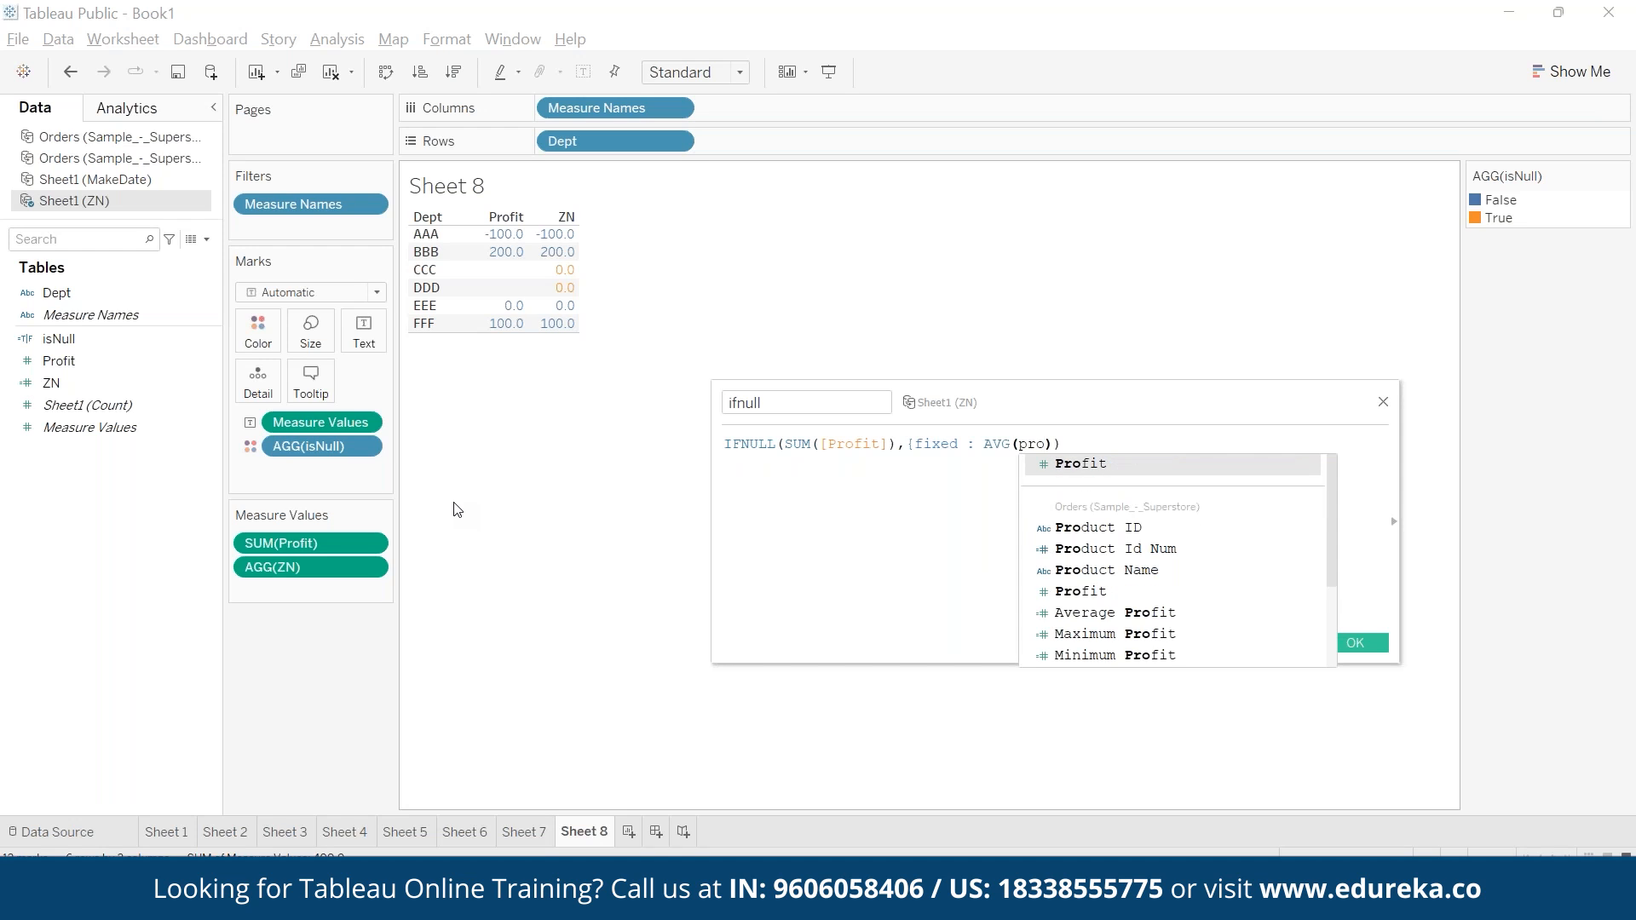
key("Return")
key("Left")
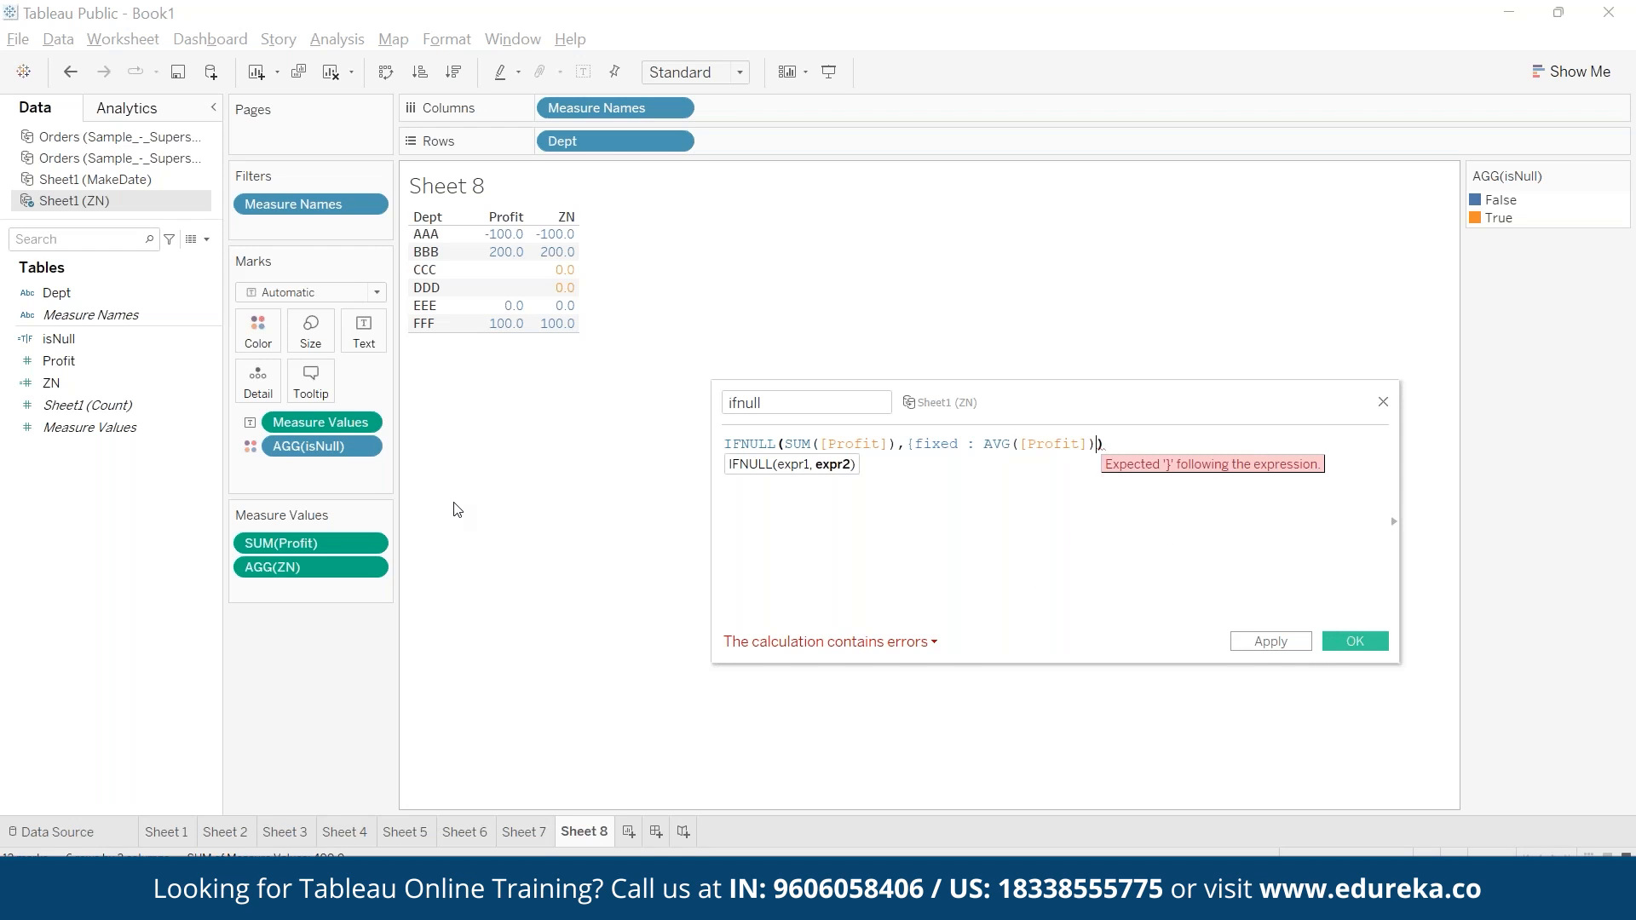
type("}")
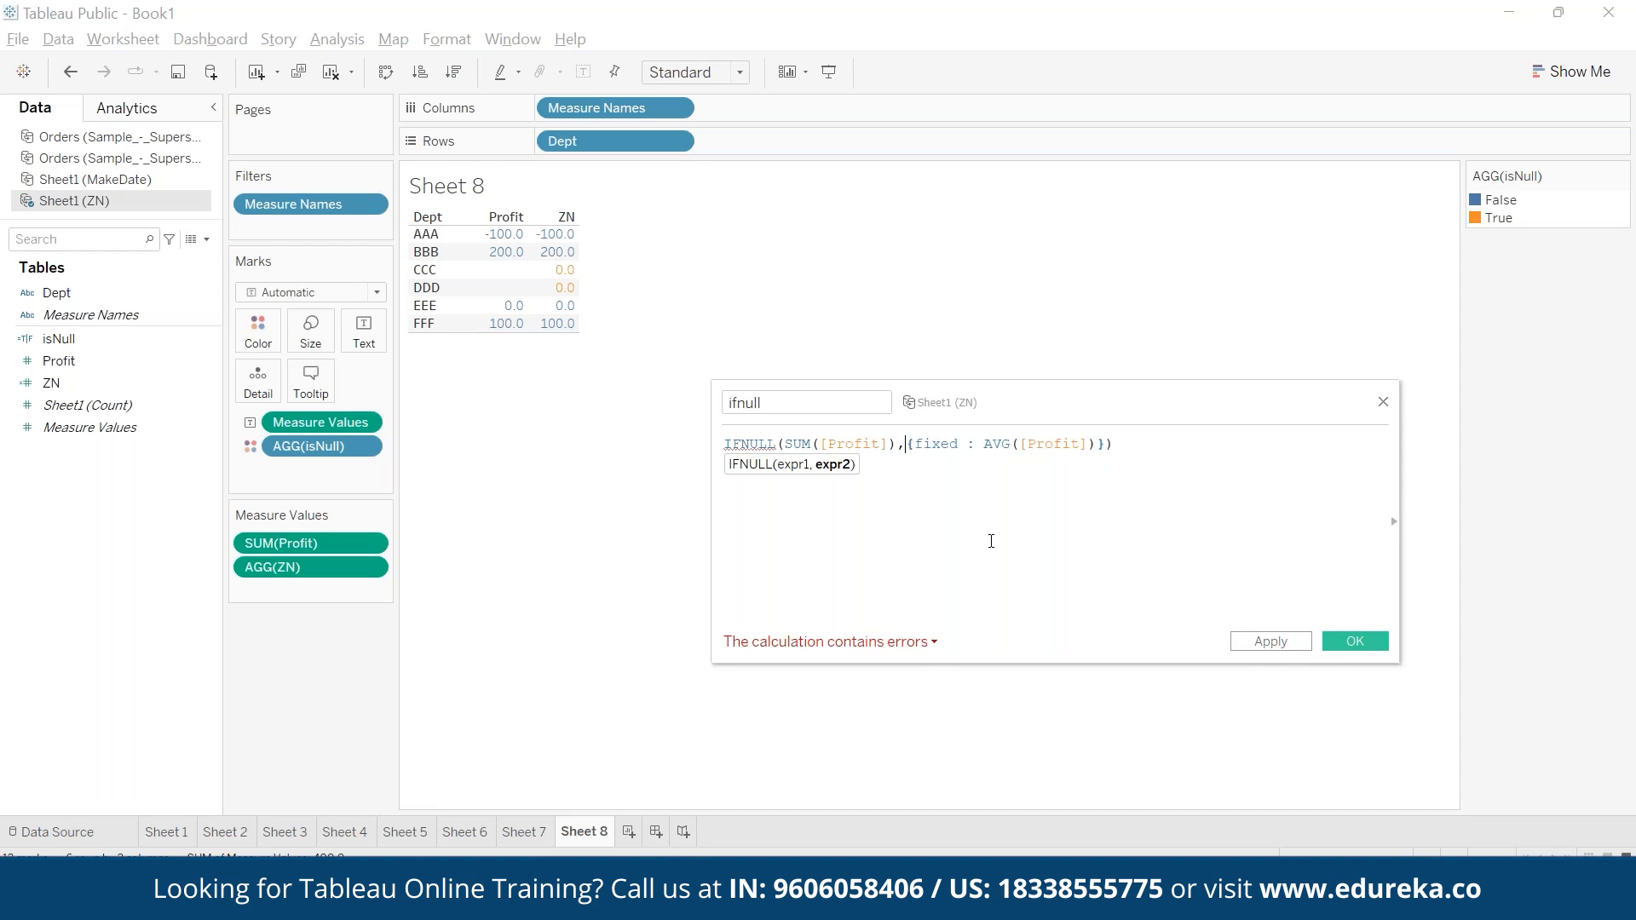
type("sum")
- Wrap the fixed expression in SUM, making the formula IFNULL(SUM([Profit]),SUM({fixed : AVG([Profit])}))
key("Return")
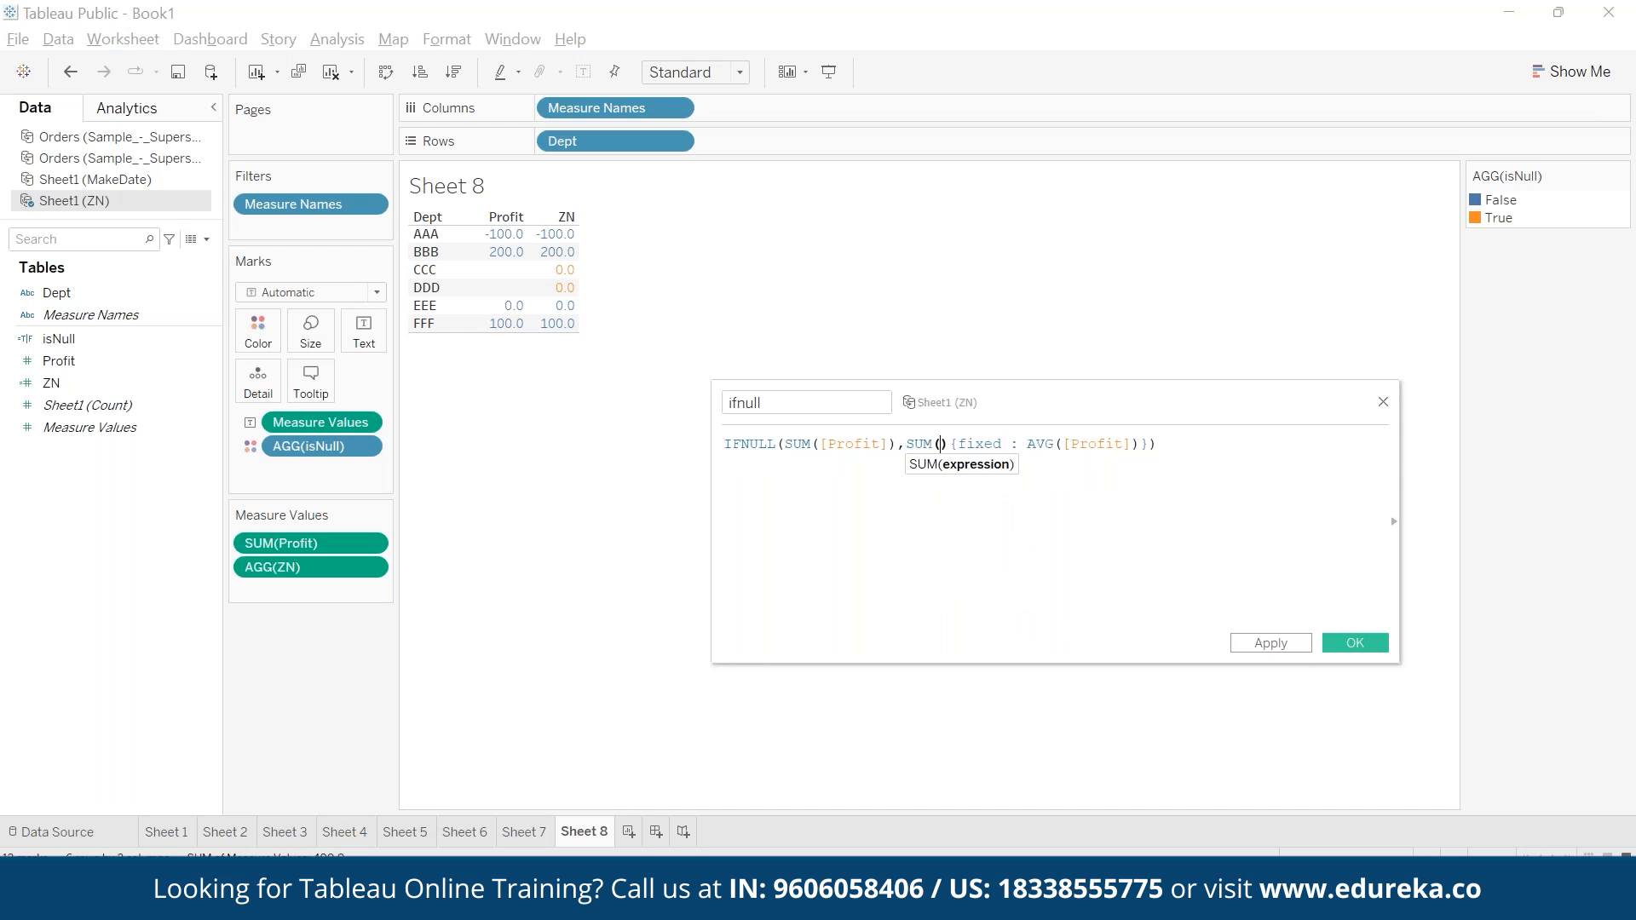
key("BackSpace")
type("(")
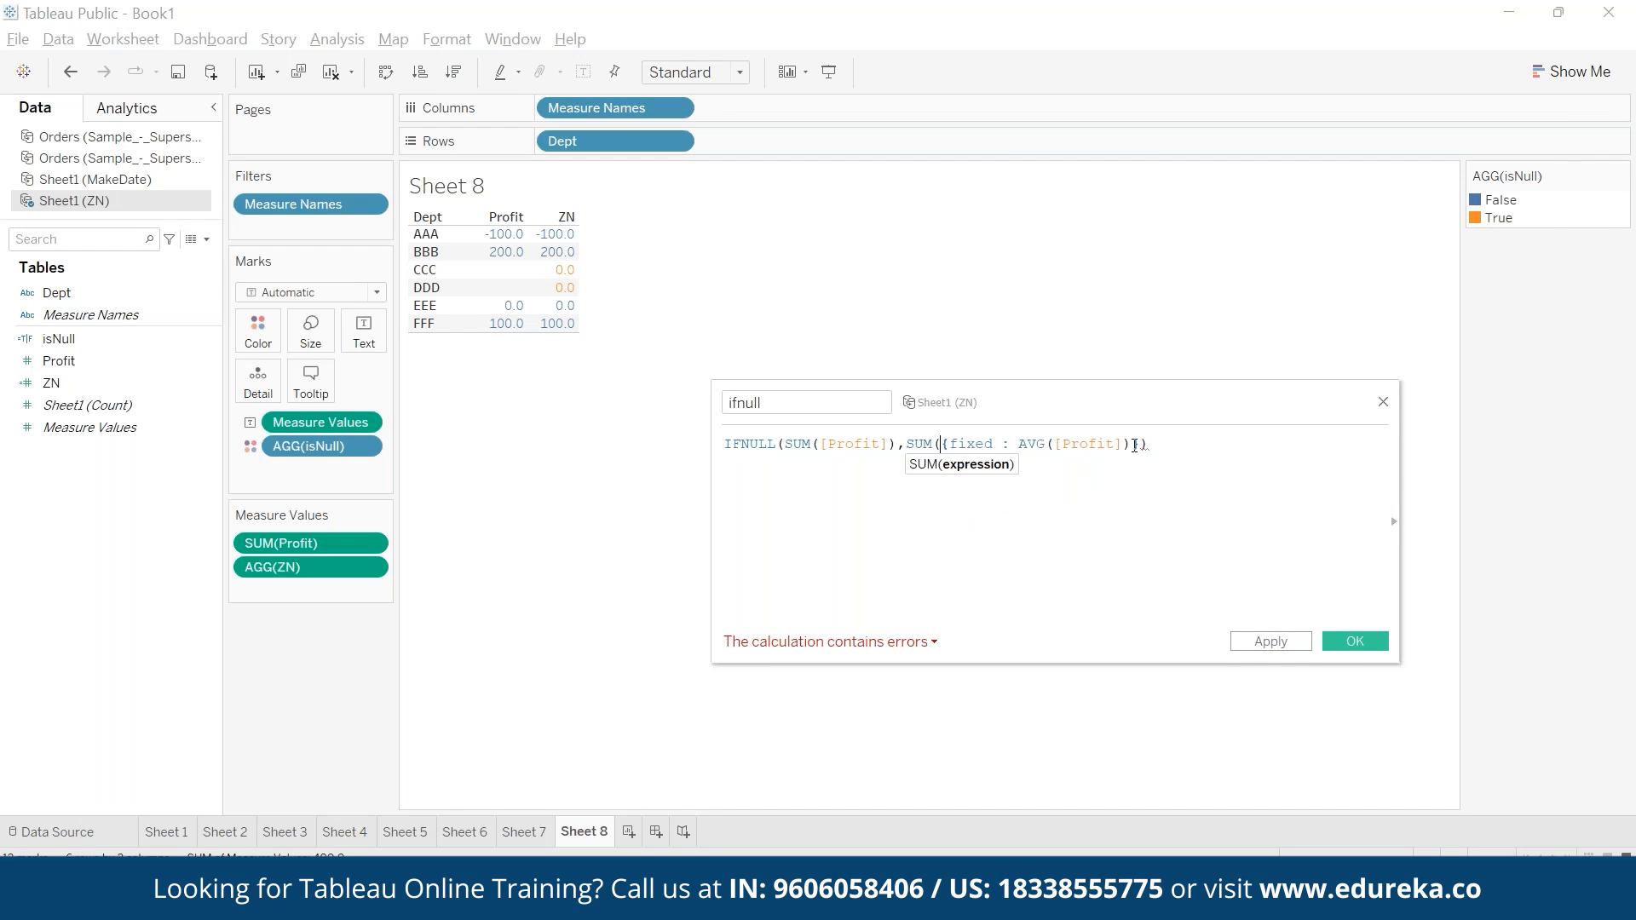
type("}")
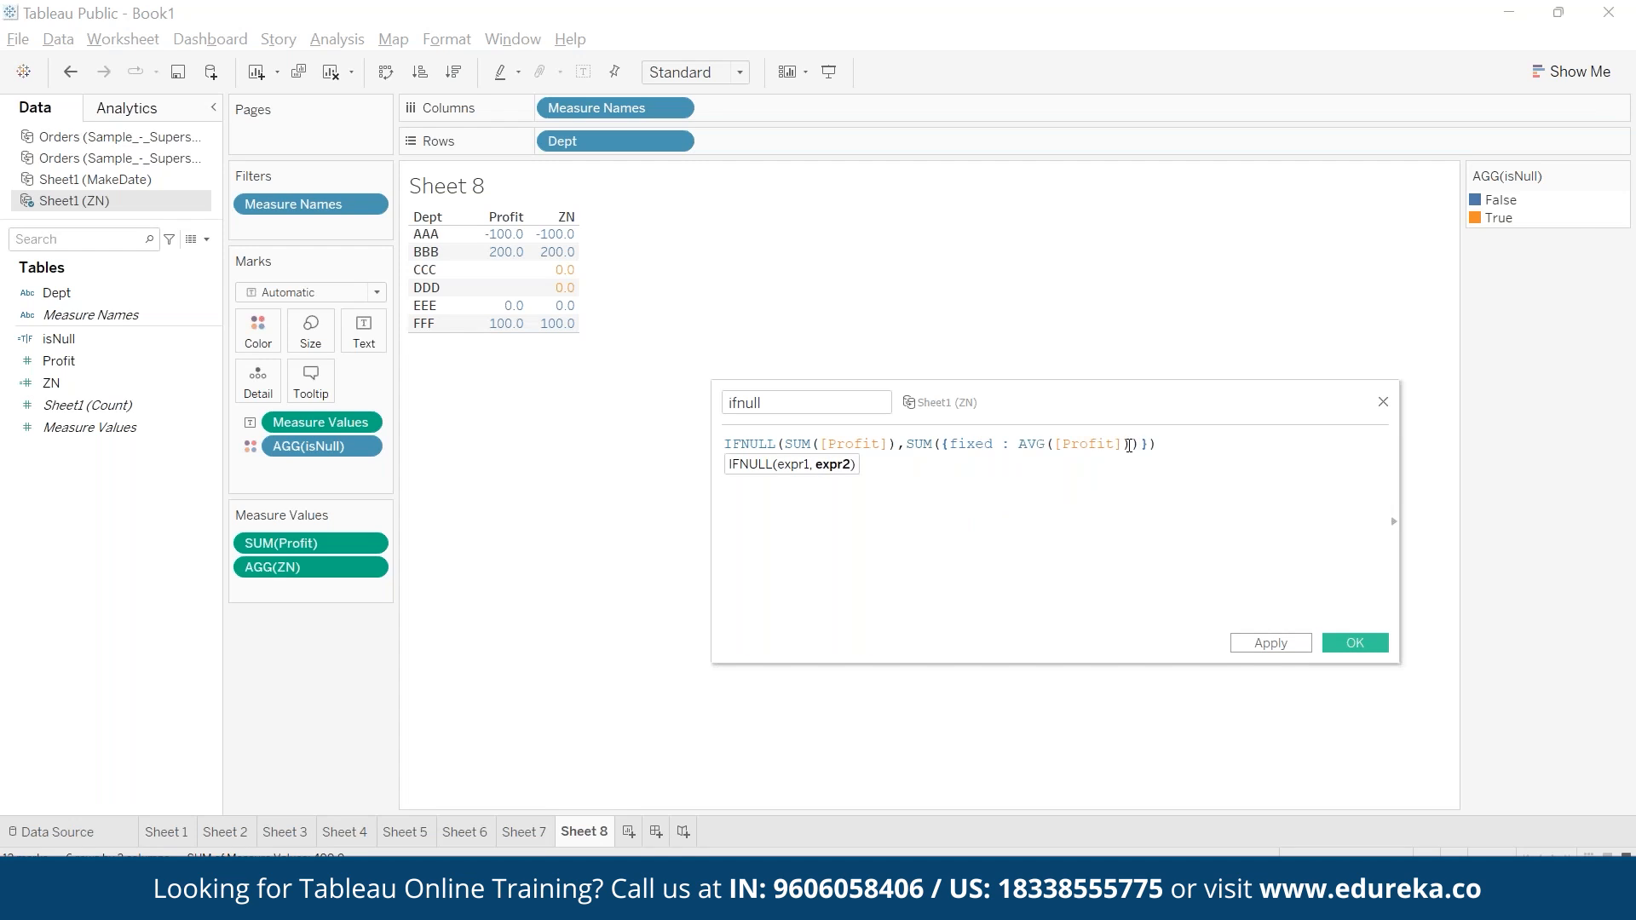
type(")")
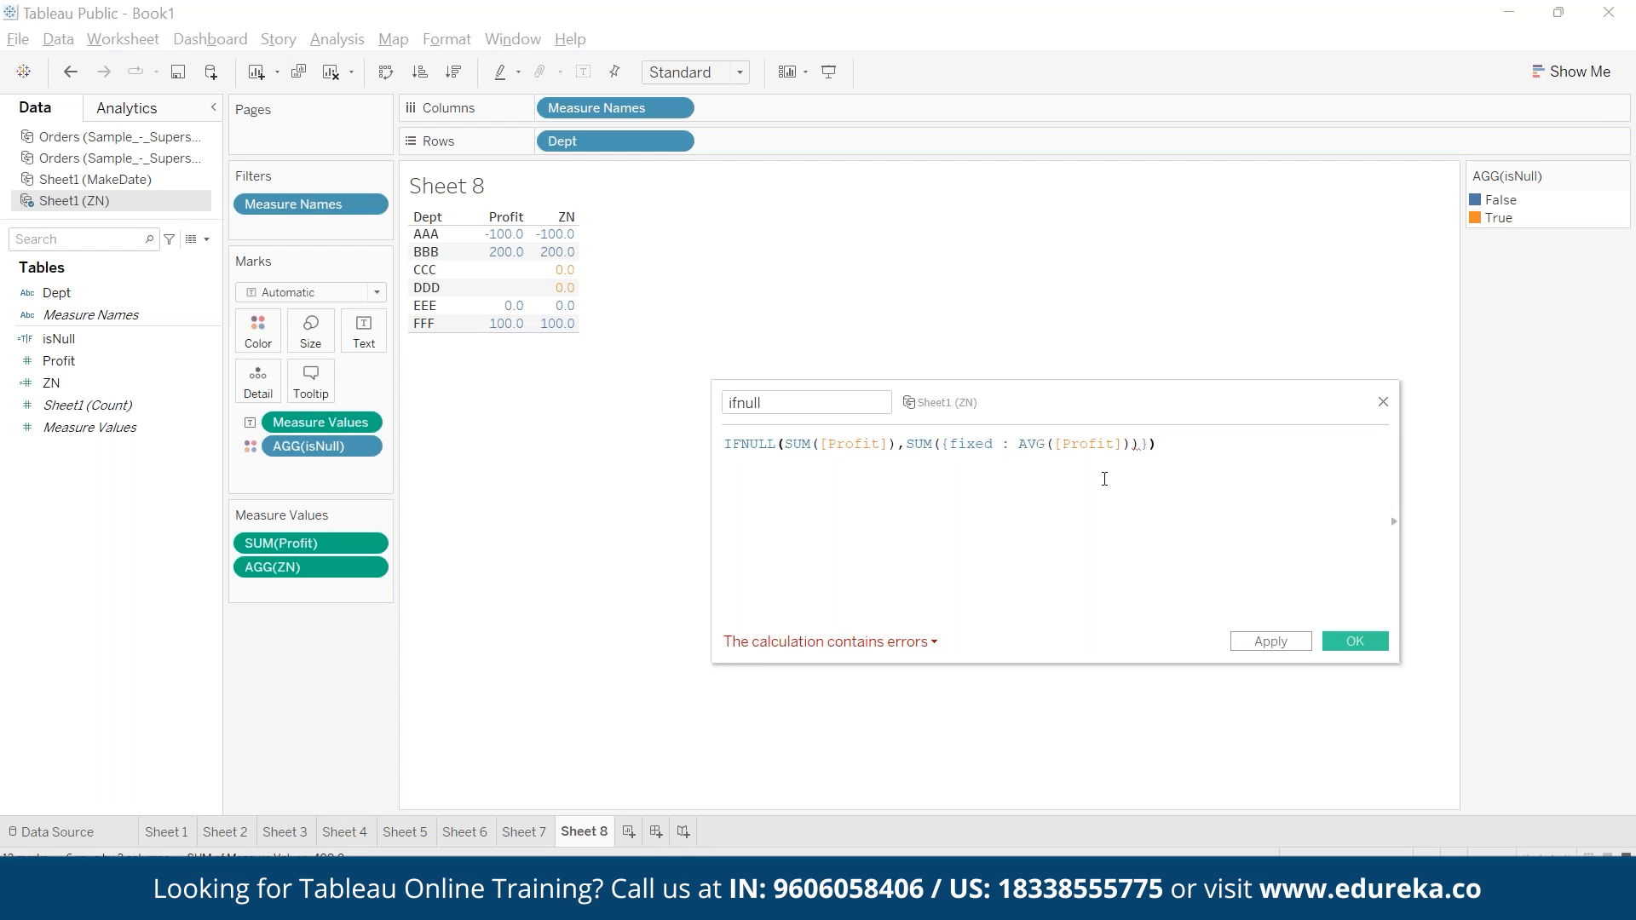
key("BackSpace")
key("BackSpace")
key("BackSpace")
type("}))")
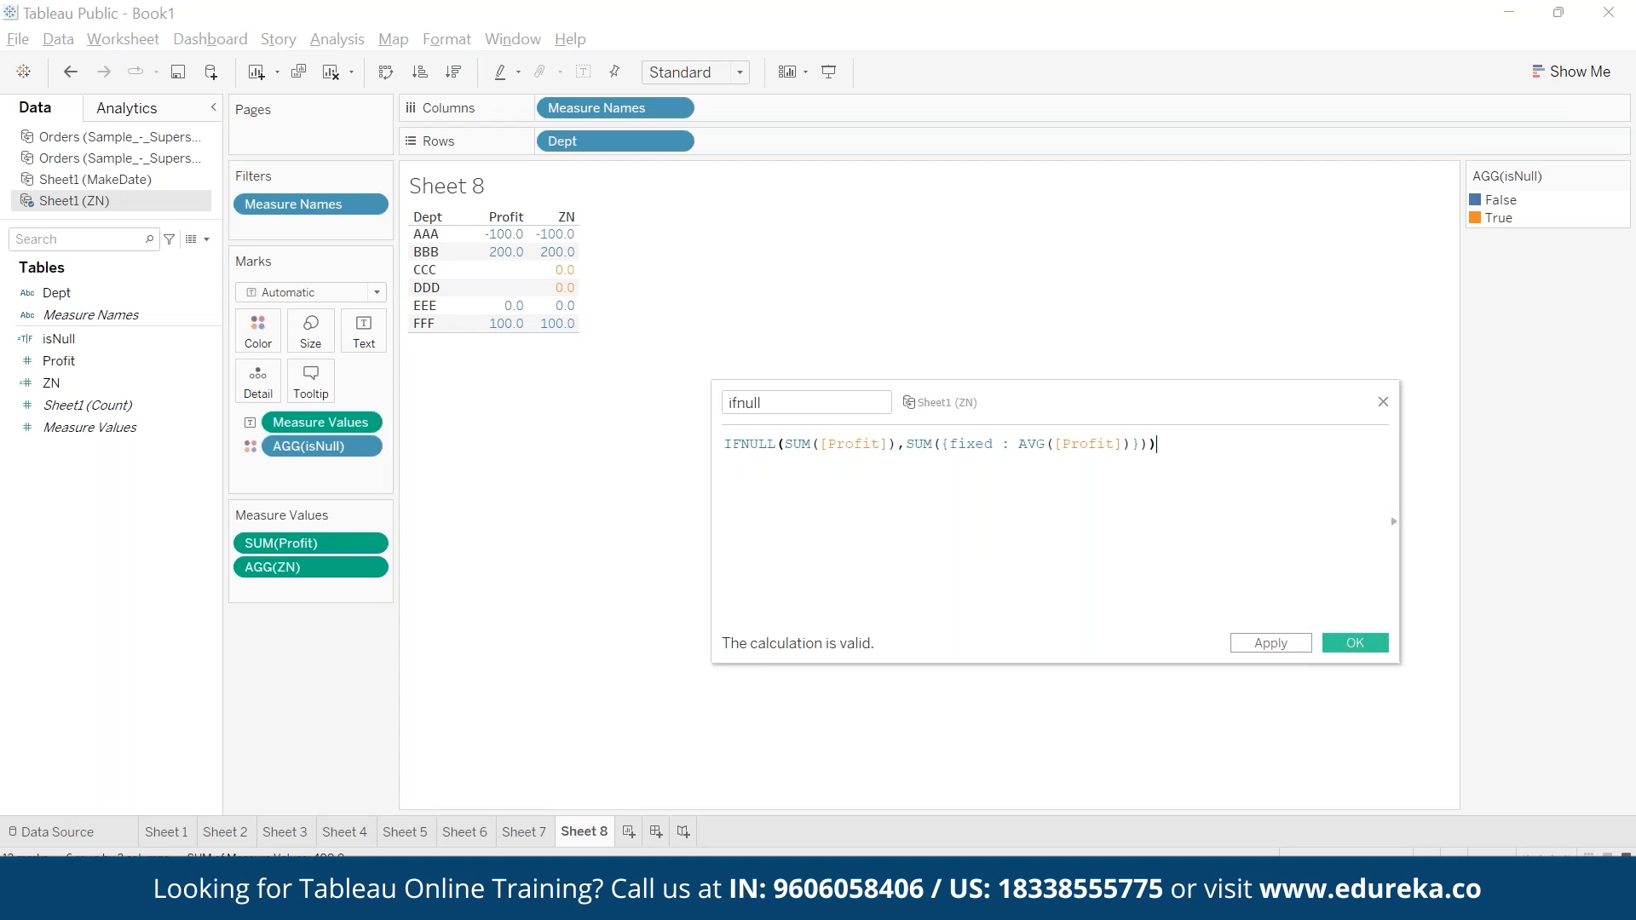
- Save the ifnull calculated field and add it to the Dept table as a third measure beside Profit and ZN
left_click_drag(786, 443, 892, 441)
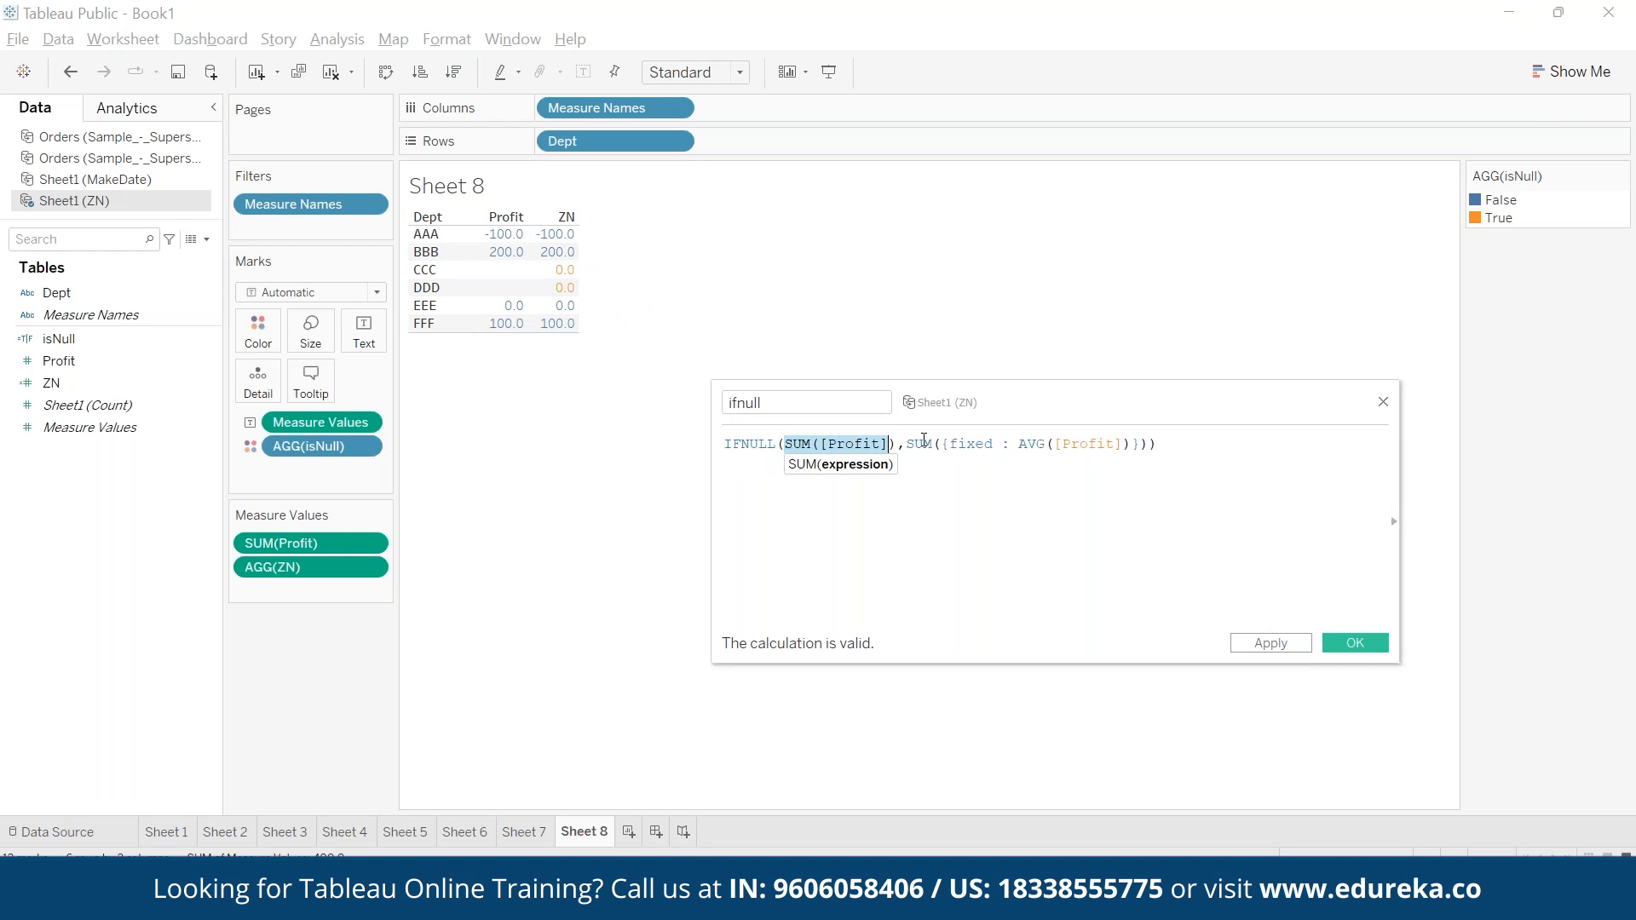
left_click_drag(1013, 444, 1129, 445)
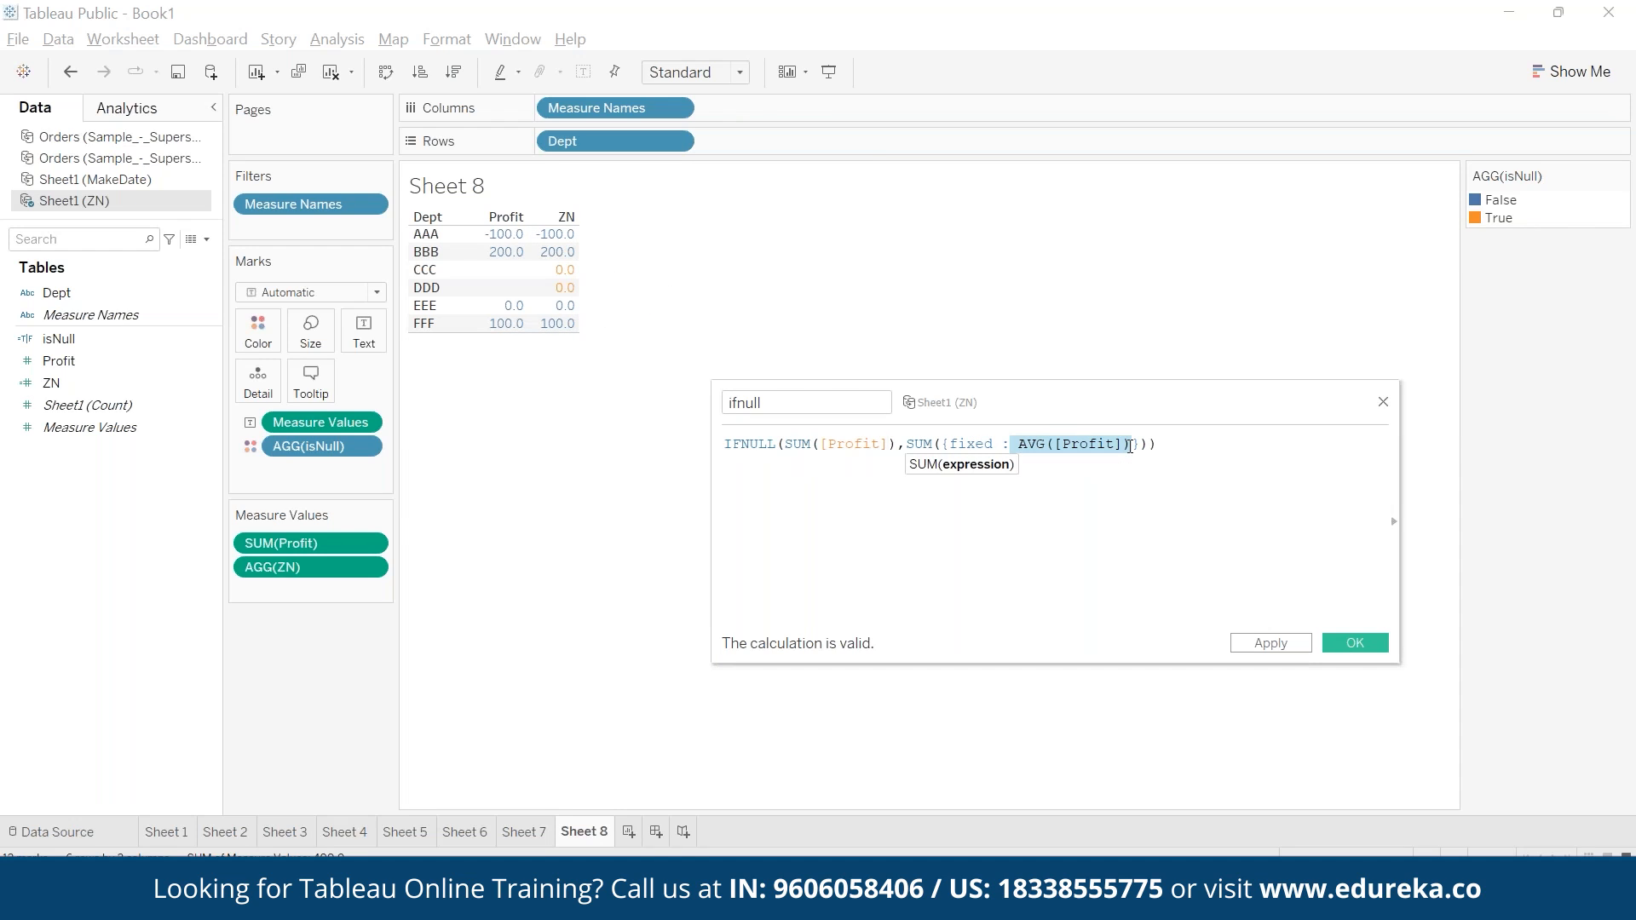
left_click(1163, 499)
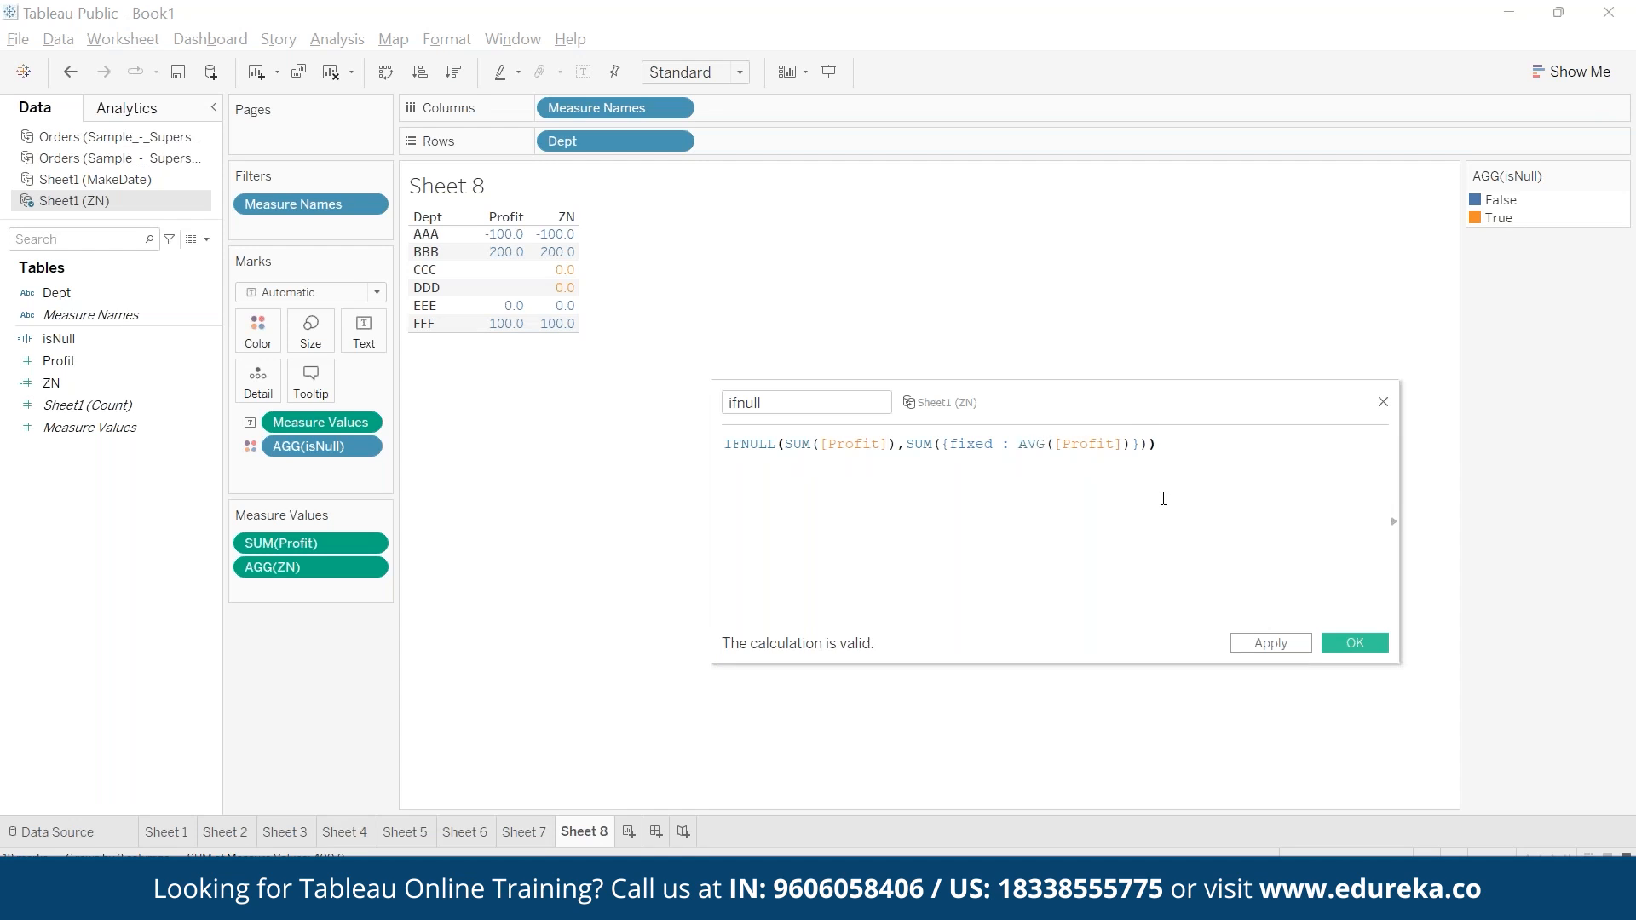
left_click(1366, 647)
left_click_drag(134, 345, 607, 260)
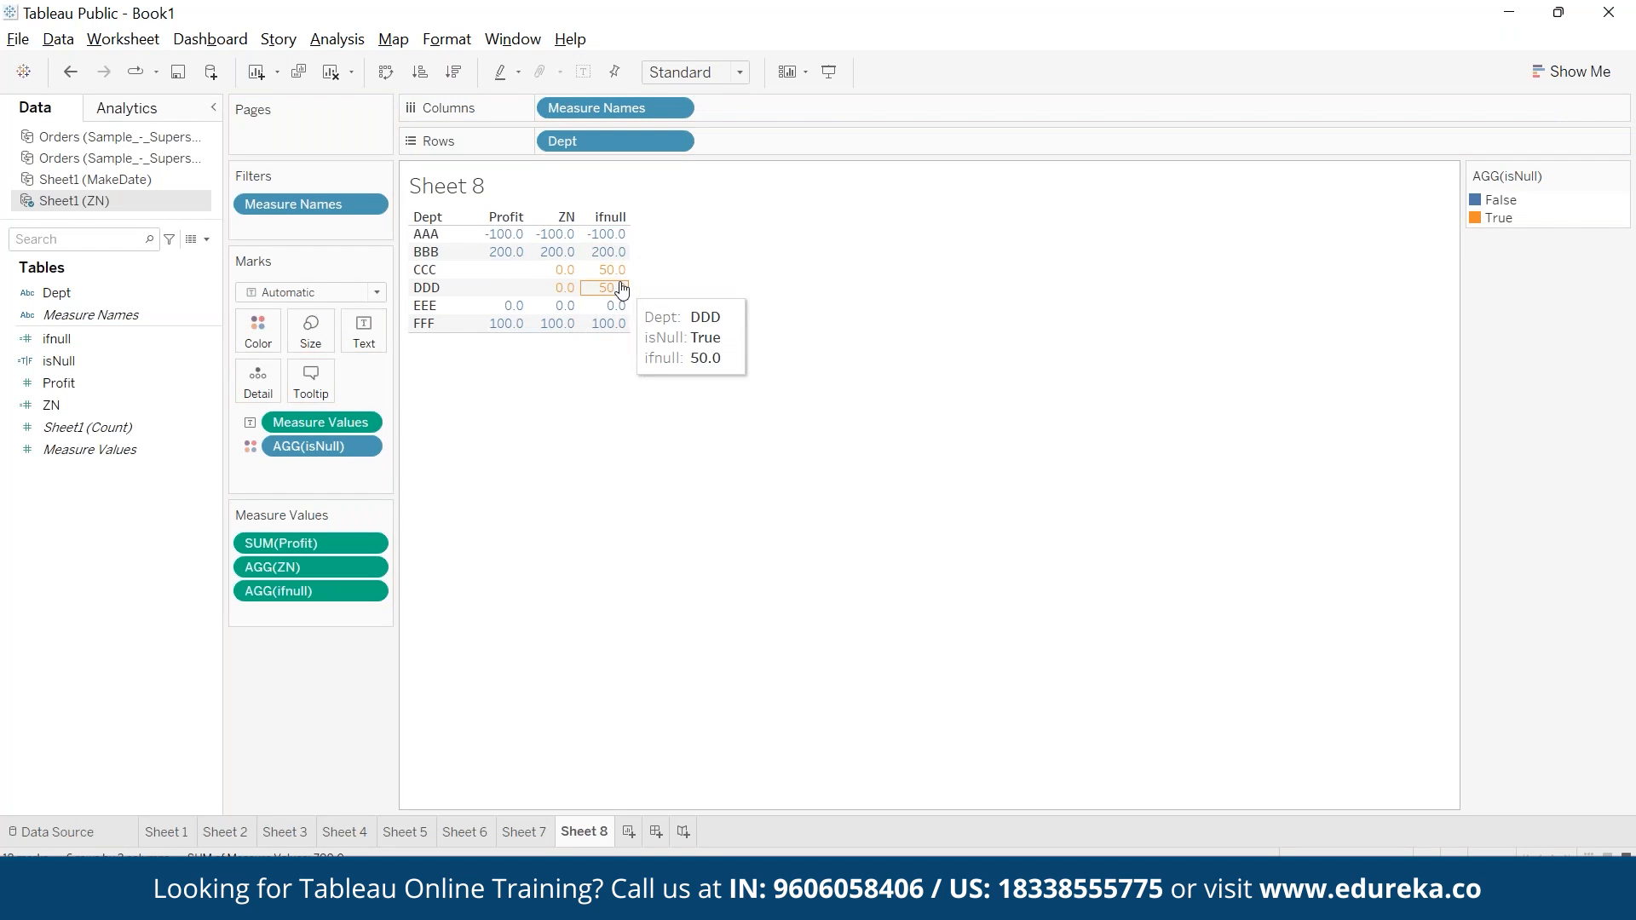
mouse_move(622, 291)
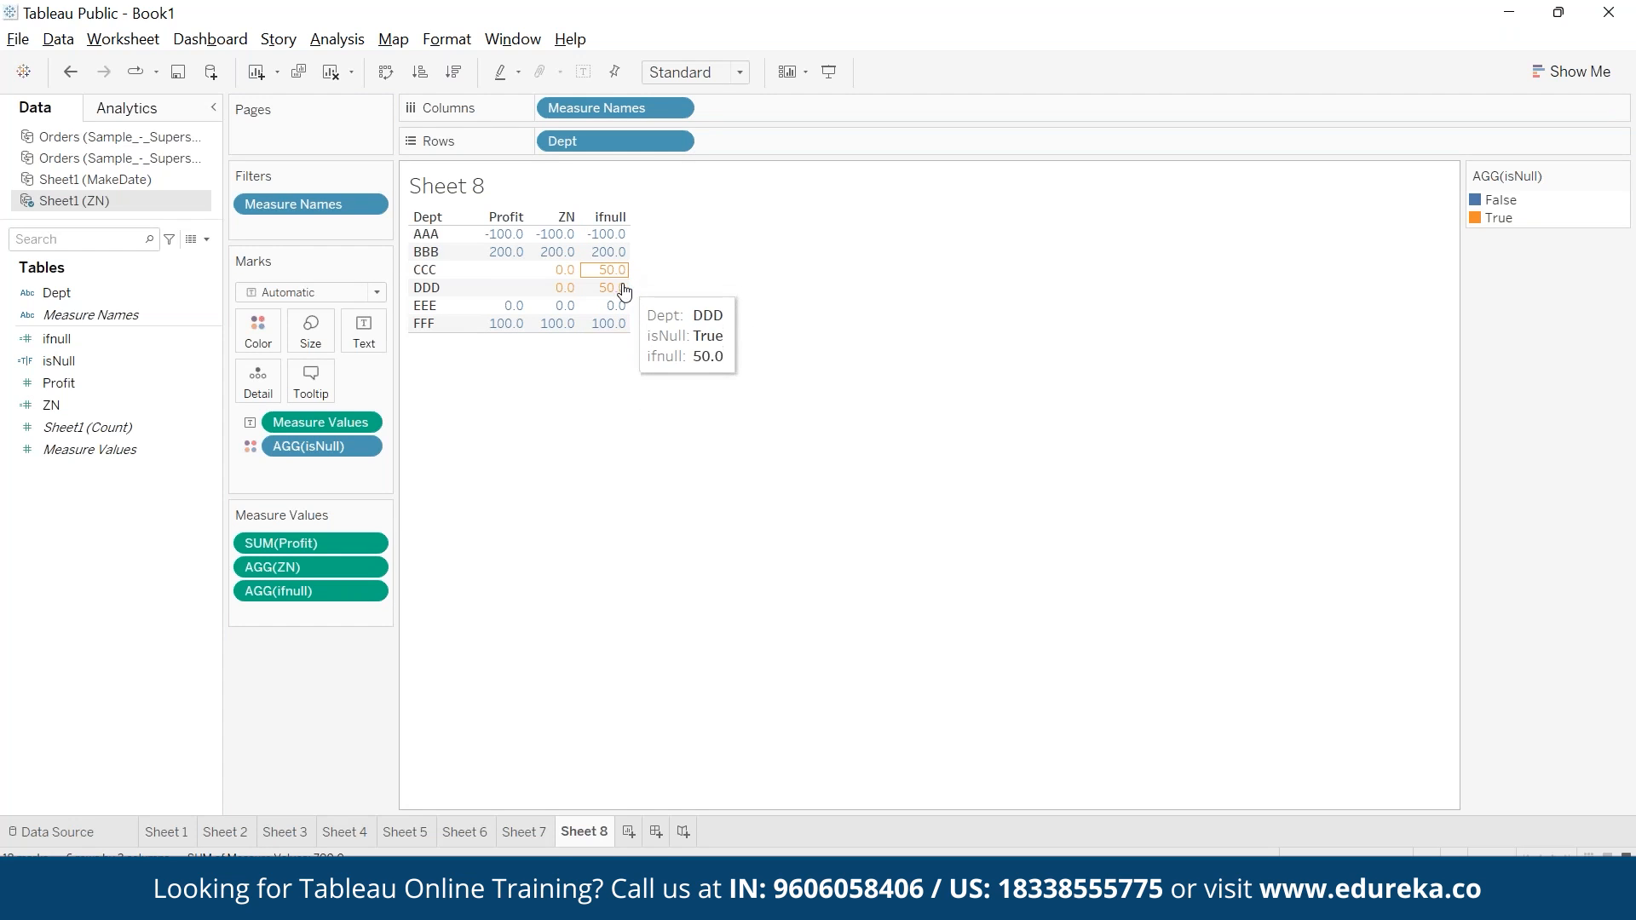
mouse_move(500, 294)
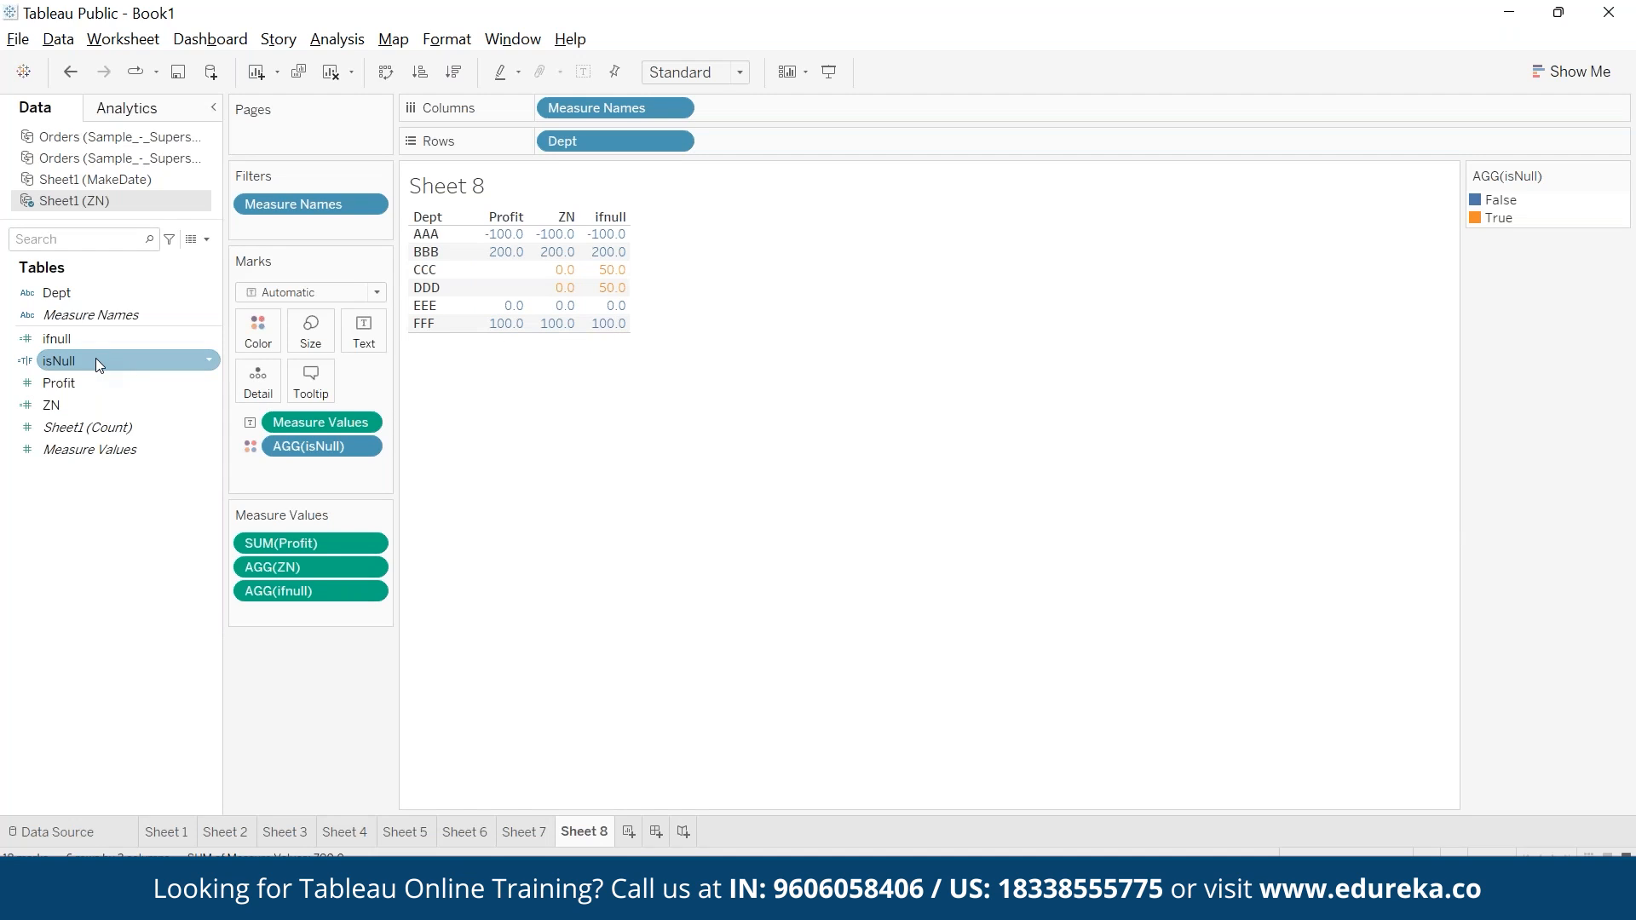
- Add the isNull field to Rows after Dept
left_click_drag(95, 361, 749, 142)
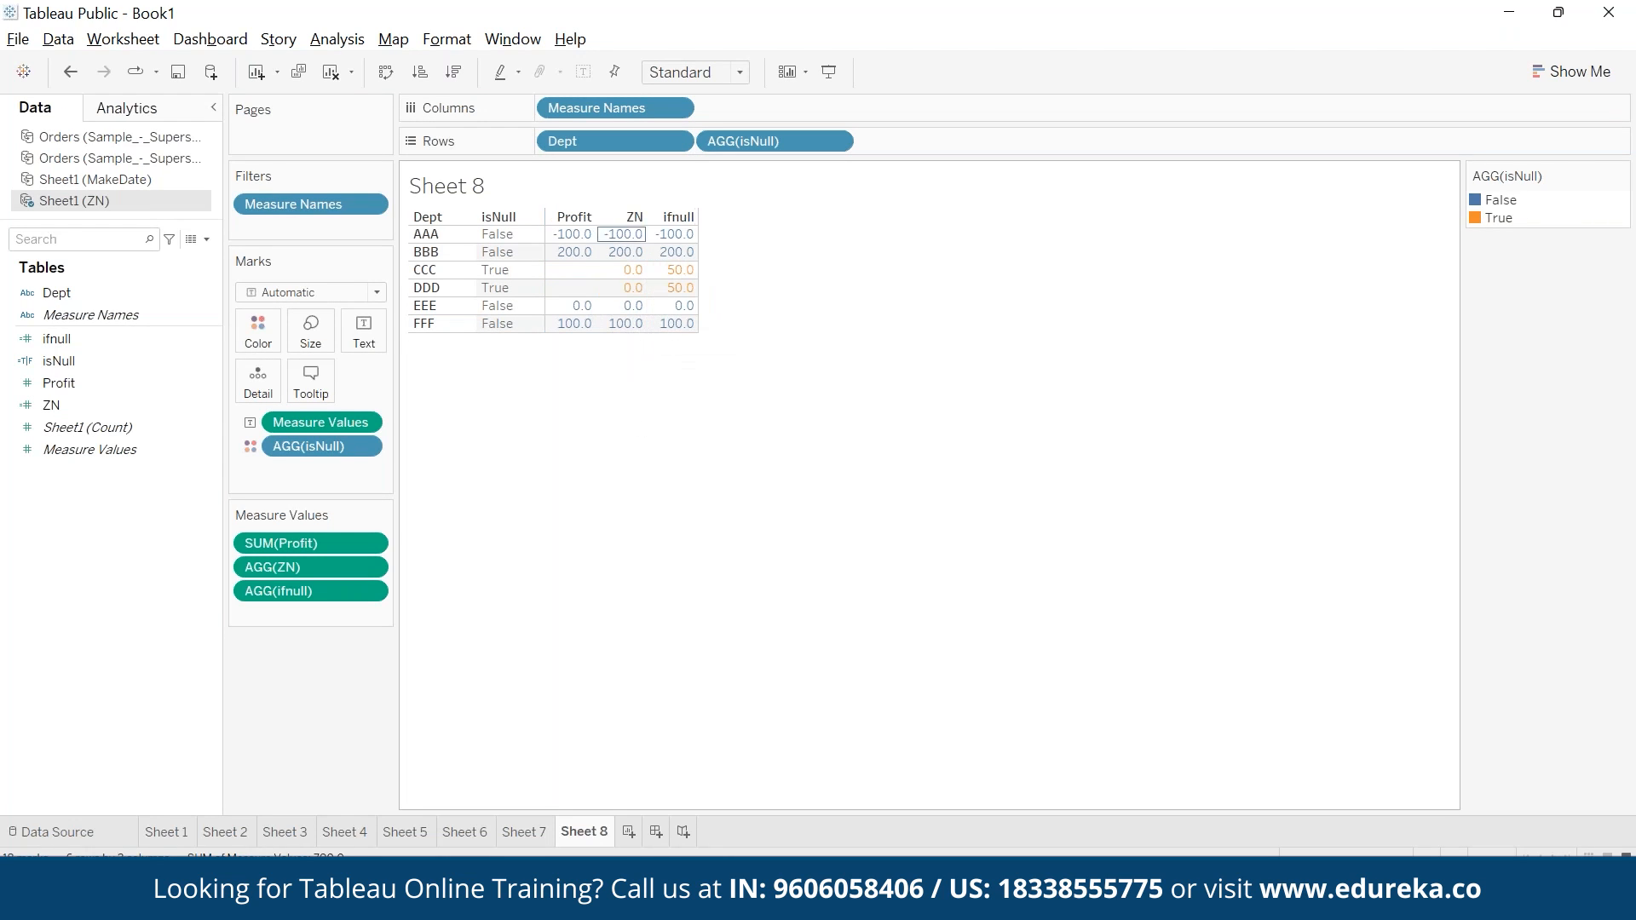
mouse_move(680, 291)
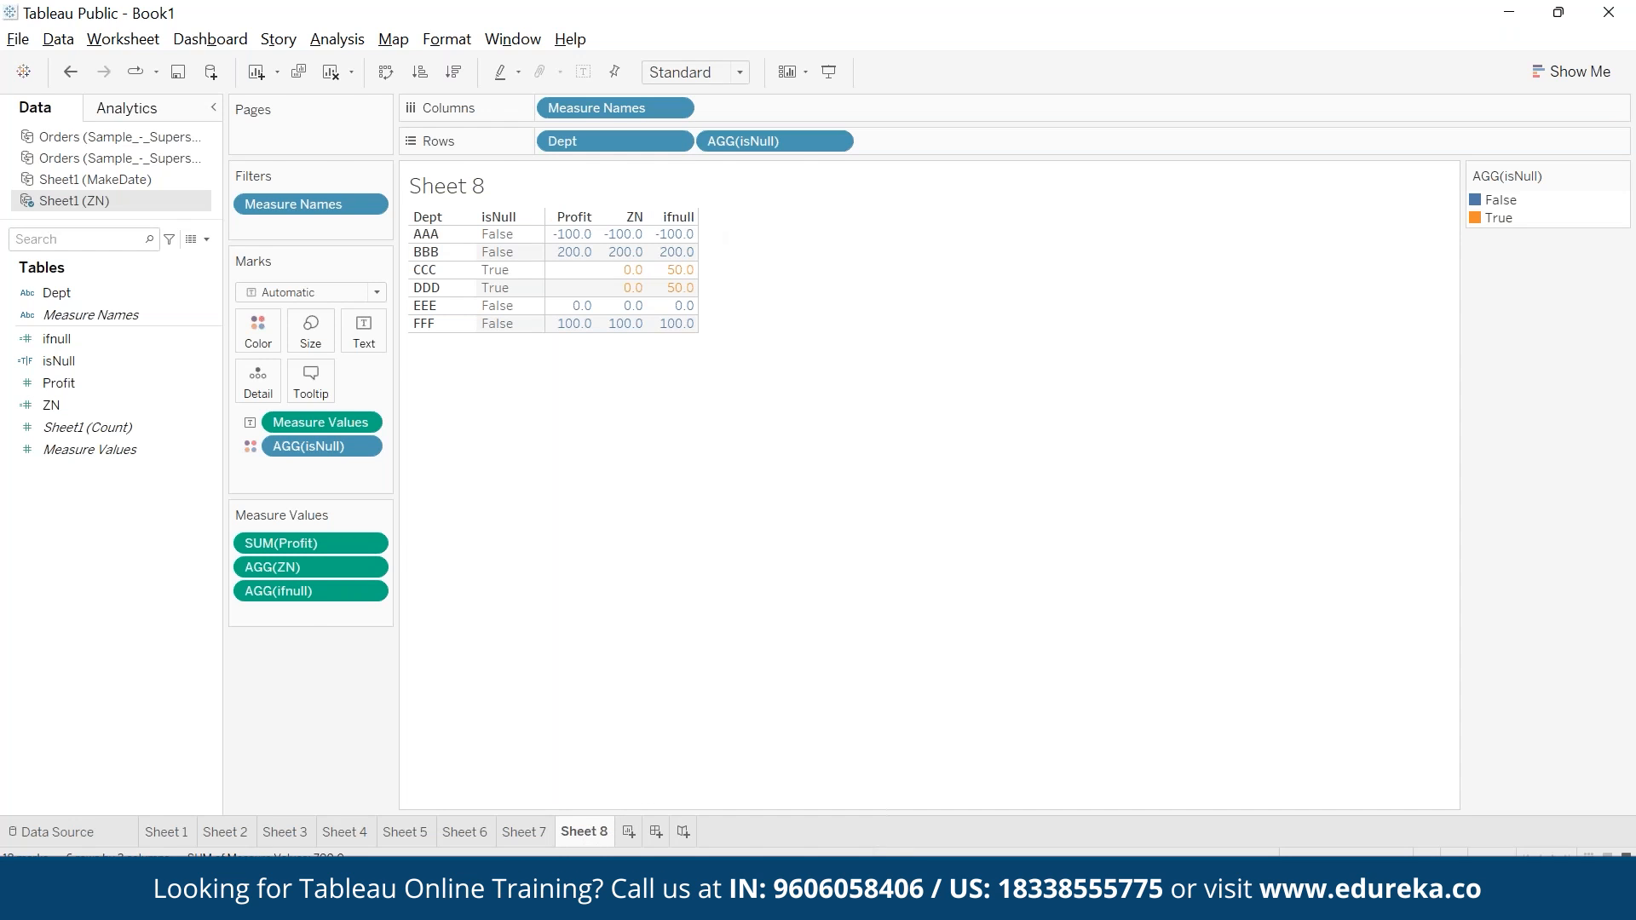
- Bring up the View Data window for Sheet1 (ZN), move it clear of the table, and select all the Dept and Profit values
key("alt+Tab")
left_click(928, 85)
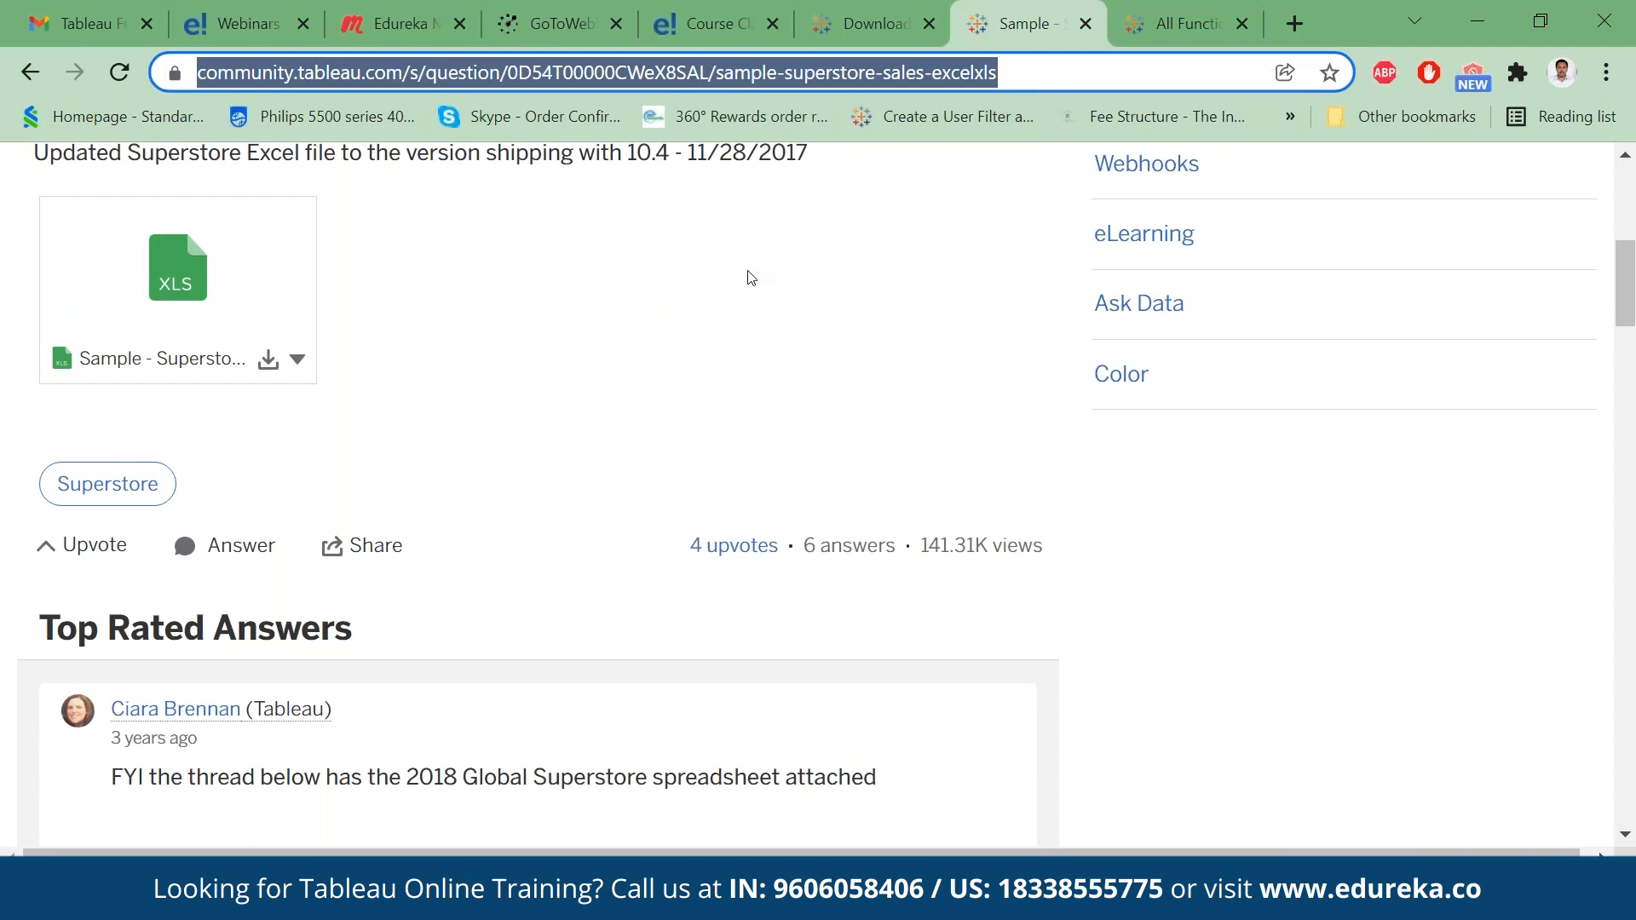
left_click(1145, 898)
left_click(191, 239)
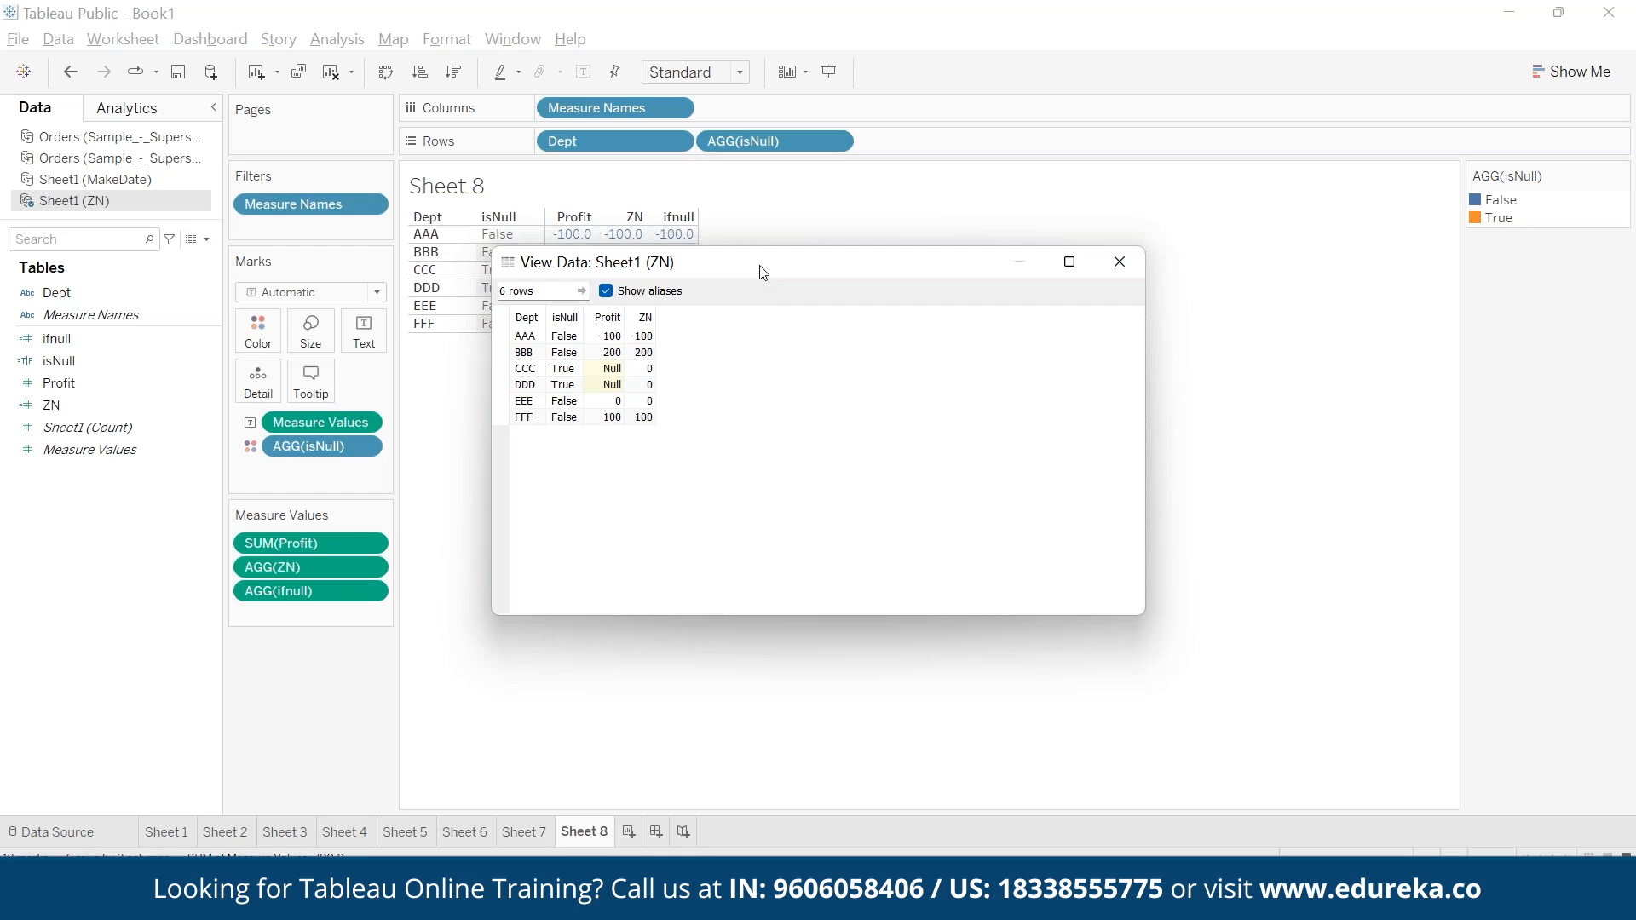
left_click_drag(764, 270, 1204, 275)
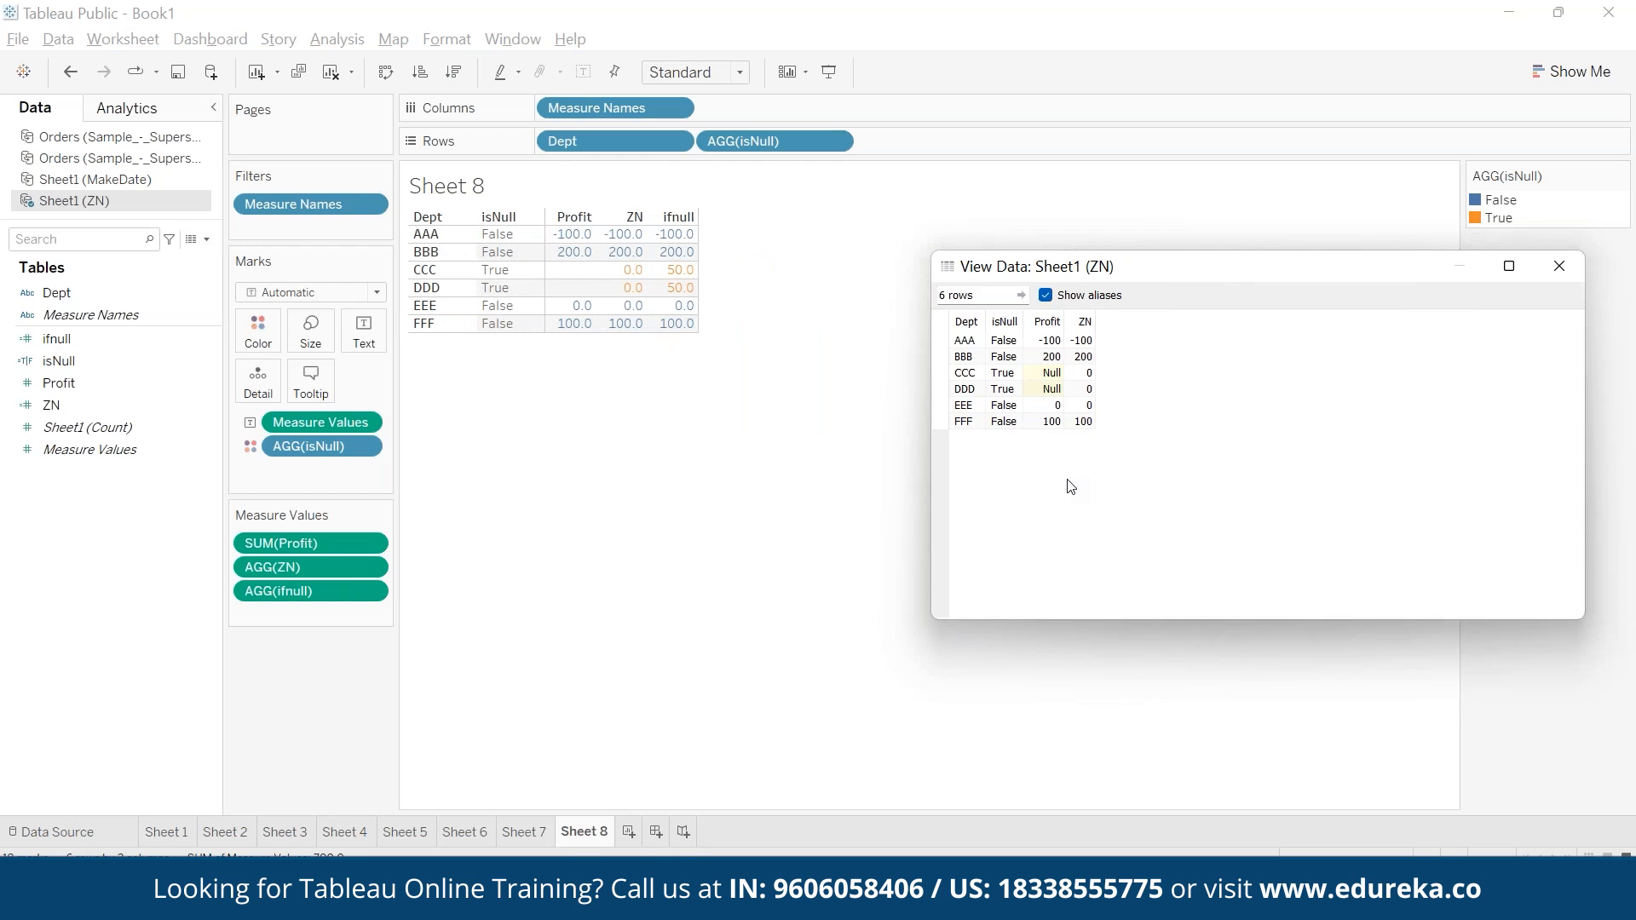
left_click_drag(965, 341, 967, 425)
left_click_drag(1045, 341, 1046, 425)
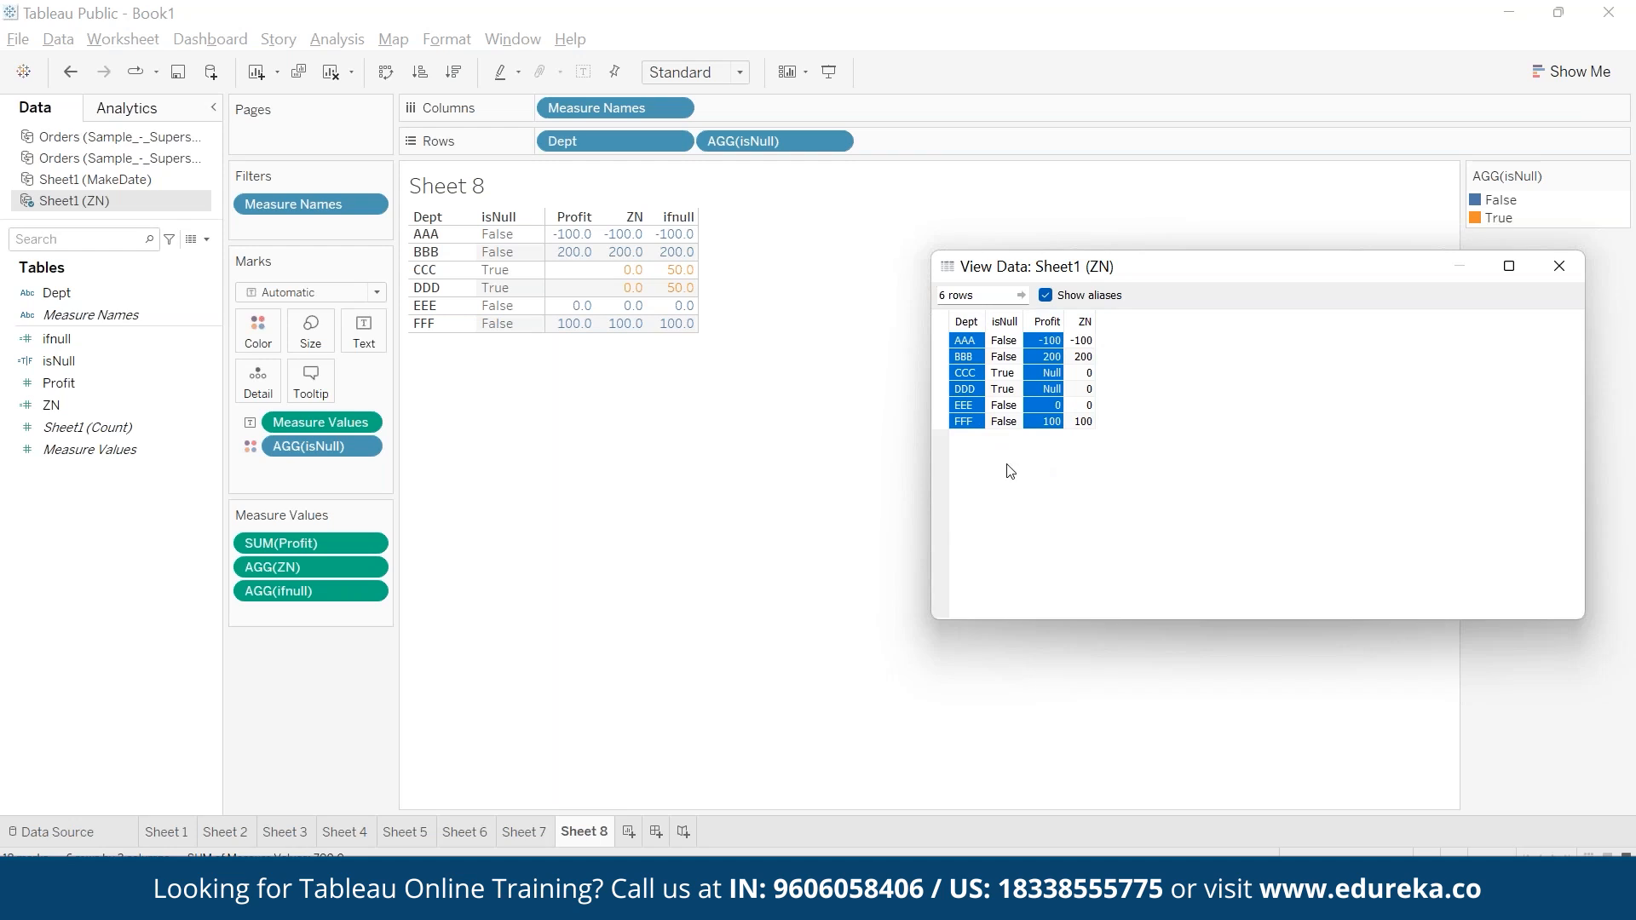